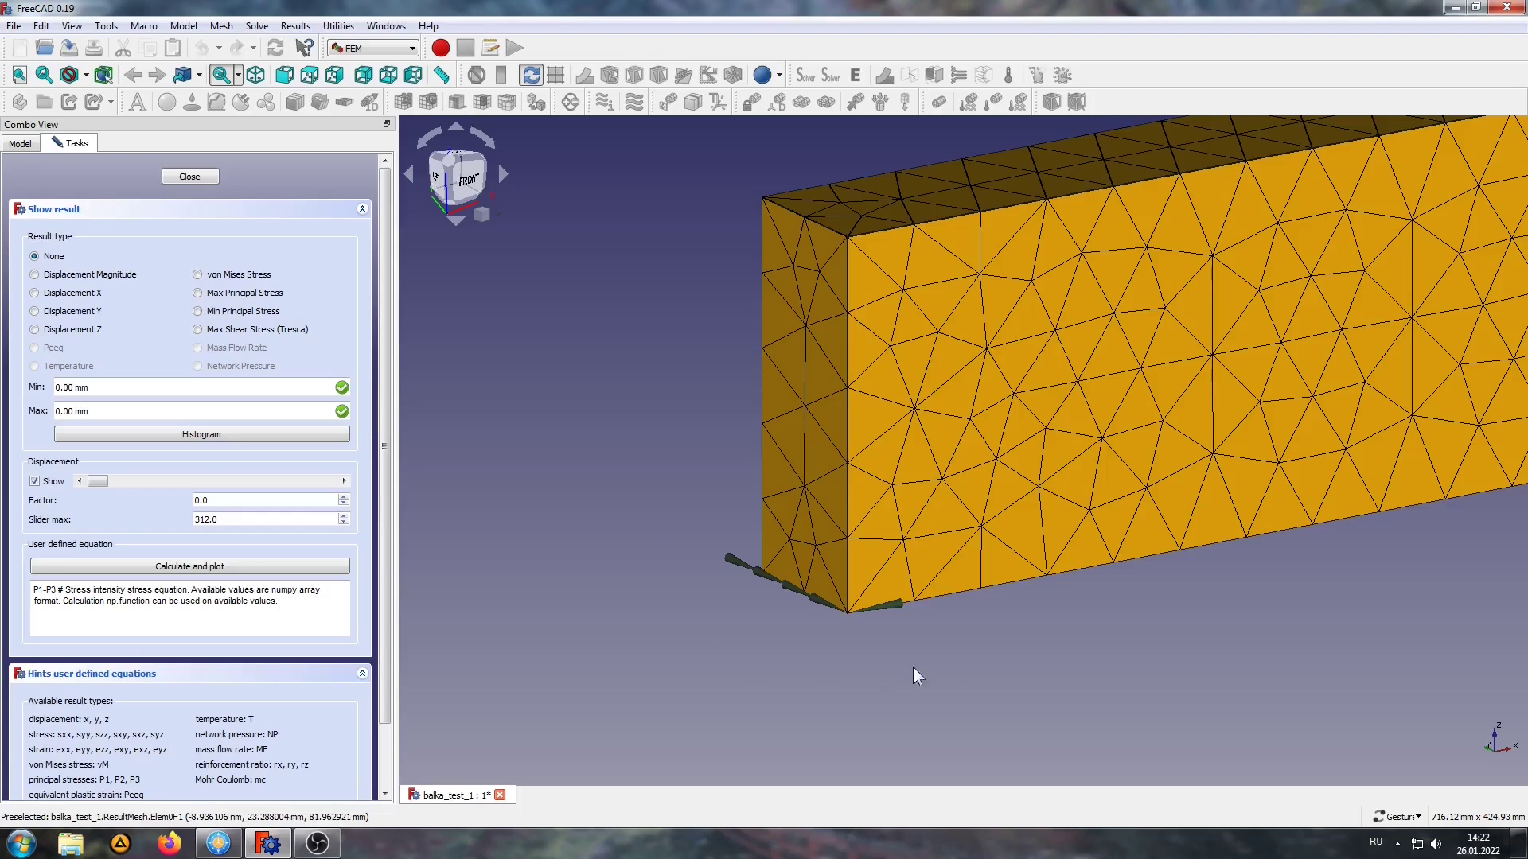
Step: Show the result mesh deformed at displacement factor 25, then at factor 0.5
mouse_move(97, 480)
mouse_down()
mouse_move(105, 504)
mouse_move(221, 510)
mouse_move(58, 501)
mouse_up()
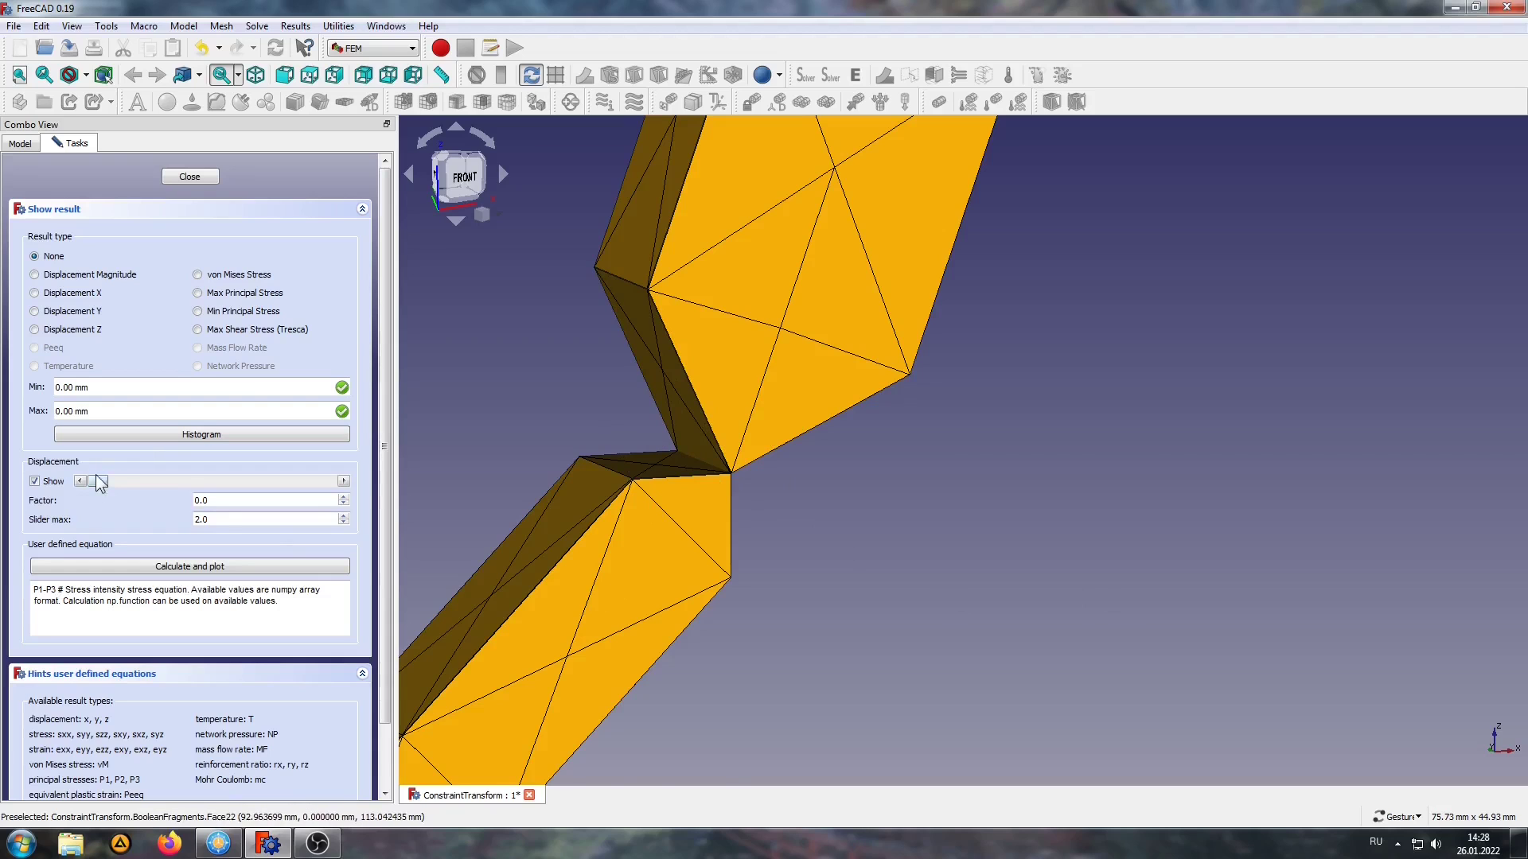
mouse_move(98, 481)
mouse_down()
mouse_move(152, 481)
mouse_move(60, 481)
mouse_move(120, 481)
mouse_up()
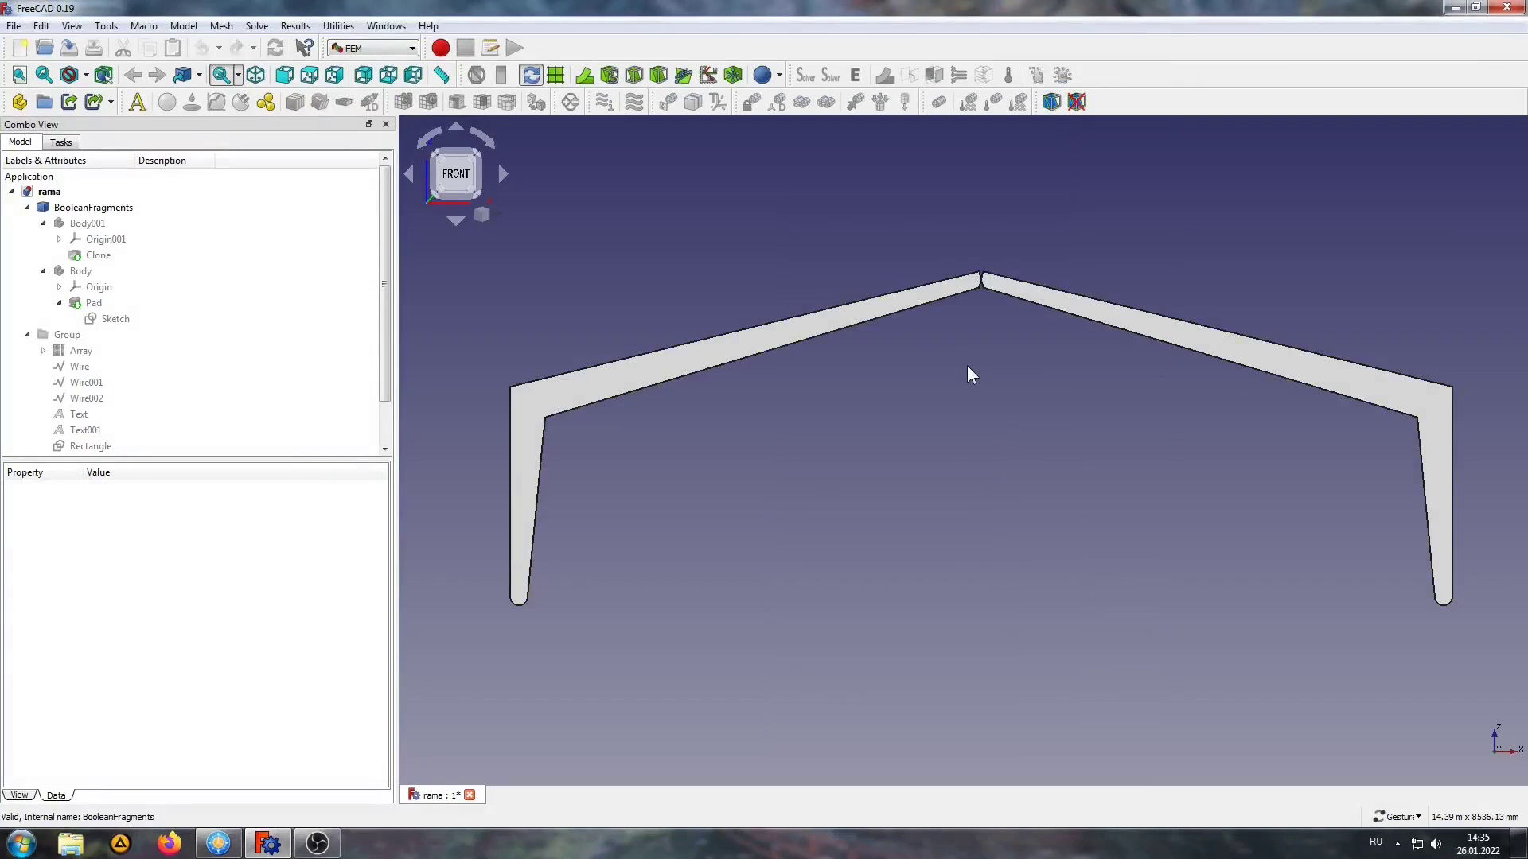
scroll(969, 374, up, 3)
scroll(952, 446, up, 3)
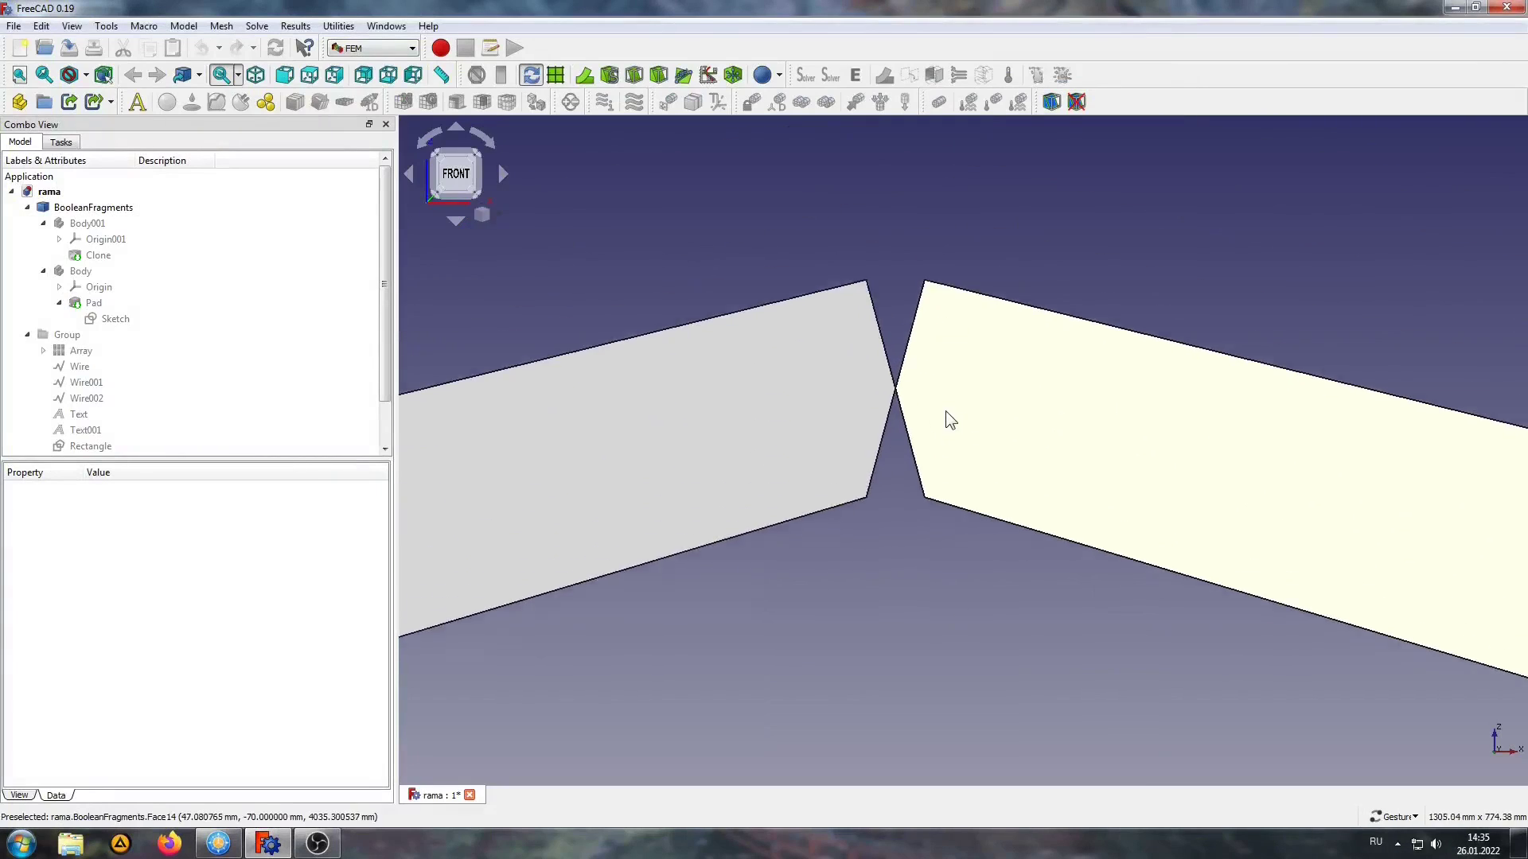
mouse_move(945, 412)
mouse_down()
mouse_move(754, 294)
mouse_move(808, 317)
mouse_move(854, 436)
mouse_move(855, 390)
mouse_up()
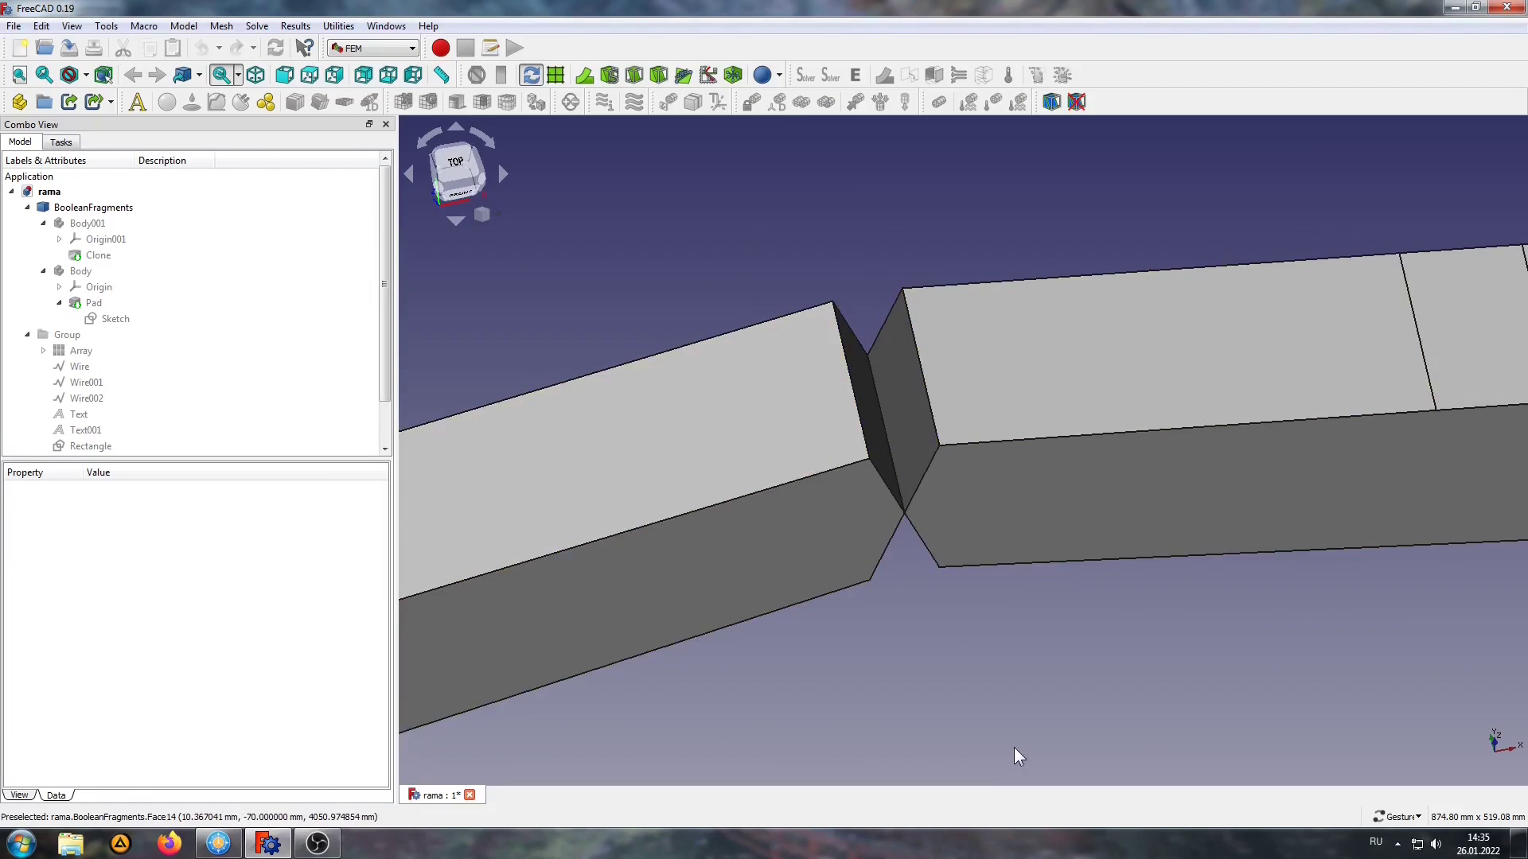
mouse_move(1014, 747)
mouse_down()
mouse_move(1021, 594)
mouse_move(979, 600)
mouse_up()
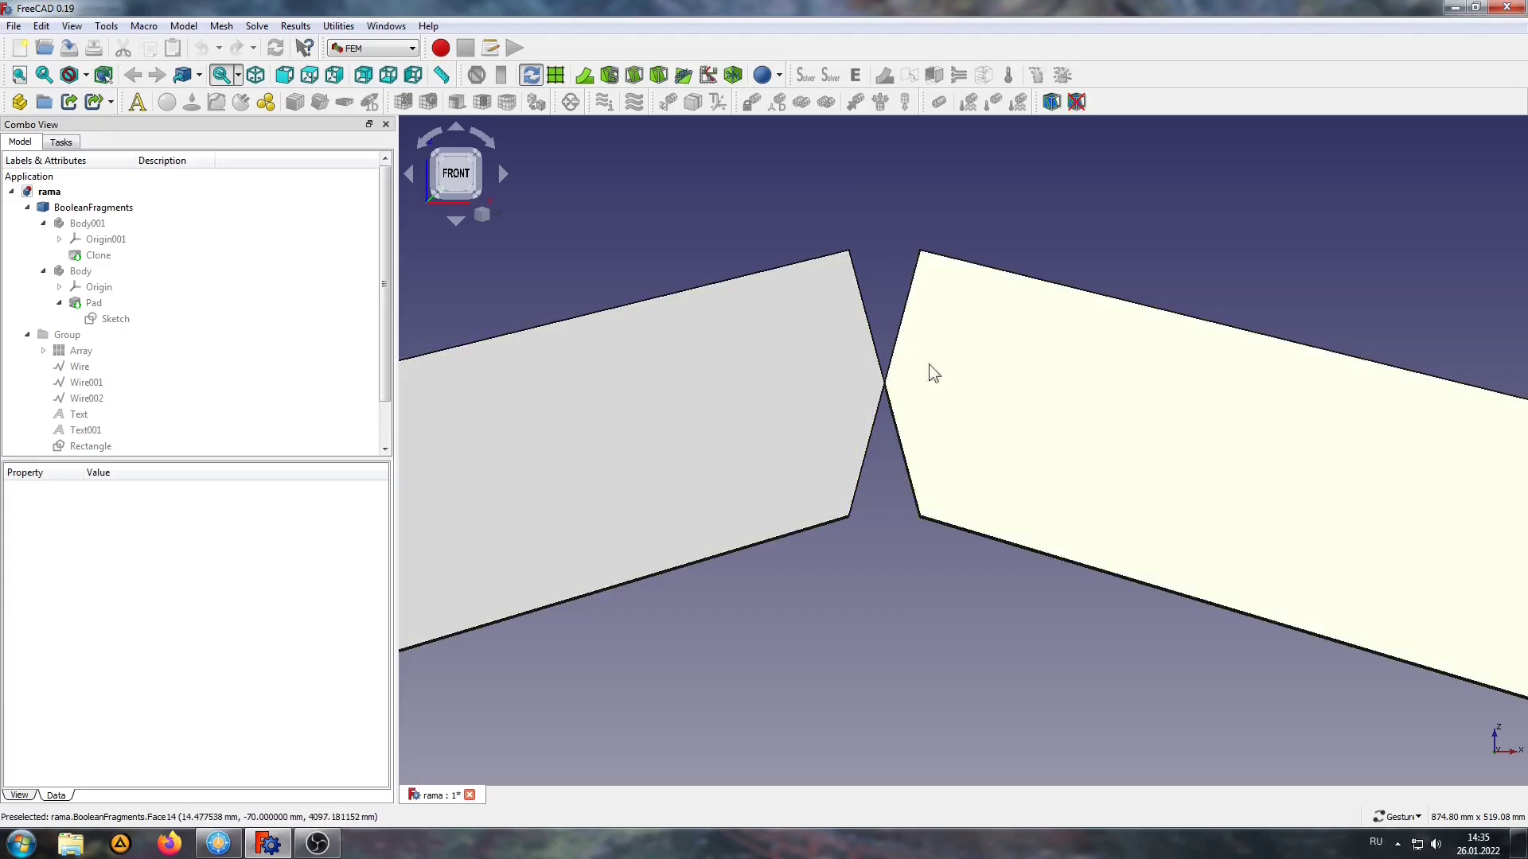
scroll(1019, 341, down, 5)
scroll(1019, 341, down, 3)
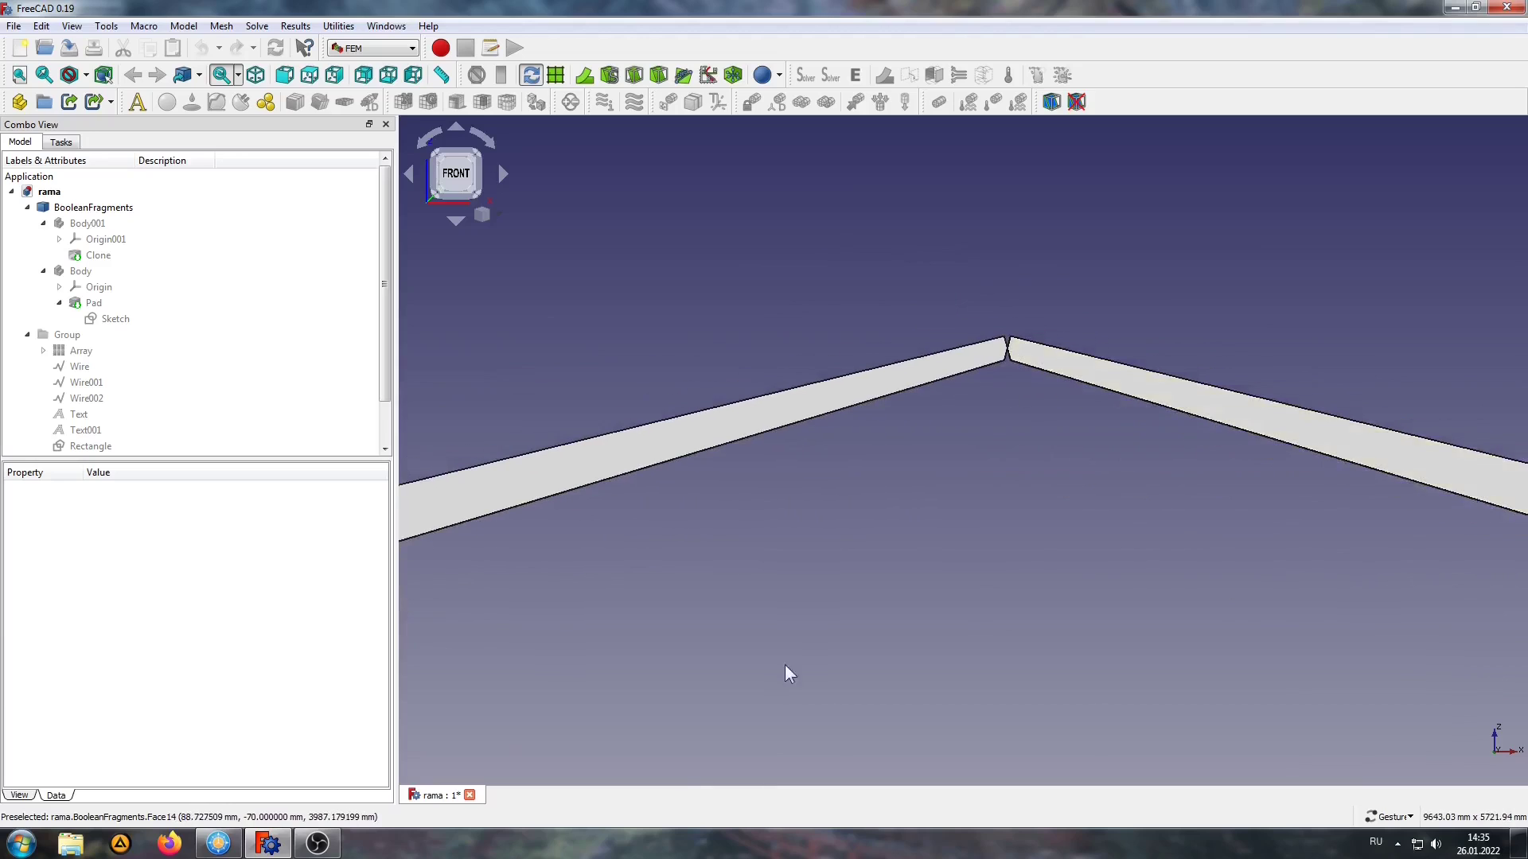
scroll(1211, 222, up, 5)
scroll(727, 382, up, 2)
scroll(729, 403, up, 3)
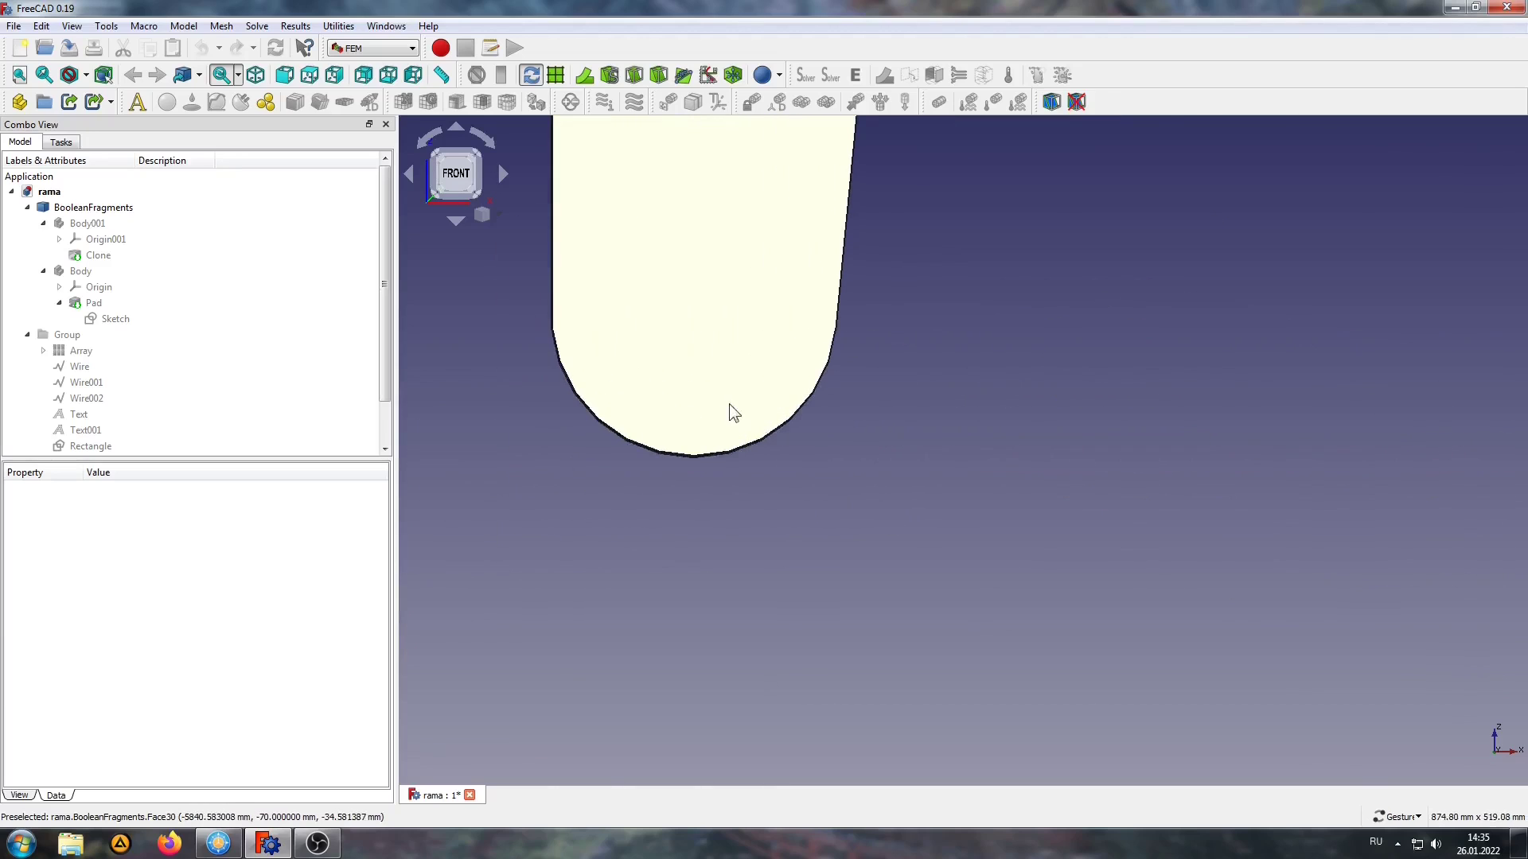
mouse_move(729, 403)
mouse_down()
mouse_move(965, 475)
mouse_move(989, 423)
mouse_up()
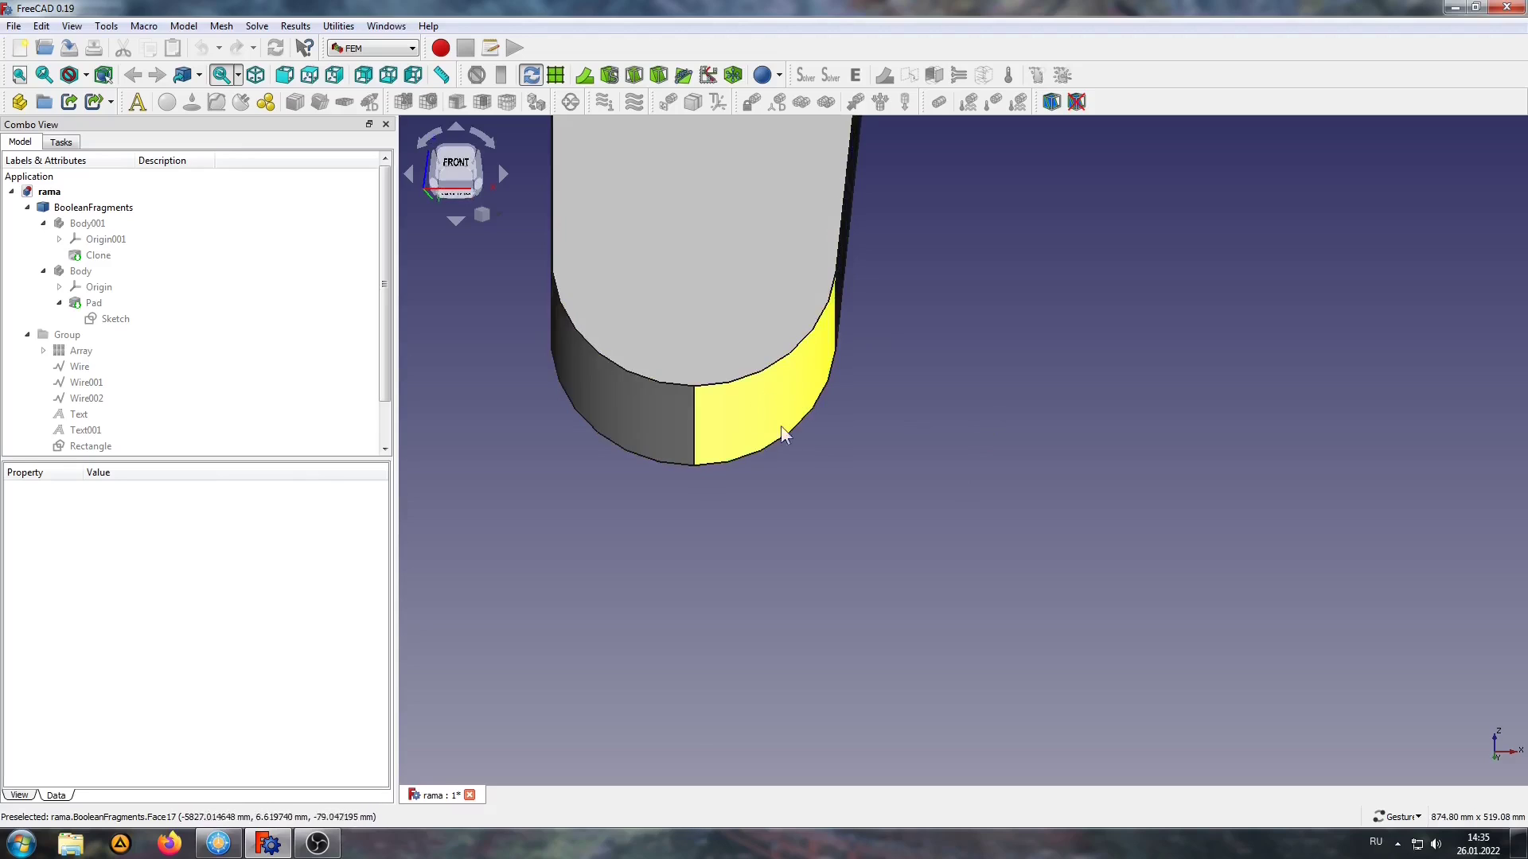
scroll(787, 545, down, 2)
scroll(786, 546, down, 2)
scroll(786, 546, down, 1)
right_drag(1073, 395, 962, 493)
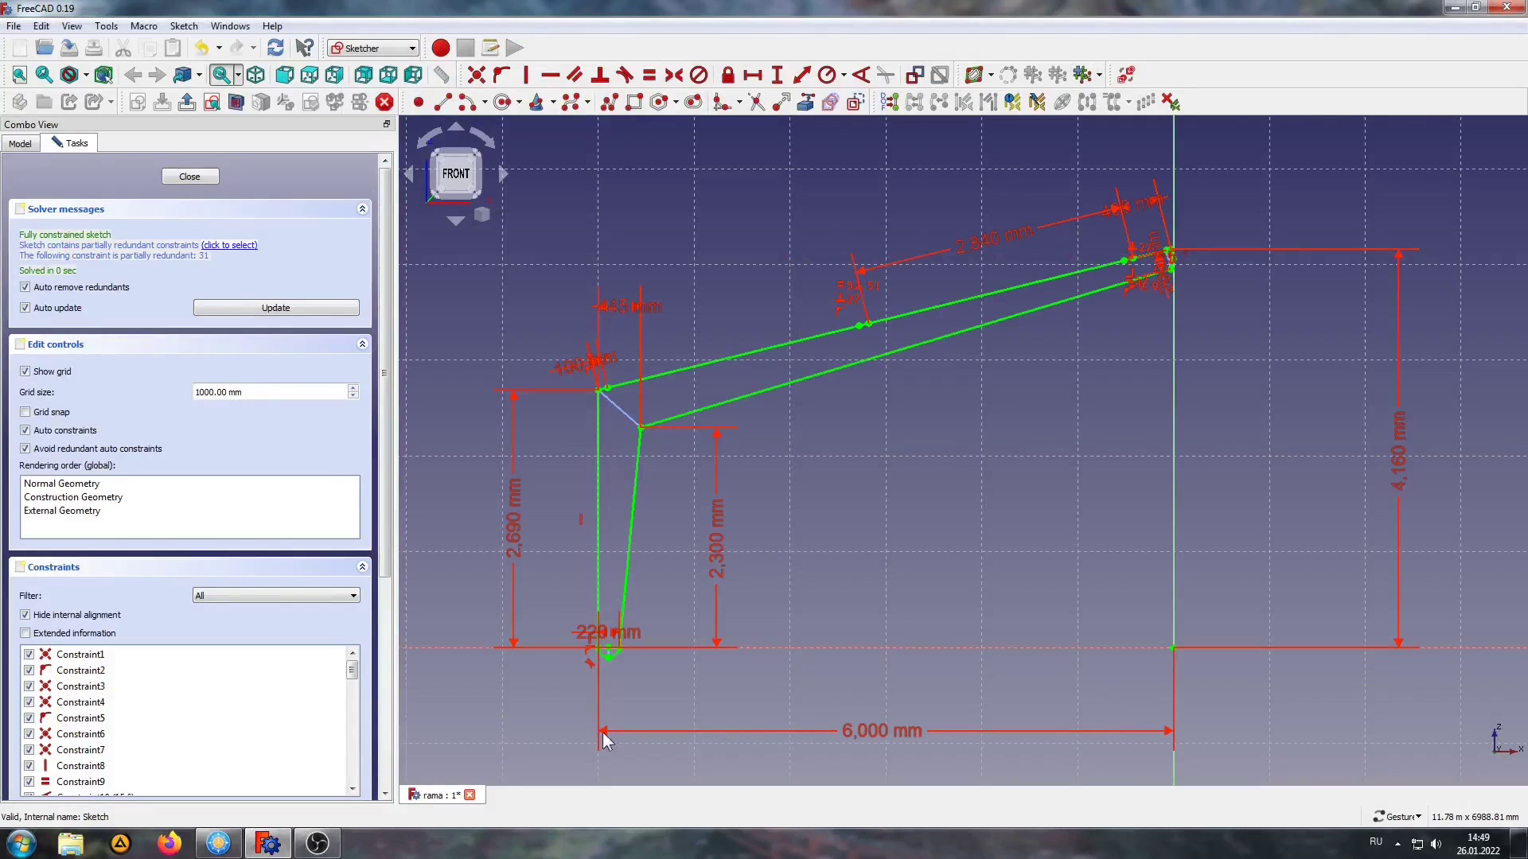
Step: Zoom in and out across the half-frame sketch to check its dimensions and constraints
scroll(566, 693, up, 2)
scroll(567, 690, up, 2)
scroll(728, 655, up, 1)
key(Up)
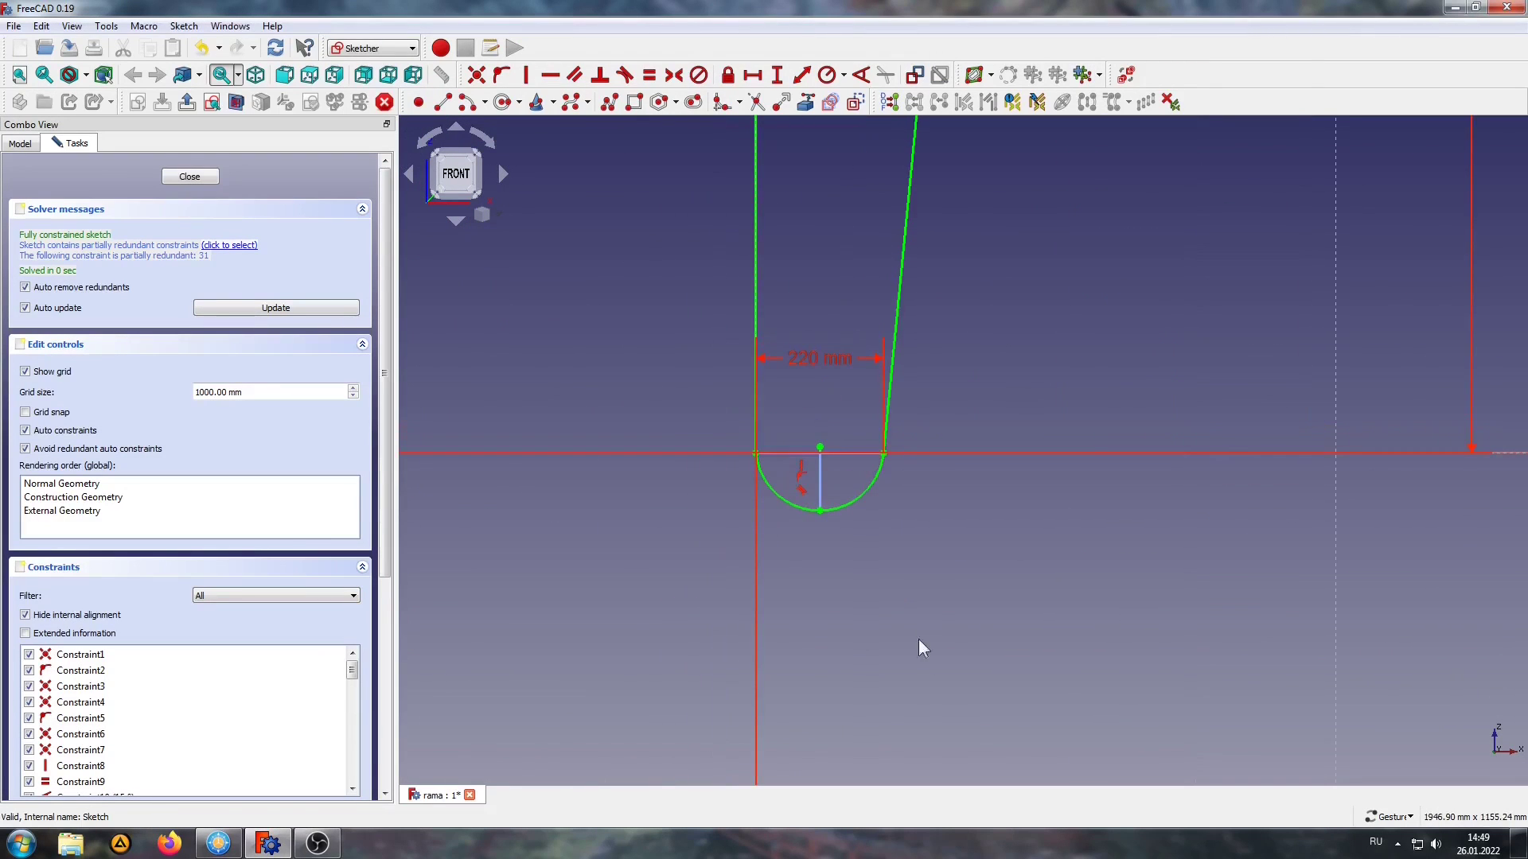
scroll(805, 562, up, 1)
scroll(812, 561, up, 2)
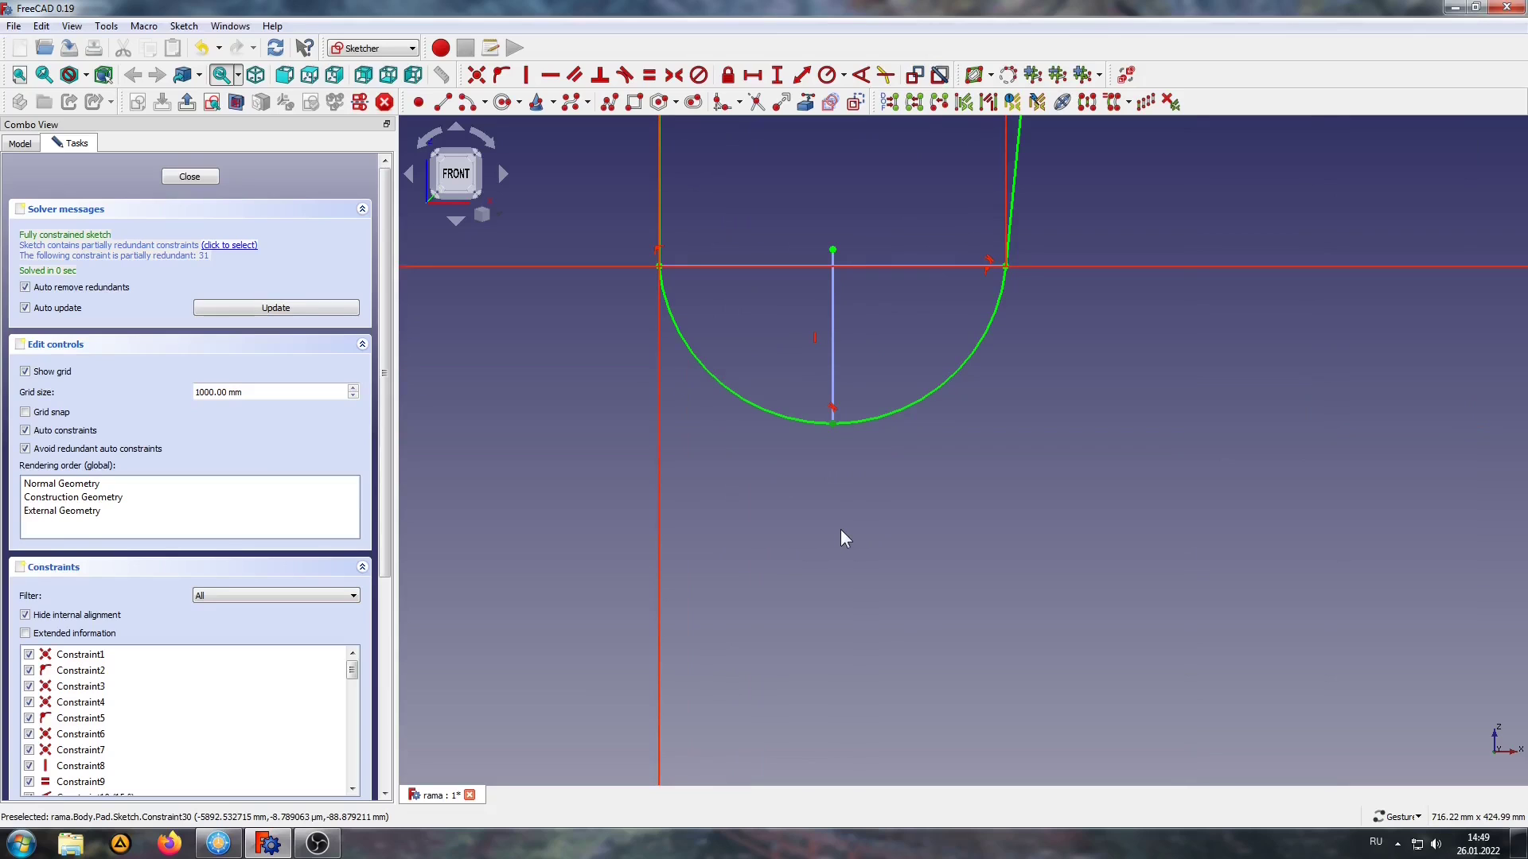
scroll(841, 531, down, 1)
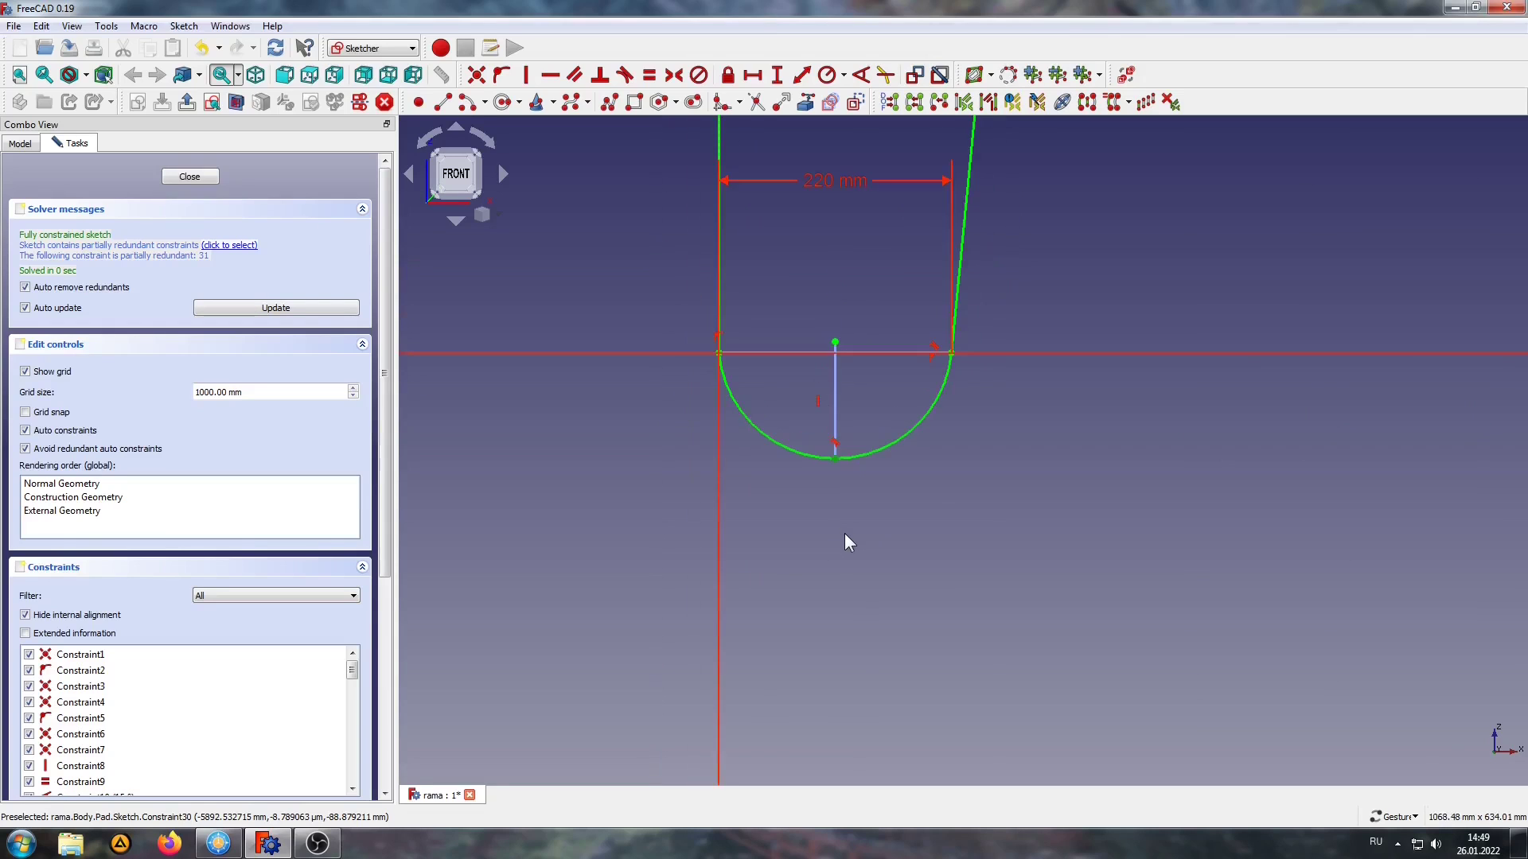
scroll(814, 573, down, 1)
scroll(814, 573, down, 3)
scroll(814, 573, down, 3)
scroll(813, 571, down, 1)
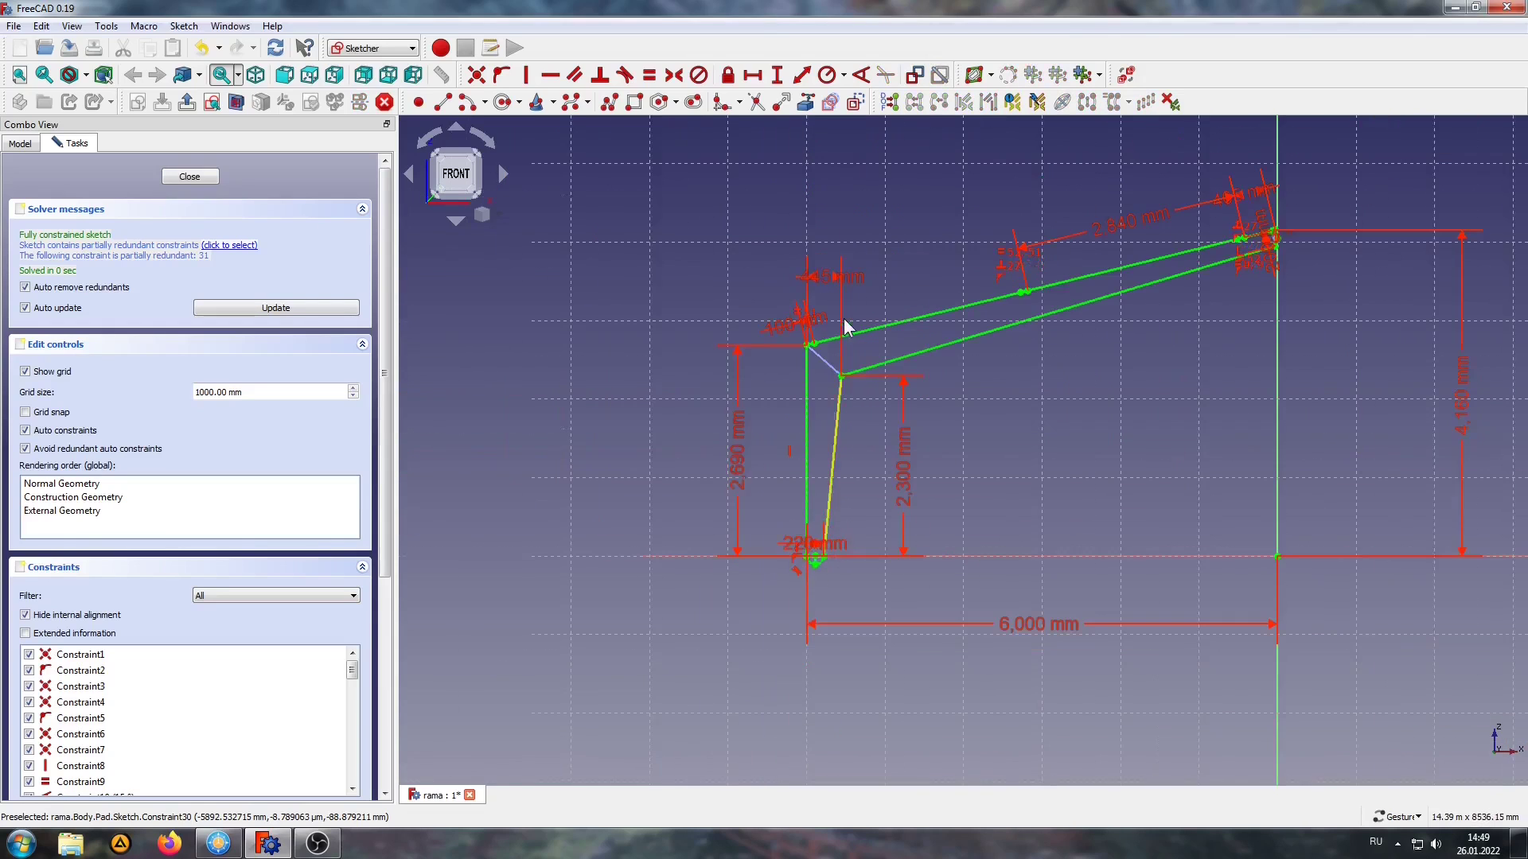
scroll(795, 341, up, 5)
scroll(799, 395, up, 5)
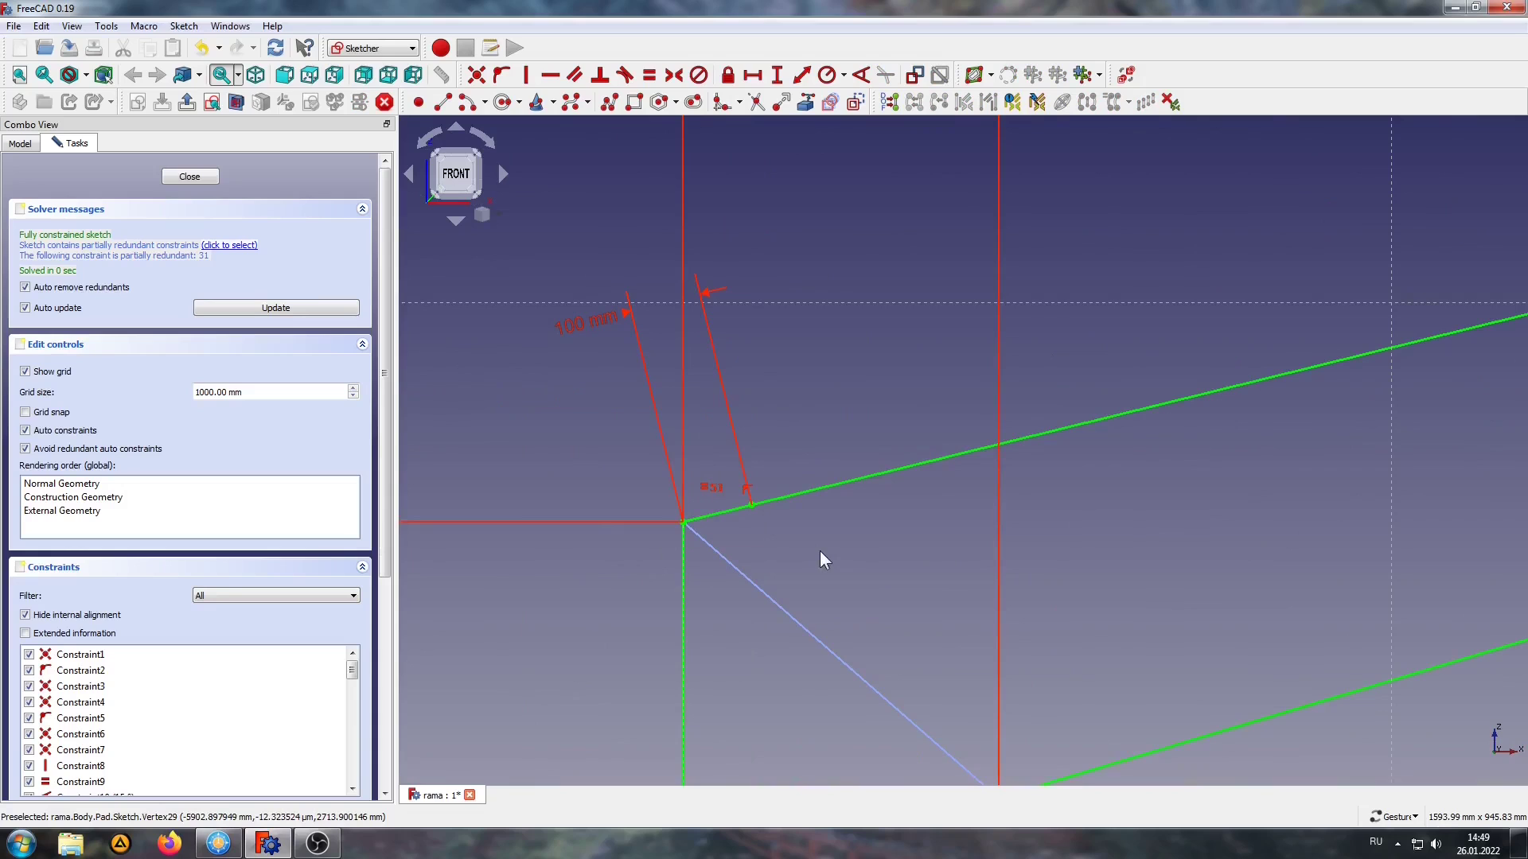
Step: Pan along the rafter to its apex end, then close the sketch
scroll(654, 557, down, 2)
scroll(796, 526, down, 2)
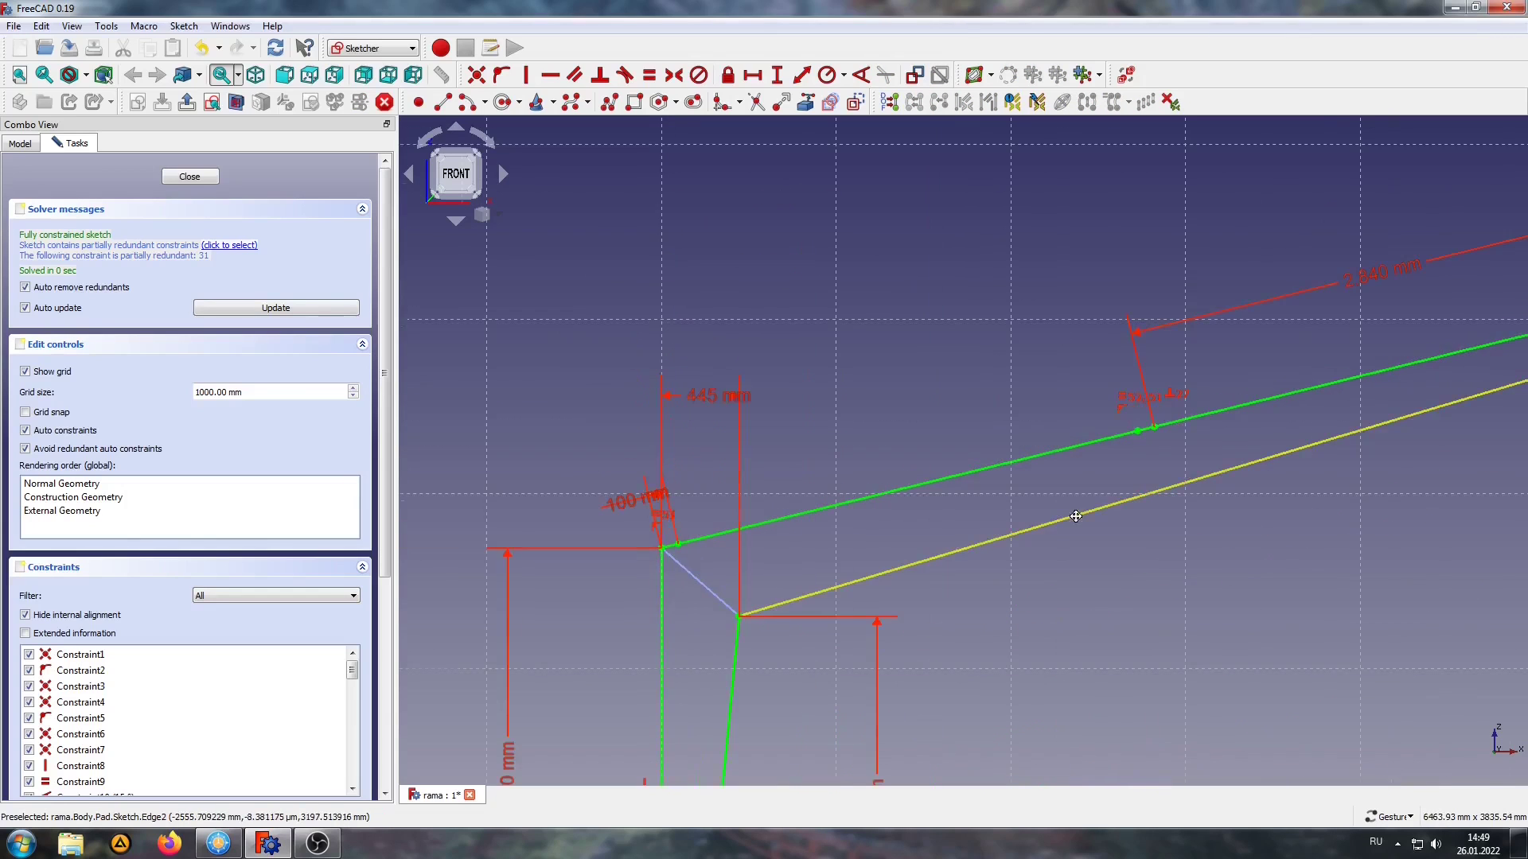
scroll(952, 508, down, 2)
scroll(995, 414, up, 3)
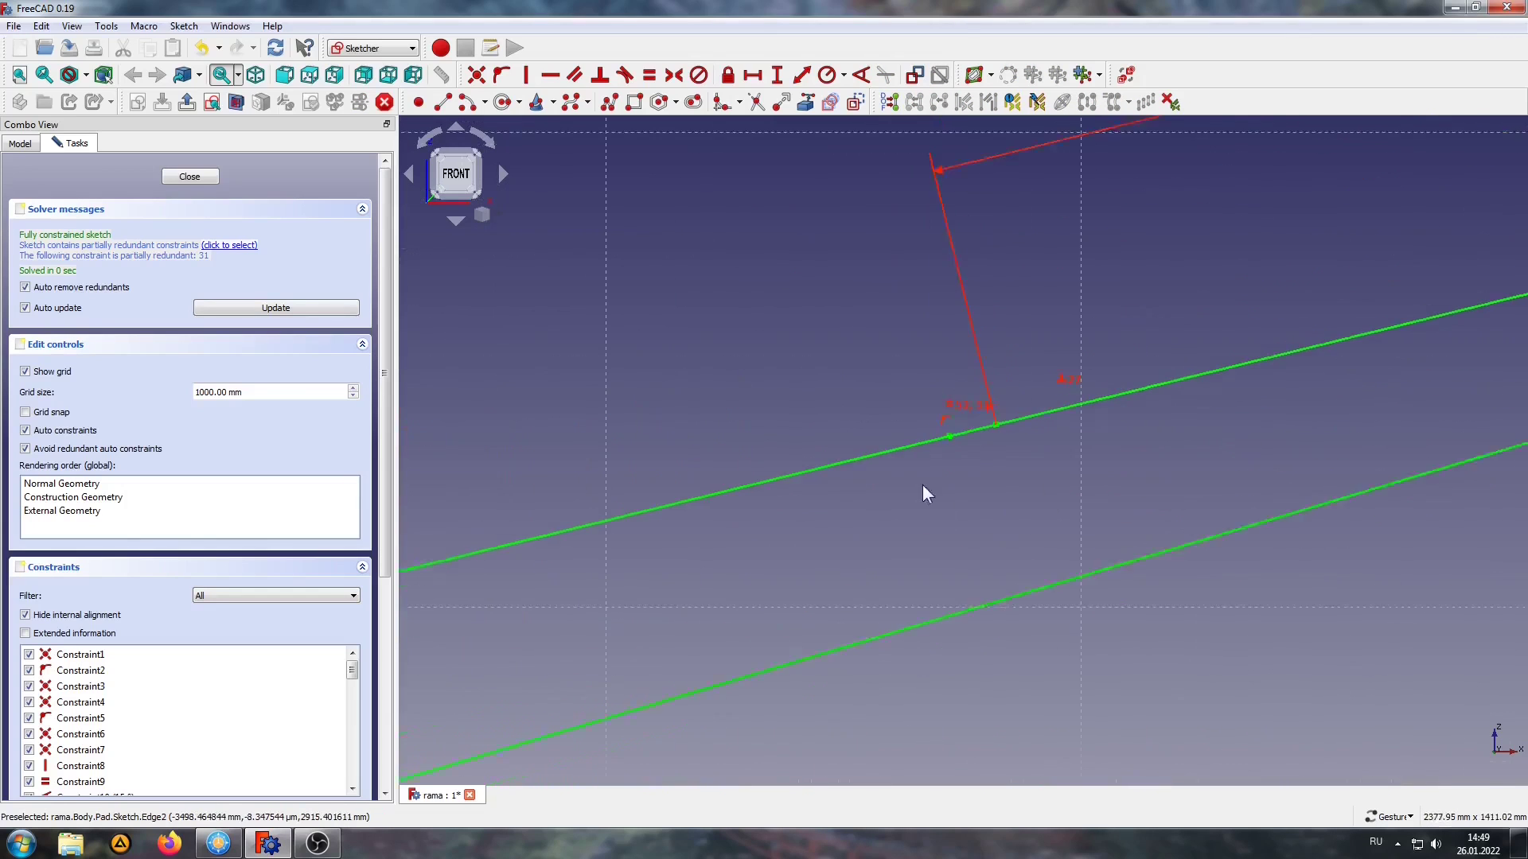
right_drag(928, 488, 387, 595)
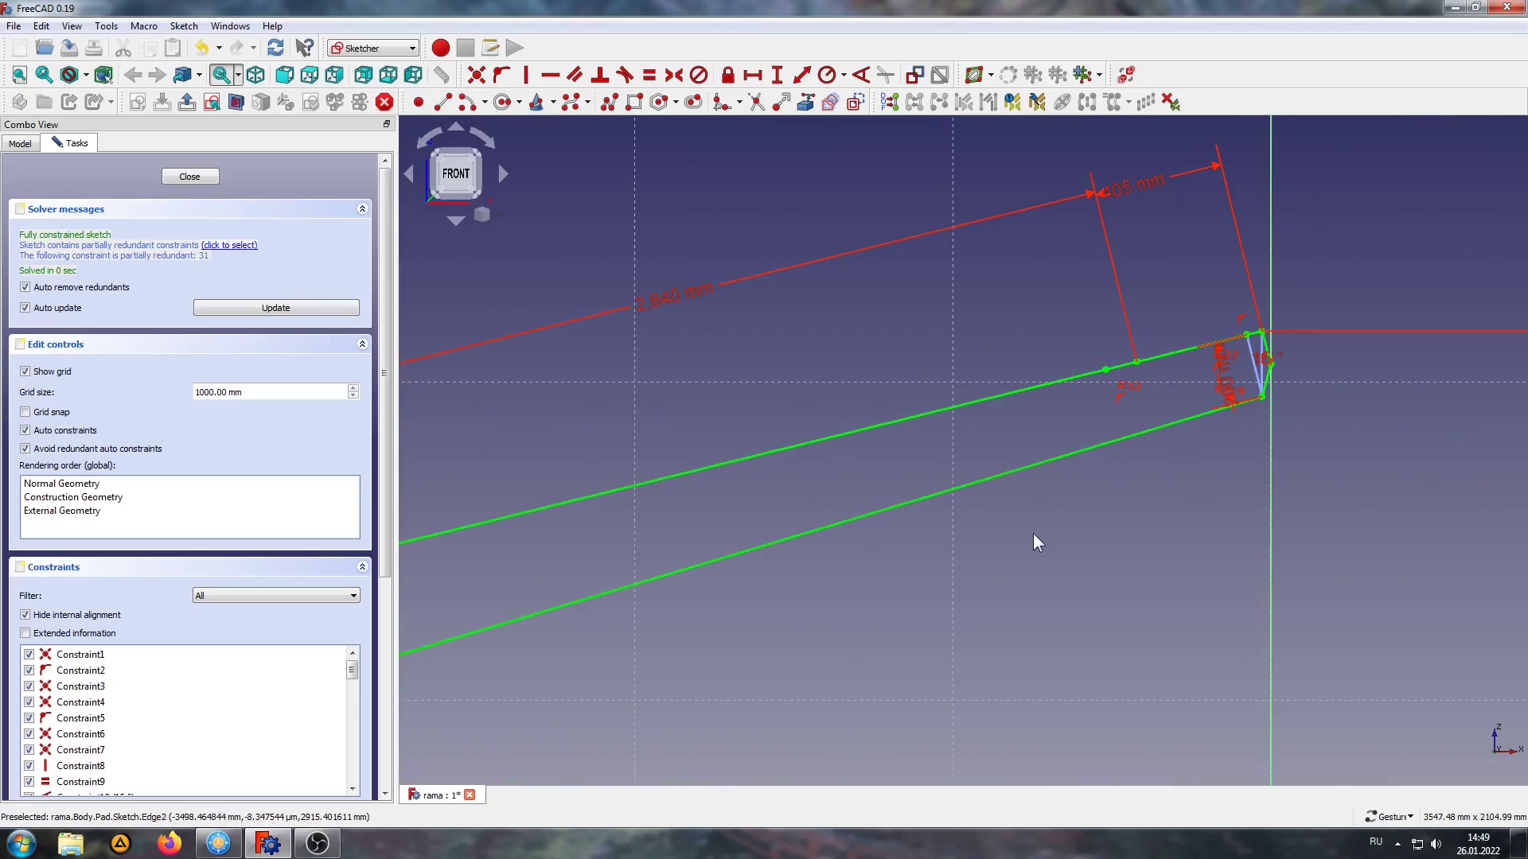
scroll(1037, 537, down, 1)
scroll(970, 529, down, 1)
scroll(1061, 355, down, 1)
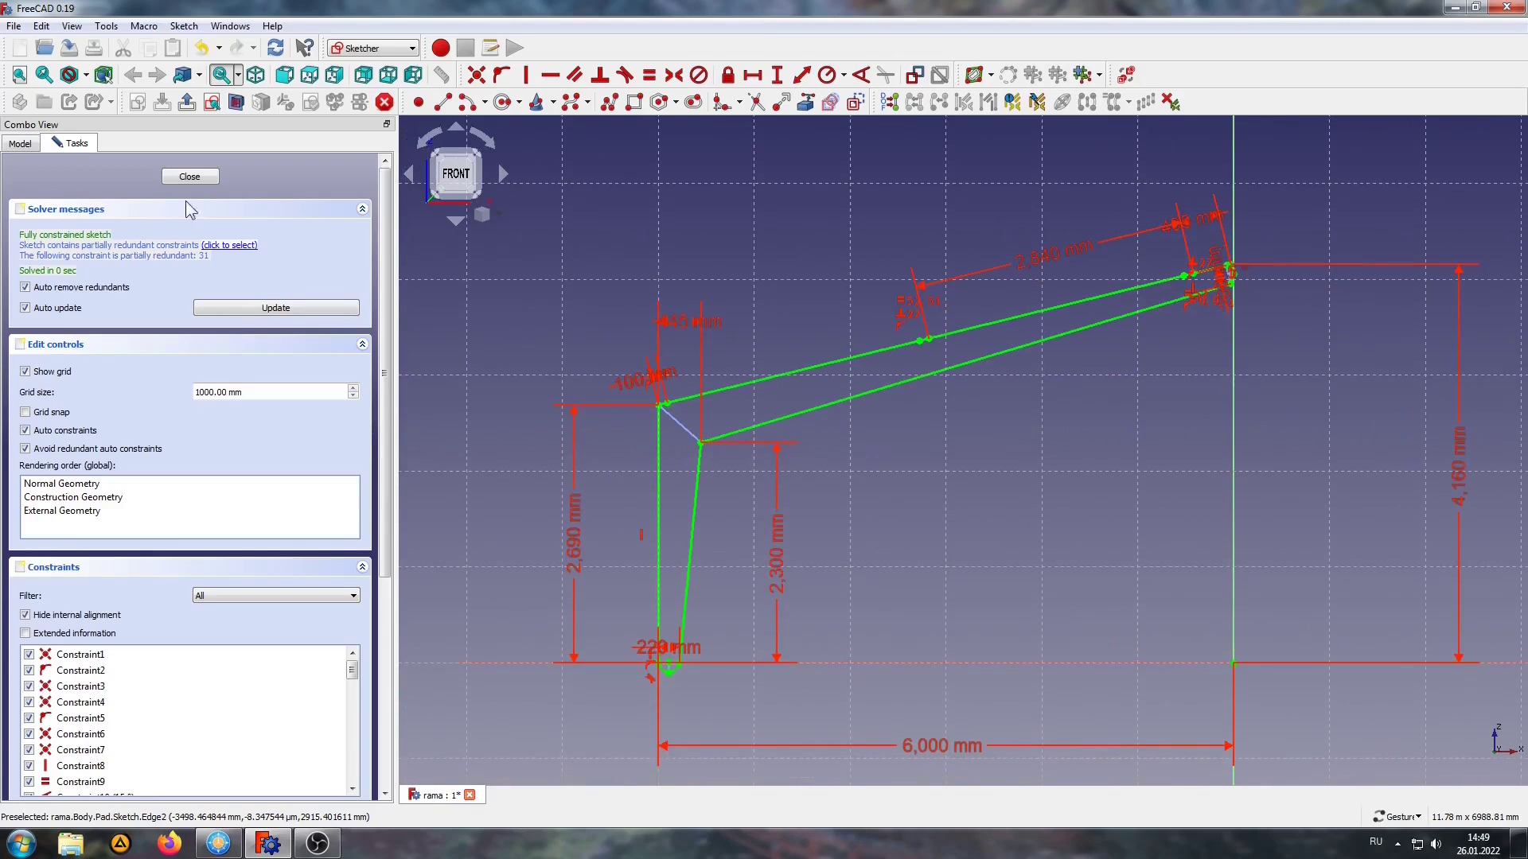
click(189, 176)
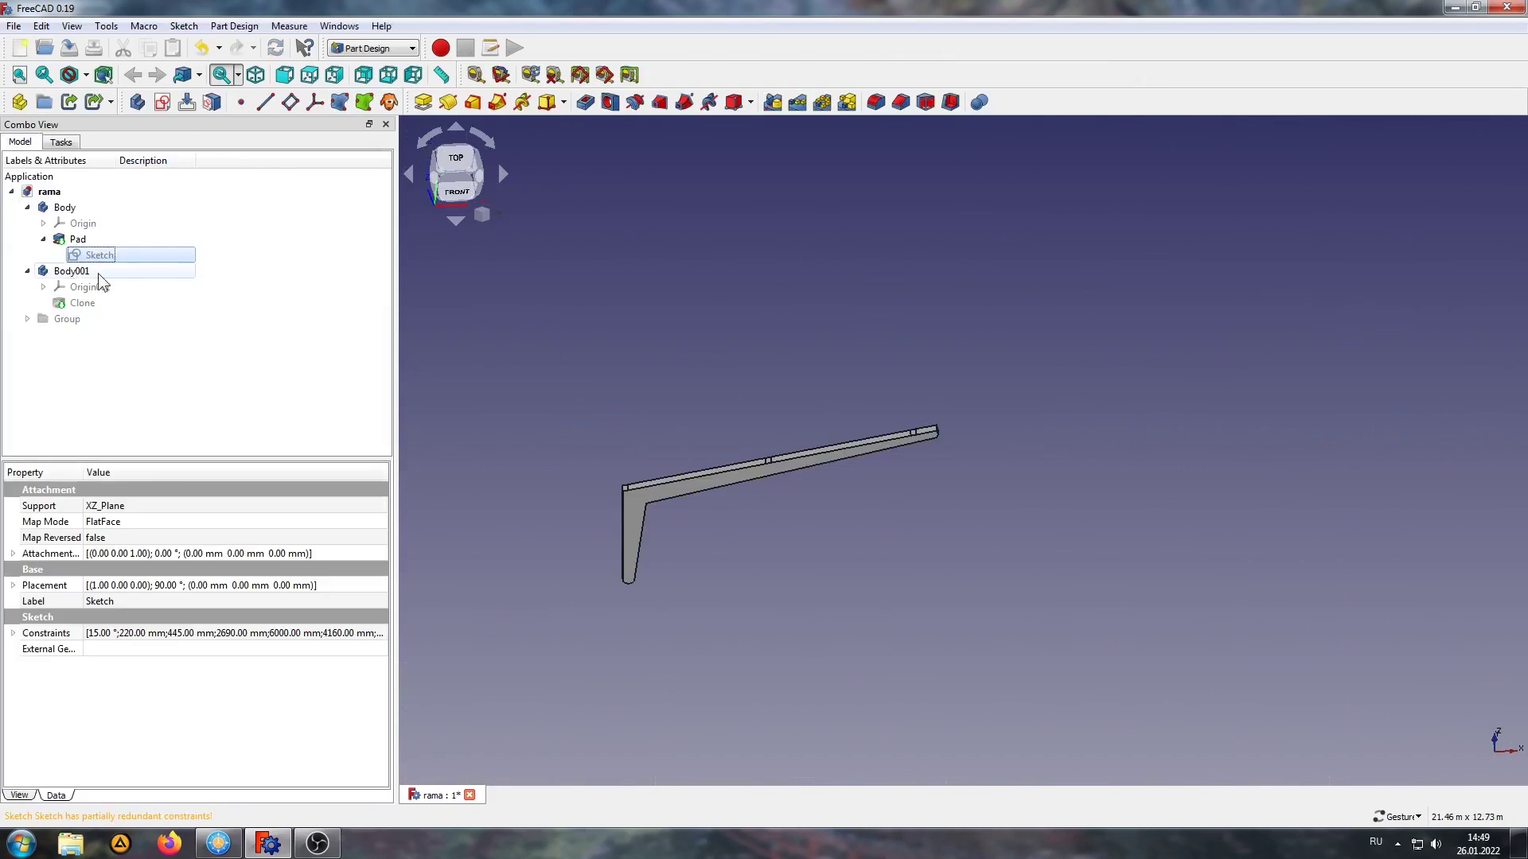
scroll(642, 524, up, 2)
scroll(703, 595, up, 3)
right_drag(703, 595, 886, 592)
key(1)
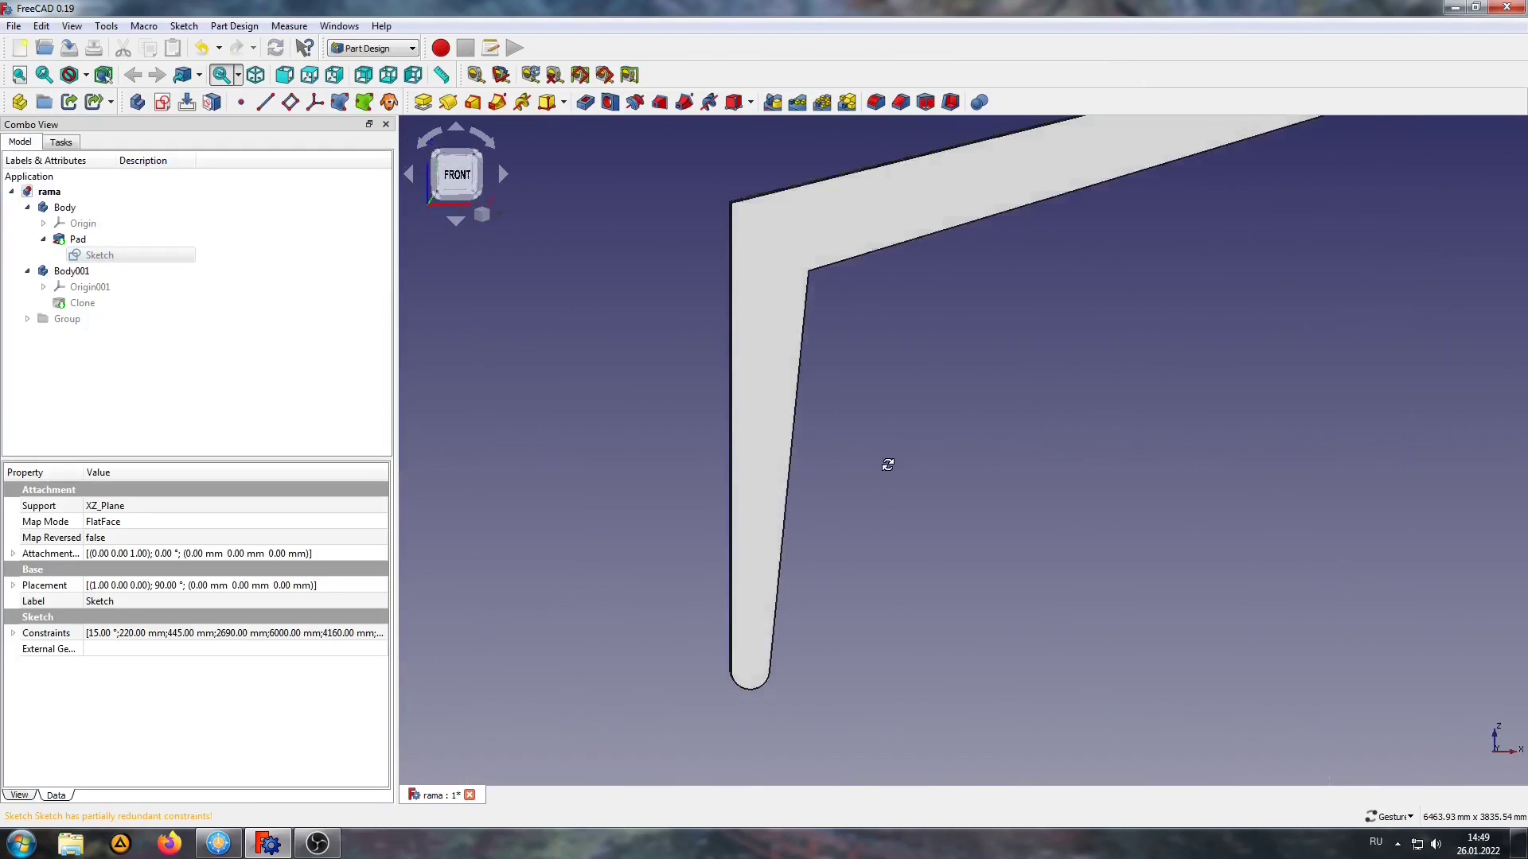
drag(888, 465, 900, 358)
scroll(753, 566, up, 3)
drag(752, 566, 777, 548)
right_drag(777, 548, 773, 663)
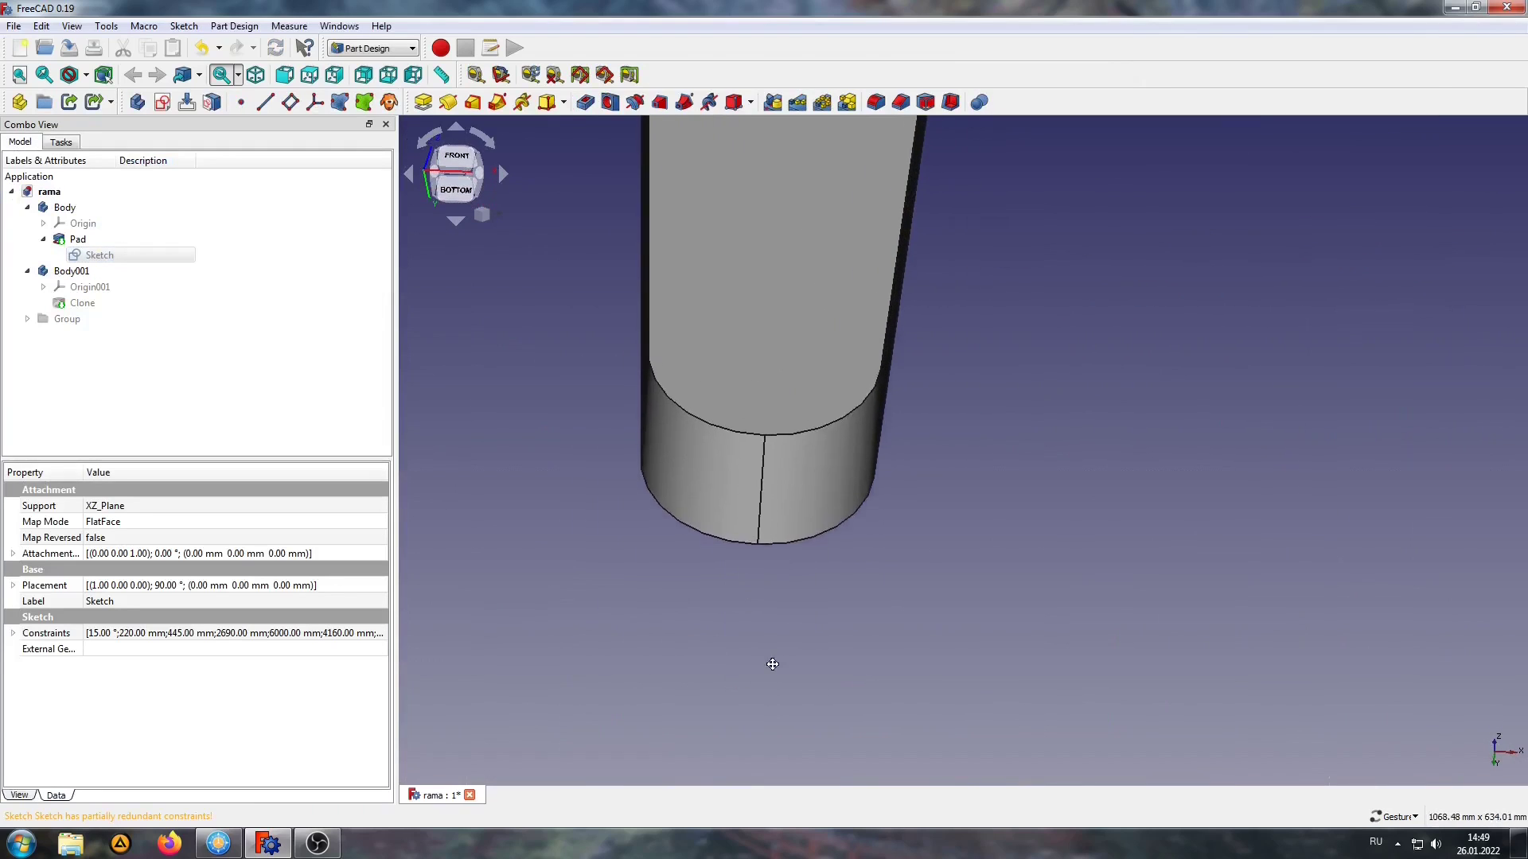
click(764, 442)
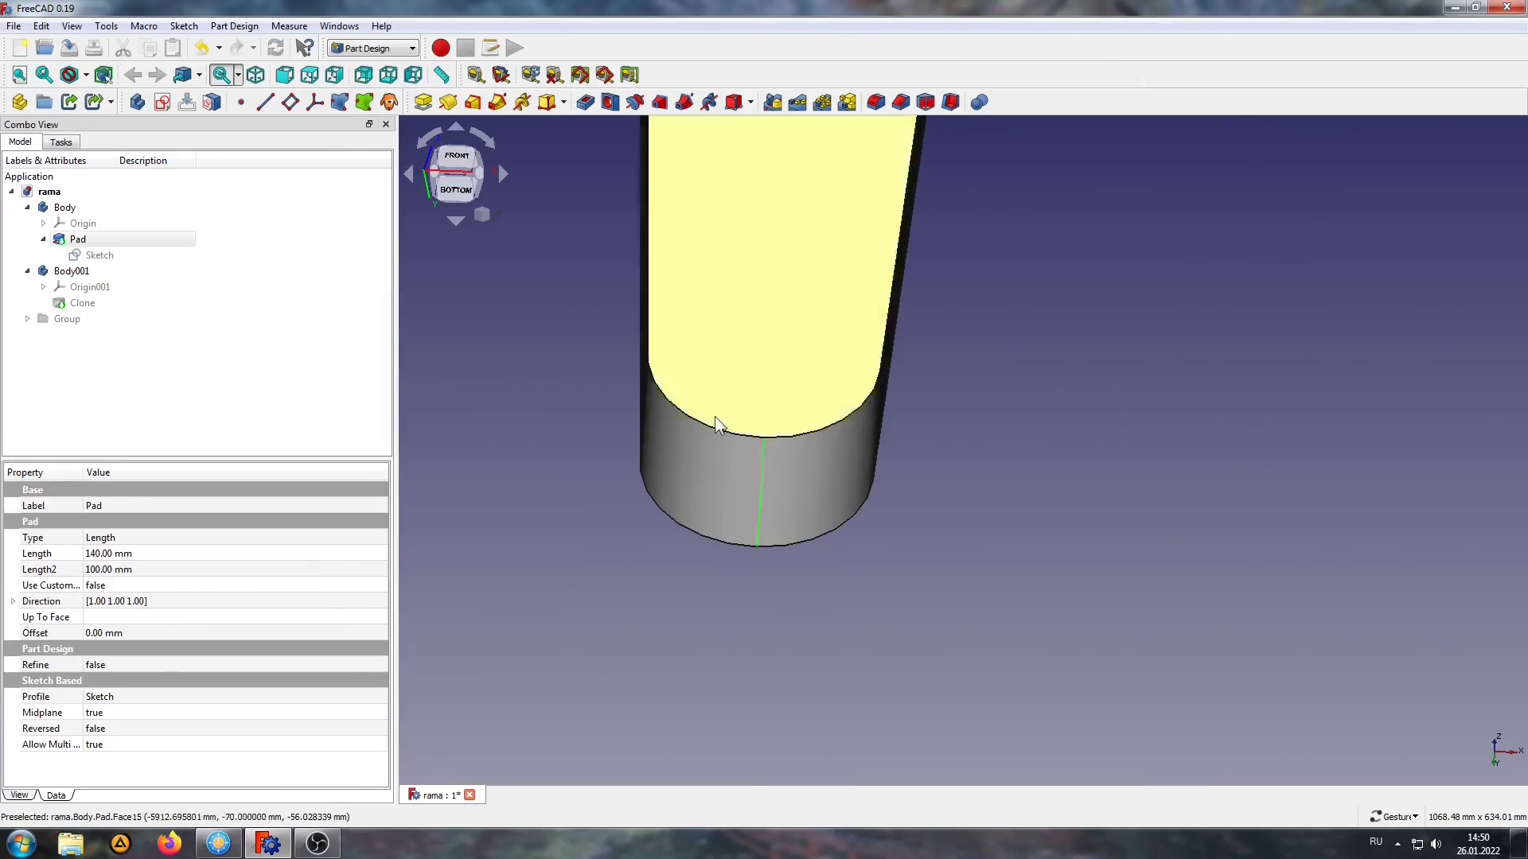
scroll(801, 677, down, 1)
scroll(800, 676, down, 5)
scroll(942, 450, down, 2)
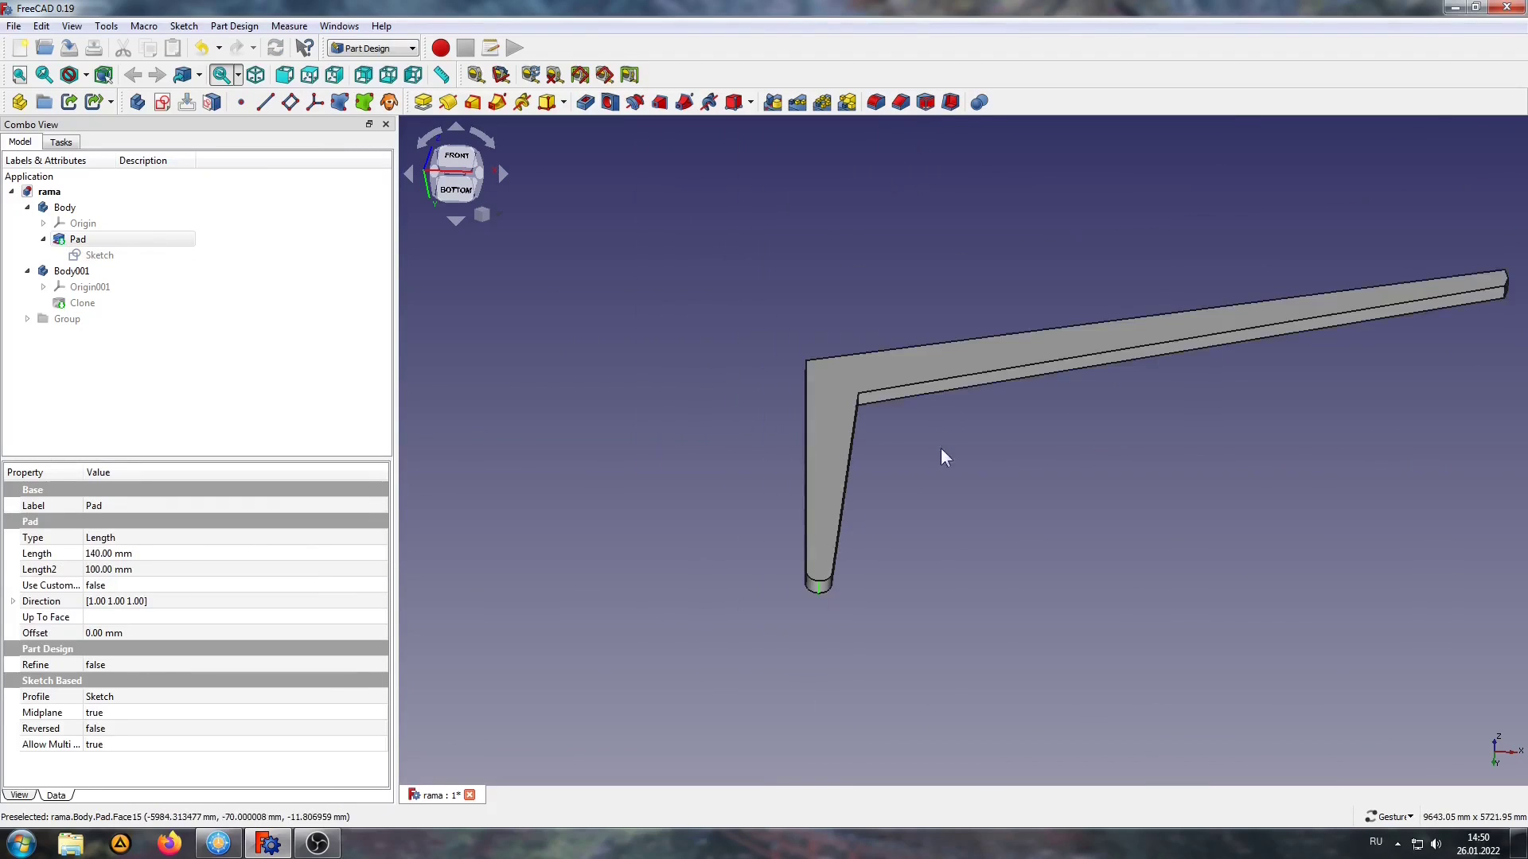
mouse_move(941, 450)
mouse_down()
mouse_move(928, 608)
mouse_move(989, 642)
mouse_up()
scroll(837, 451, up, 4)
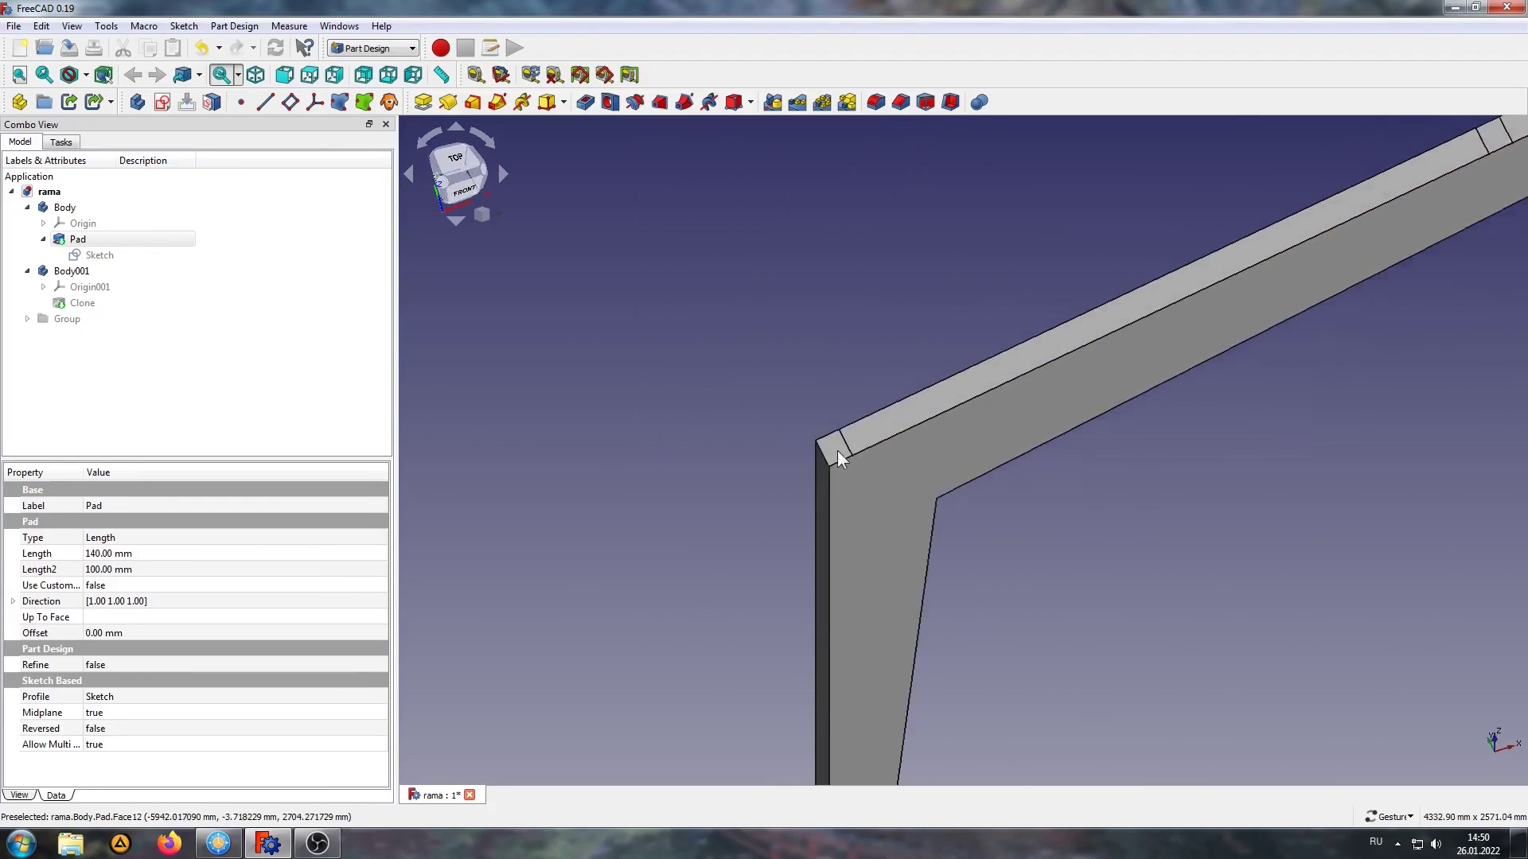
scroll(843, 478, up, 3)
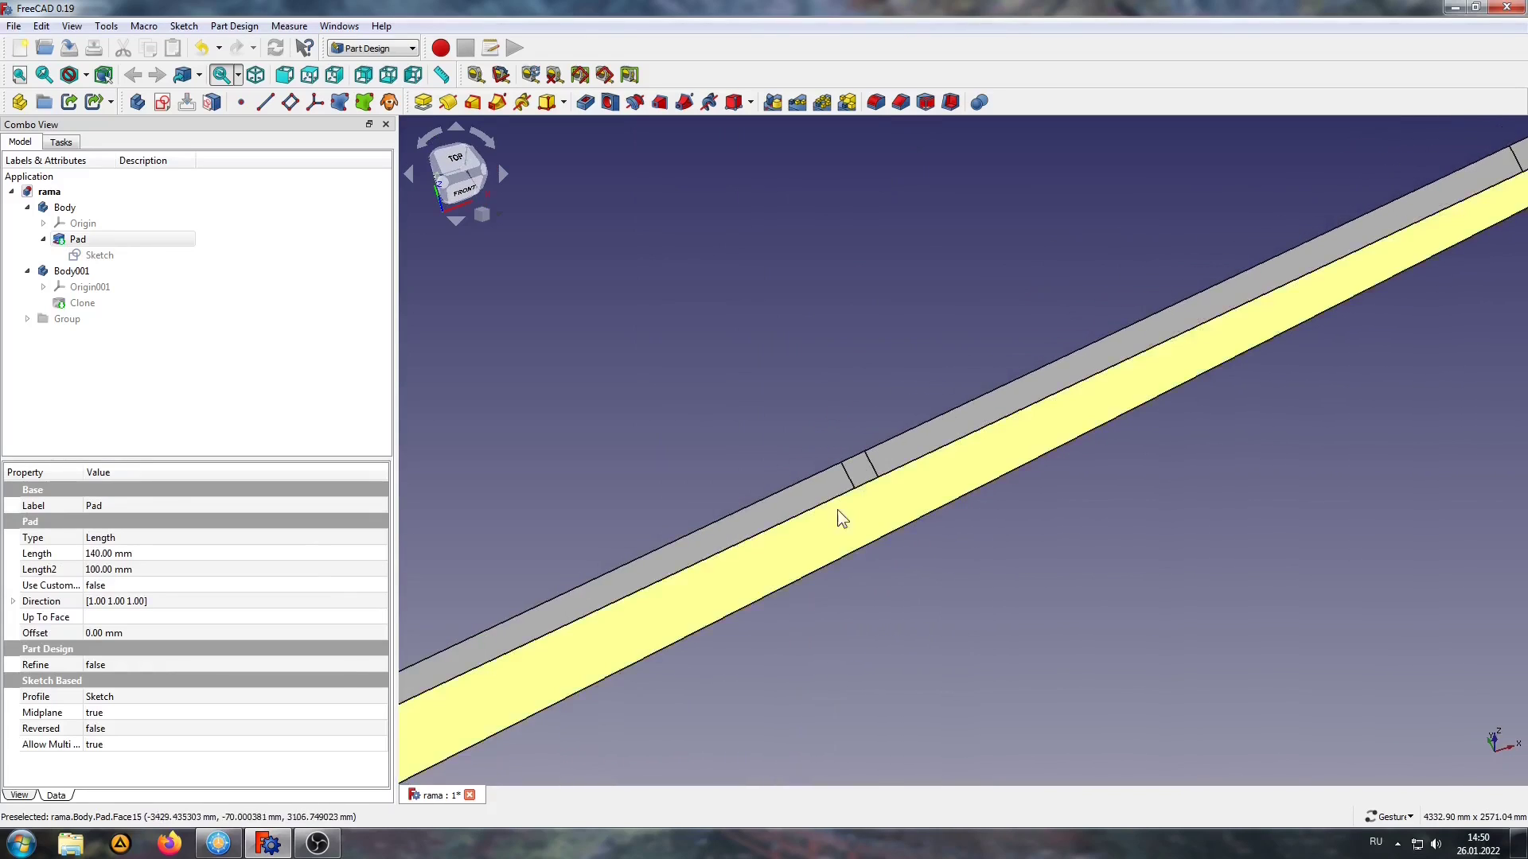
scroll(864, 469, down, 3)
scroll(864, 470, down, 2)
scroll(863, 529, up, 2)
scroll(863, 530, up, 2)
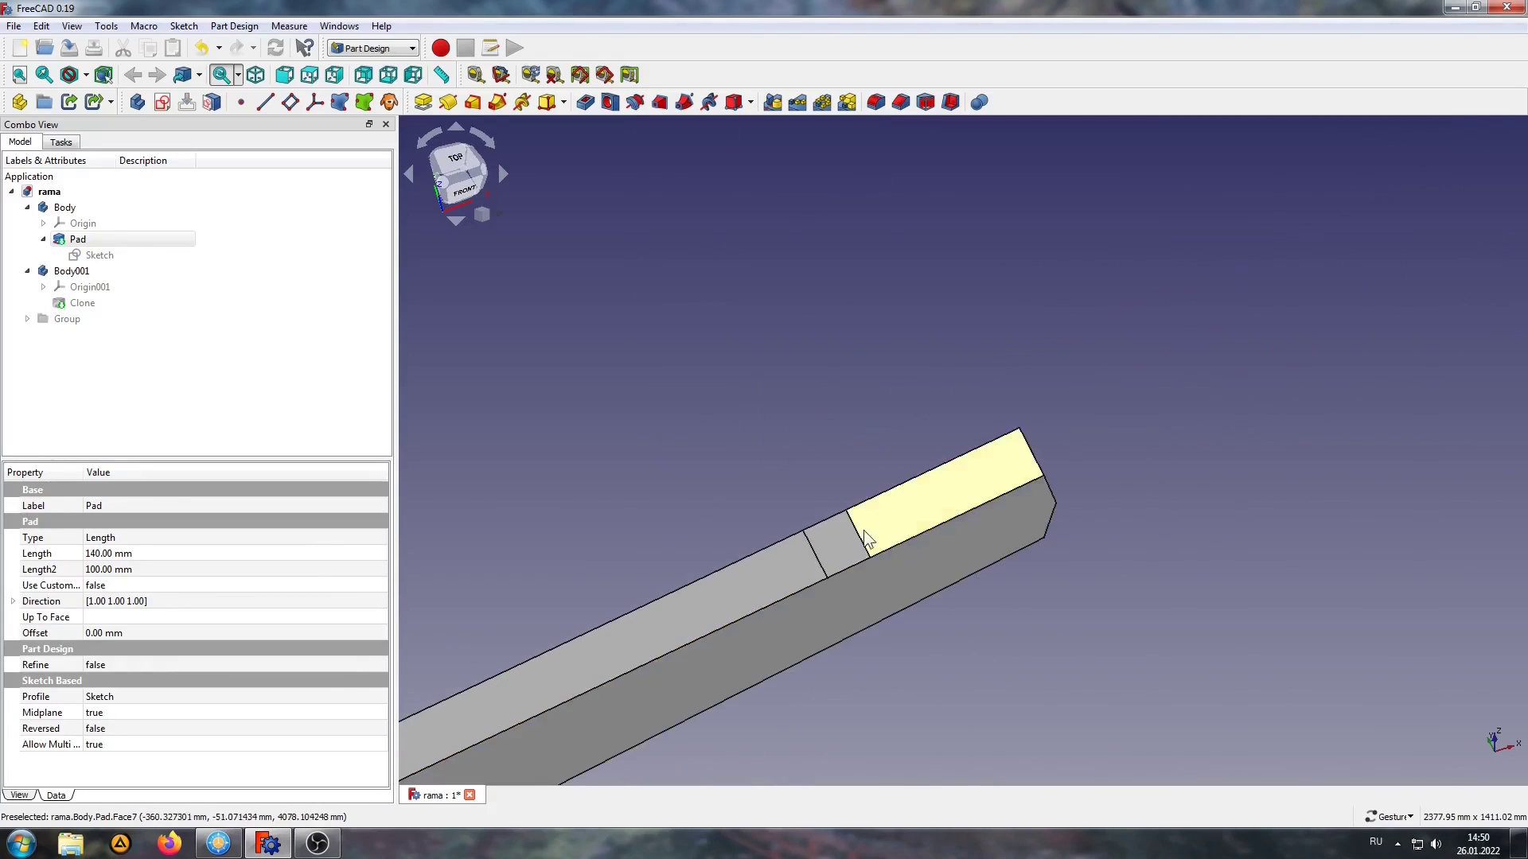
scroll(872, 451, down, 2)
scroll(1011, 346, down, 2)
scroll(1011, 347, down, 2)
scroll(1011, 347, down, 2)
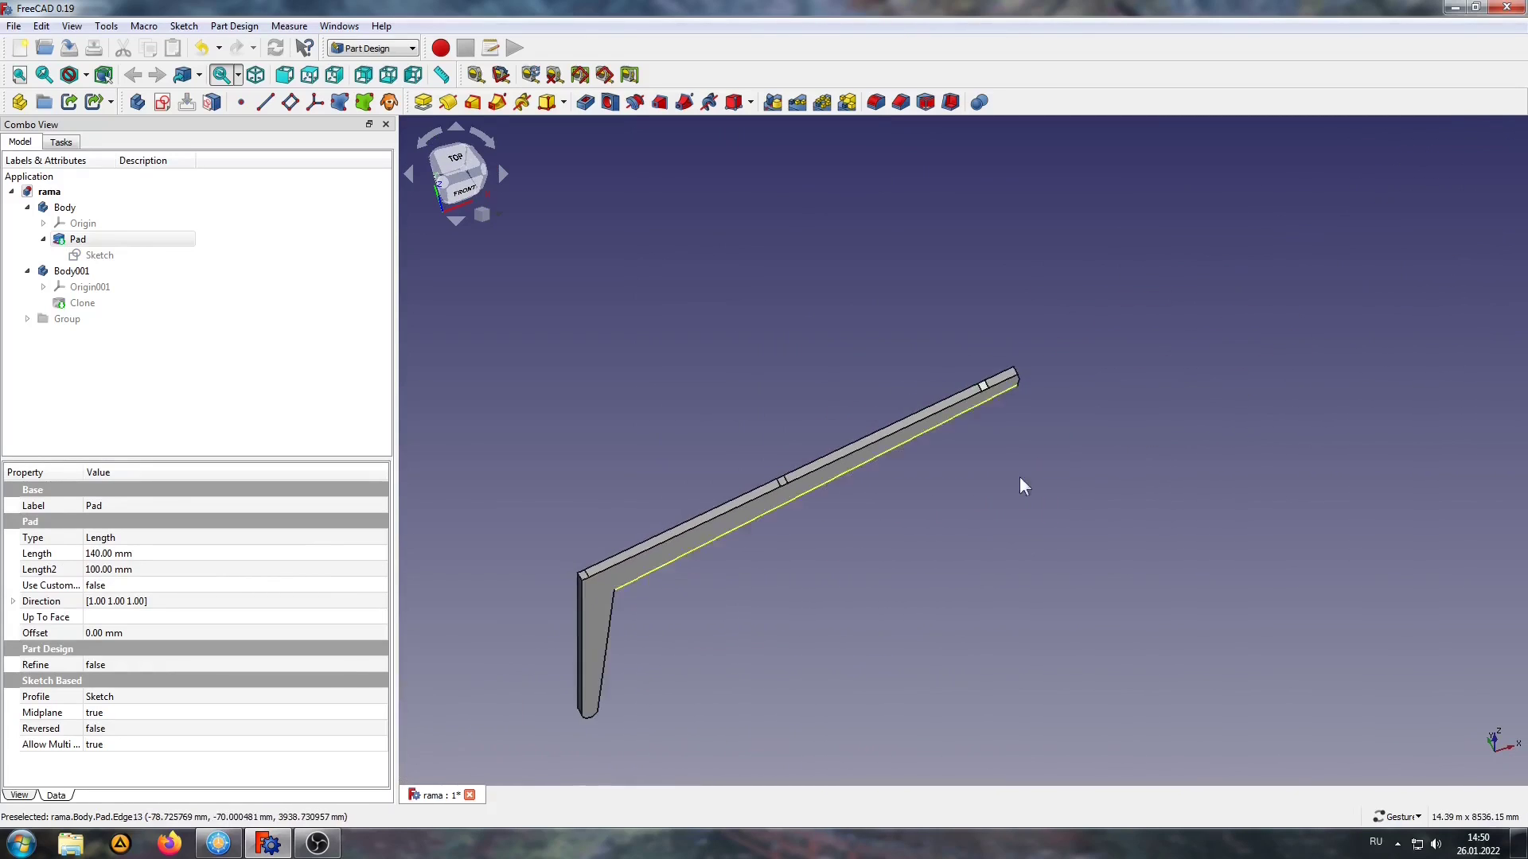
key(1)
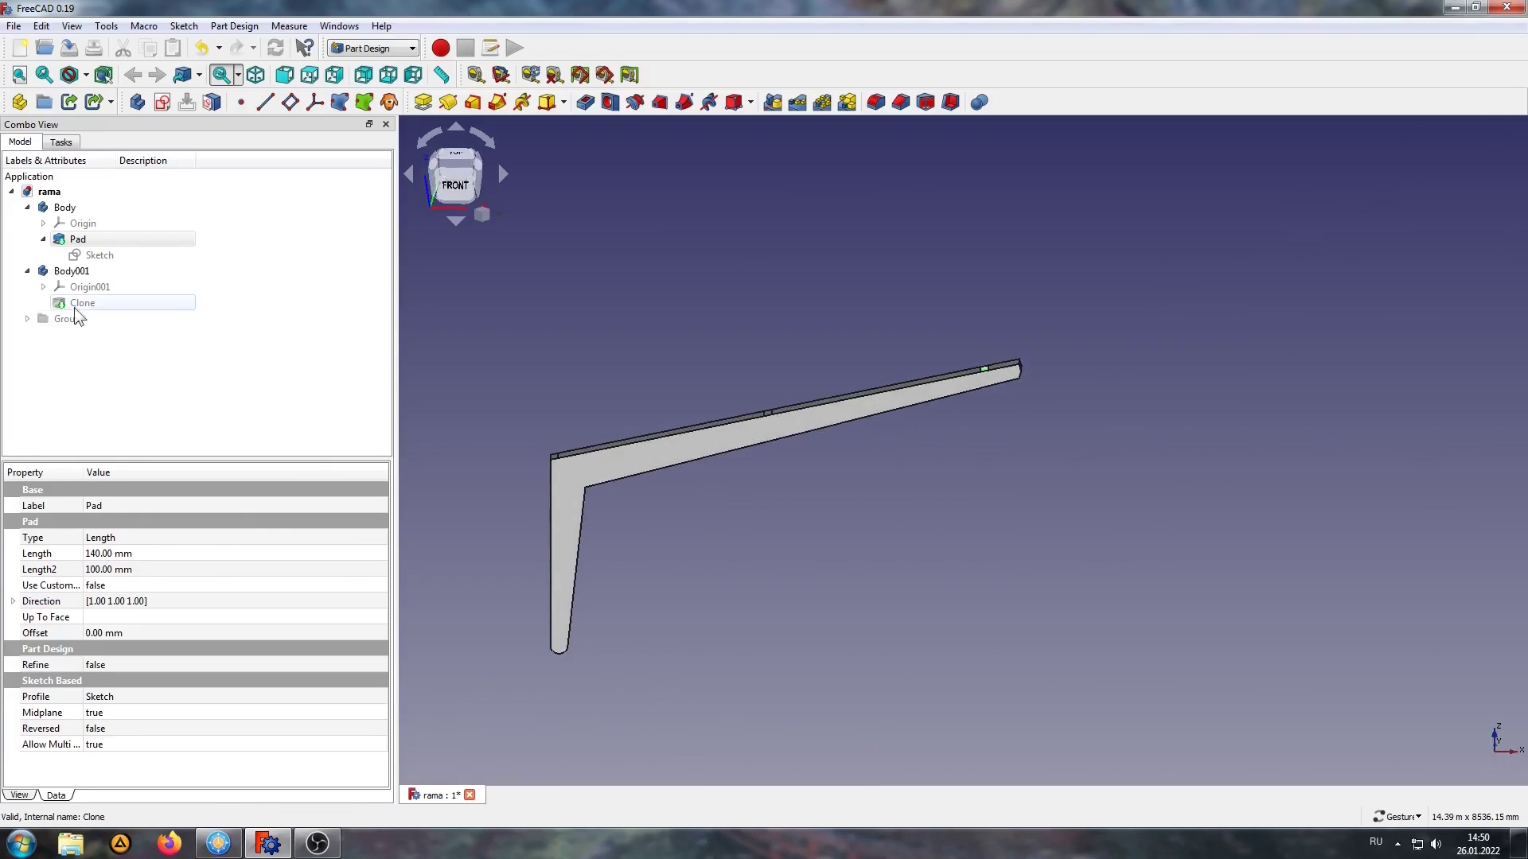
click(74, 307)
key(space)
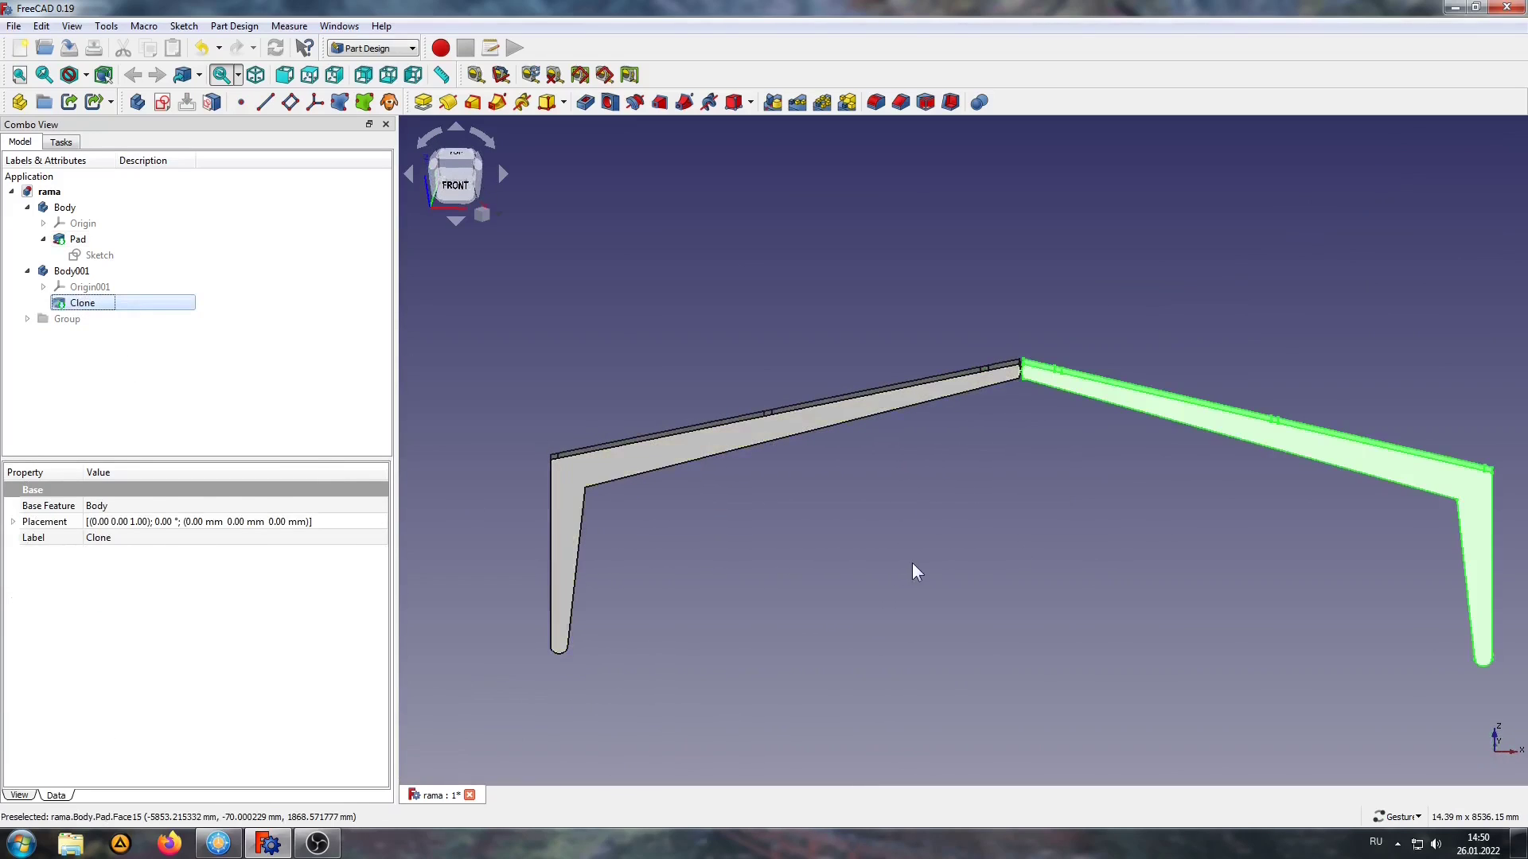
click(912, 562)
key(v)
key(f)
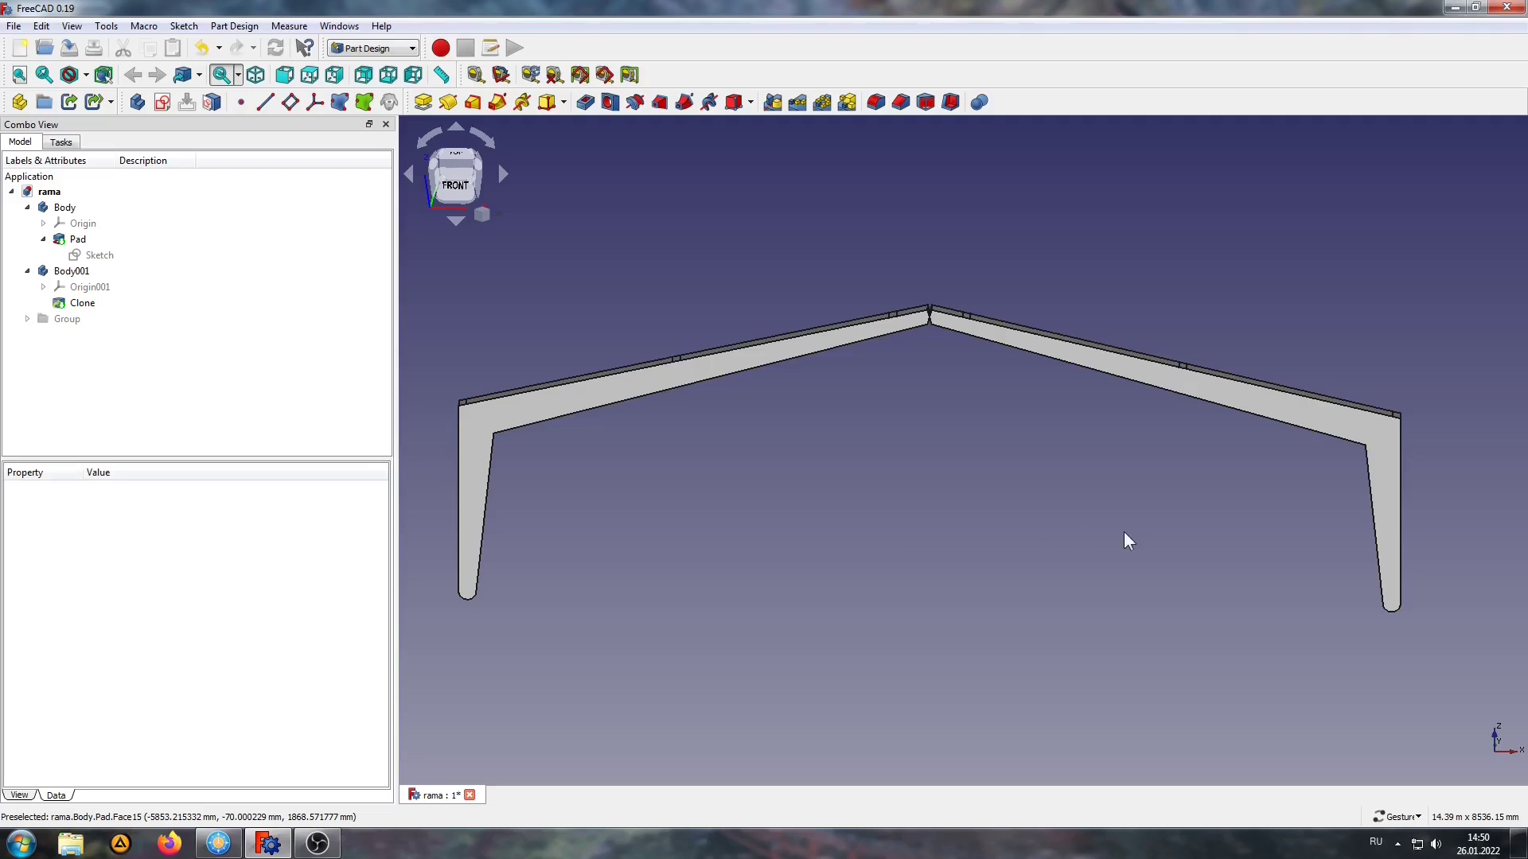
mouse_move(1123, 531)
mouse_down()
mouse_move(1047, 570)
mouse_move(1048, 598)
mouse_up()
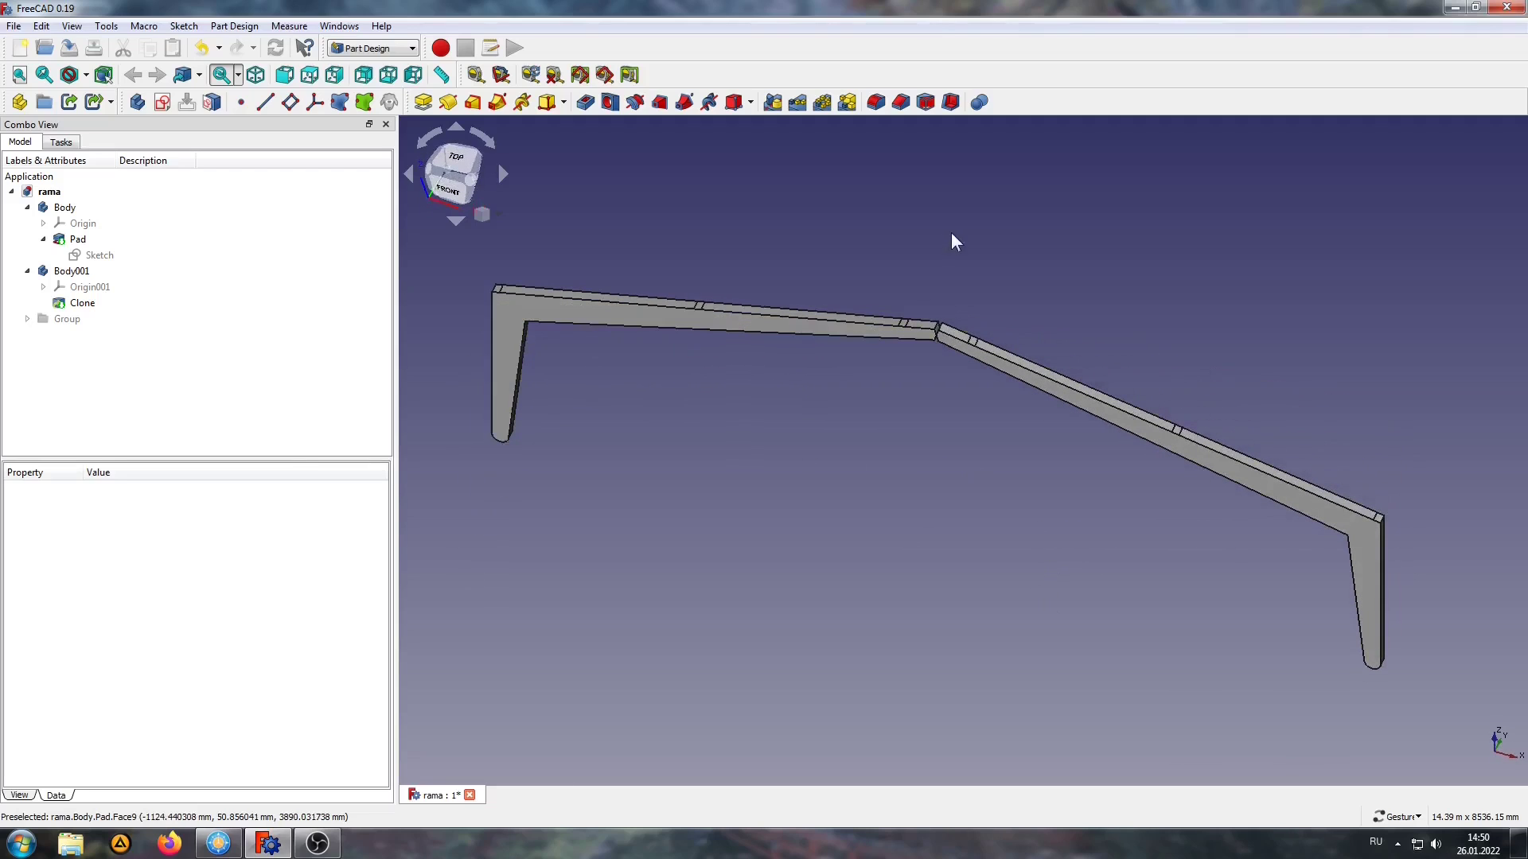
scroll(953, 259, up, 2)
scroll(953, 259, up, 2)
mouse_move(709, 518)
mouse_down()
mouse_move(791, 546)
mouse_move(937, 549)
mouse_up()
scroll(937, 549, up, 4)
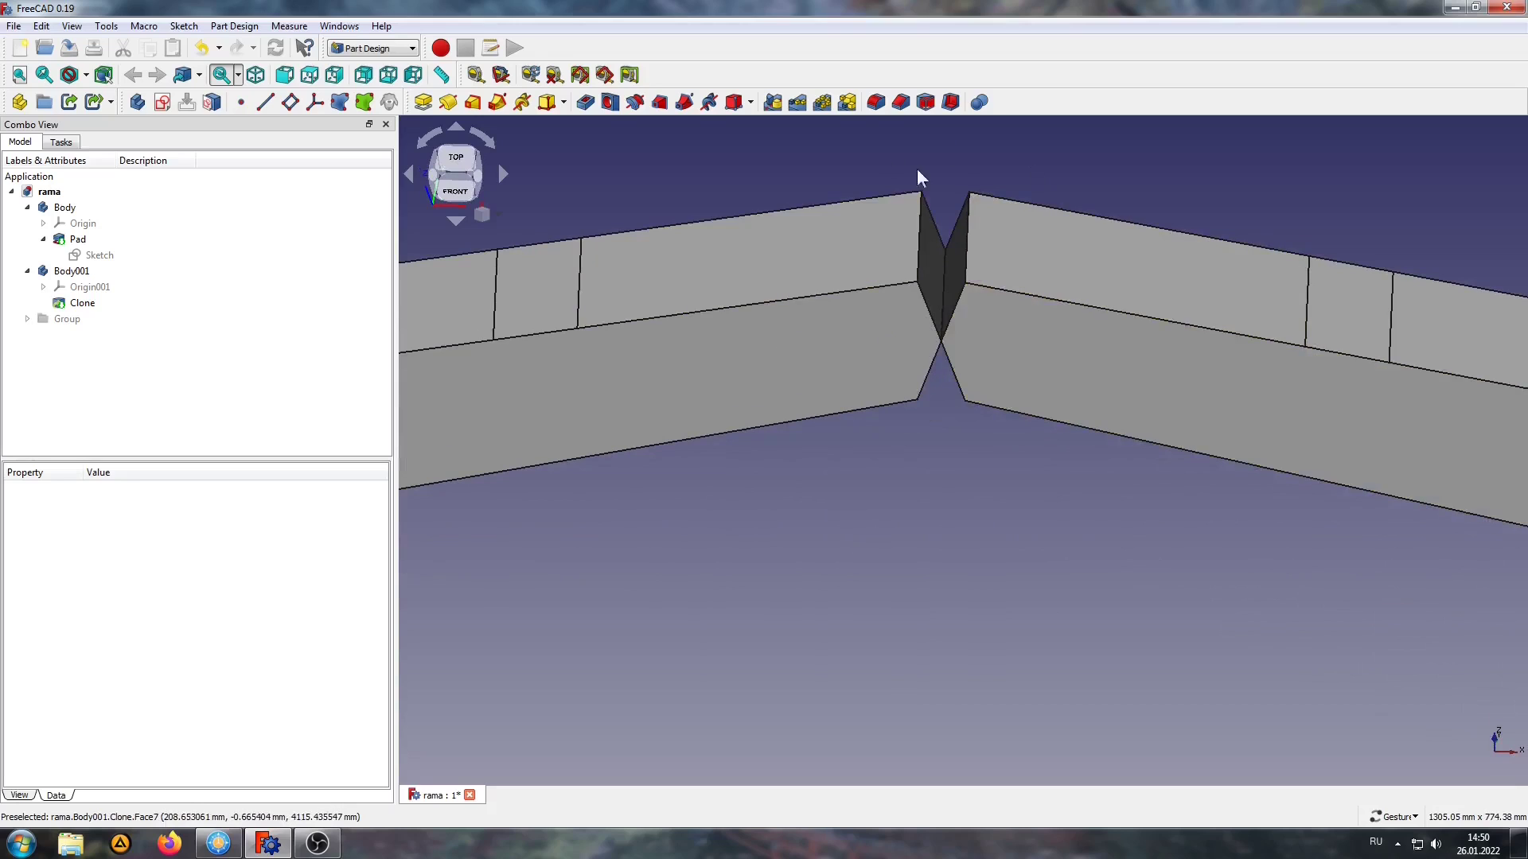
drag(914, 170, 852, 273)
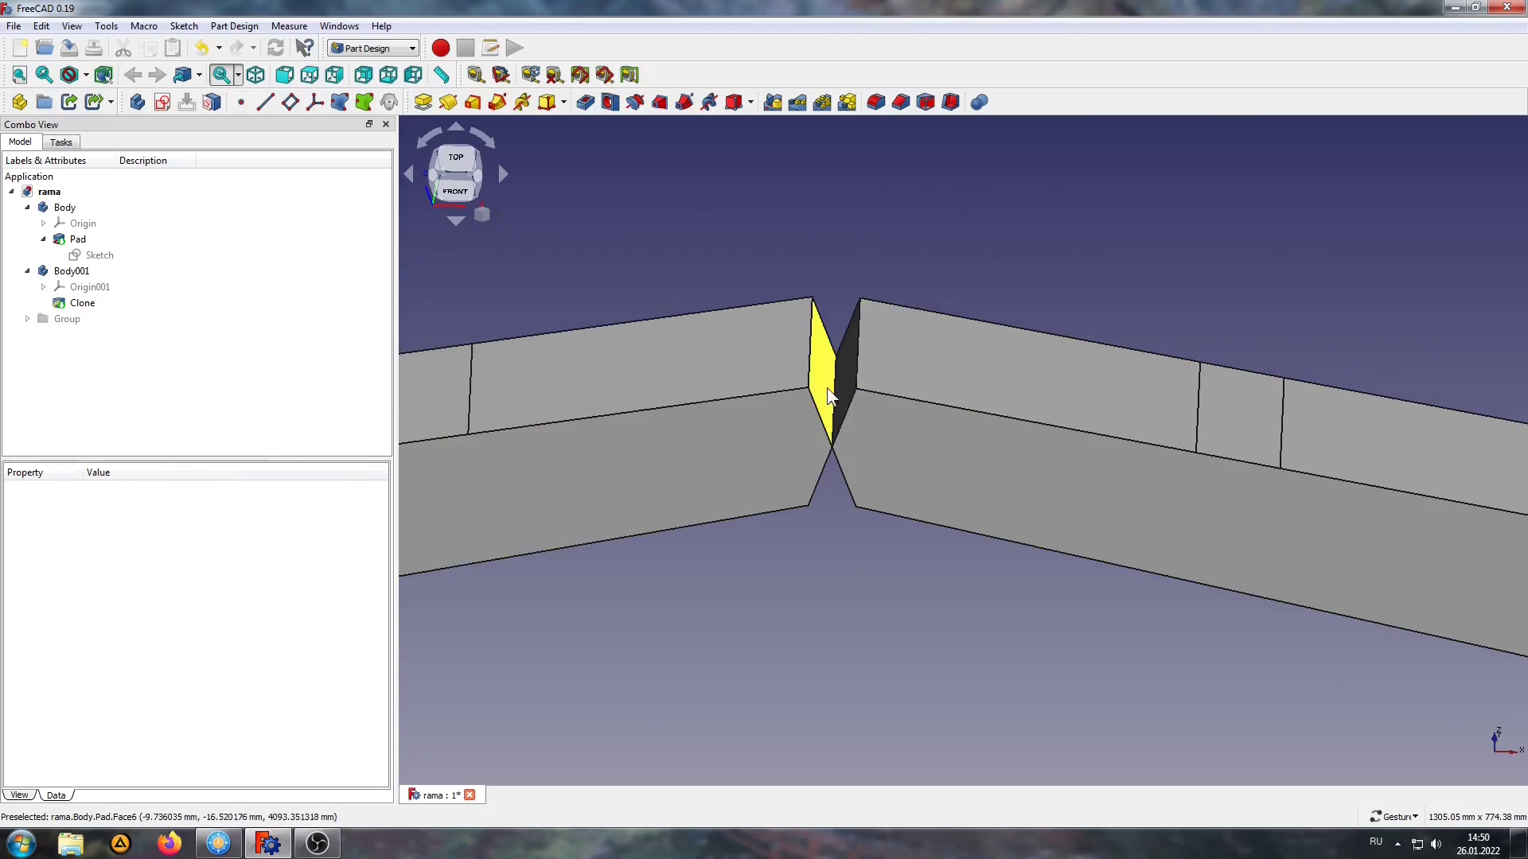
click(834, 384)
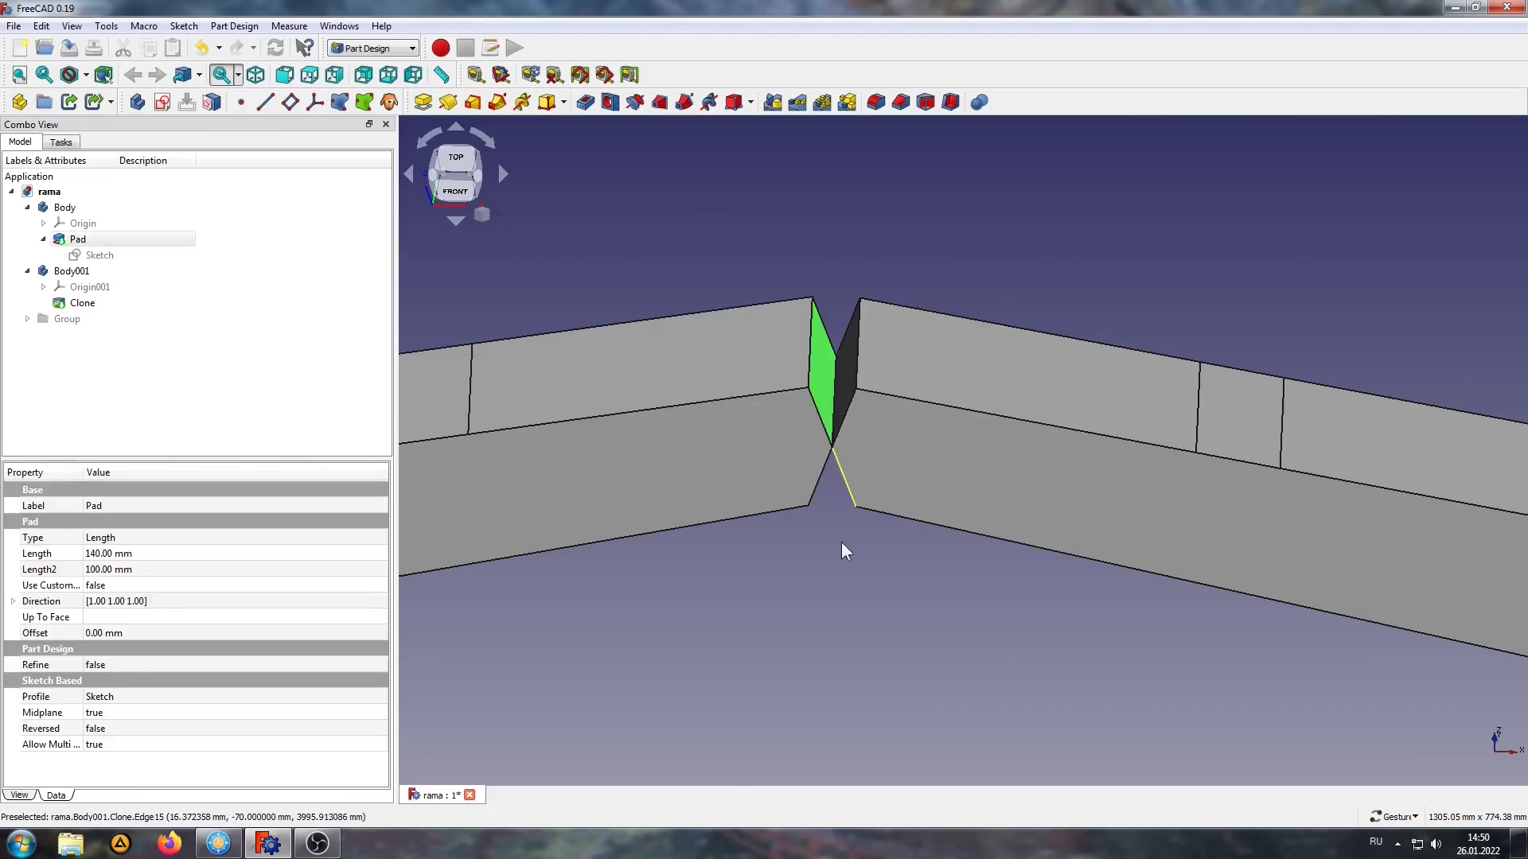
click(837, 586)
scroll(837, 585, down, 3)
scroll(837, 586, down, 3)
key(1)
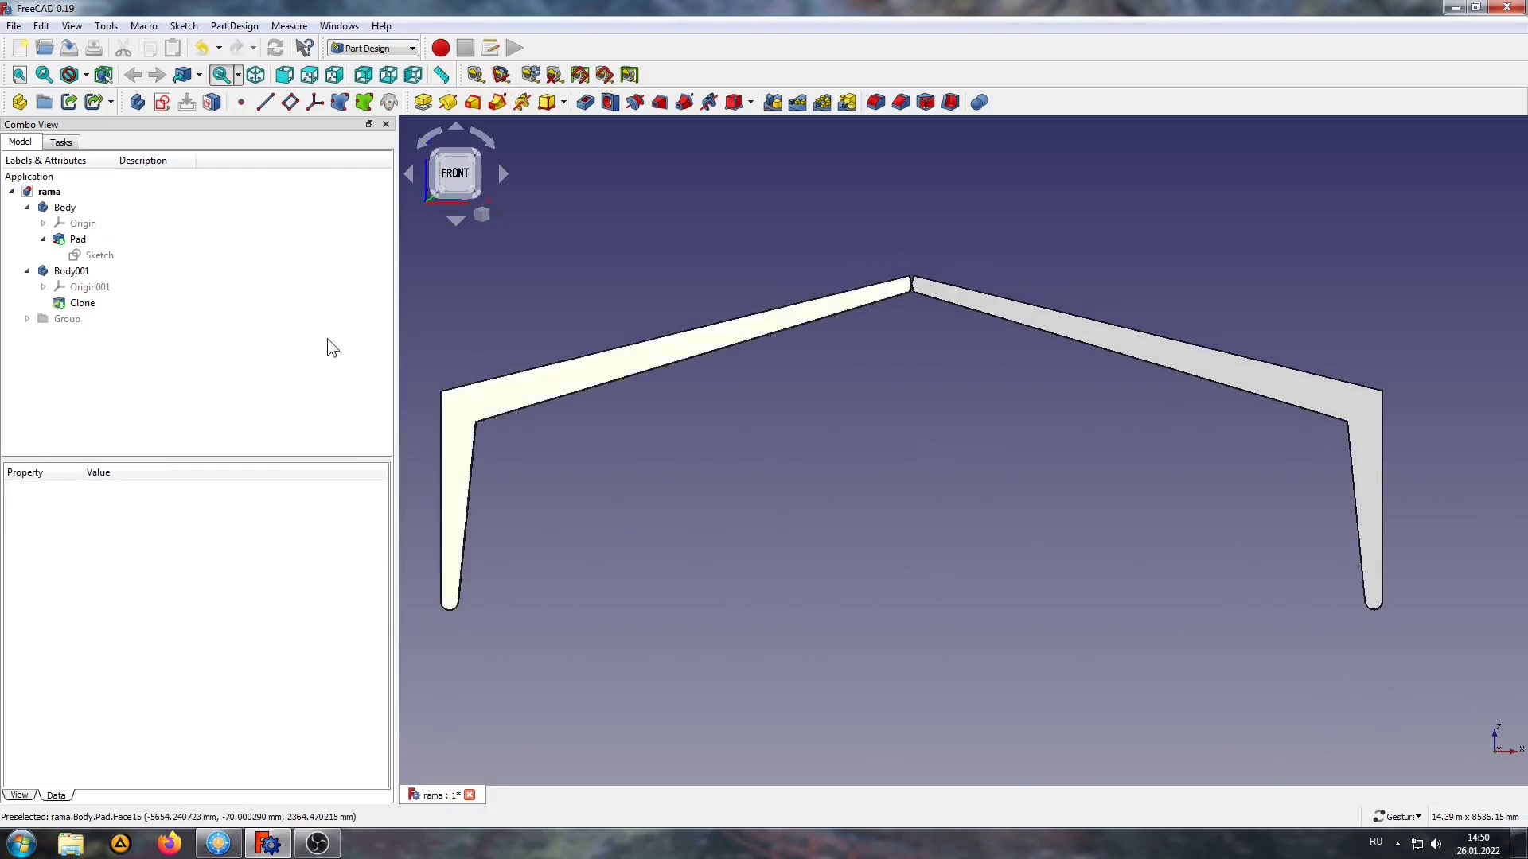
Step: Combine Body and Body001 into a BooleanFragments object in the Part workbench
click(365, 50)
click(364, 100)
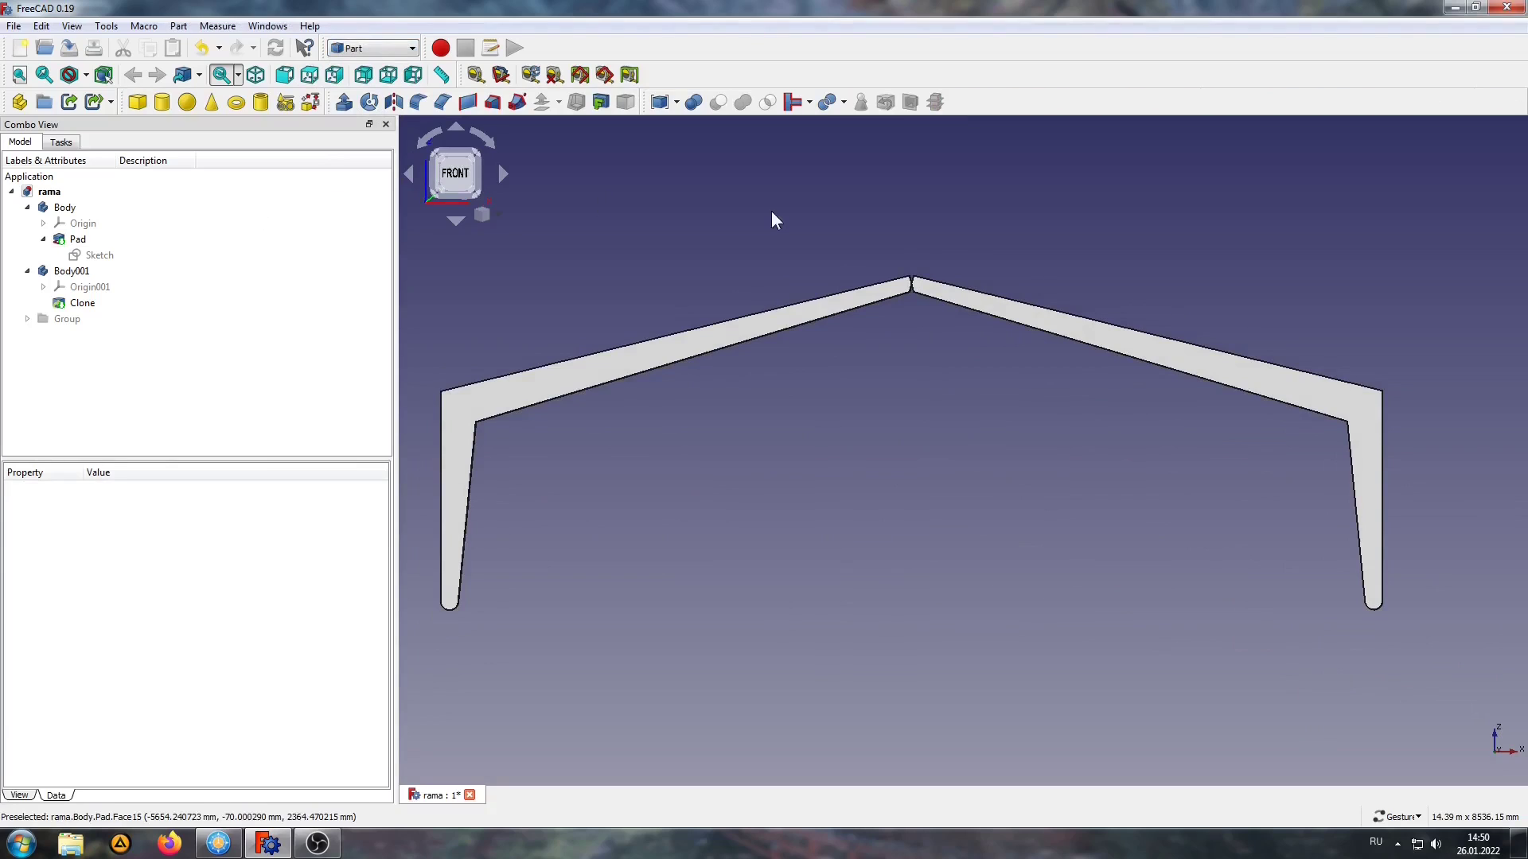
click(68, 208)
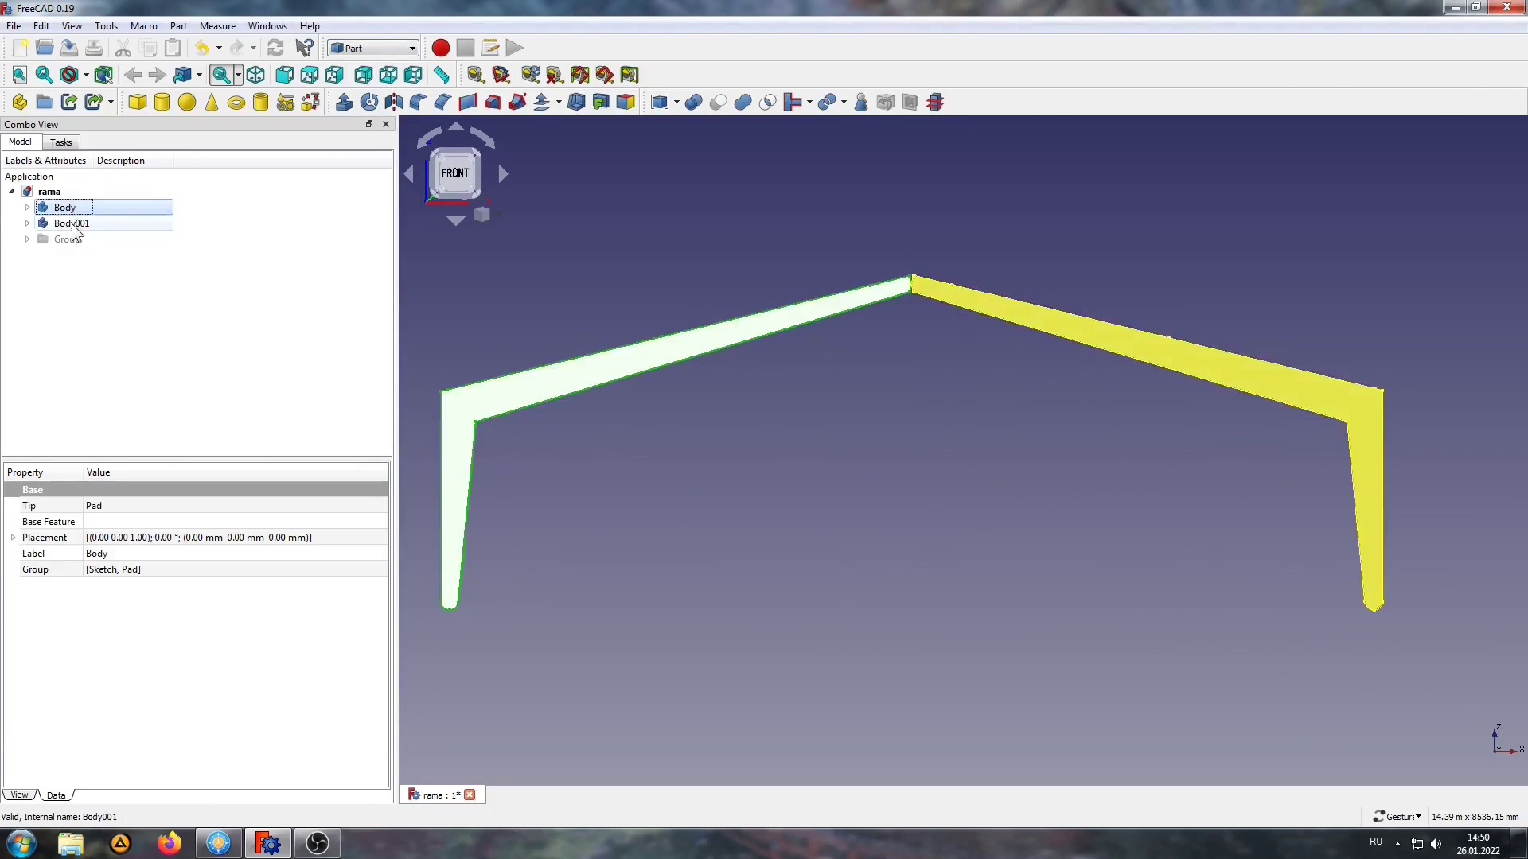
ctrl+click(75, 223)
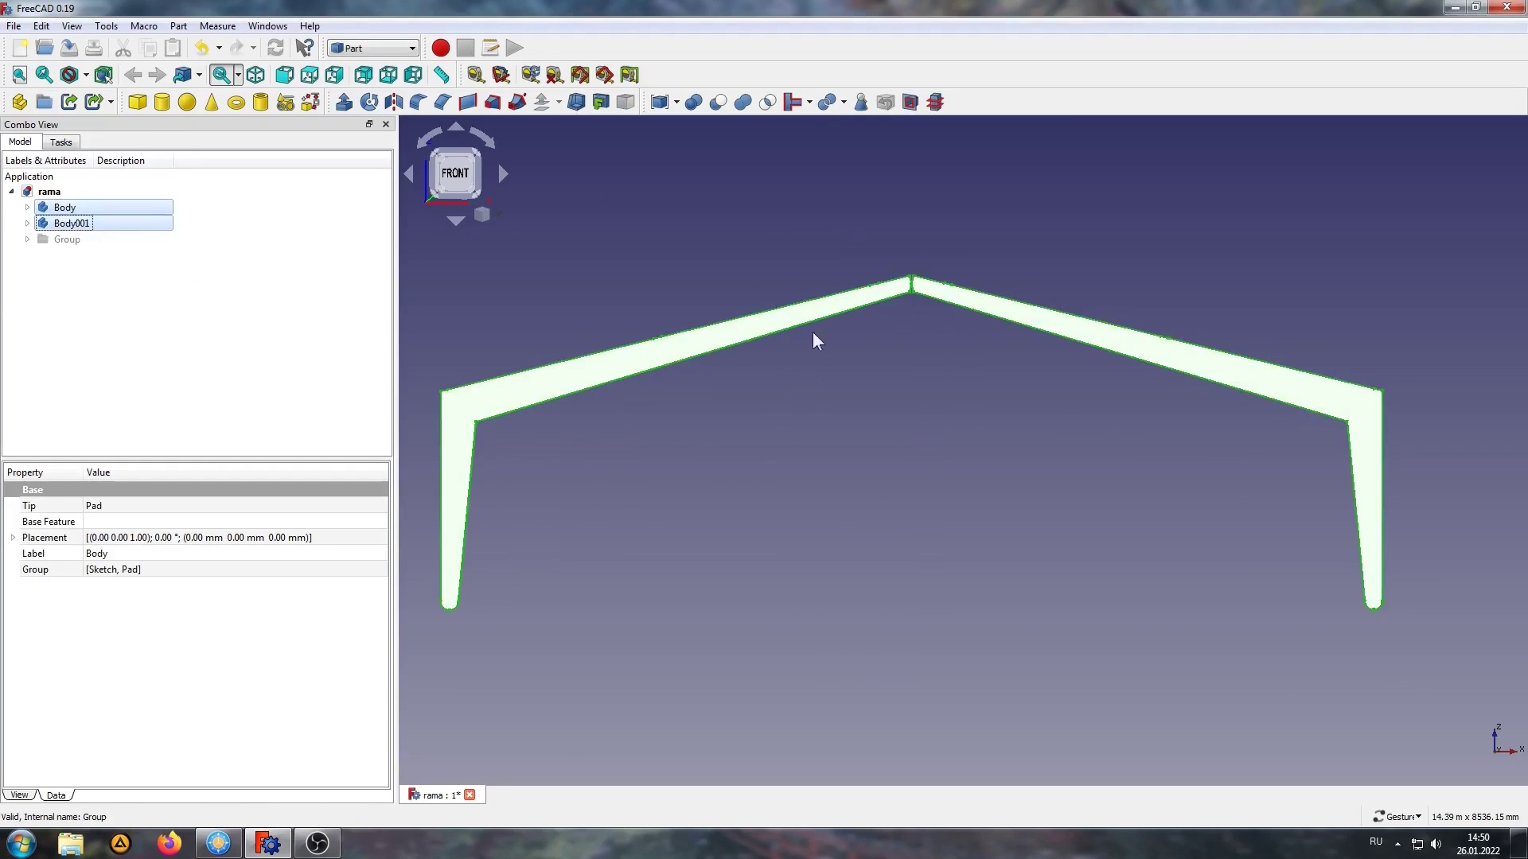
click(824, 99)
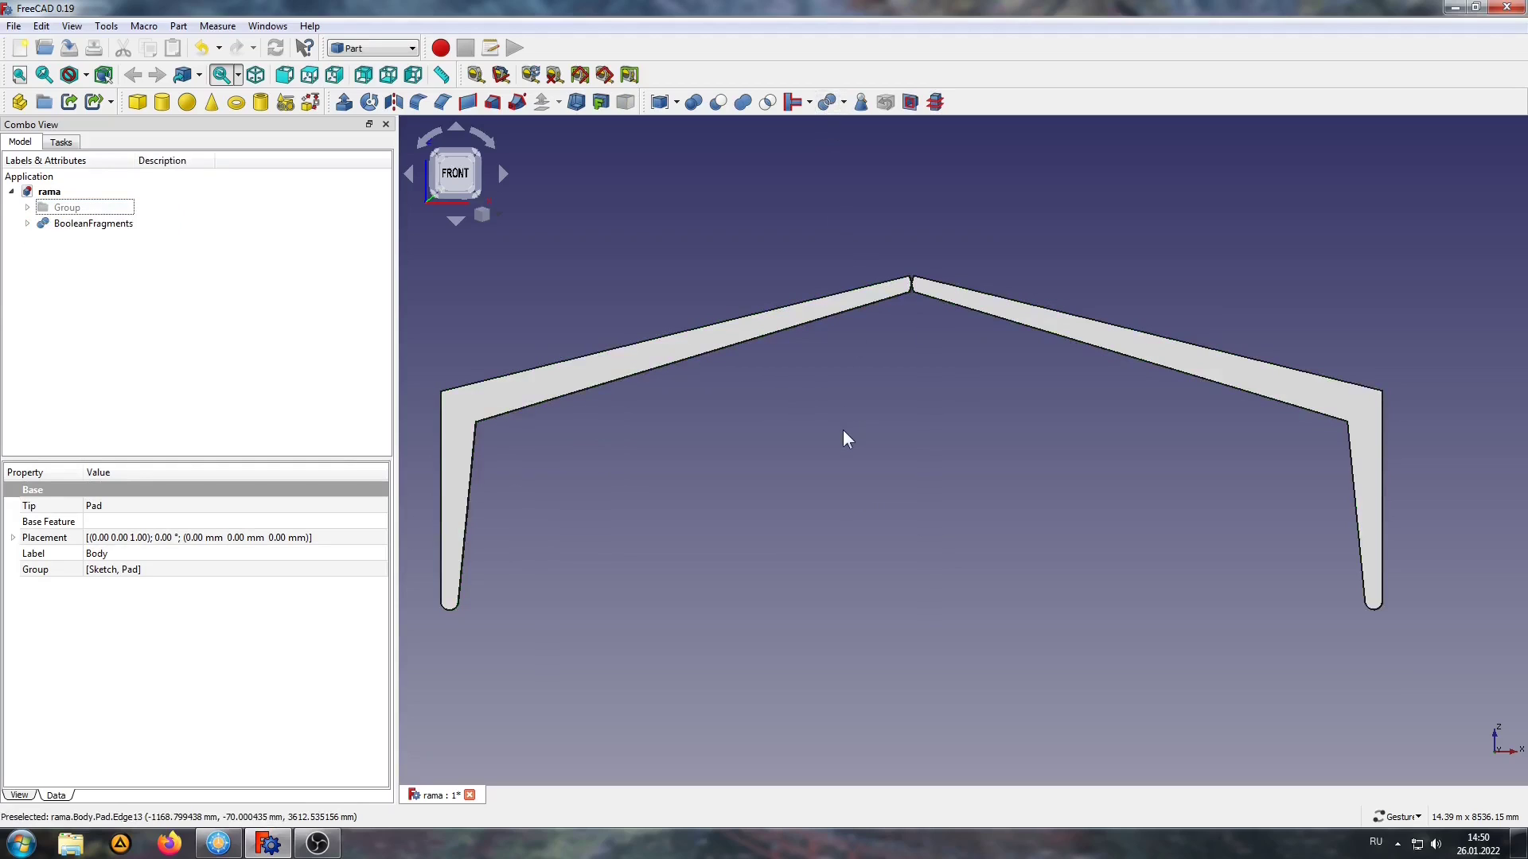
Step: Create a new analysis container in the FEM workbench
click(373, 48)
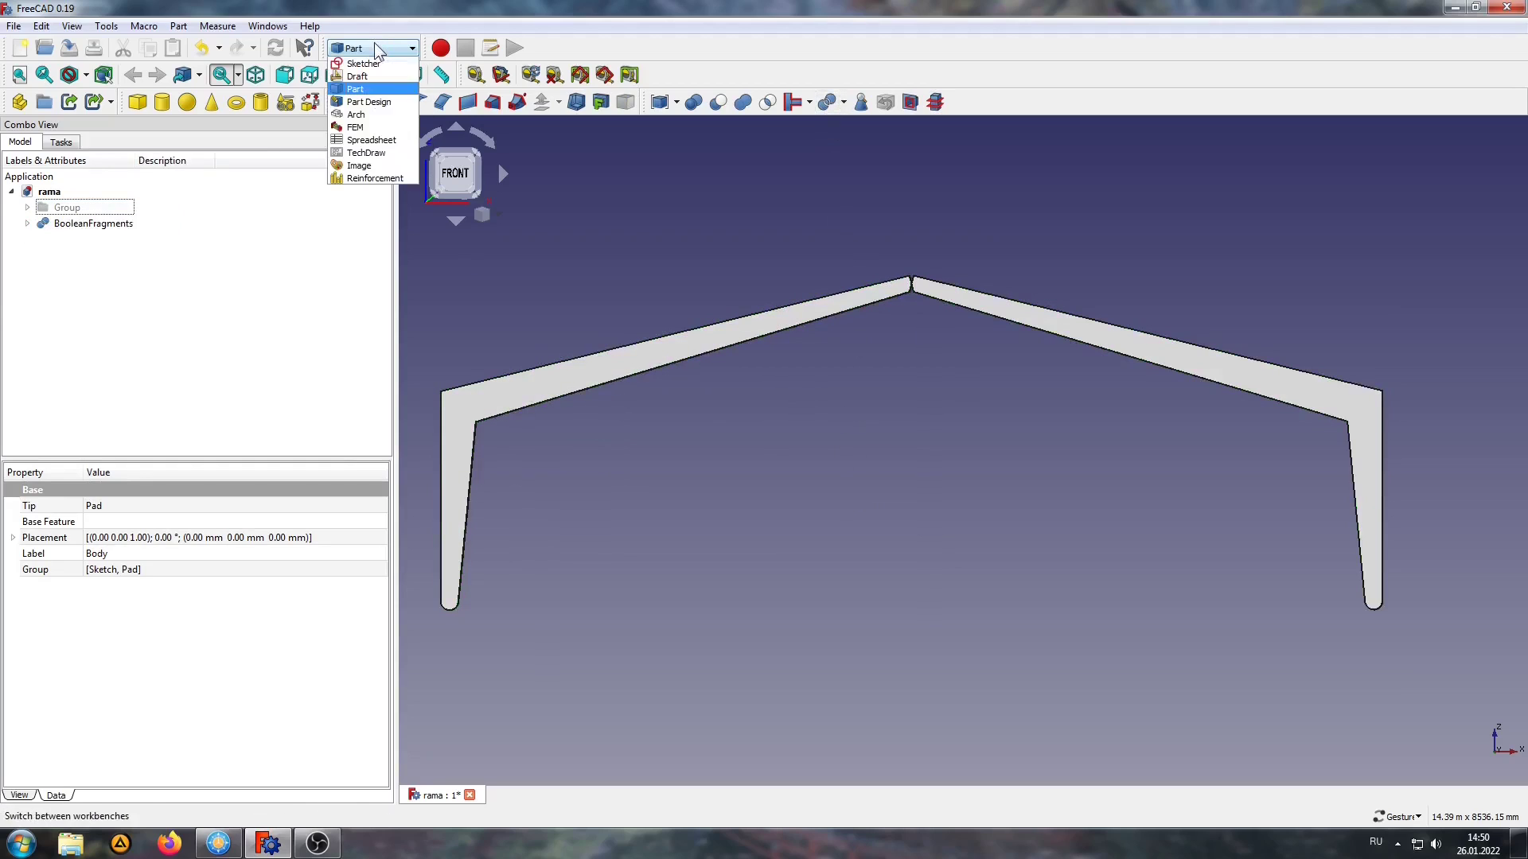
click(355, 128)
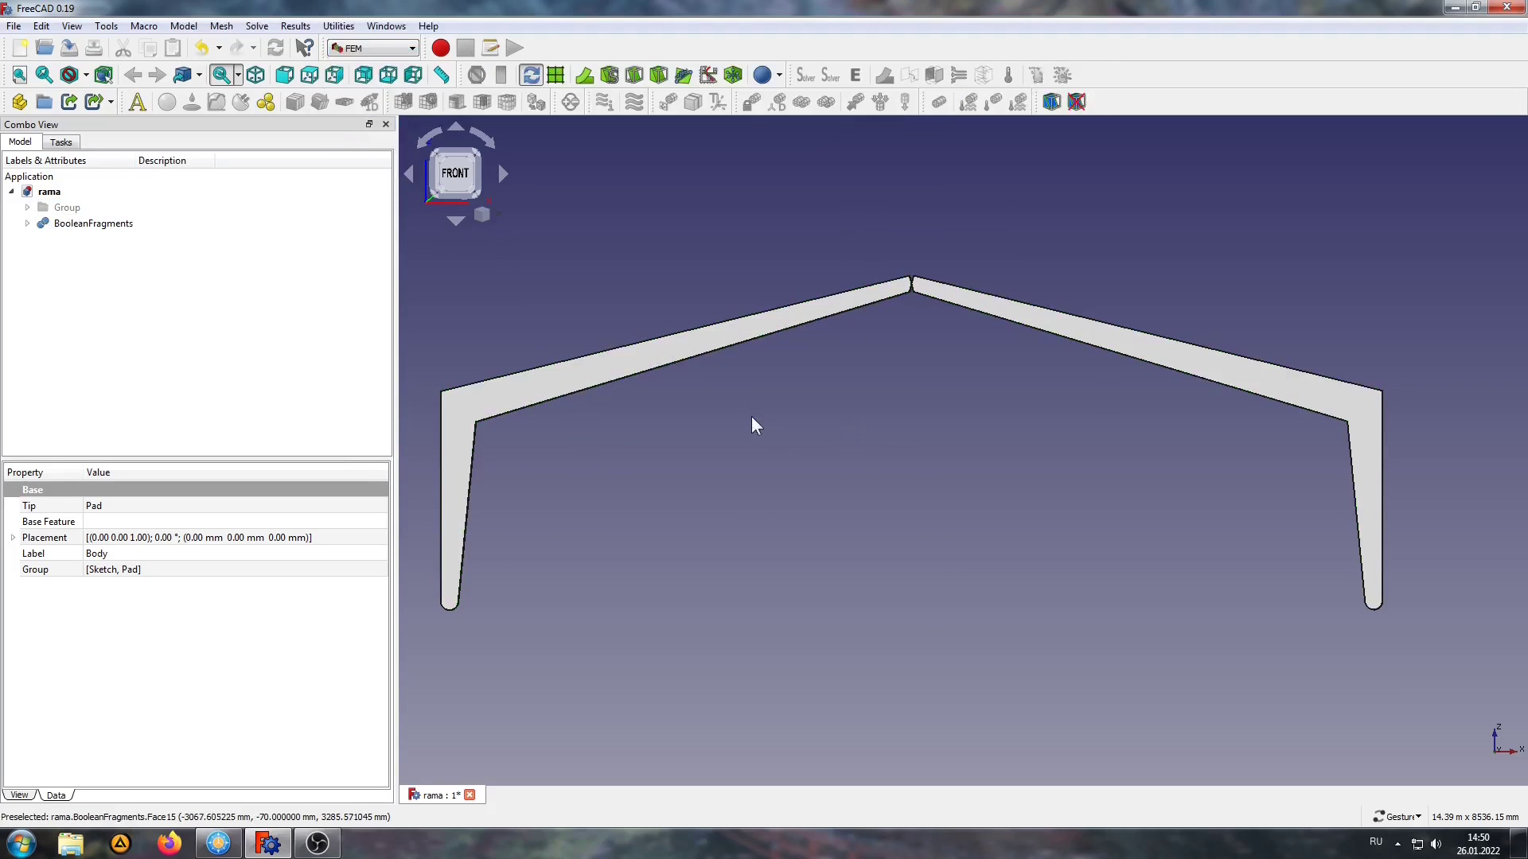
click(137, 103)
Step: Mesh BooleanFragments with Gmsh at 150 mm maximum element size as FEMMeshGmsh
click(28, 238)
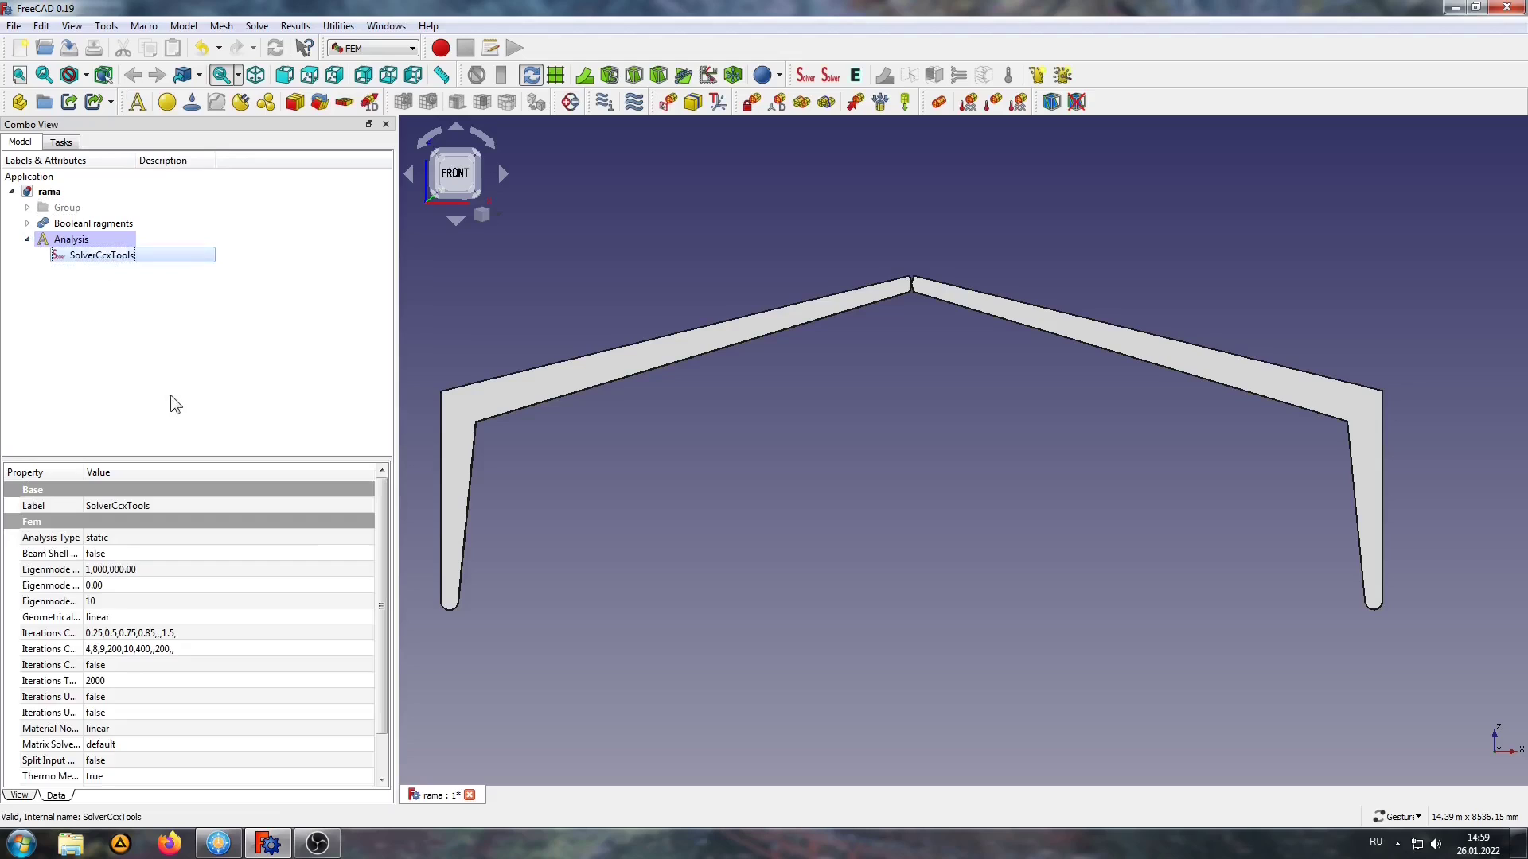
click(63, 244)
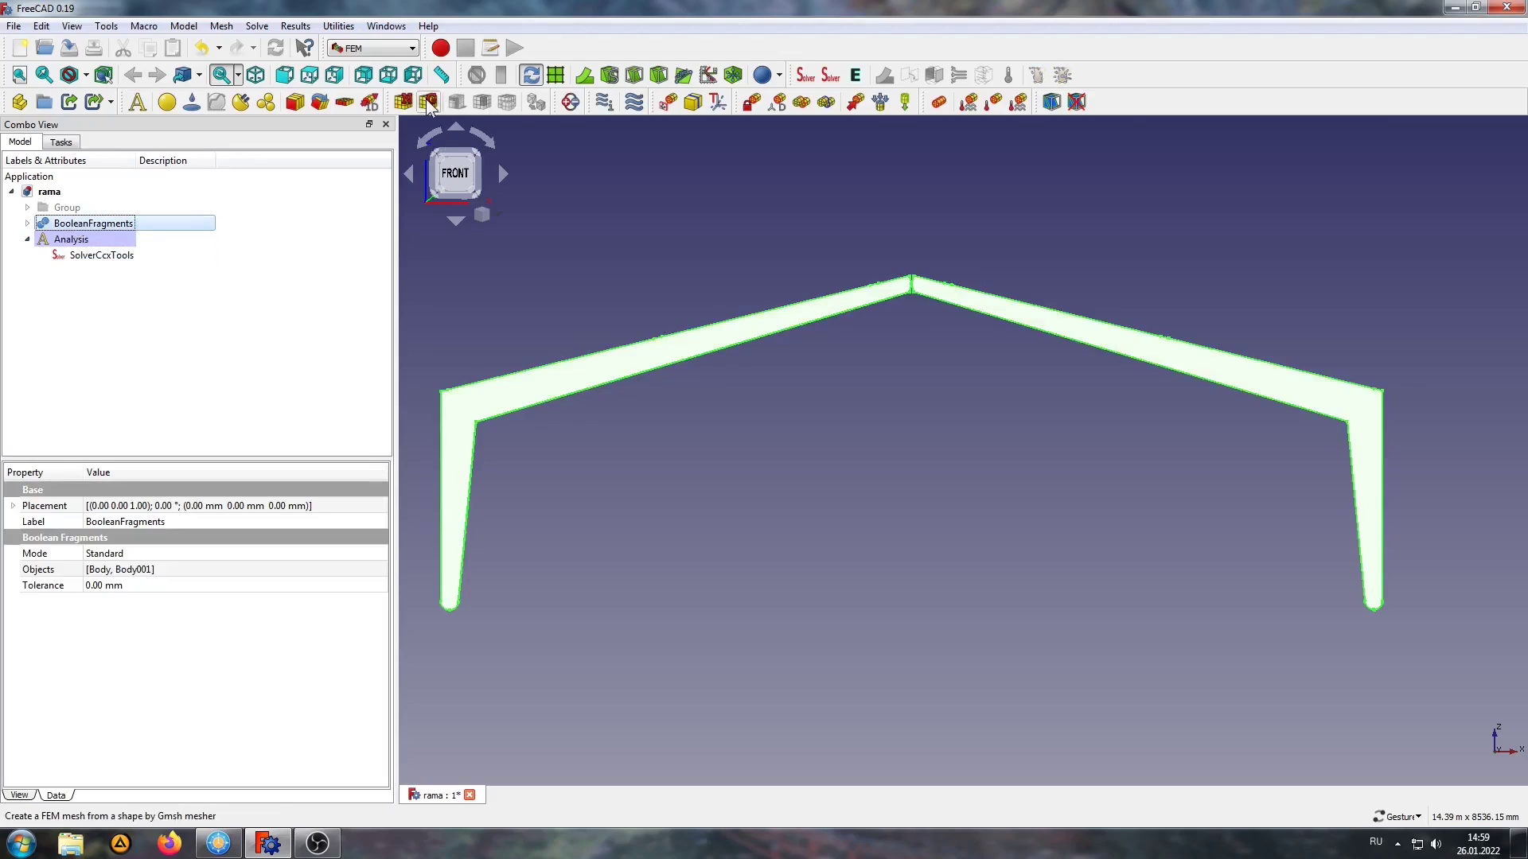
click(429, 102)
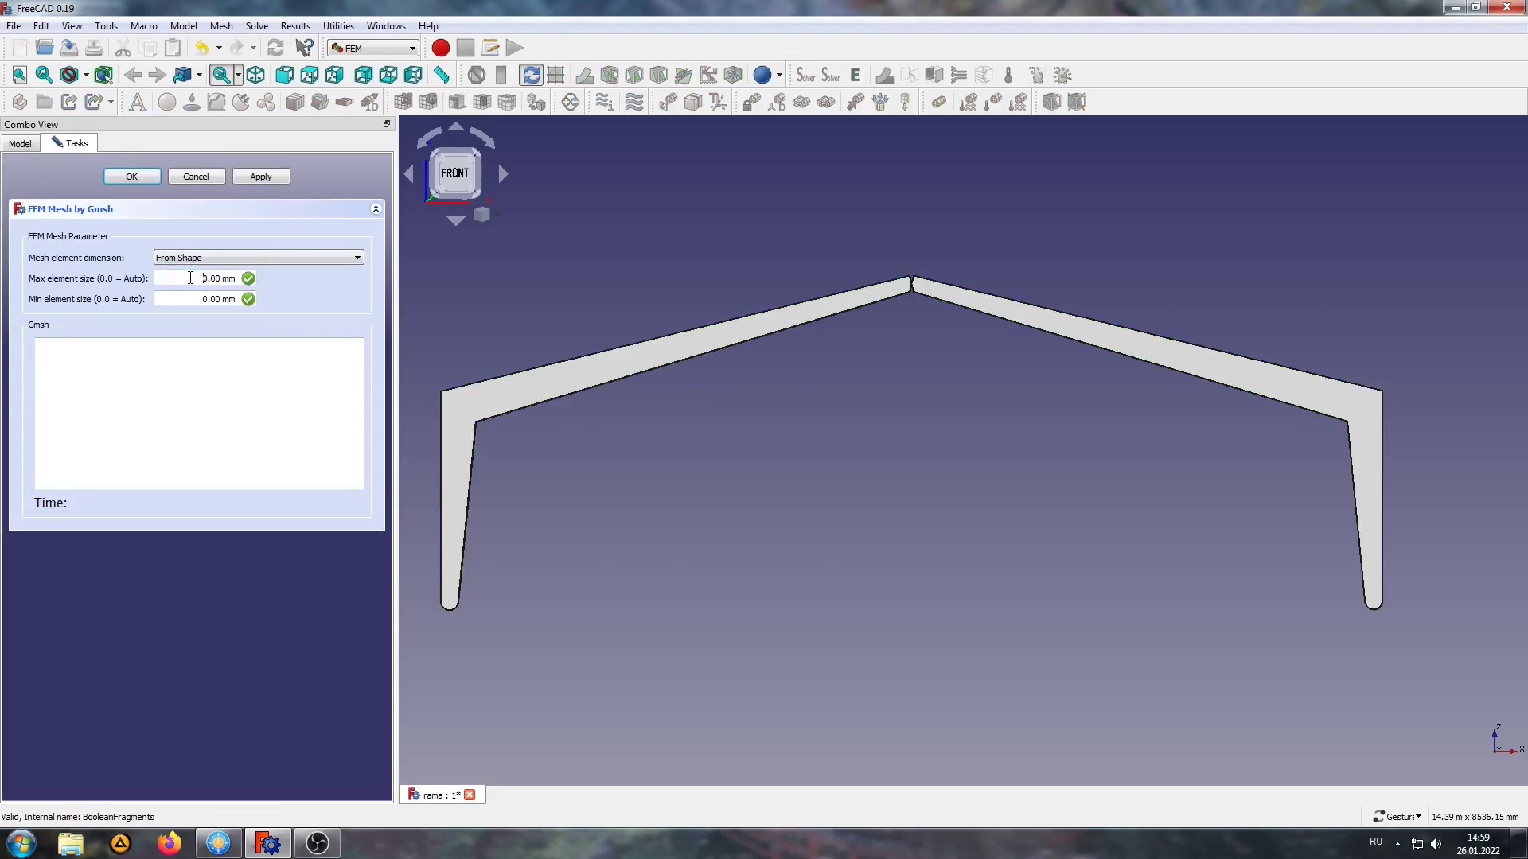
text(15)
click(257, 179)
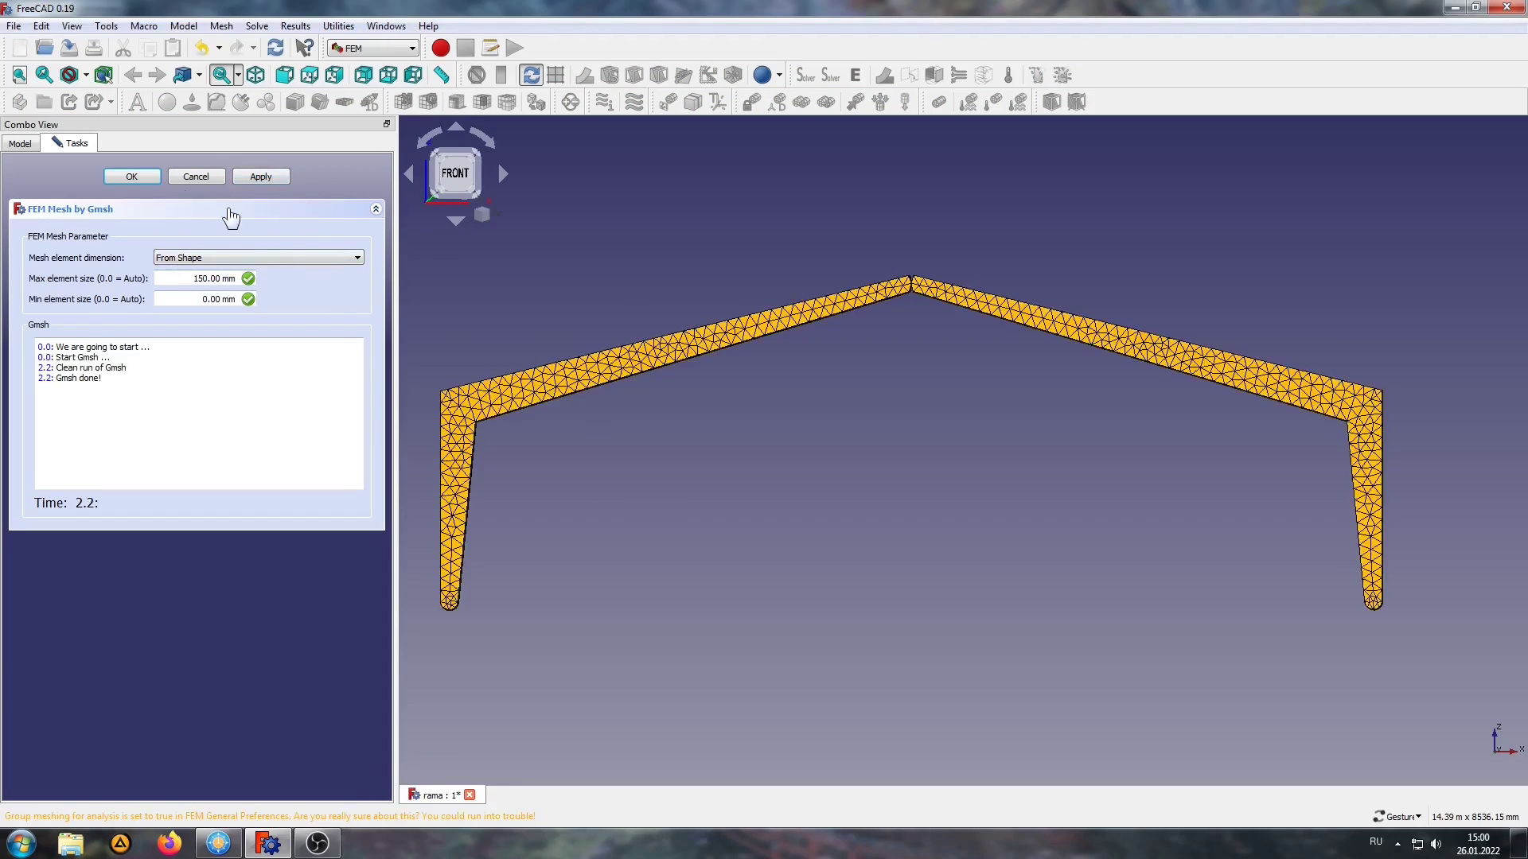
click(118, 177)
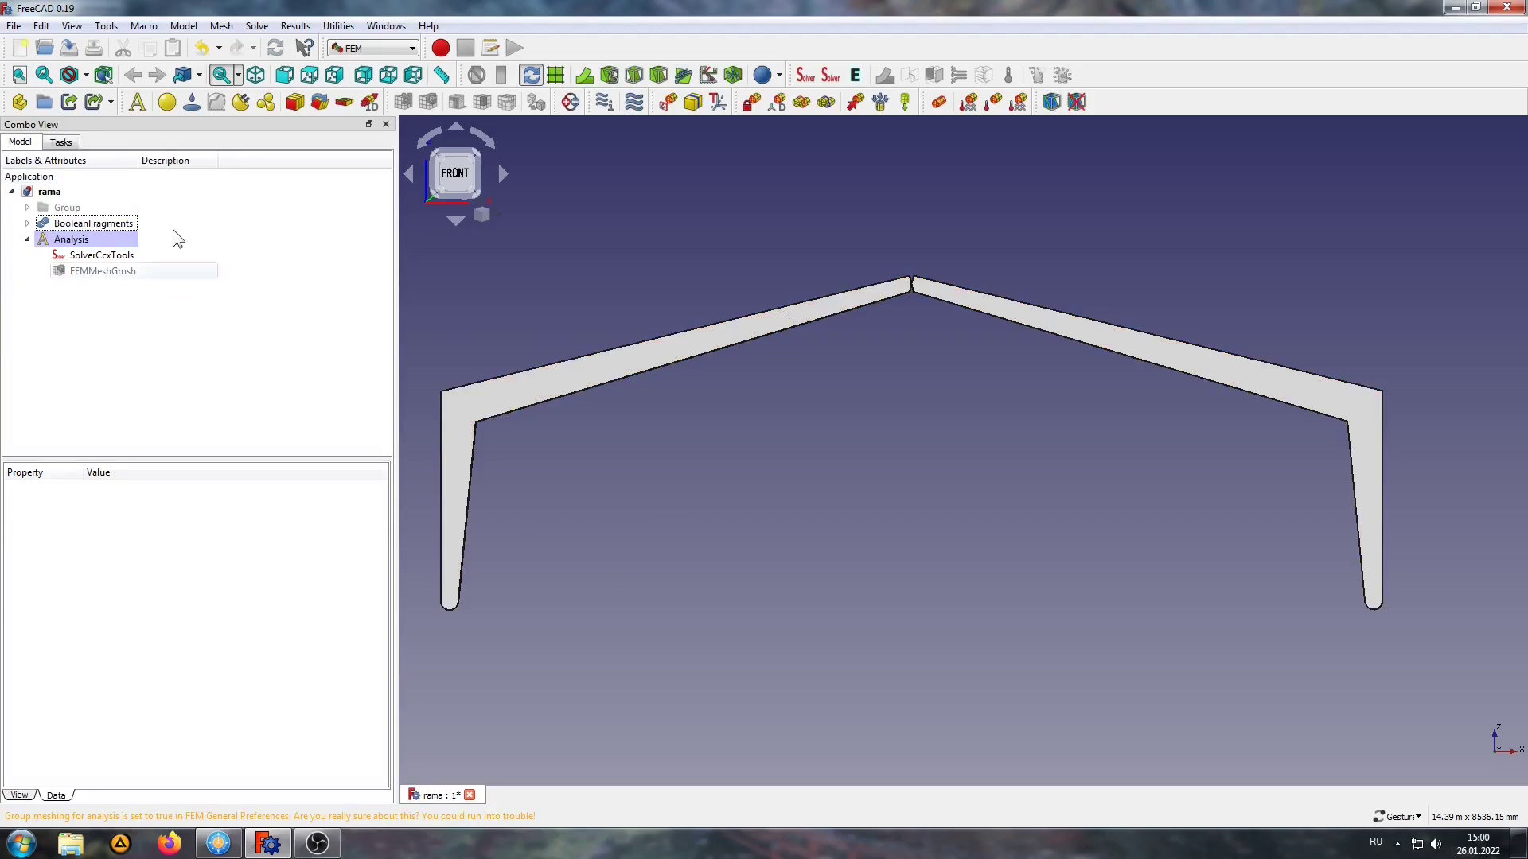
Step: Add a solid material using the Wood-Generic card (700 kg/m³, 12 GPa)
click(167, 102)
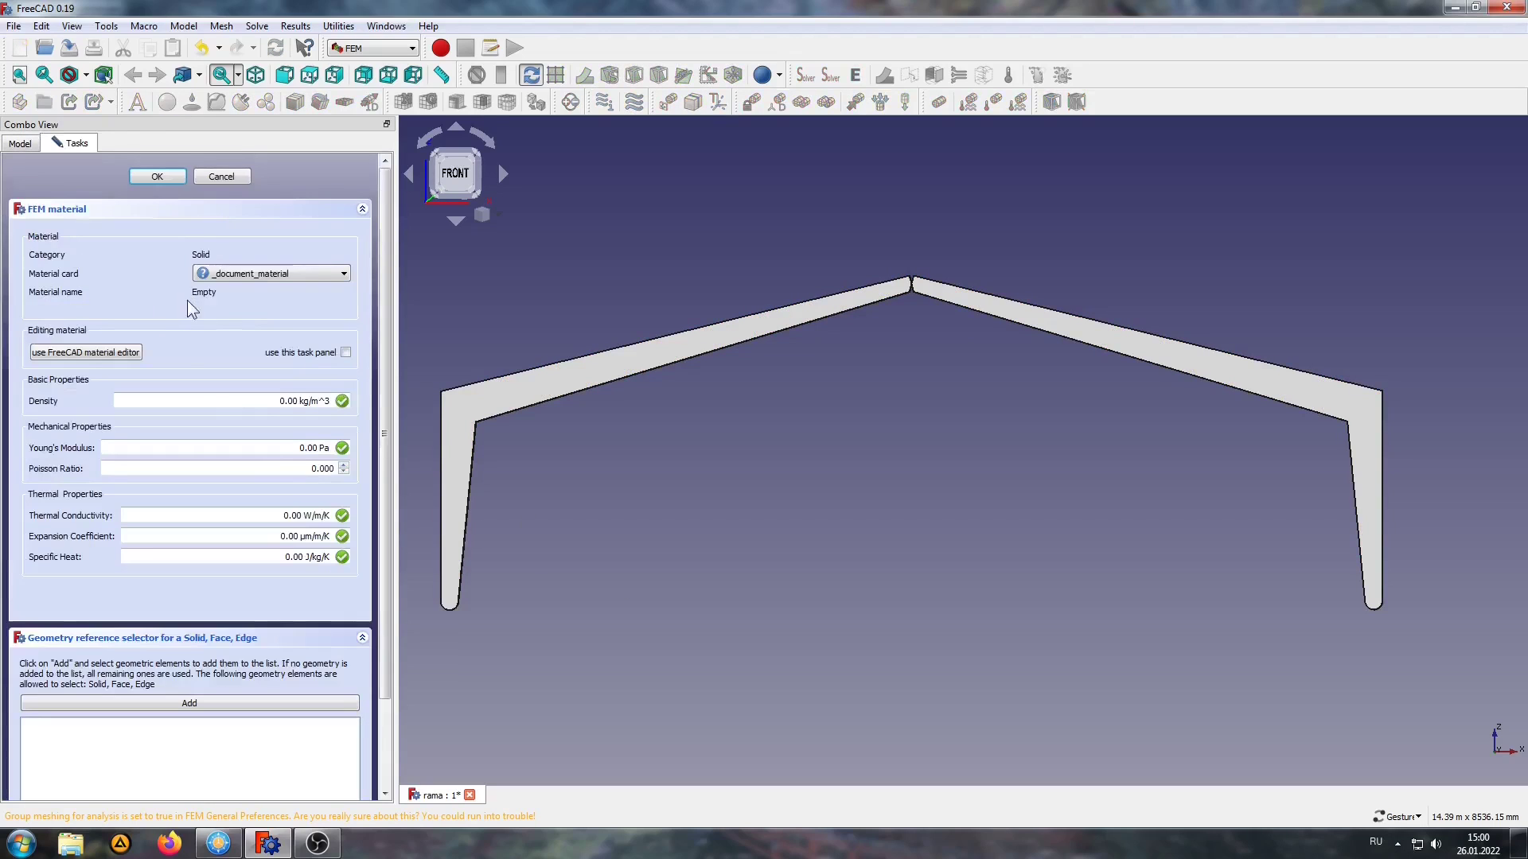
click(271, 271)
scroll(283, 326, up, 3)
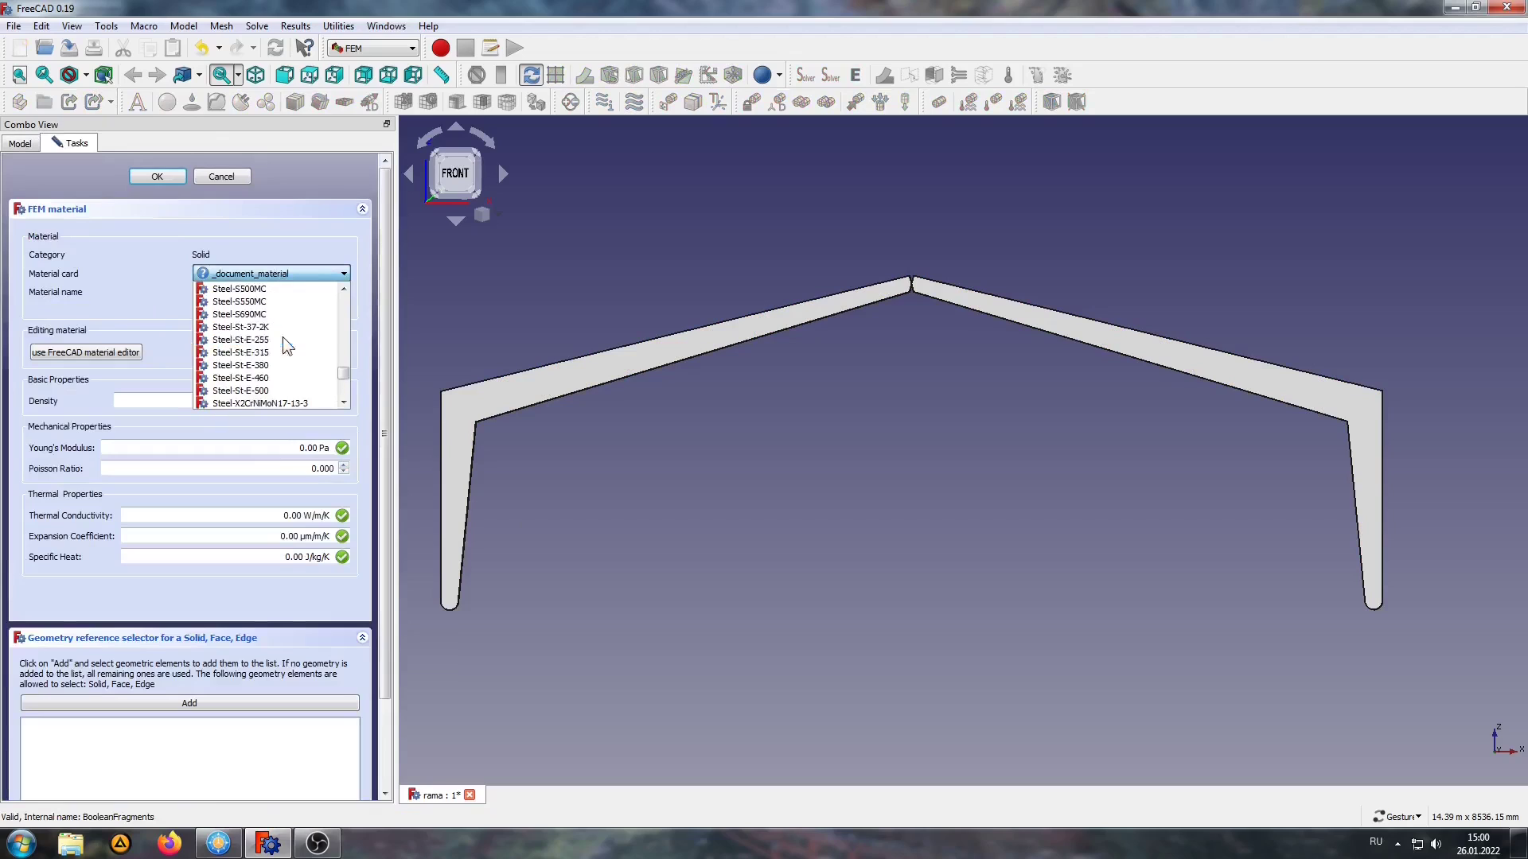
scroll(282, 354, up, 1)
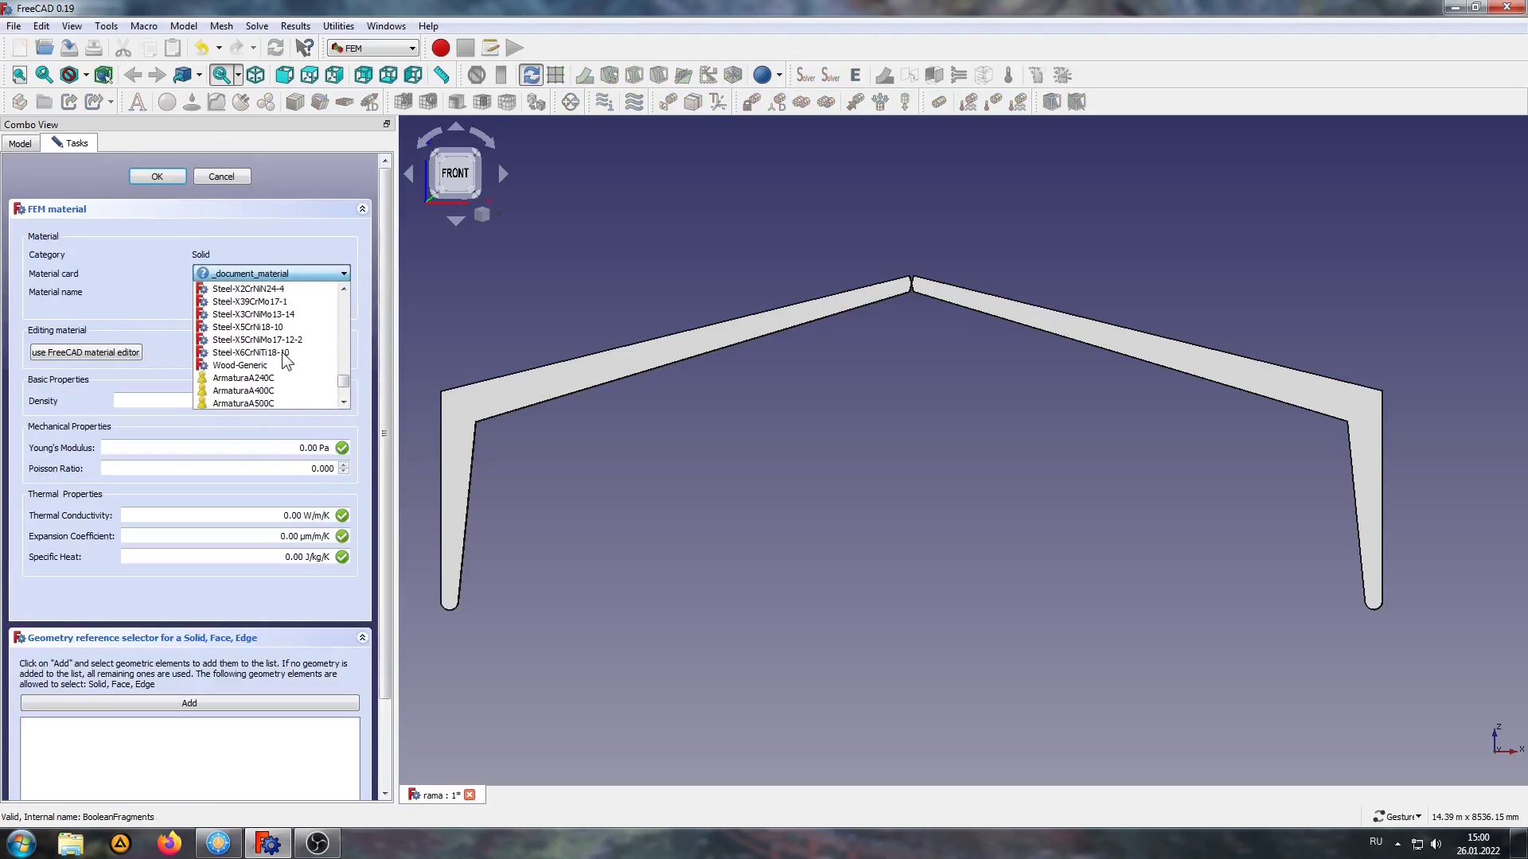
click(236, 363)
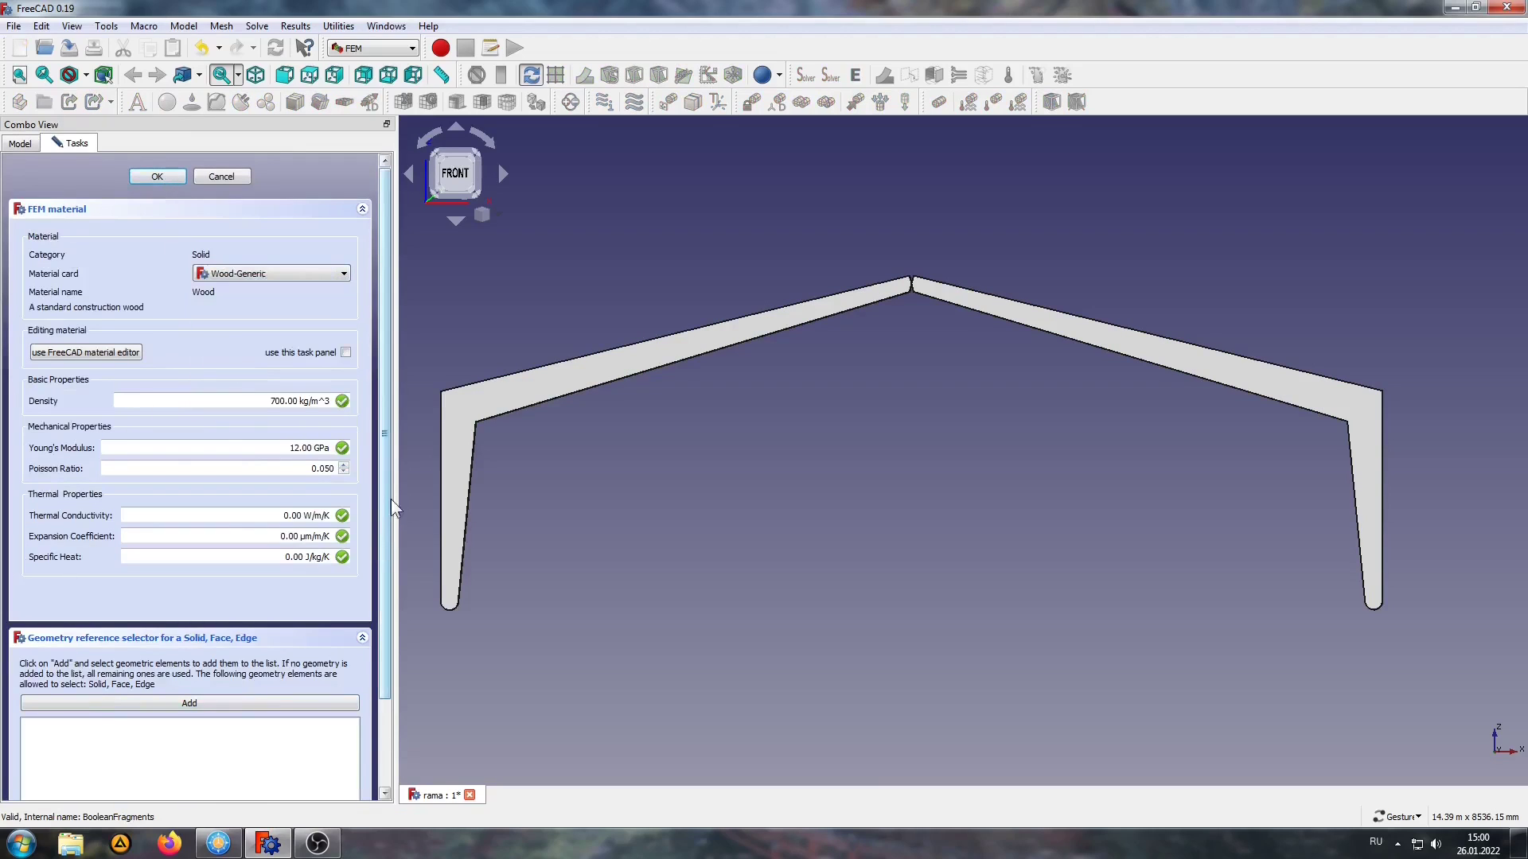
drag(390, 499, 382, 628)
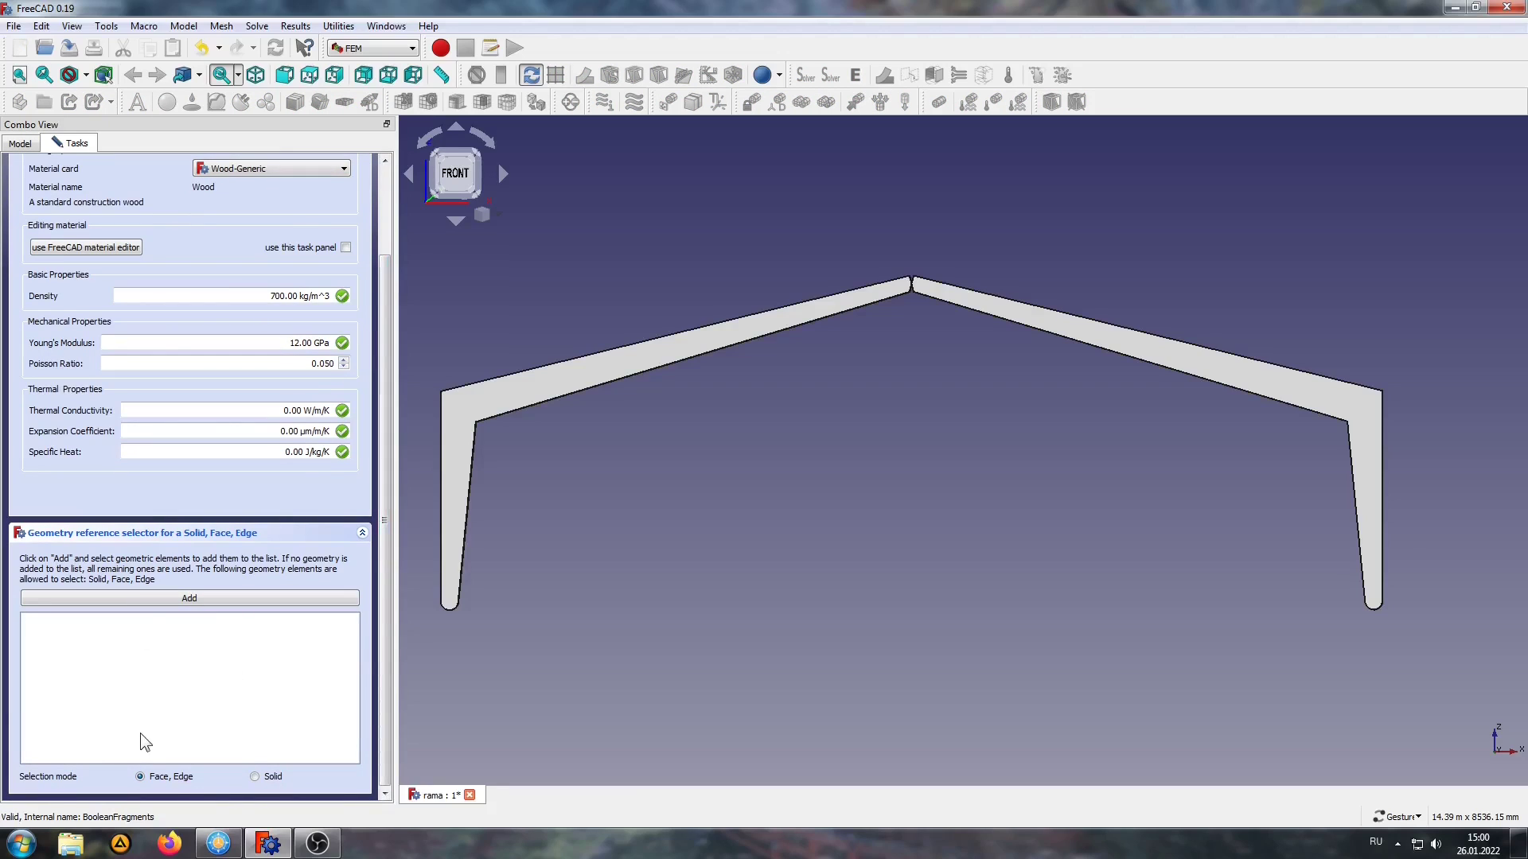
scroll(212, 721, up, 3)
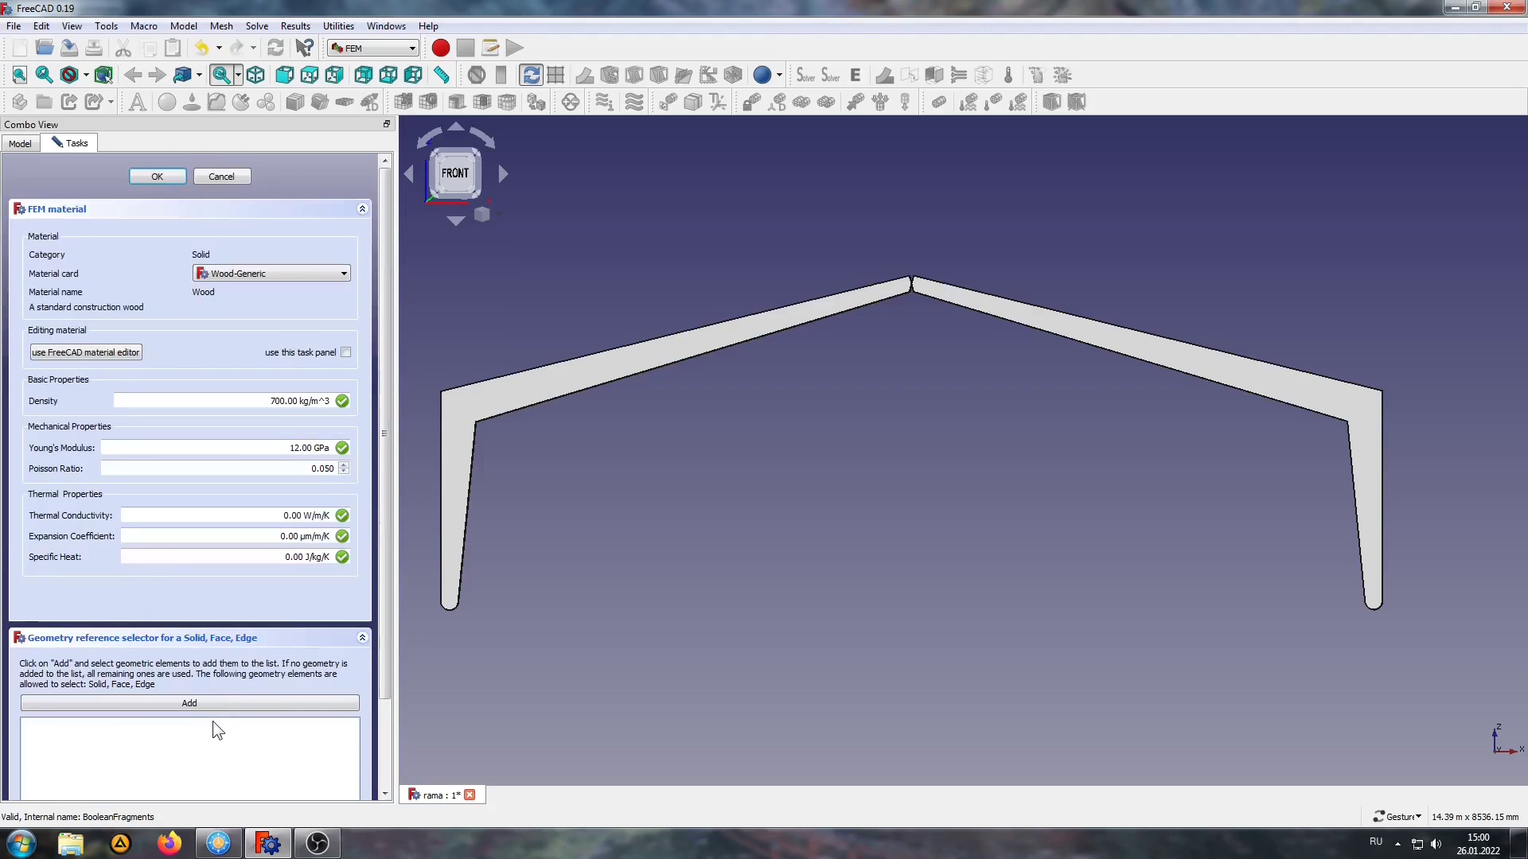
Step: Confirm the wood material and orbit the frame to view a leg's bottom from below
click(155, 178)
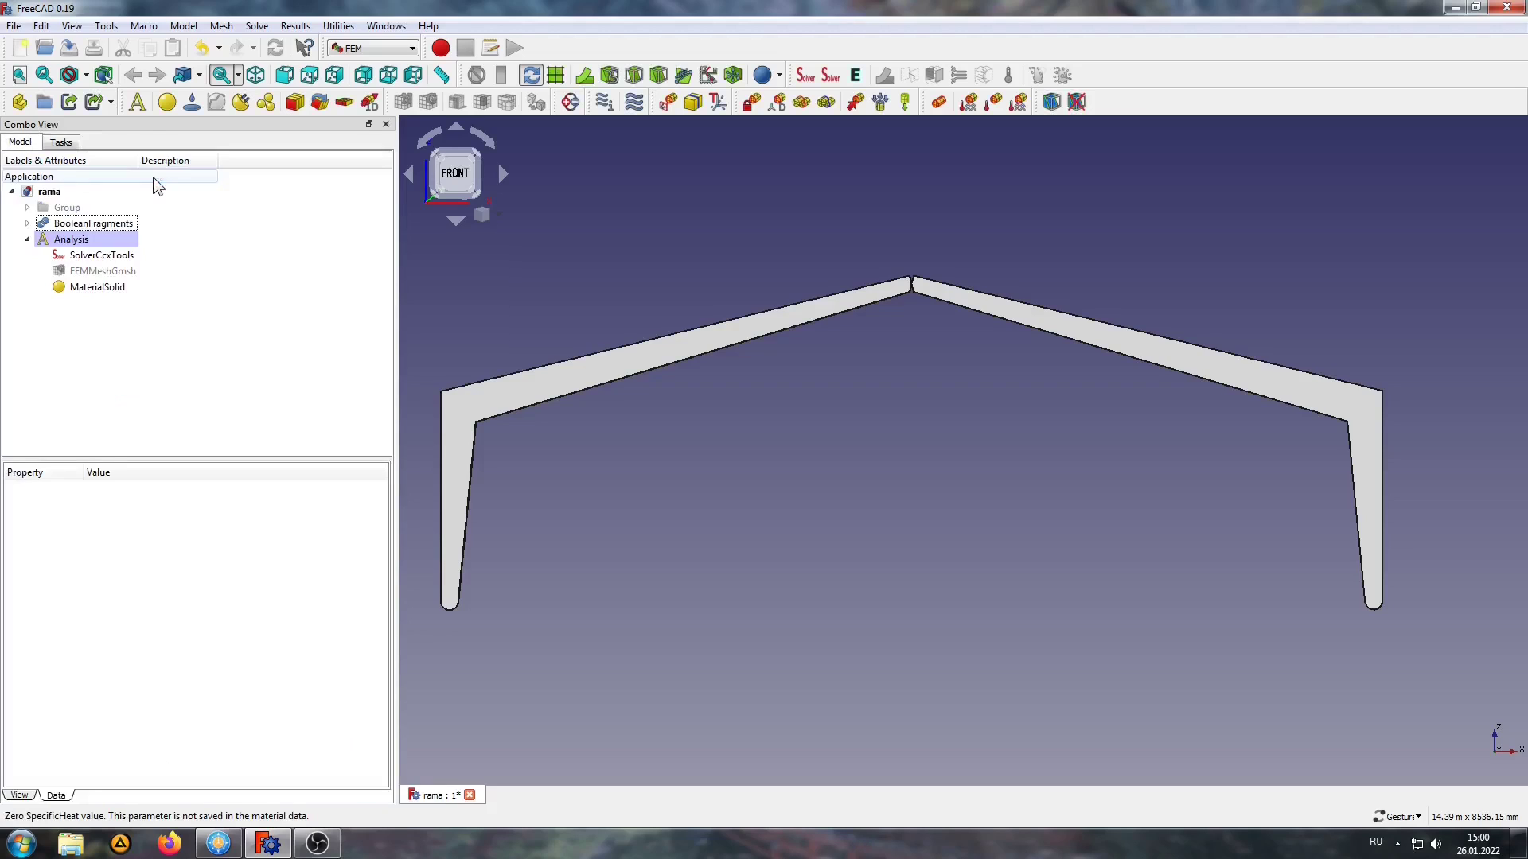
drag(610, 717, 594, 556)
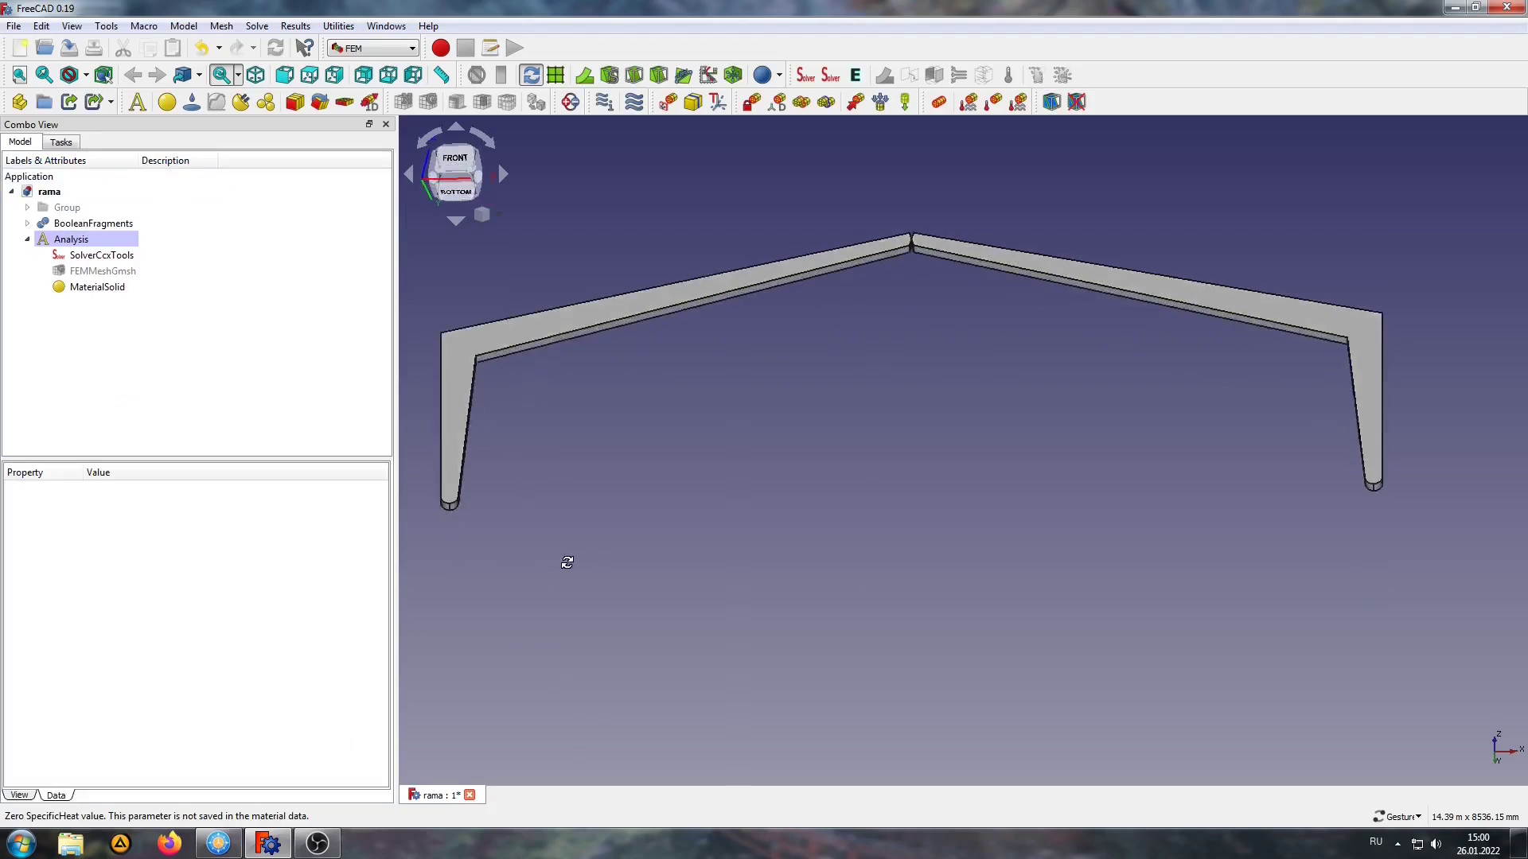
scroll(470, 495, up, 2)
scroll(456, 490, up, 2)
right_drag(461, 501, 699, 641)
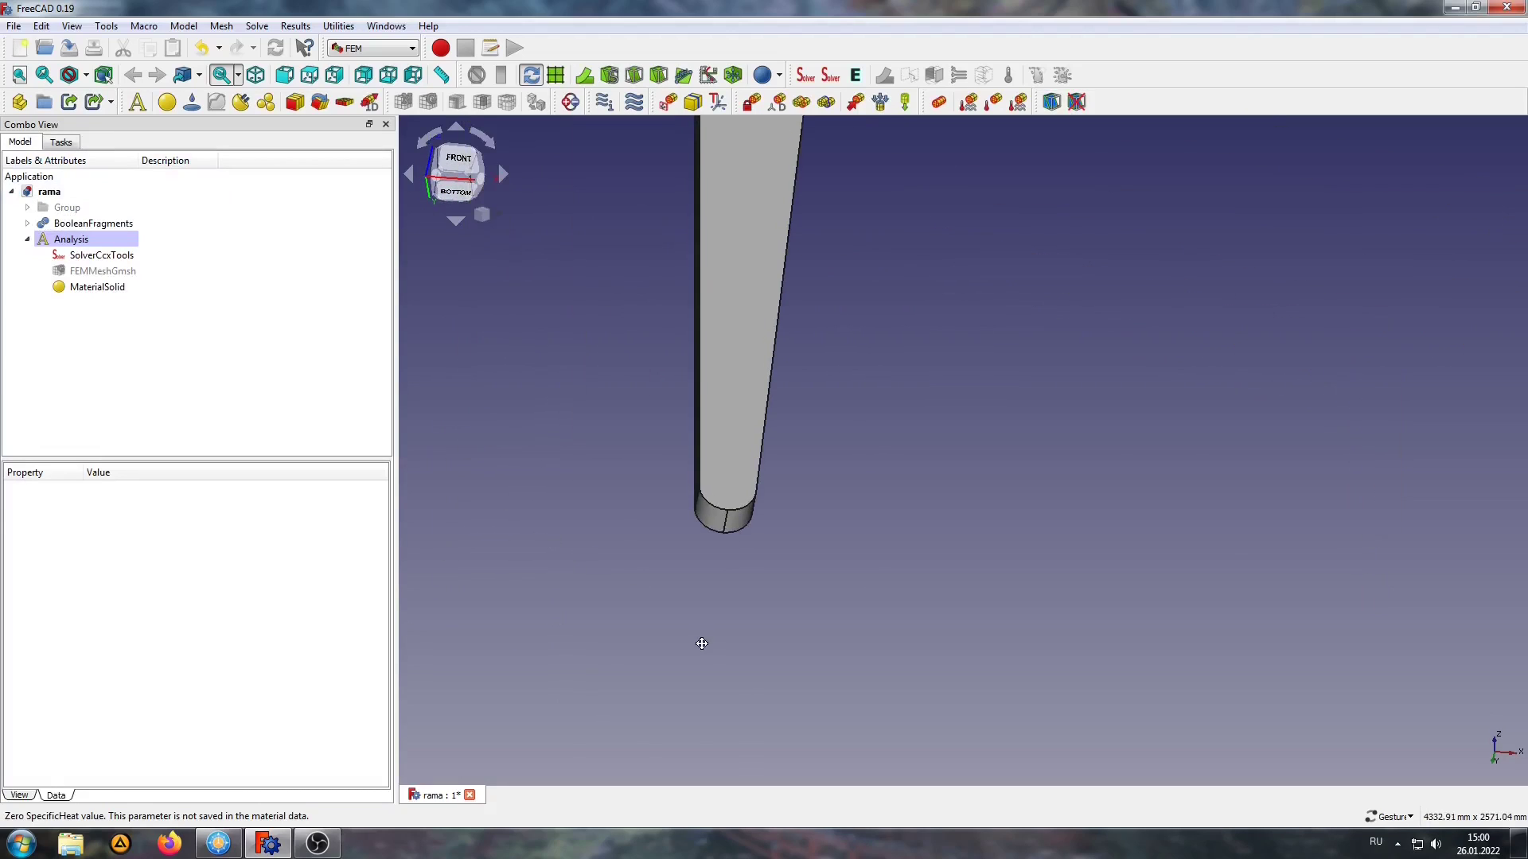
scroll(740, 609, up, 2)
scroll(739, 599, up, 1)
scroll(929, 346, up, 1)
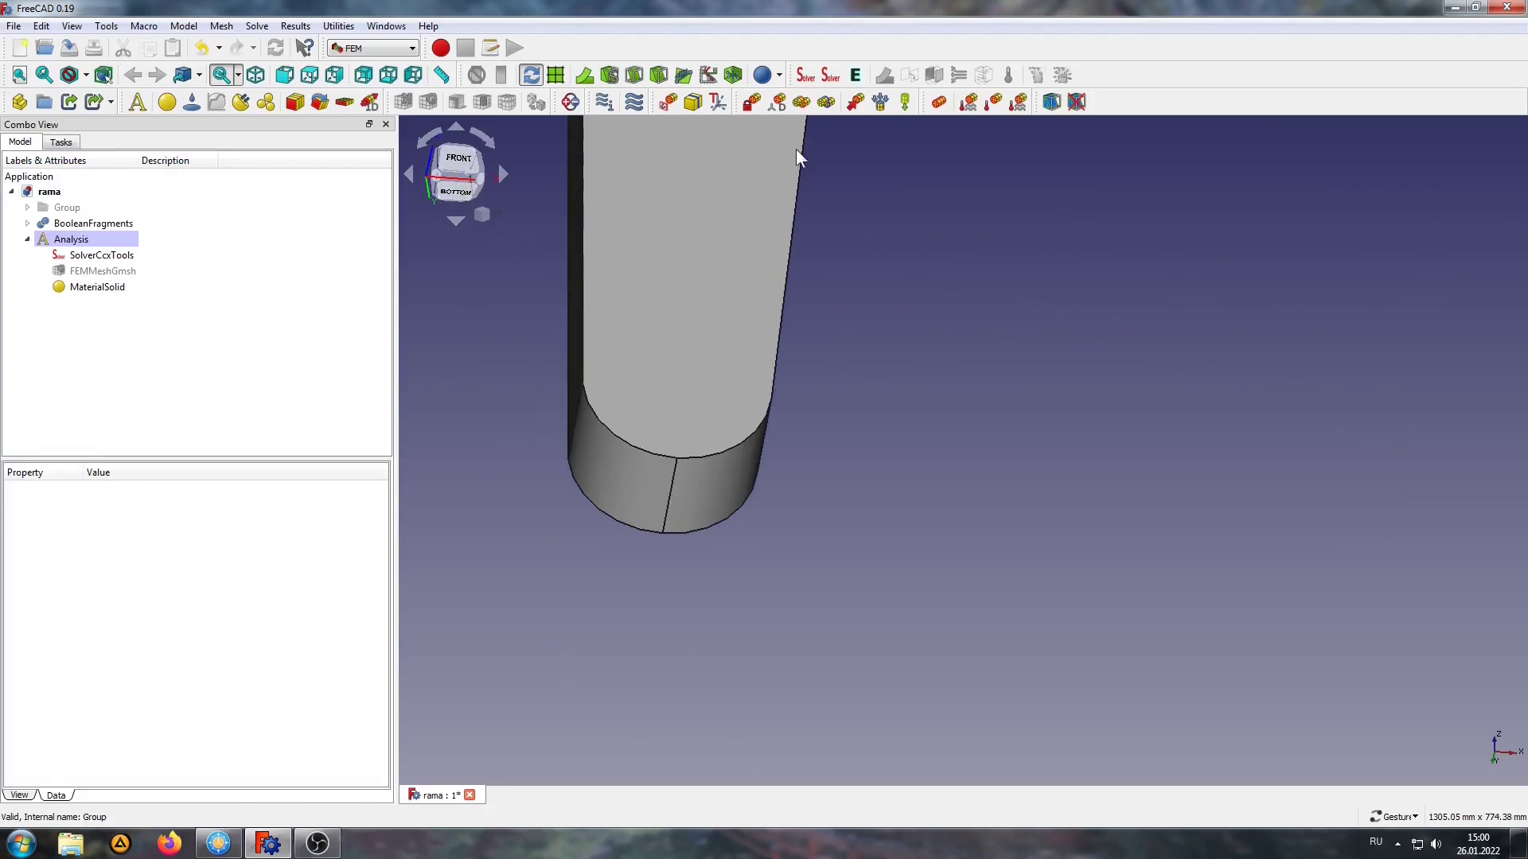
Step: Create a displacement constraint fixing x, y and z on the legs' bottom footing edges
click(781, 101)
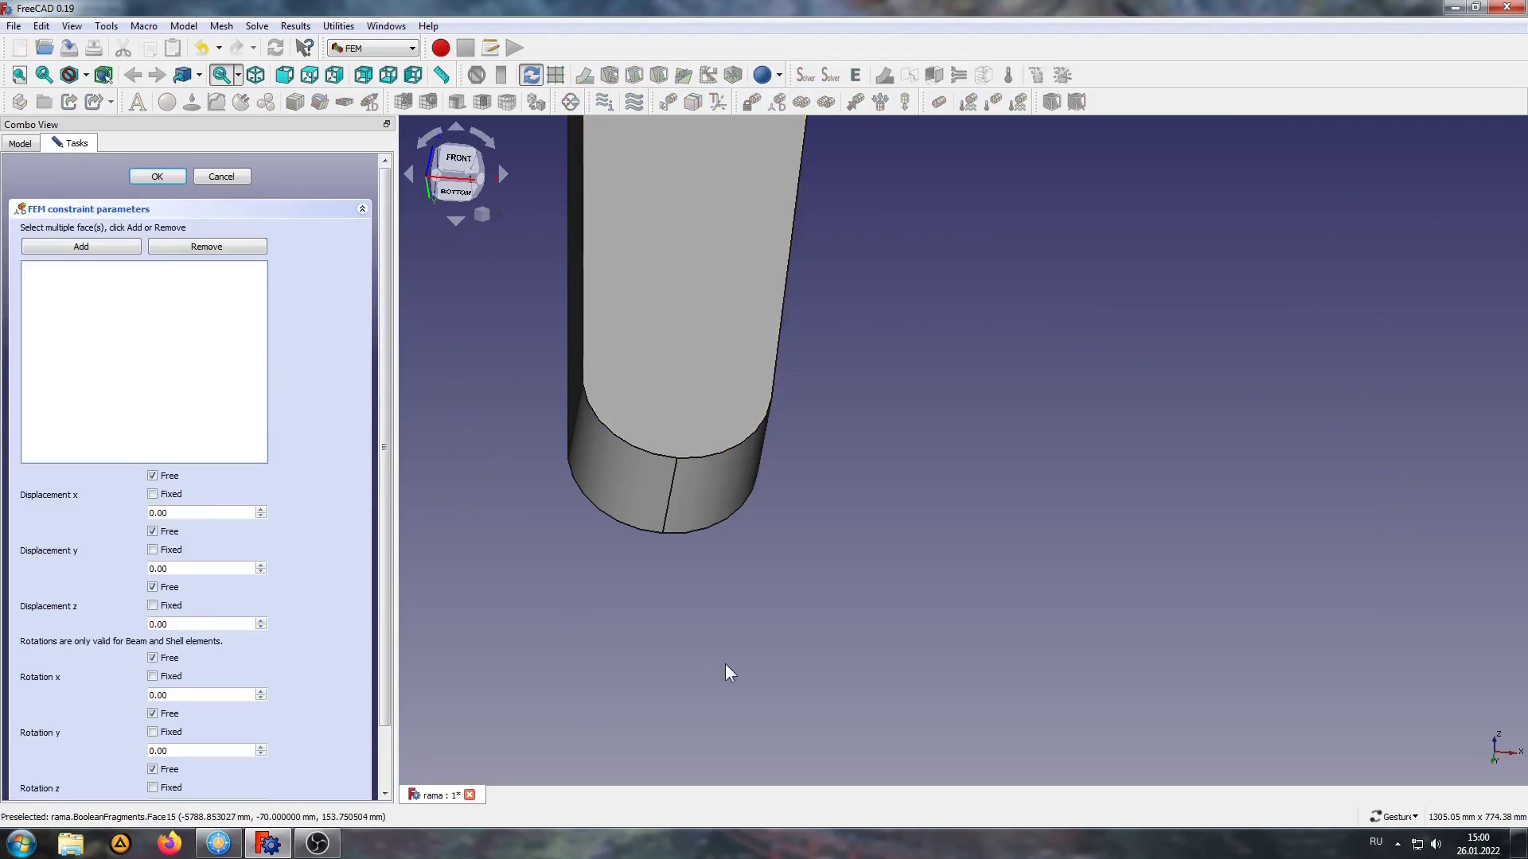
scroll(676, 658, up, 1)
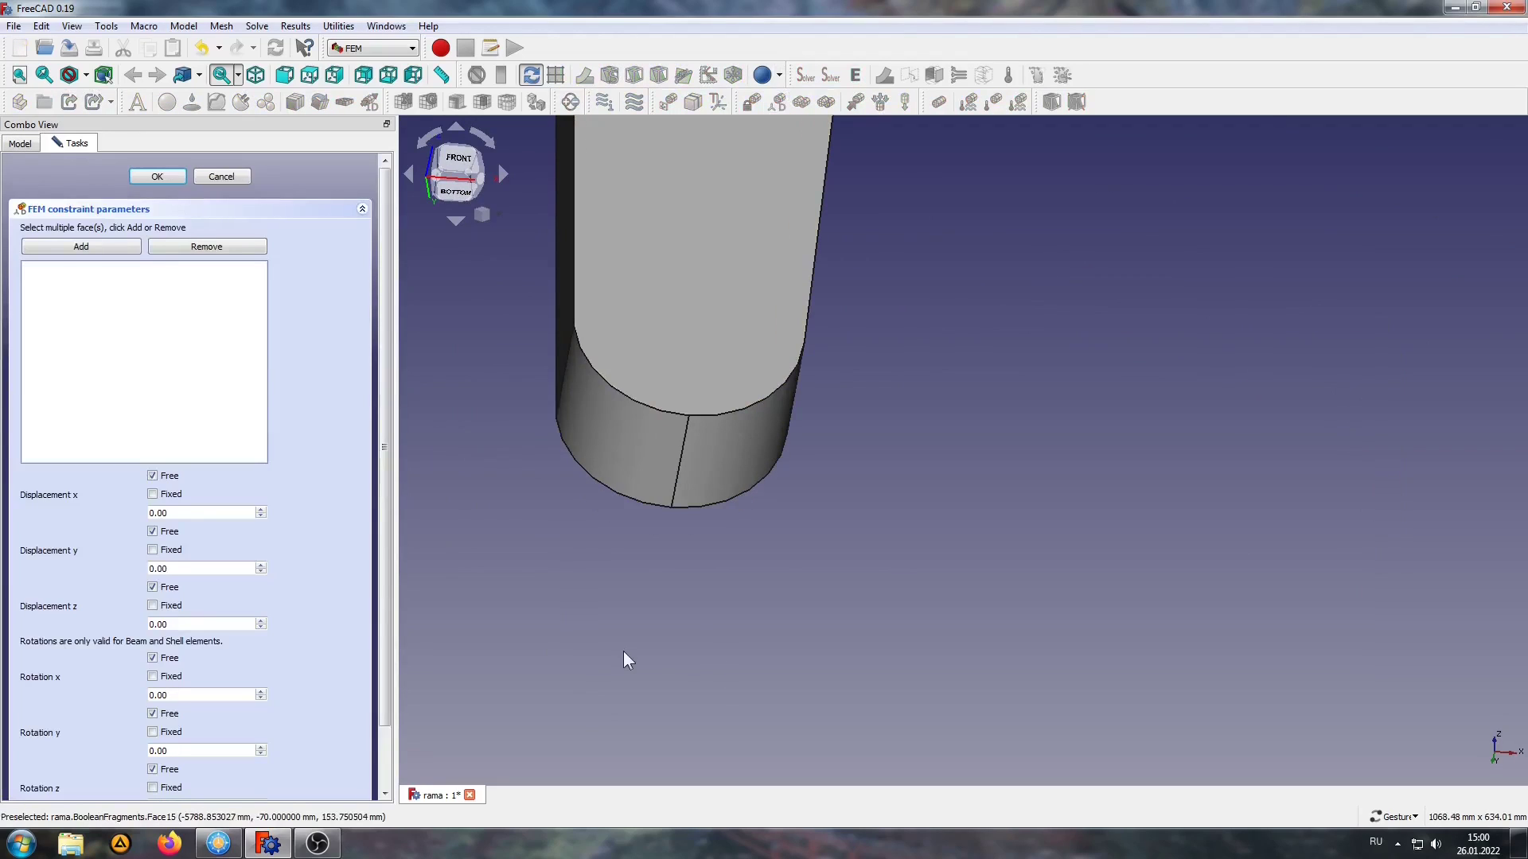
click(681, 453)
click(685, 457)
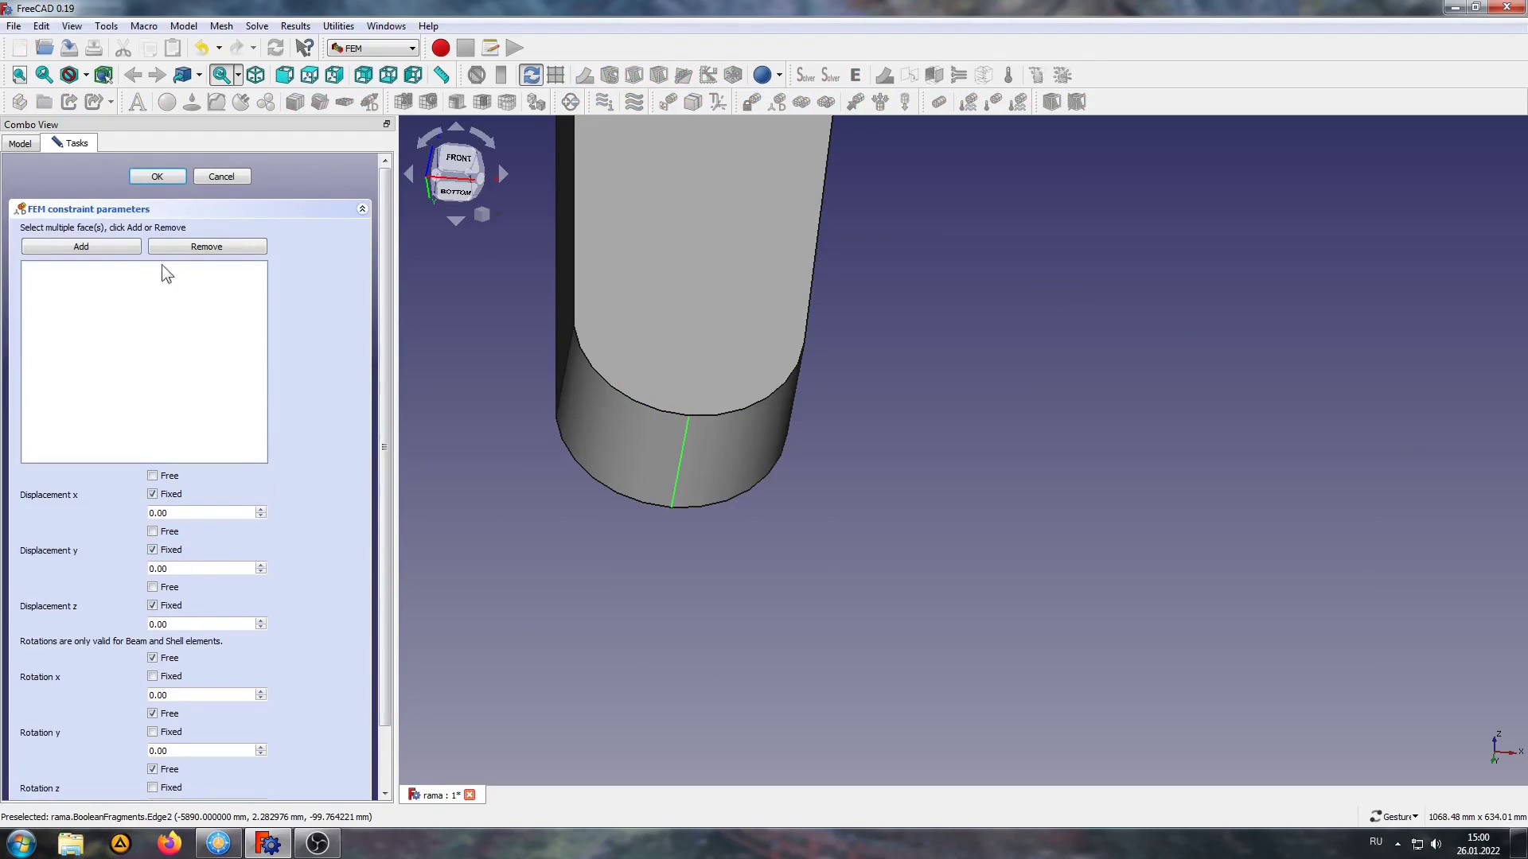
click(89, 246)
scroll(551, 676, down, 5)
scroll(537, 657, down, 3)
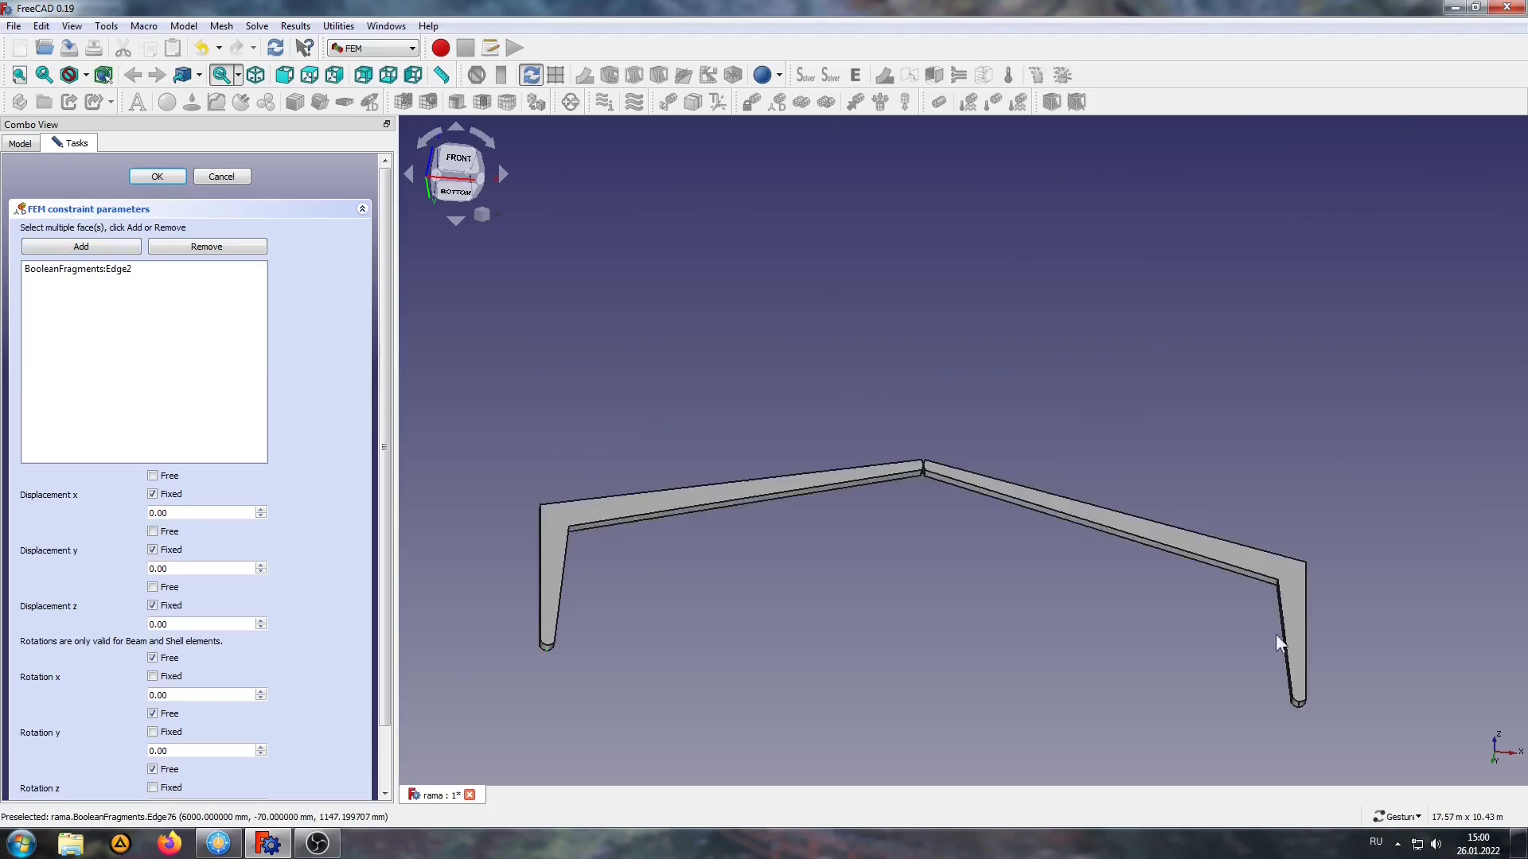
scroll(1057, 545, up, 2)
scroll(1099, 615, up, 2)
scroll(997, 607, up, 2)
scroll(981, 493, up, 1)
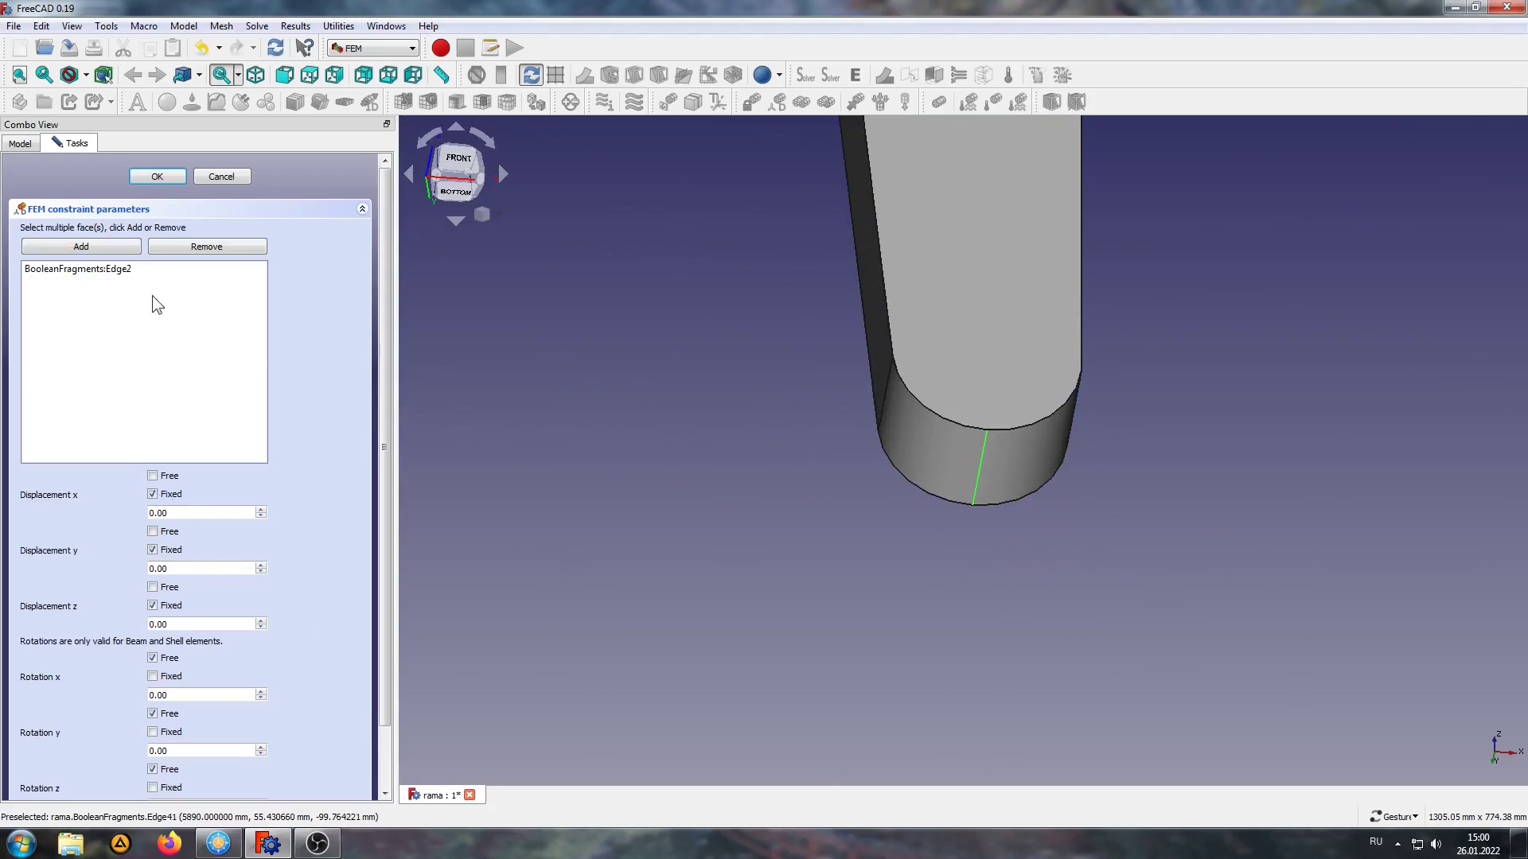
click(89, 246)
click(157, 176)
scroll(790, 460, down, 2)
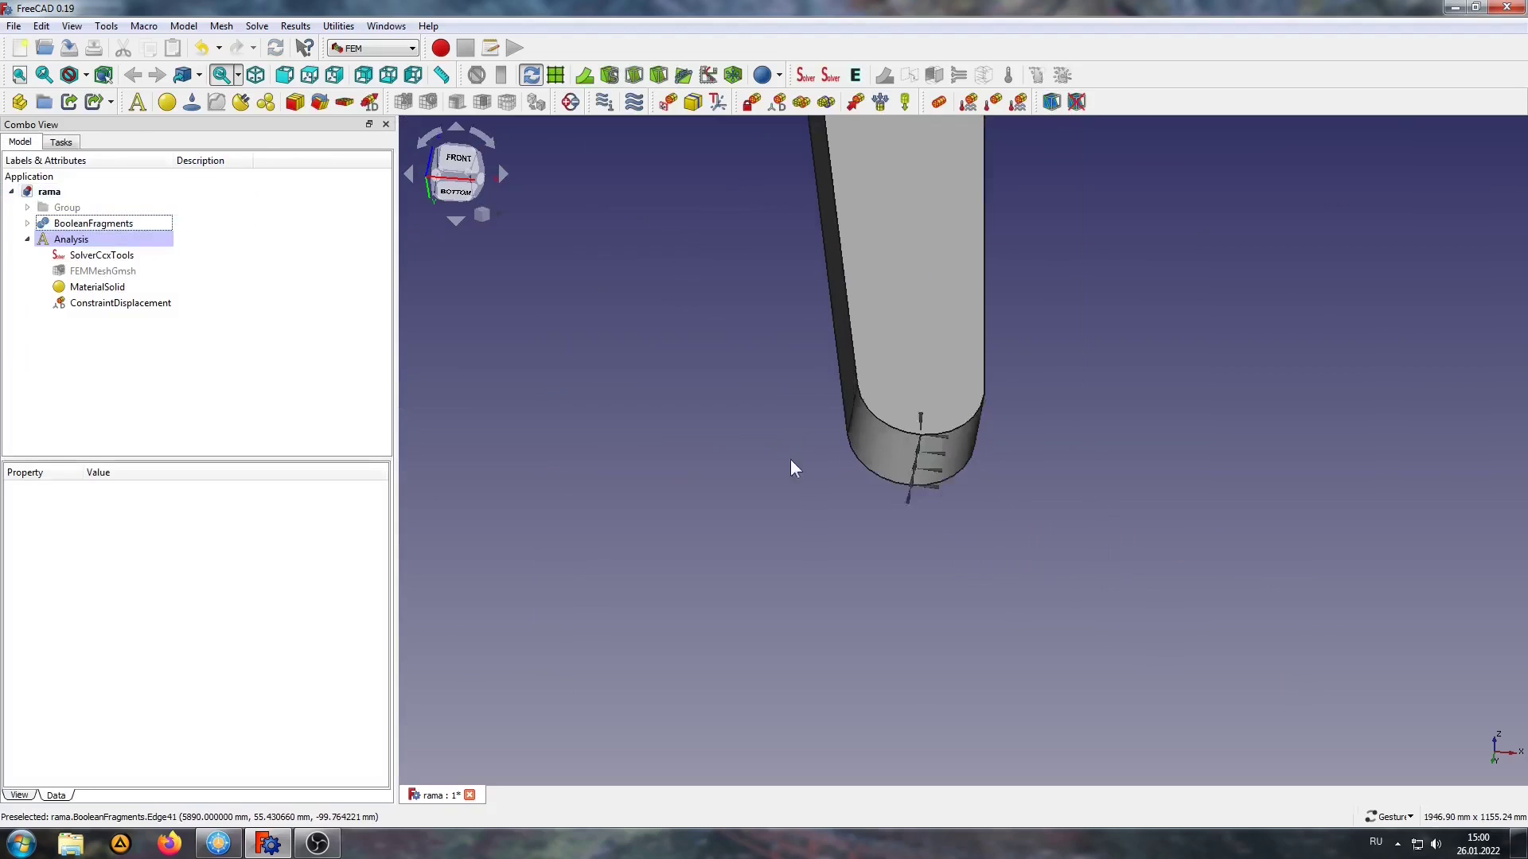
scroll(813, 480, down, 3)
Step: Start a new displacement constraint with the left corner end face
scroll(685, 354, down, 3)
mouse_move(685, 354)
mouse_down()
mouse_move(711, 547)
mouse_move(631, 583)
mouse_move(1087, 457)
mouse_move(679, 538)
mouse_move(742, 556)
mouse_up()
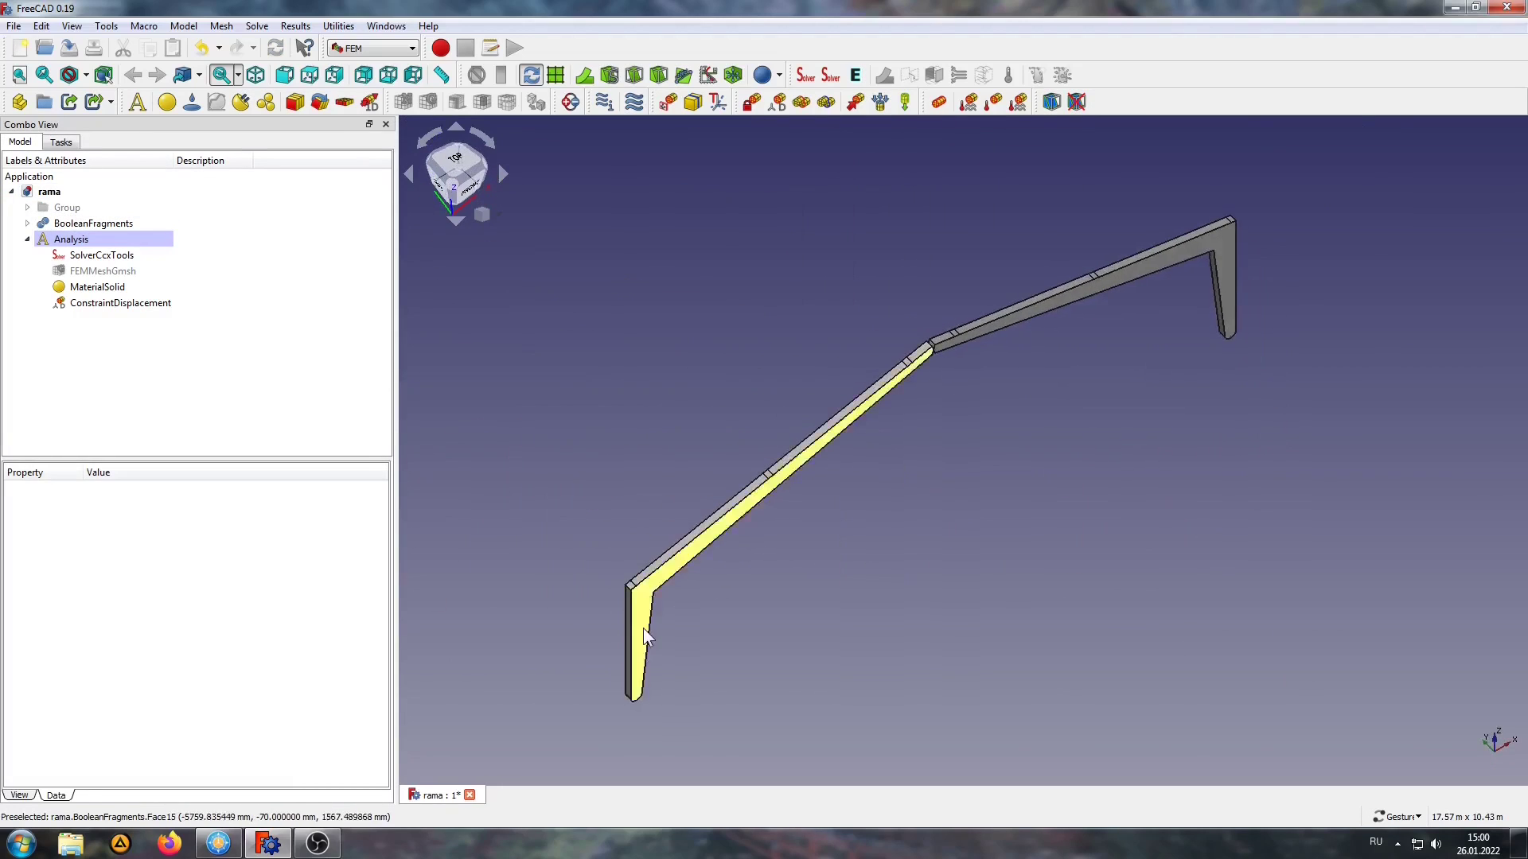
scroll(660, 611, up, 5)
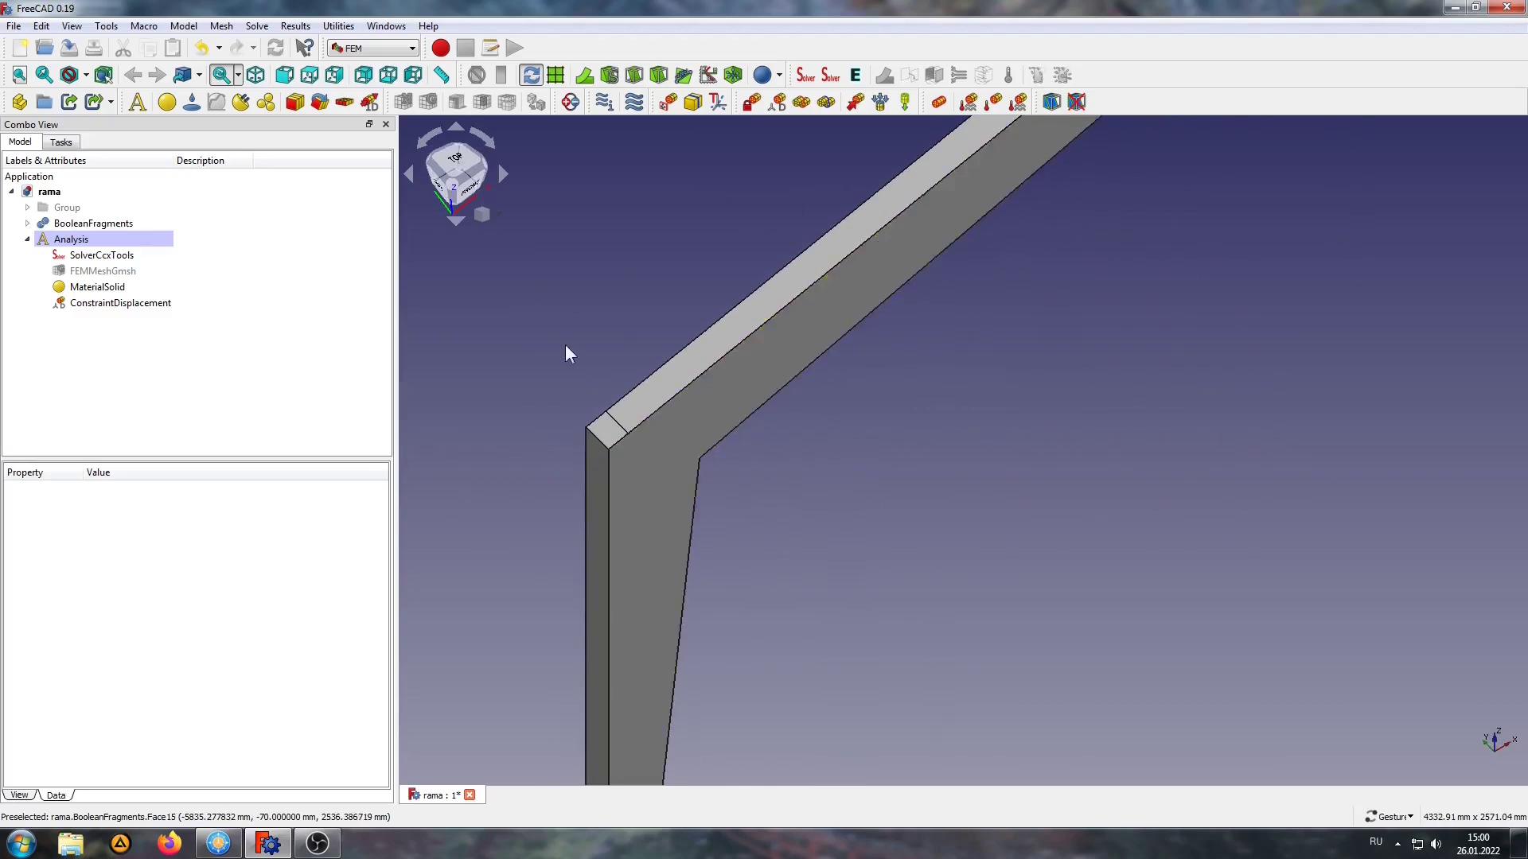
scroll(565, 344, up, 2)
click(778, 101)
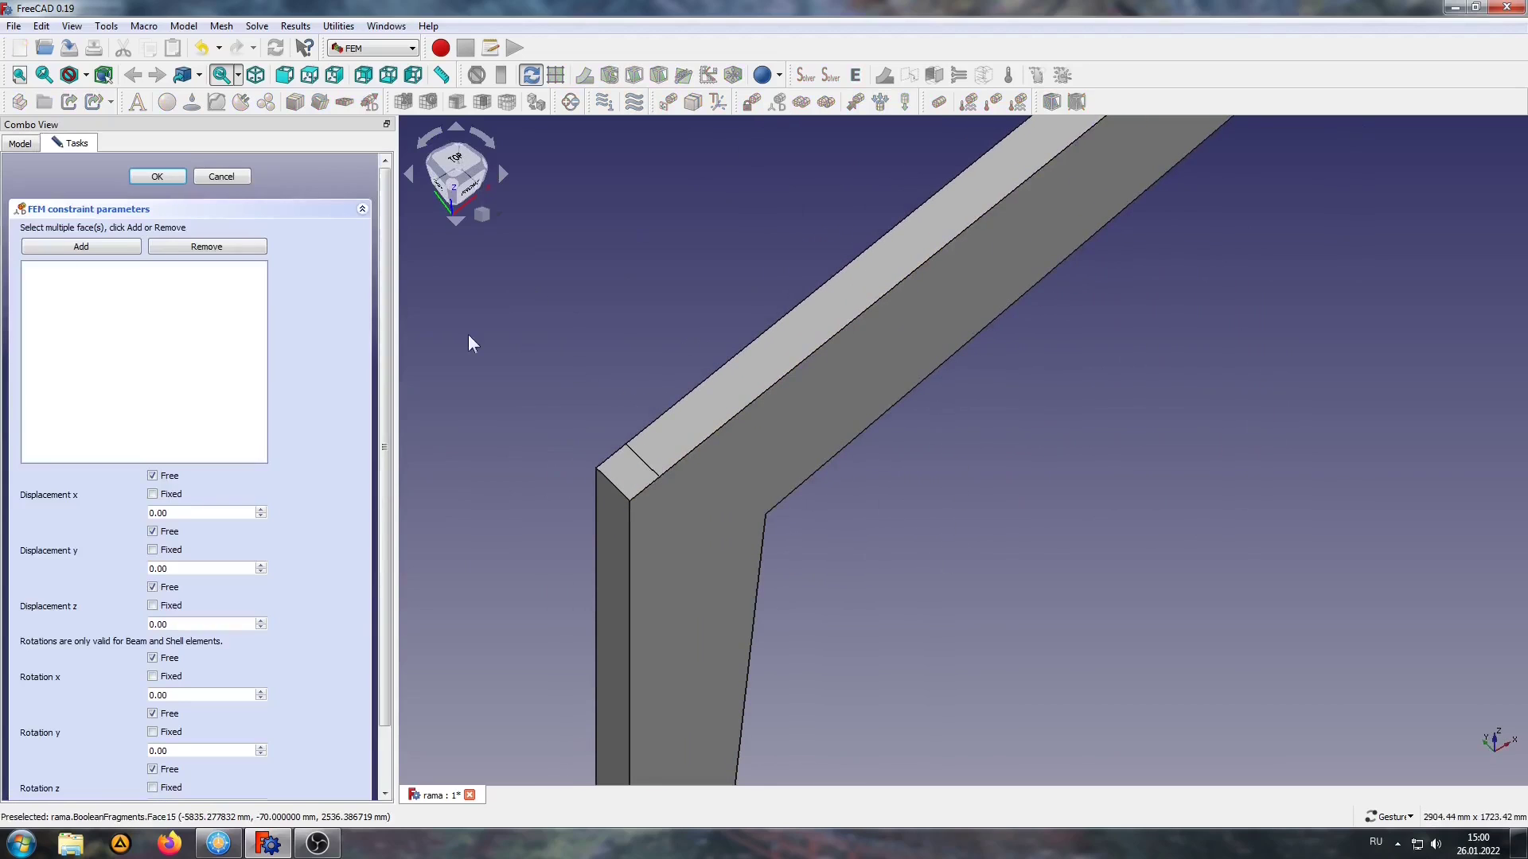
click(627, 472)
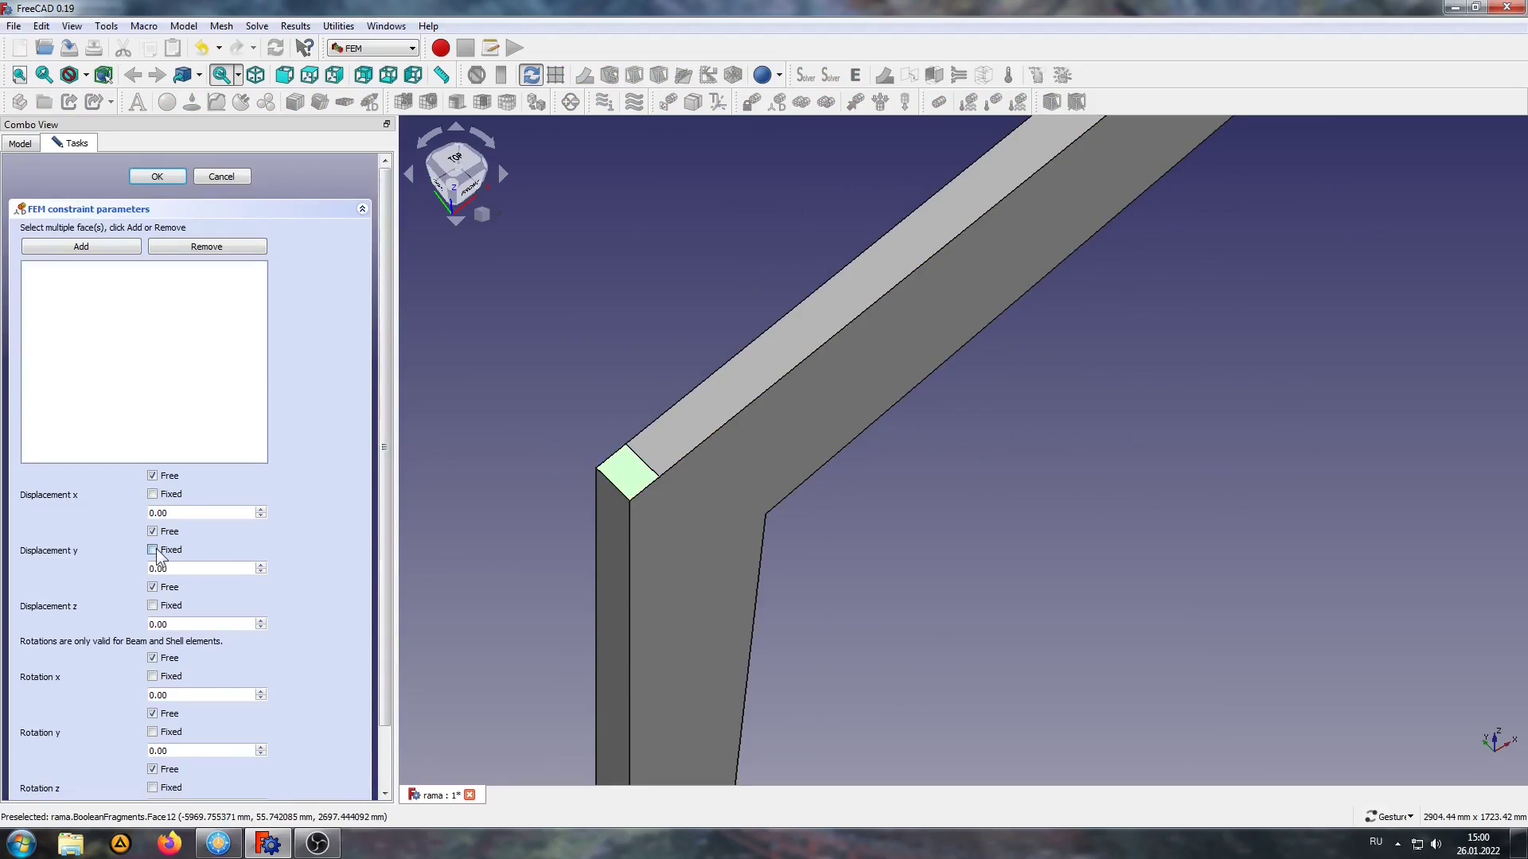
click(83, 245)
Step: Add the small joint faces between rafter segments to the constraint
scroll(451, 433, down, 2)
scroll(454, 436, down, 2)
scroll(700, 384, up, 3)
scroll(591, 447, up, 2)
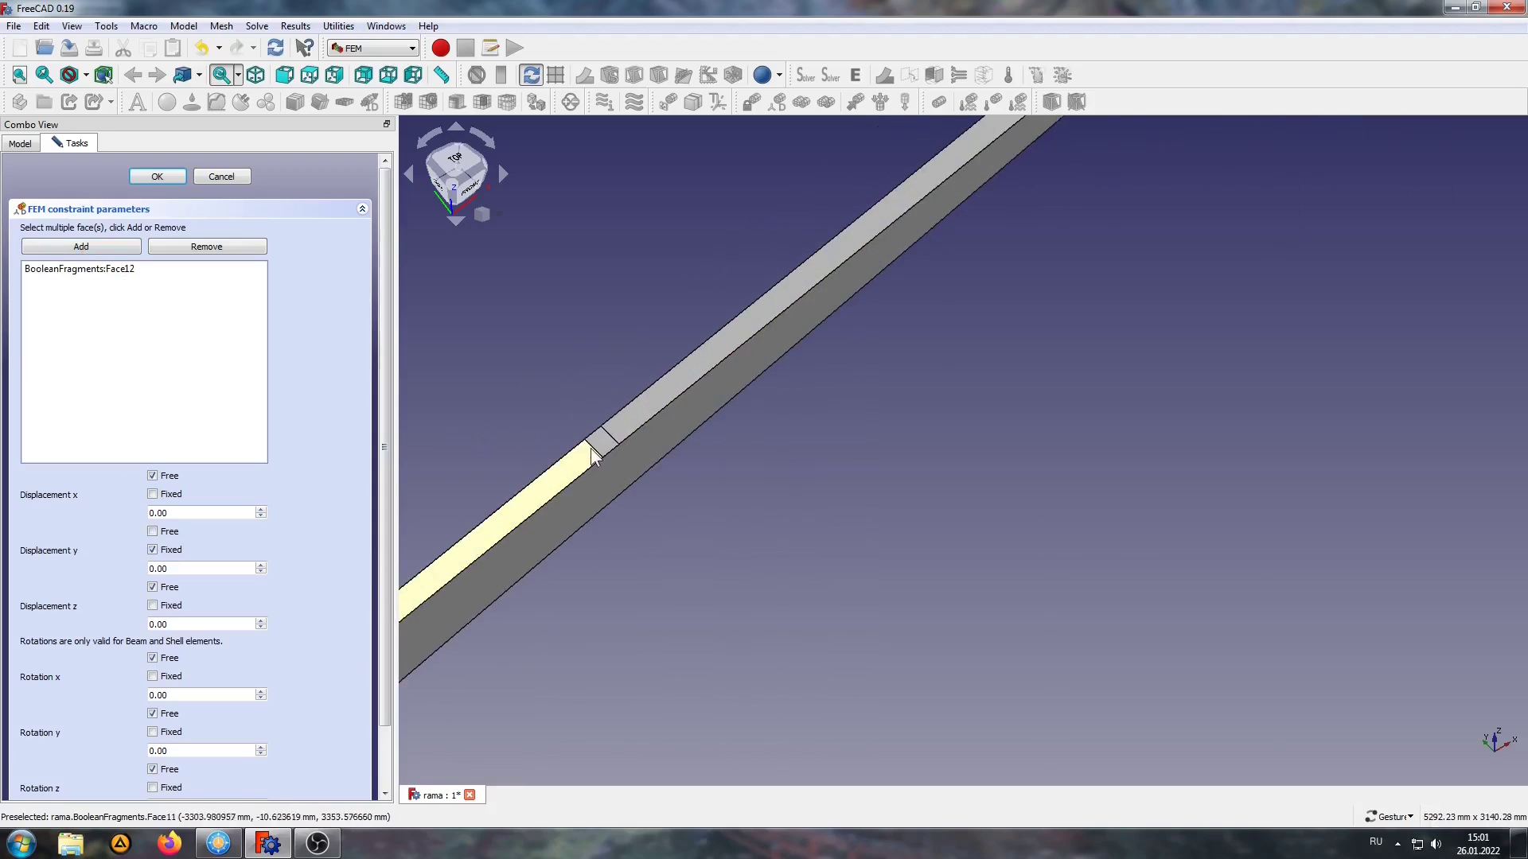
click(601, 441)
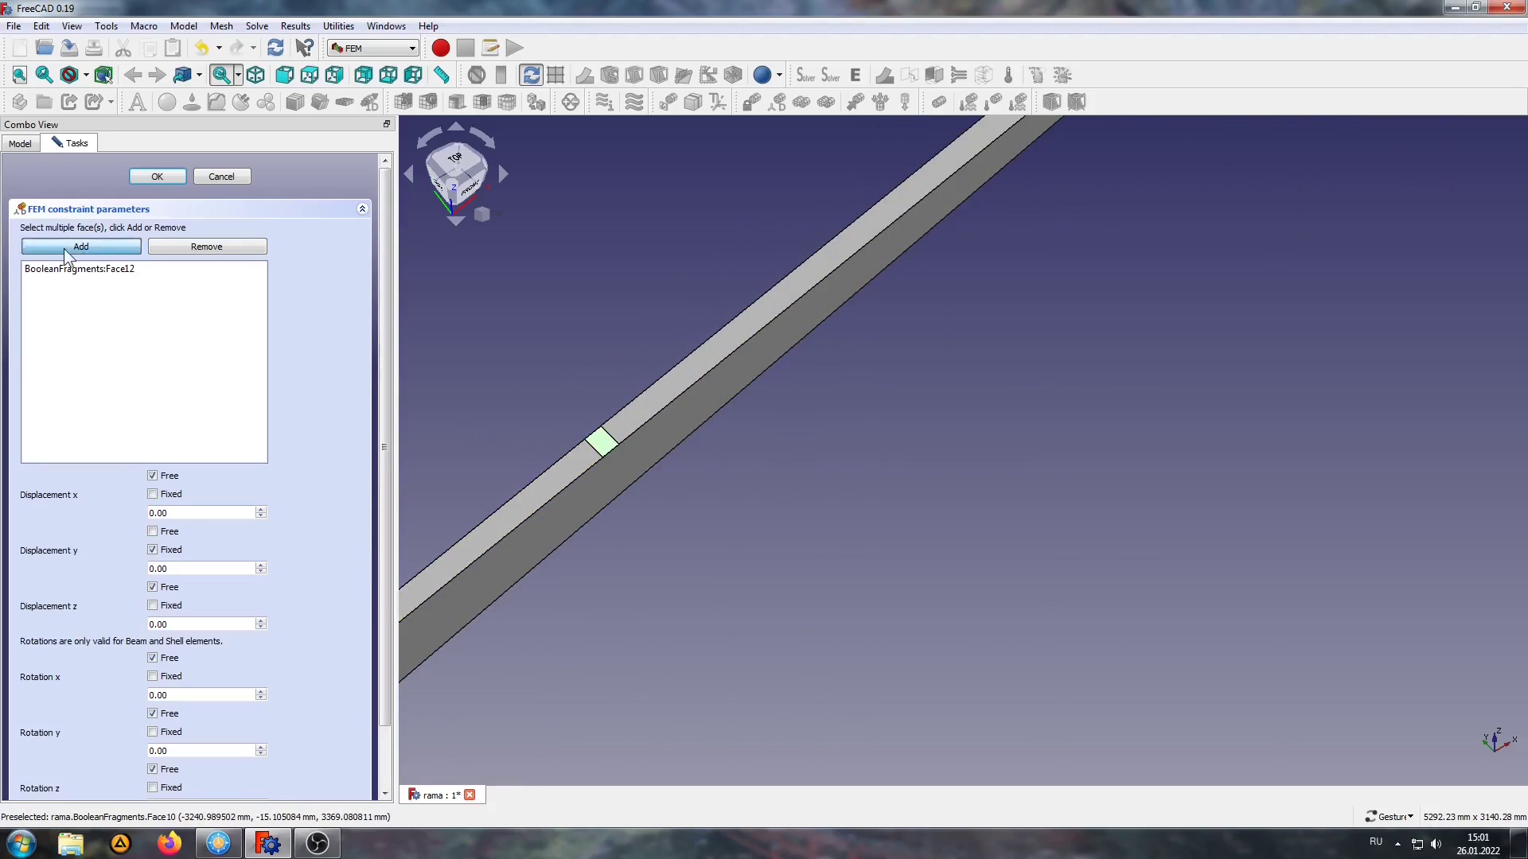
click(77, 248)
scroll(1001, 450, down, 3)
scroll(820, 516, down, 2)
scroll(742, 504, up, 4)
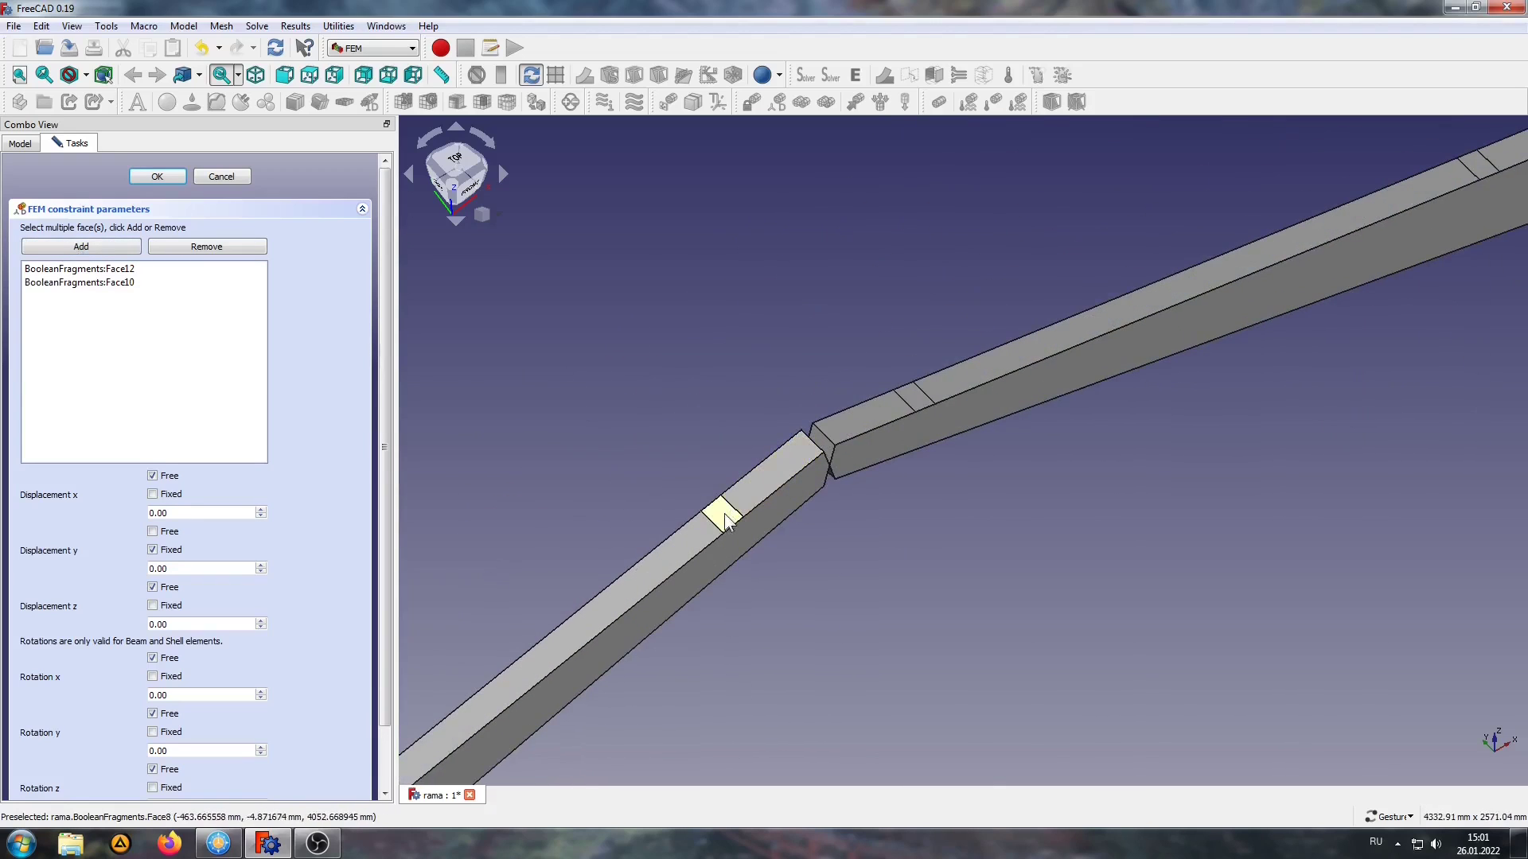
click(725, 513)
click(88, 247)
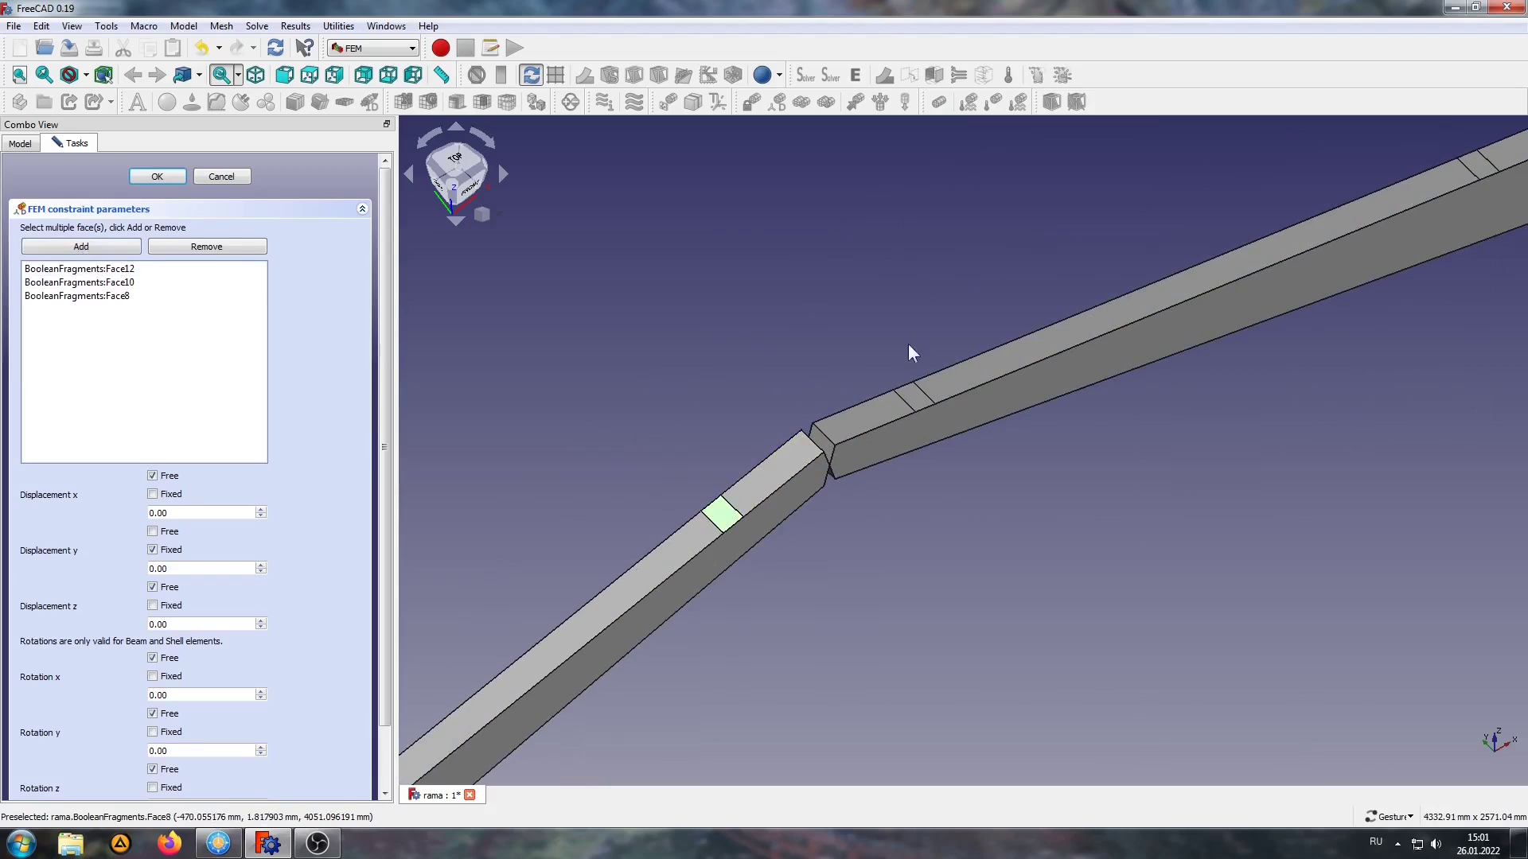
click(913, 398)
click(67, 249)
Step: Add the remaining rafter face and right corner end face, confirming with y fixed
scroll(605, 557, down, 1)
scroll(605, 557, down, 2)
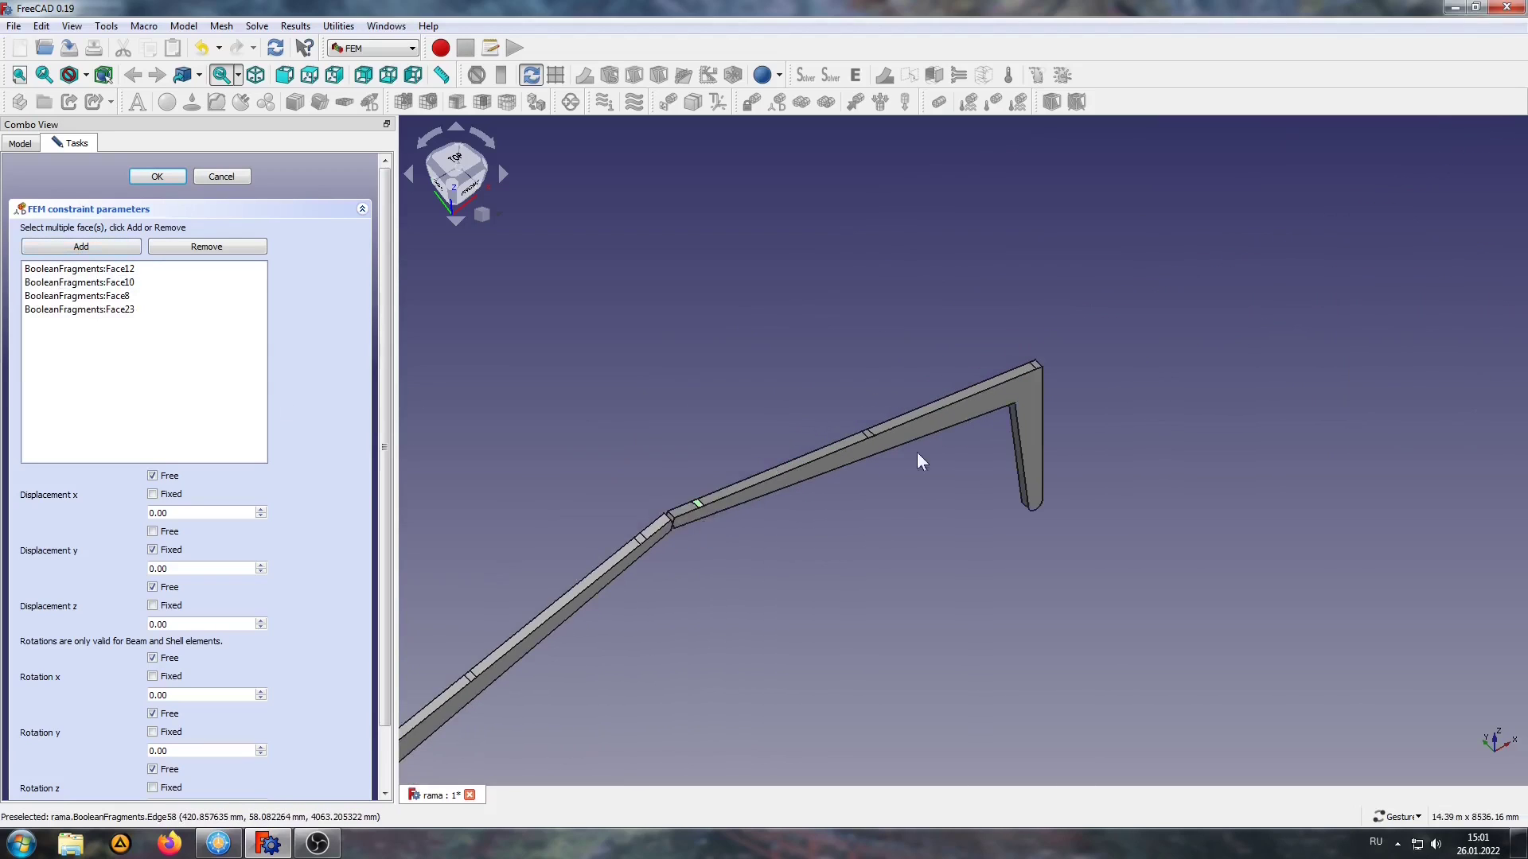
scroll(917, 454, up, 3)
scroll(852, 432, up, 1)
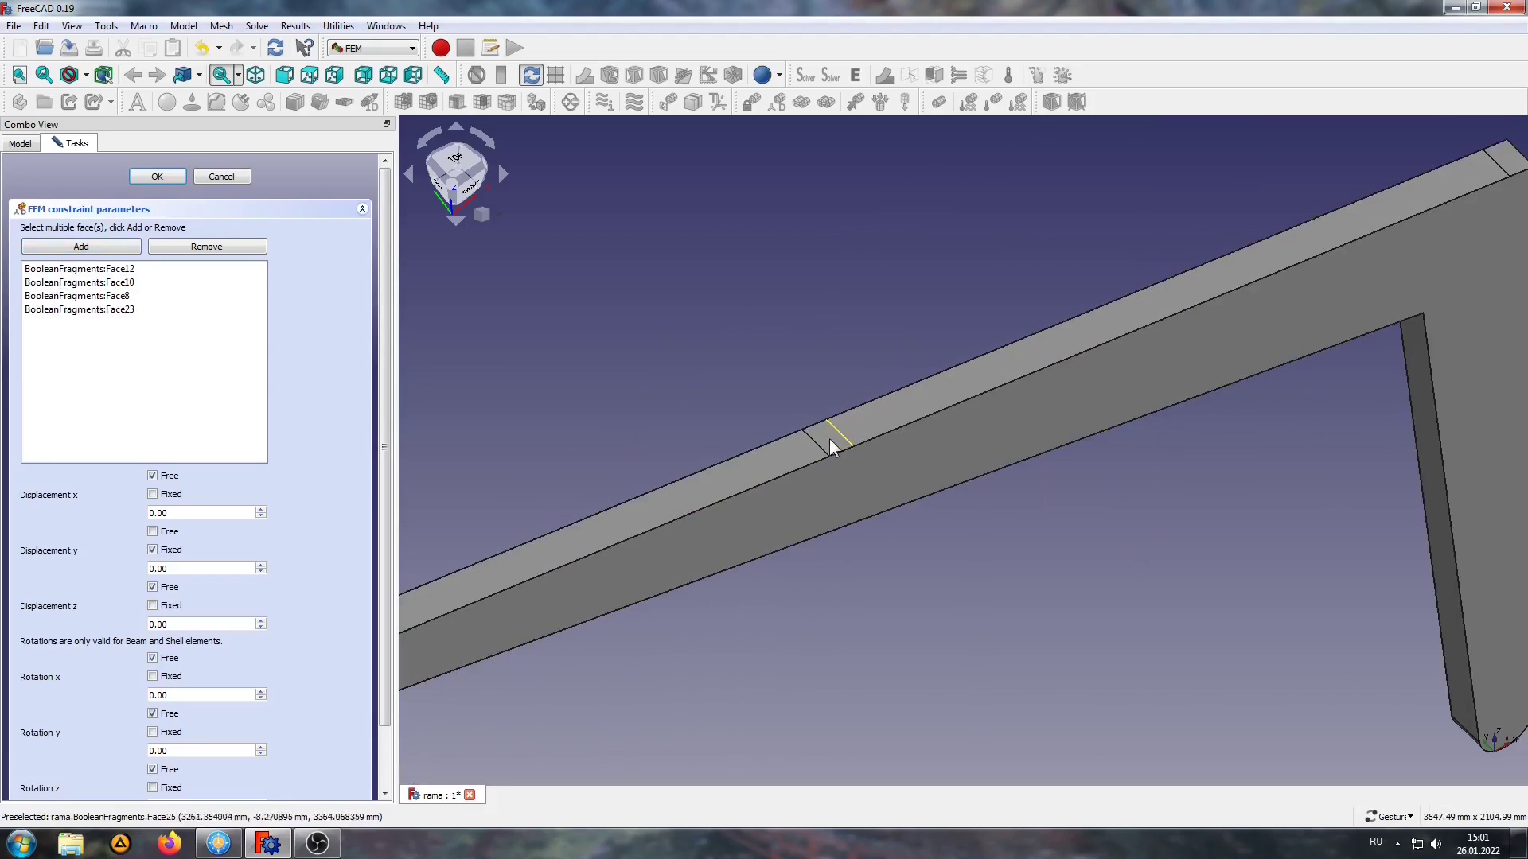
click(95, 246)
scroll(667, 624, down, 2)
scroll(1034, 438, up, 3)
click(1078, 410)
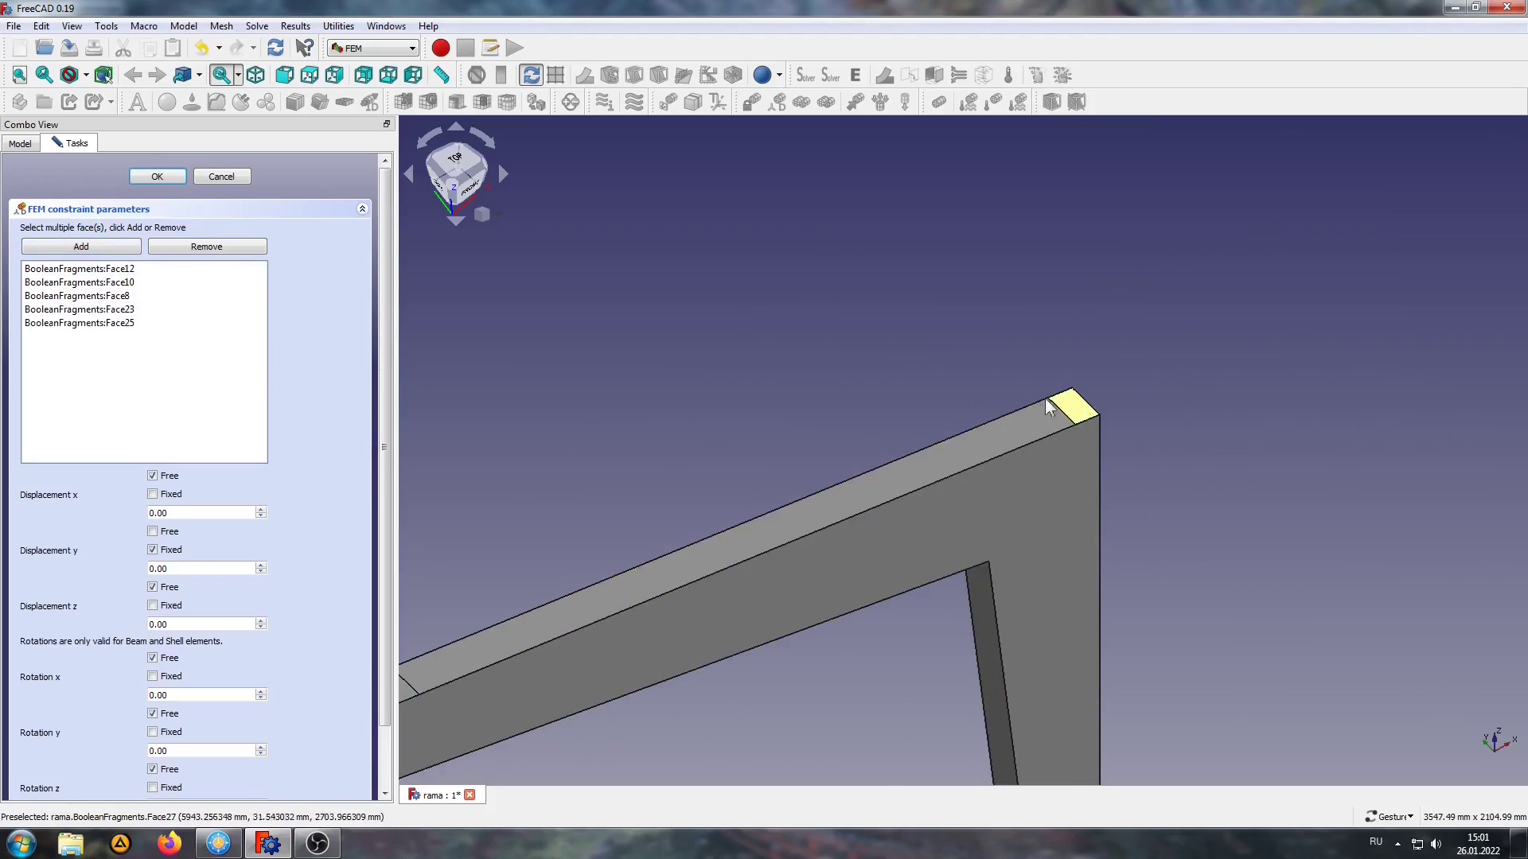
click(80, 249)
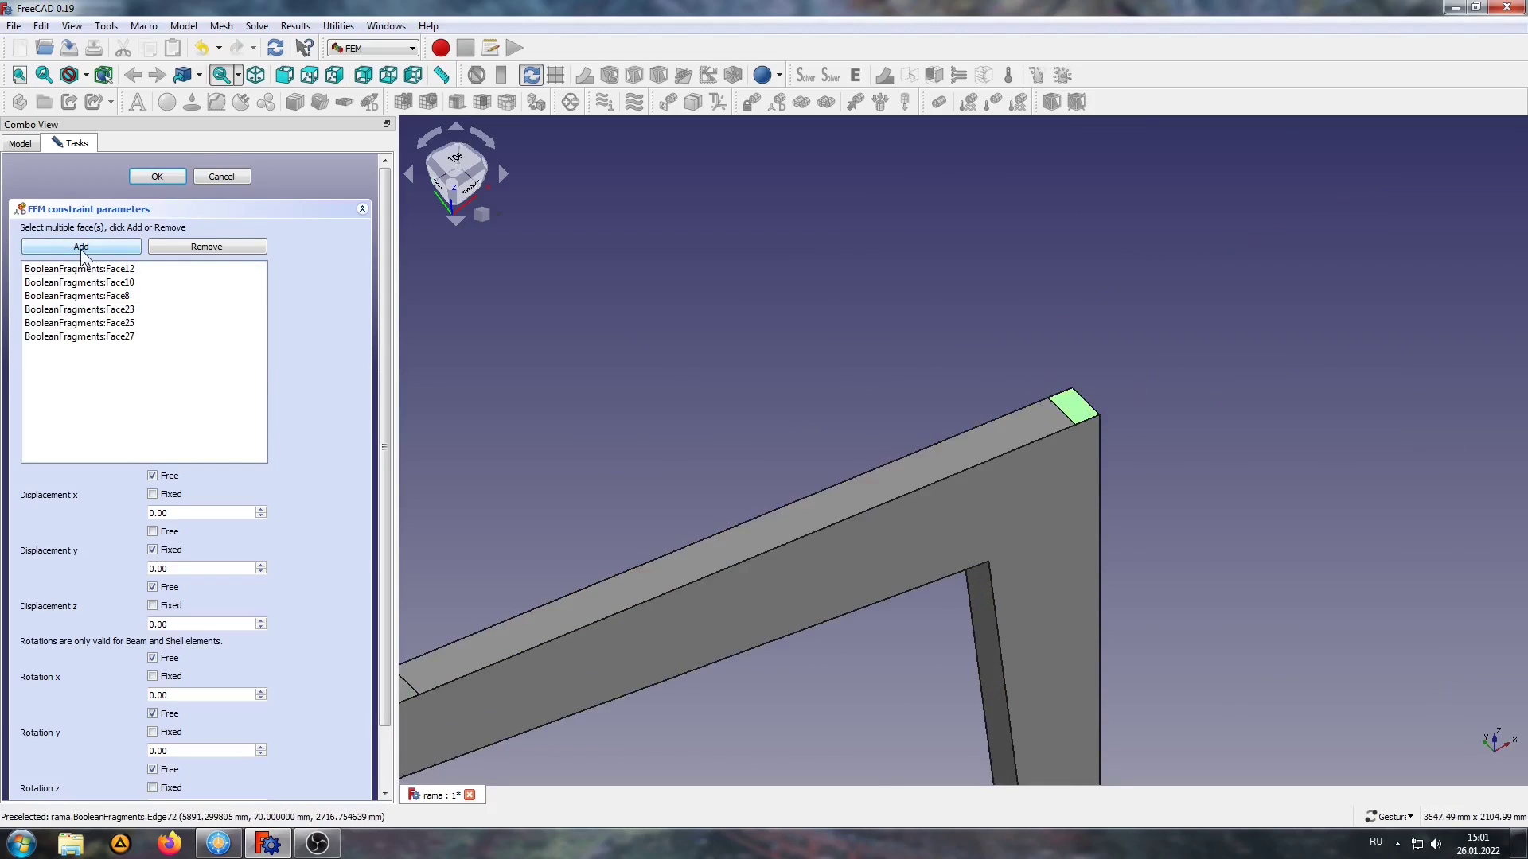
click(161, 177)
scroll(1086, 304, down, 3)
scroll(1075, 334, down, 2)
scroll(1076, 334, down, 1)
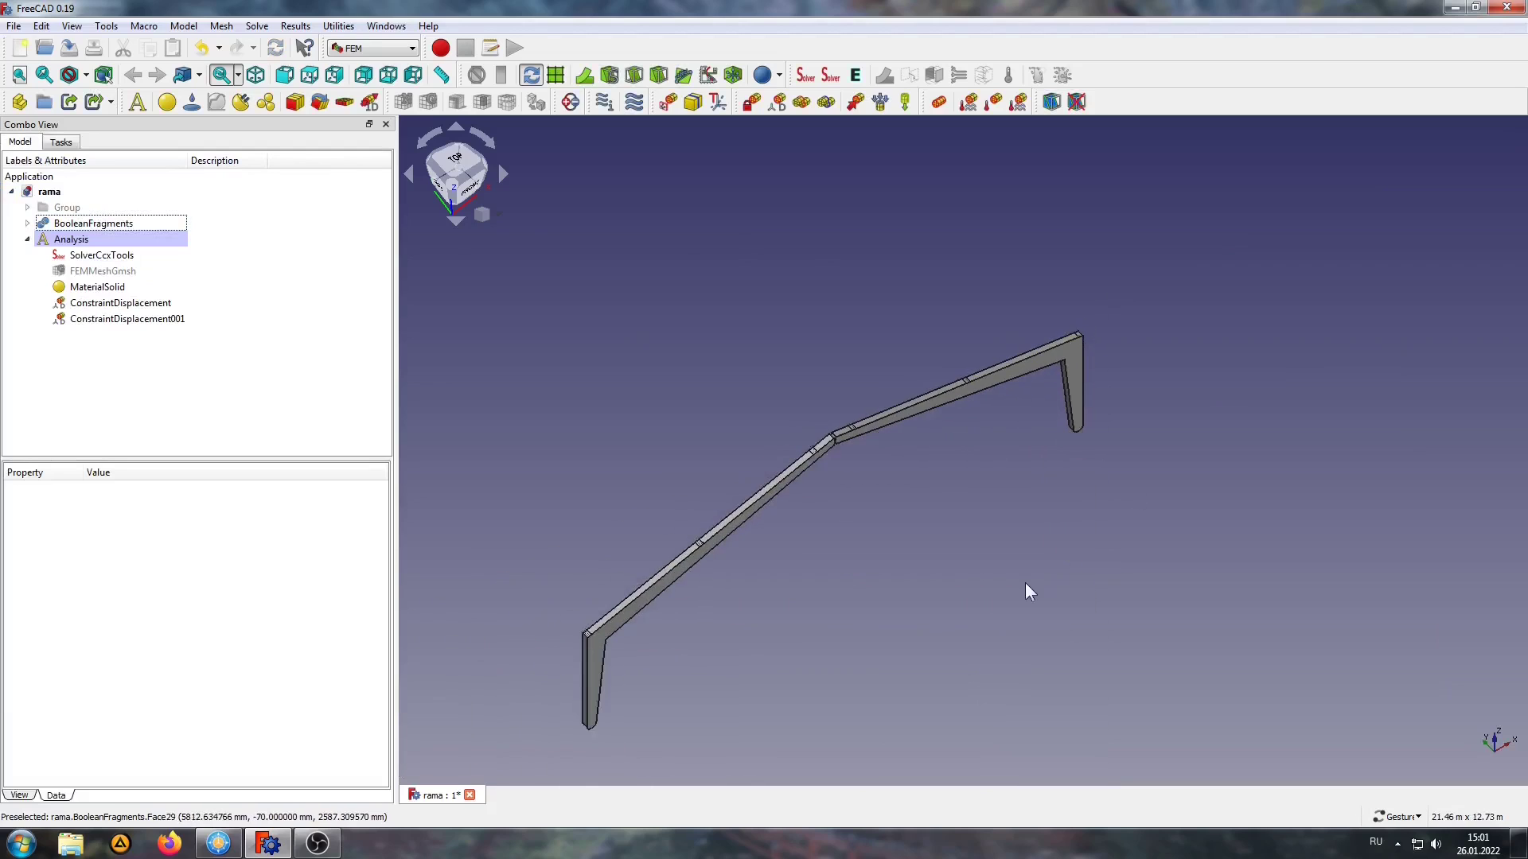
Step: From the front view, add a self-weight gravity load to the analysis
key(1)
scroll(831, 451, up, 2)
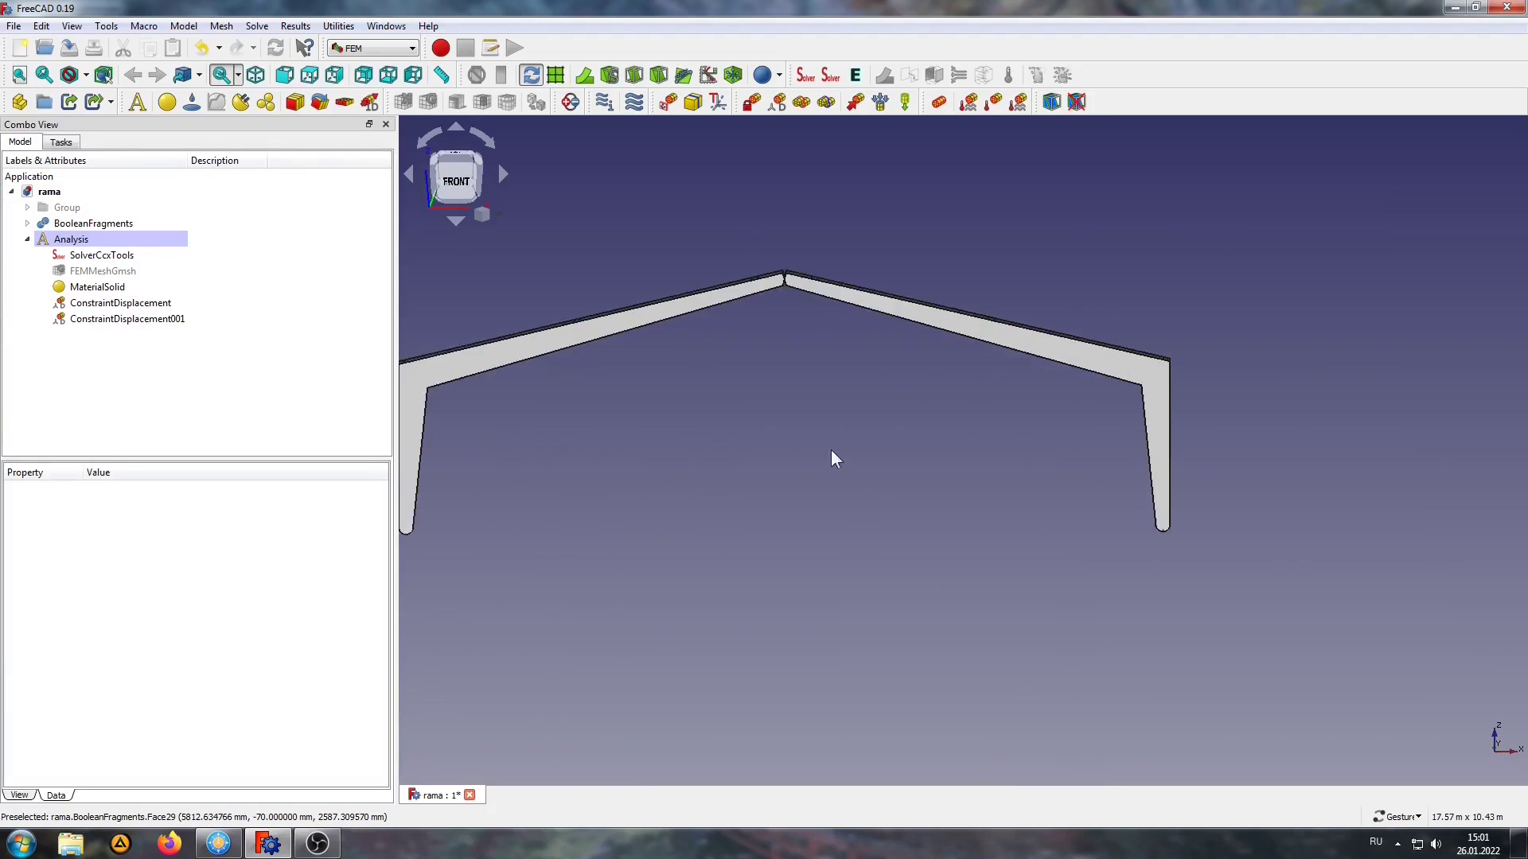
right_drag(833, 454, 907, 470)
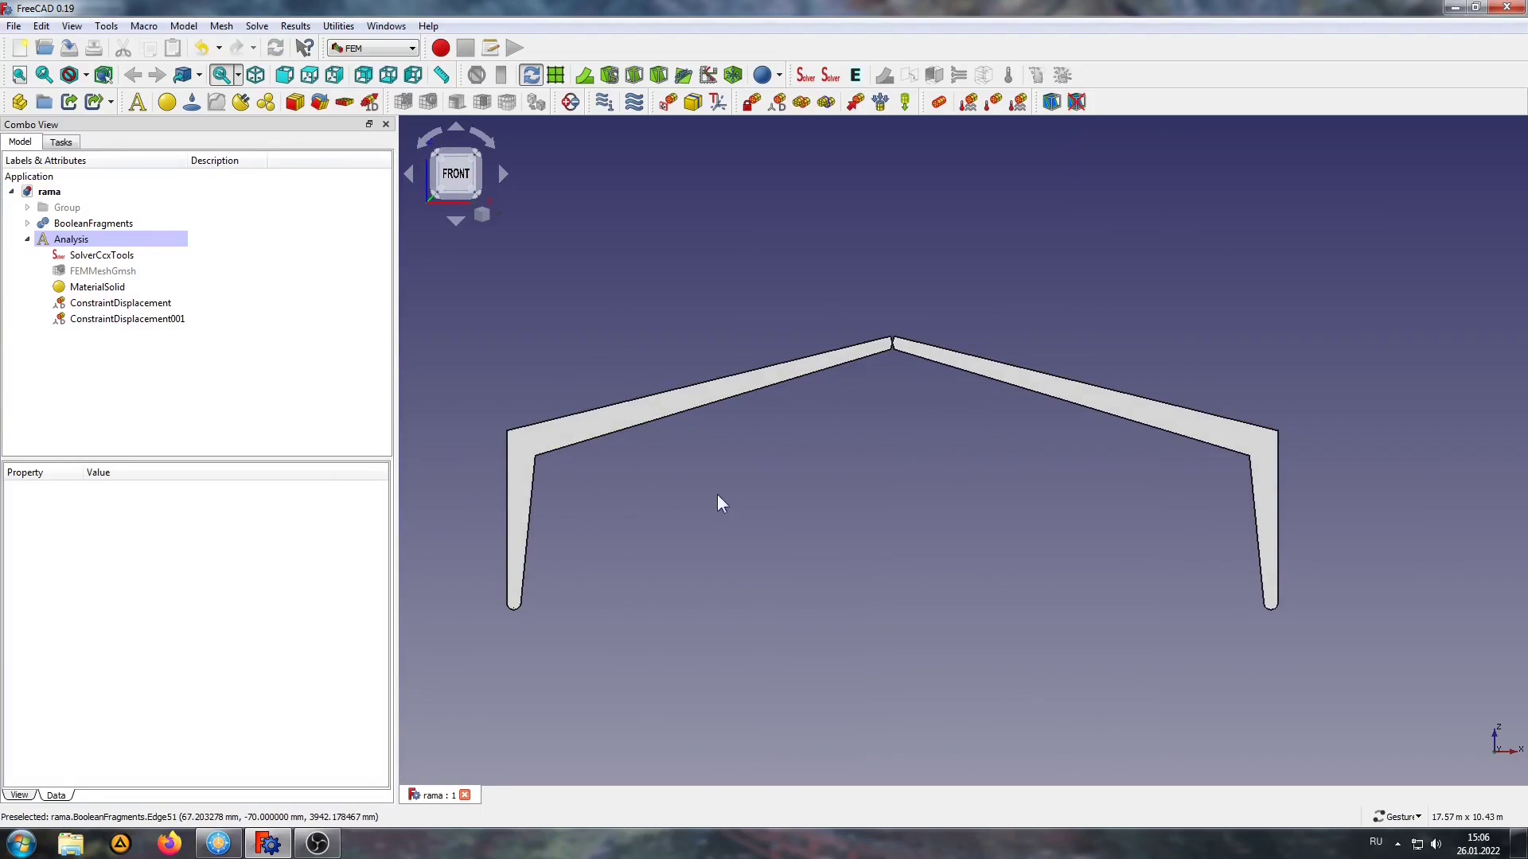
click(905, 103)
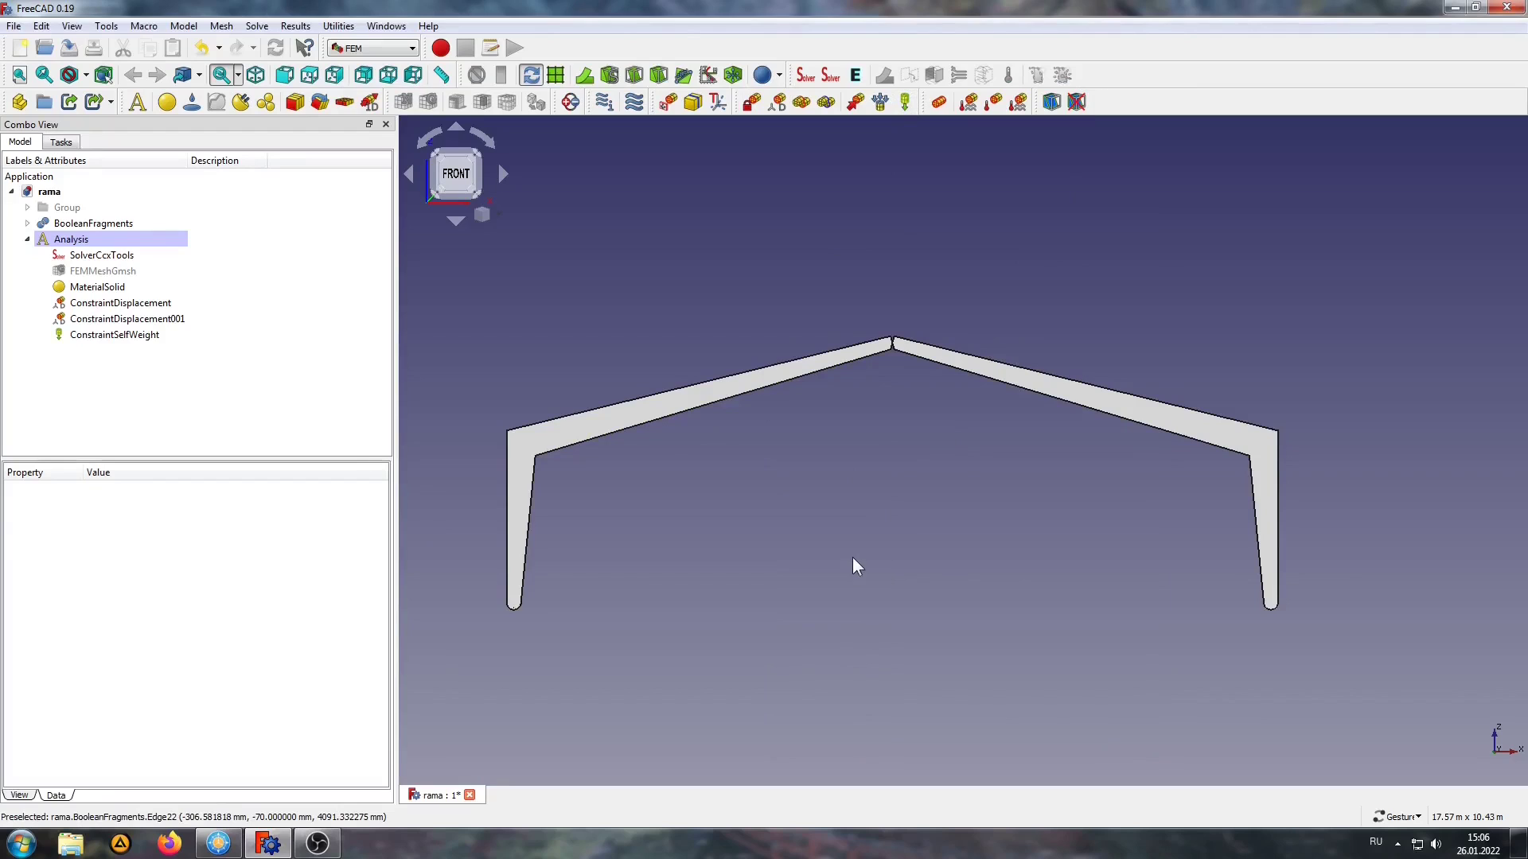
Step: Show the Group of load and dimension annotations and orbit to an oblique view
click(79, 208)
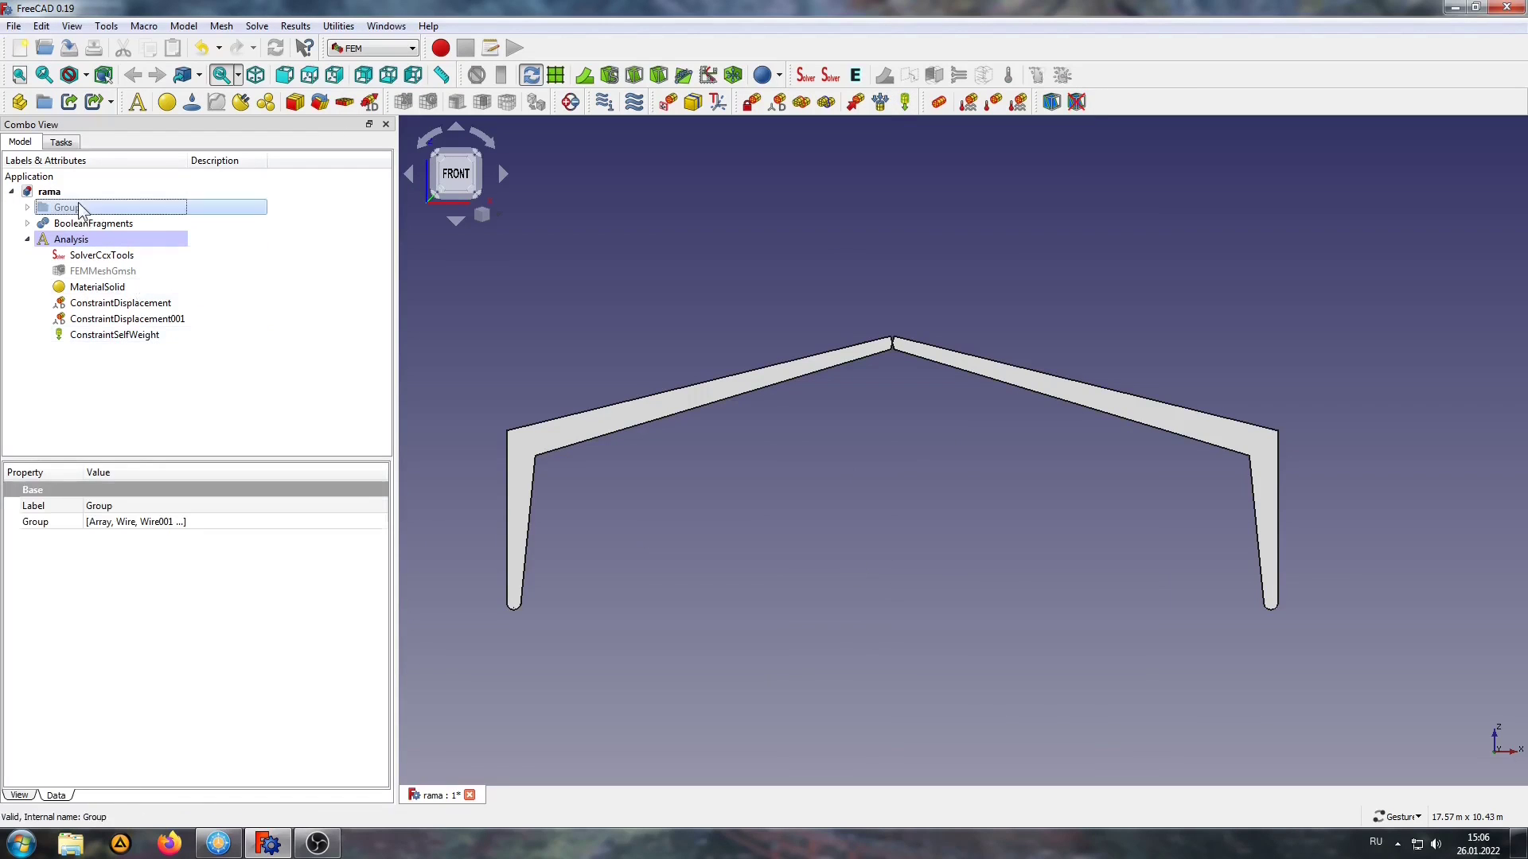
key(space)
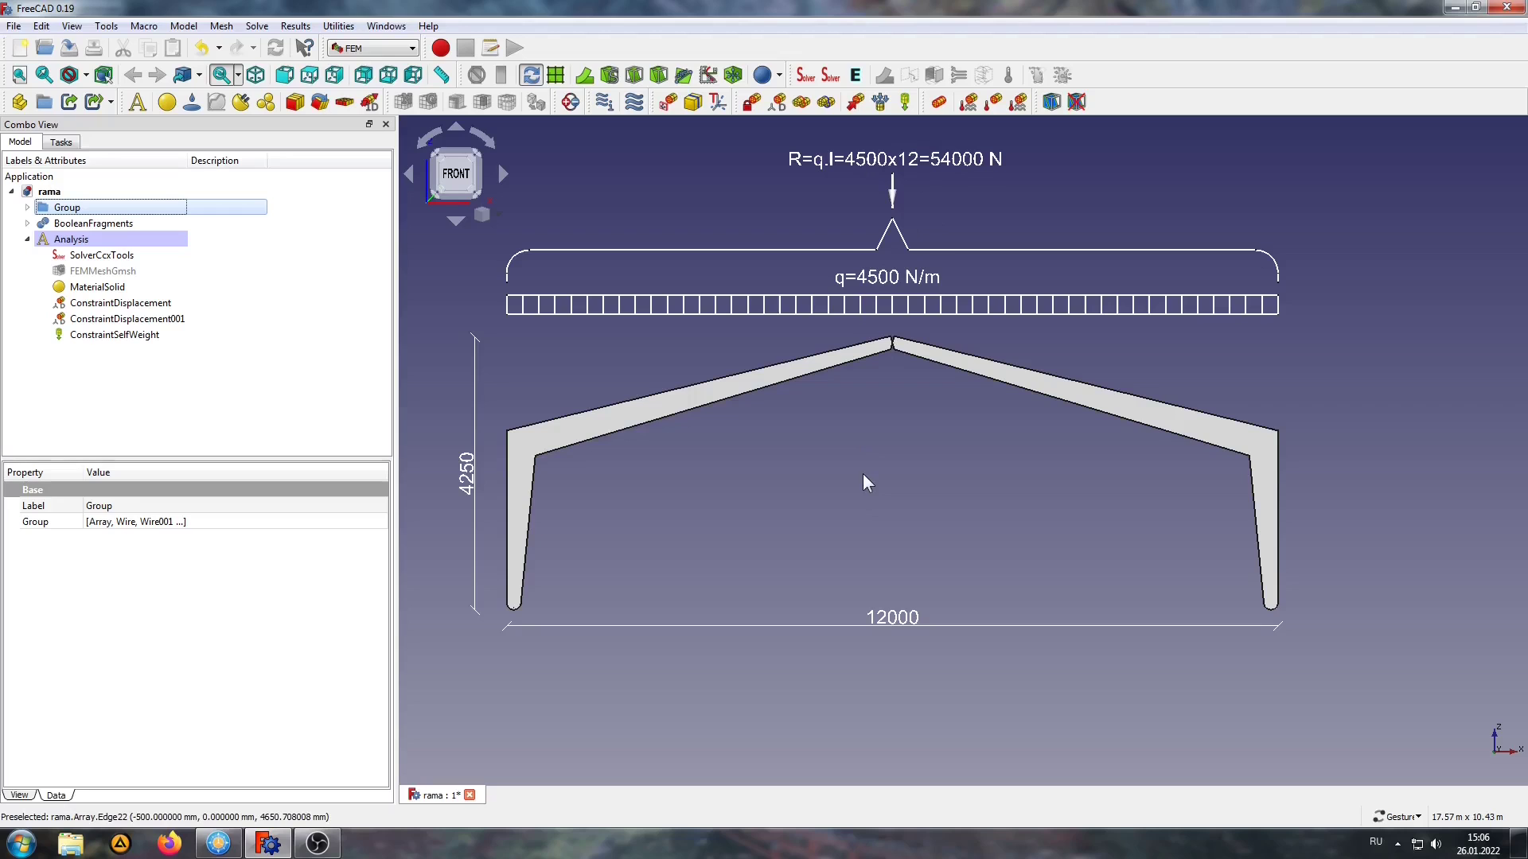
mouse_move(785, 469)
mouse_down()
mouse_move(809, 474)
mouse_move(828, 515)
mouse_move(880, 522)
mouse_move(888, 540)
mouse_move(767, 494)
mouse_up()
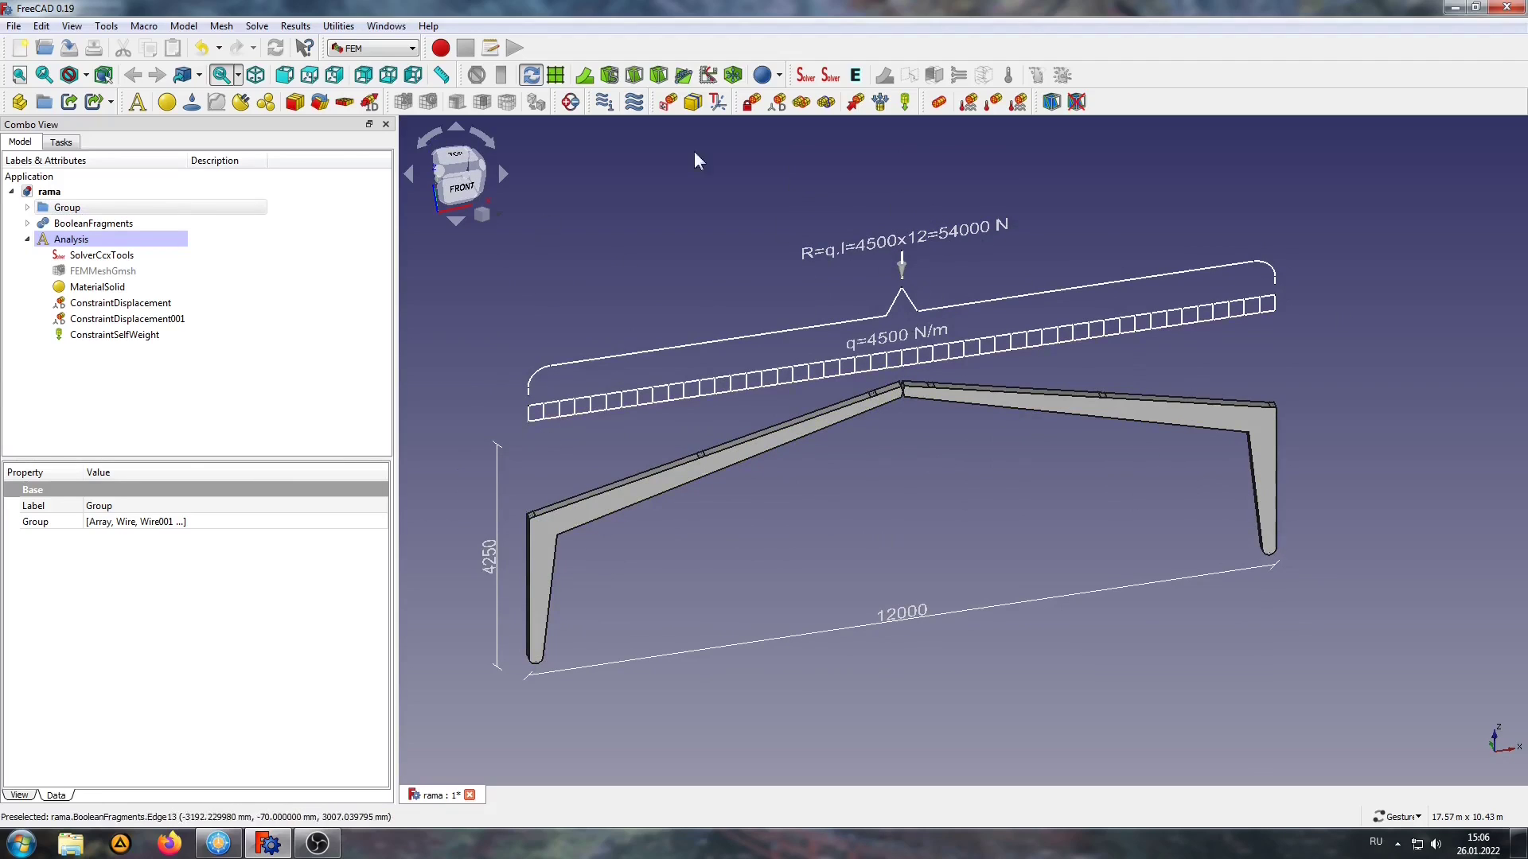
Step: Start a new force constraint with a load of 54000 N
click(855, 103)
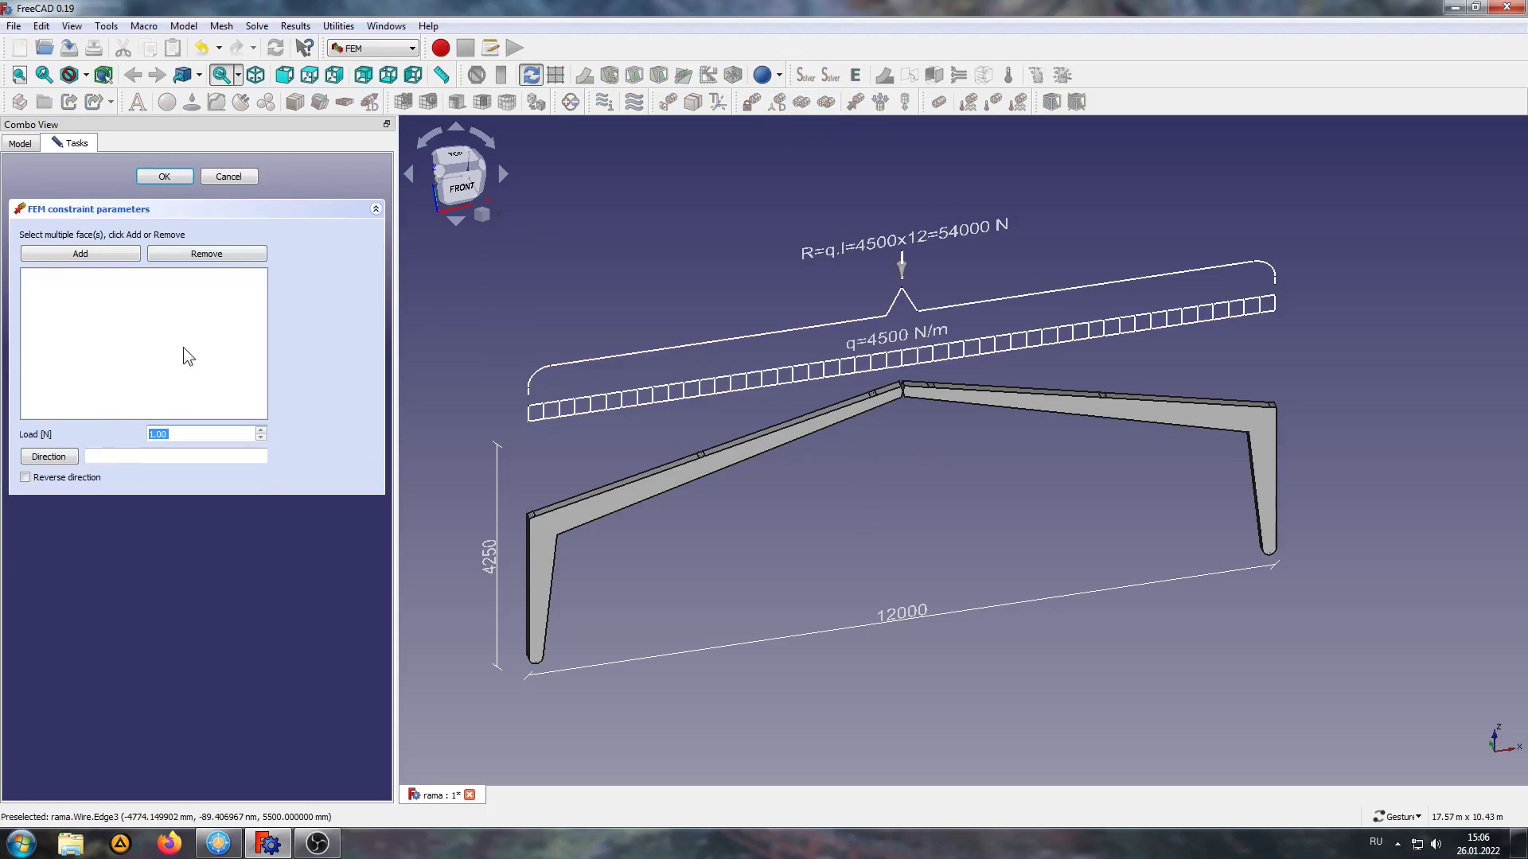
text(5400)
text(0)
scroll(549, 557, up, 2)
scroll(699, 486, up, 3)
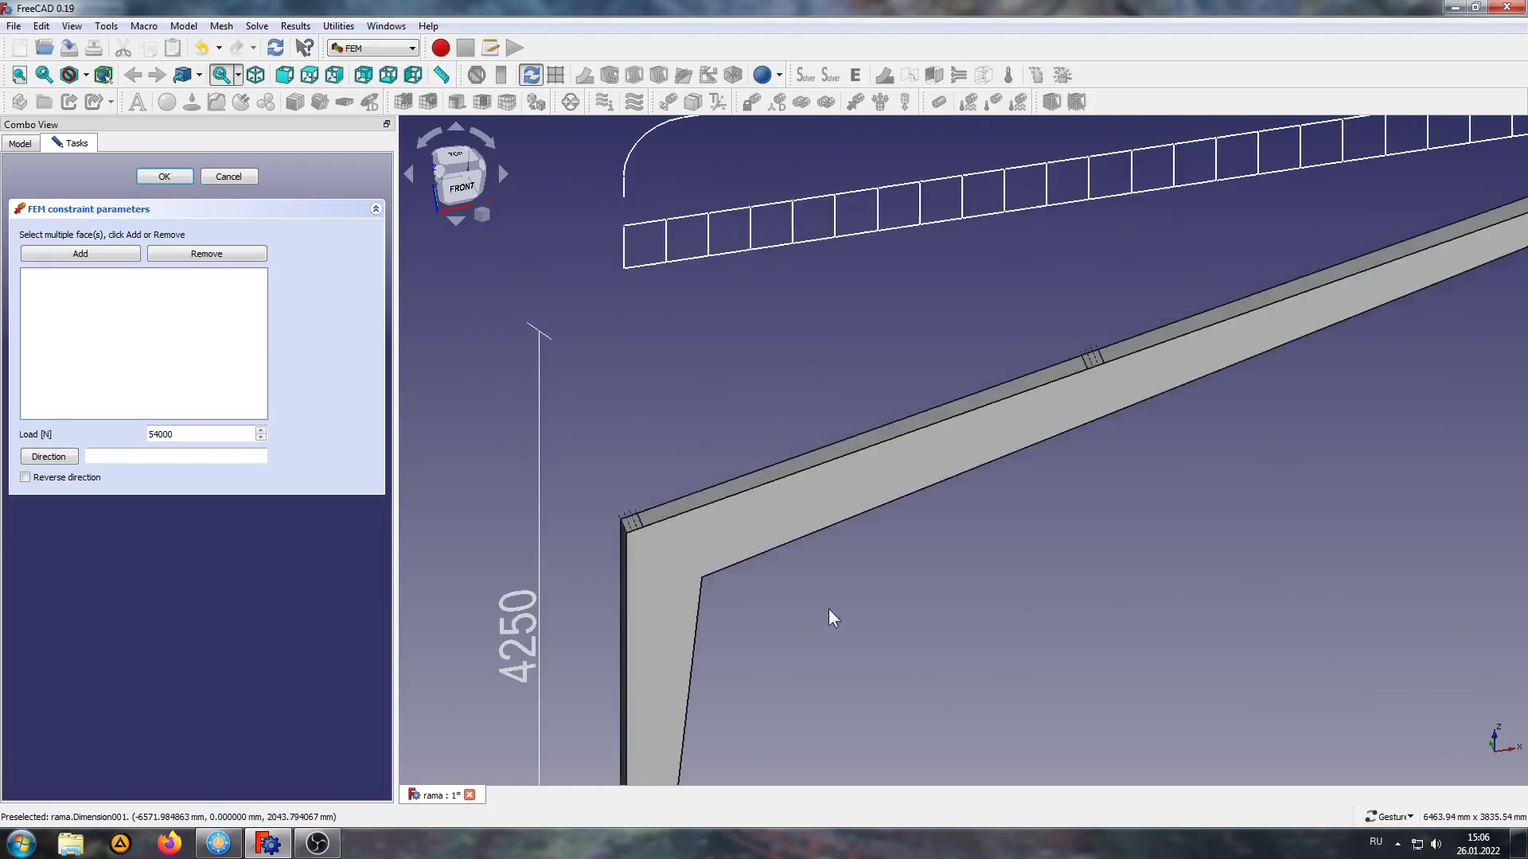
scroll(637, 468, up, 3)
Step: Add the left corner end face and the long top rafter face to the load
click(81, 253)
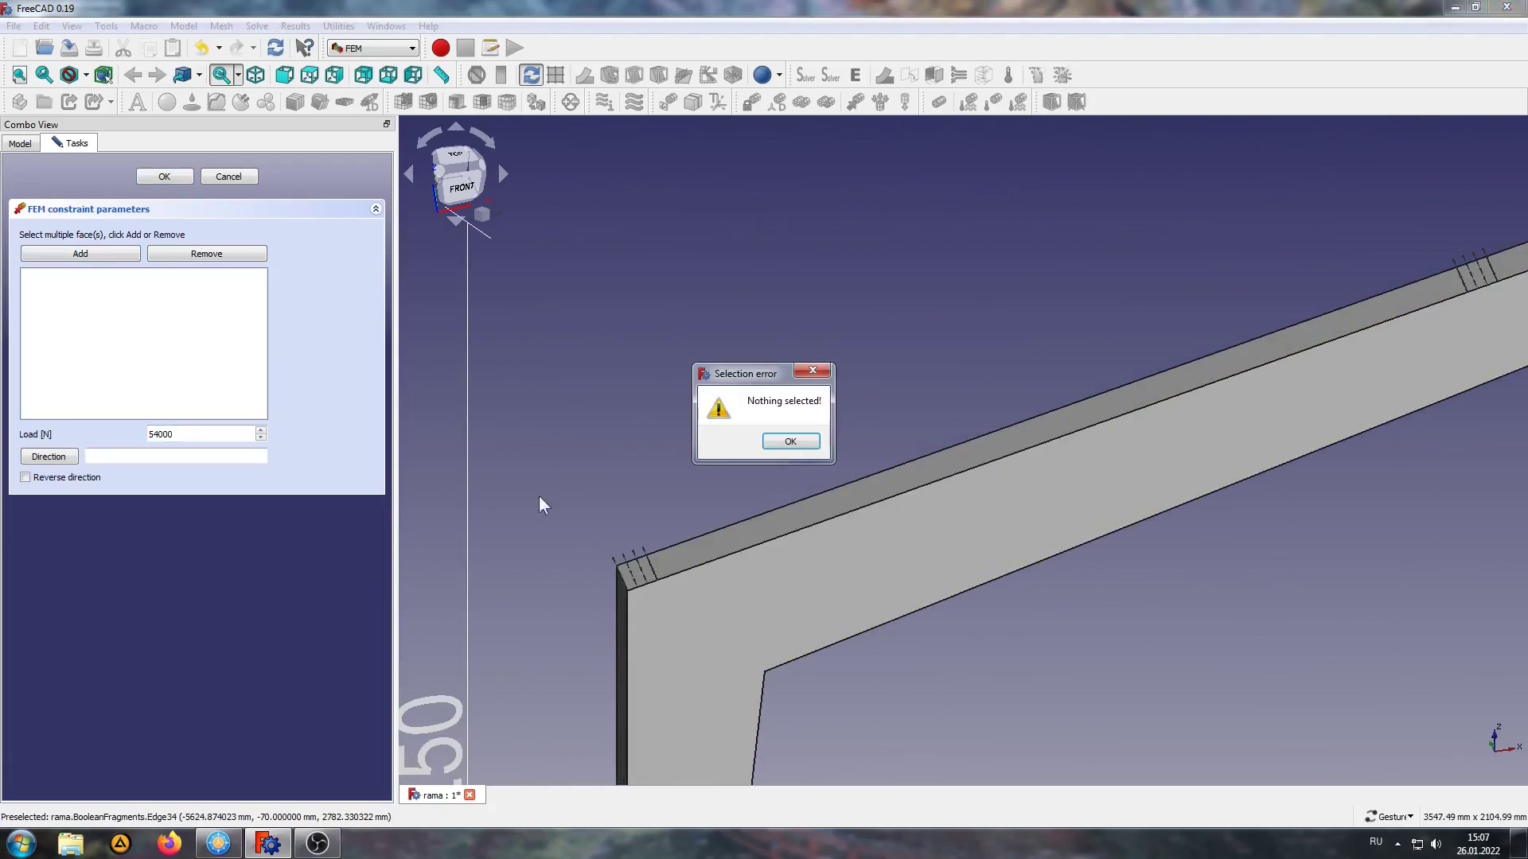
click(795, 430)
click(636, 571)
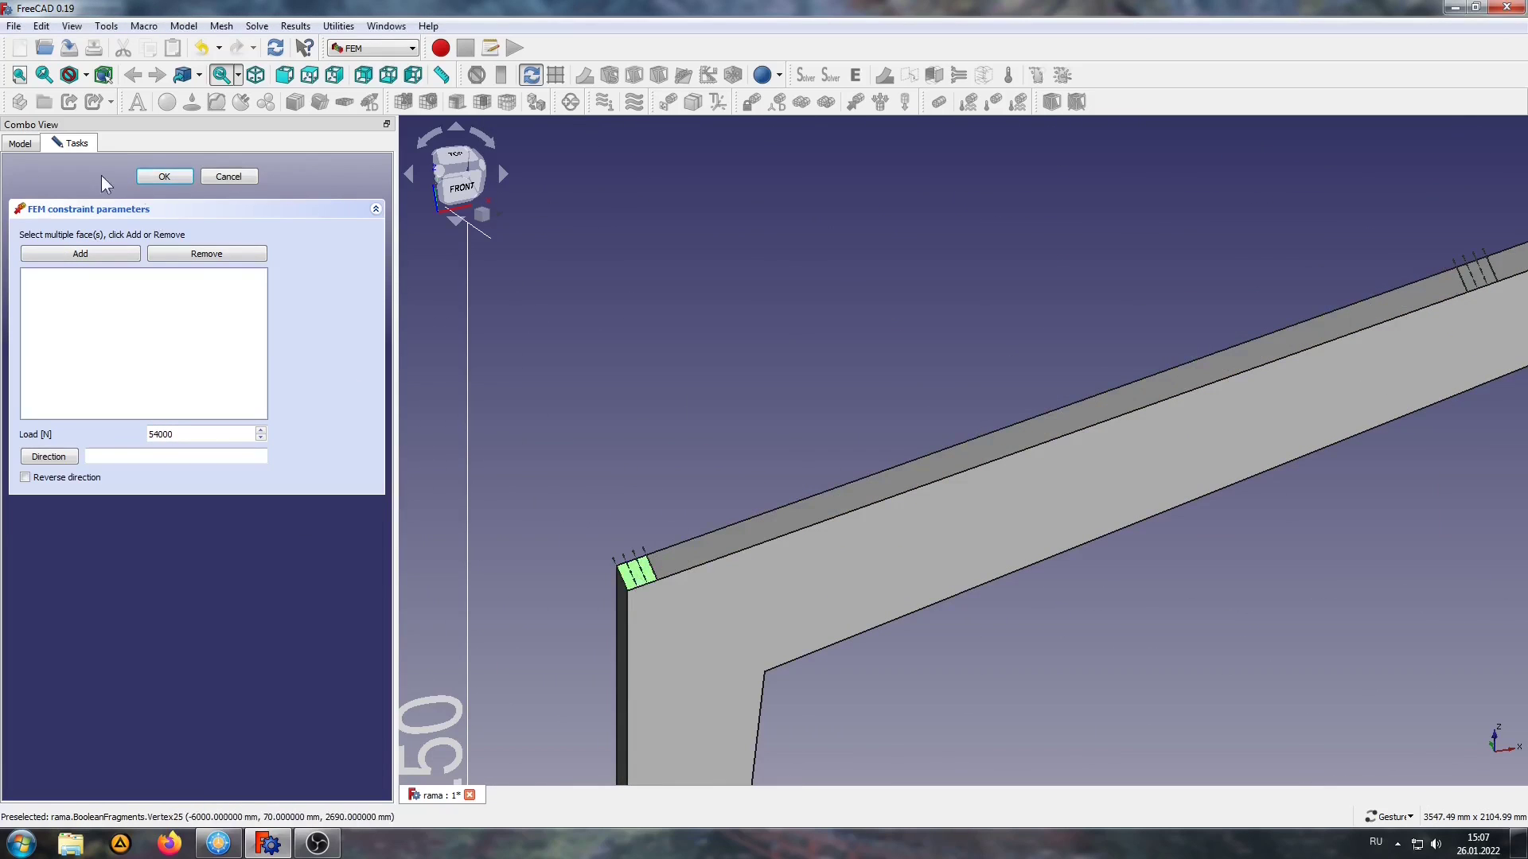
click(88, 253)
click(827, 505)
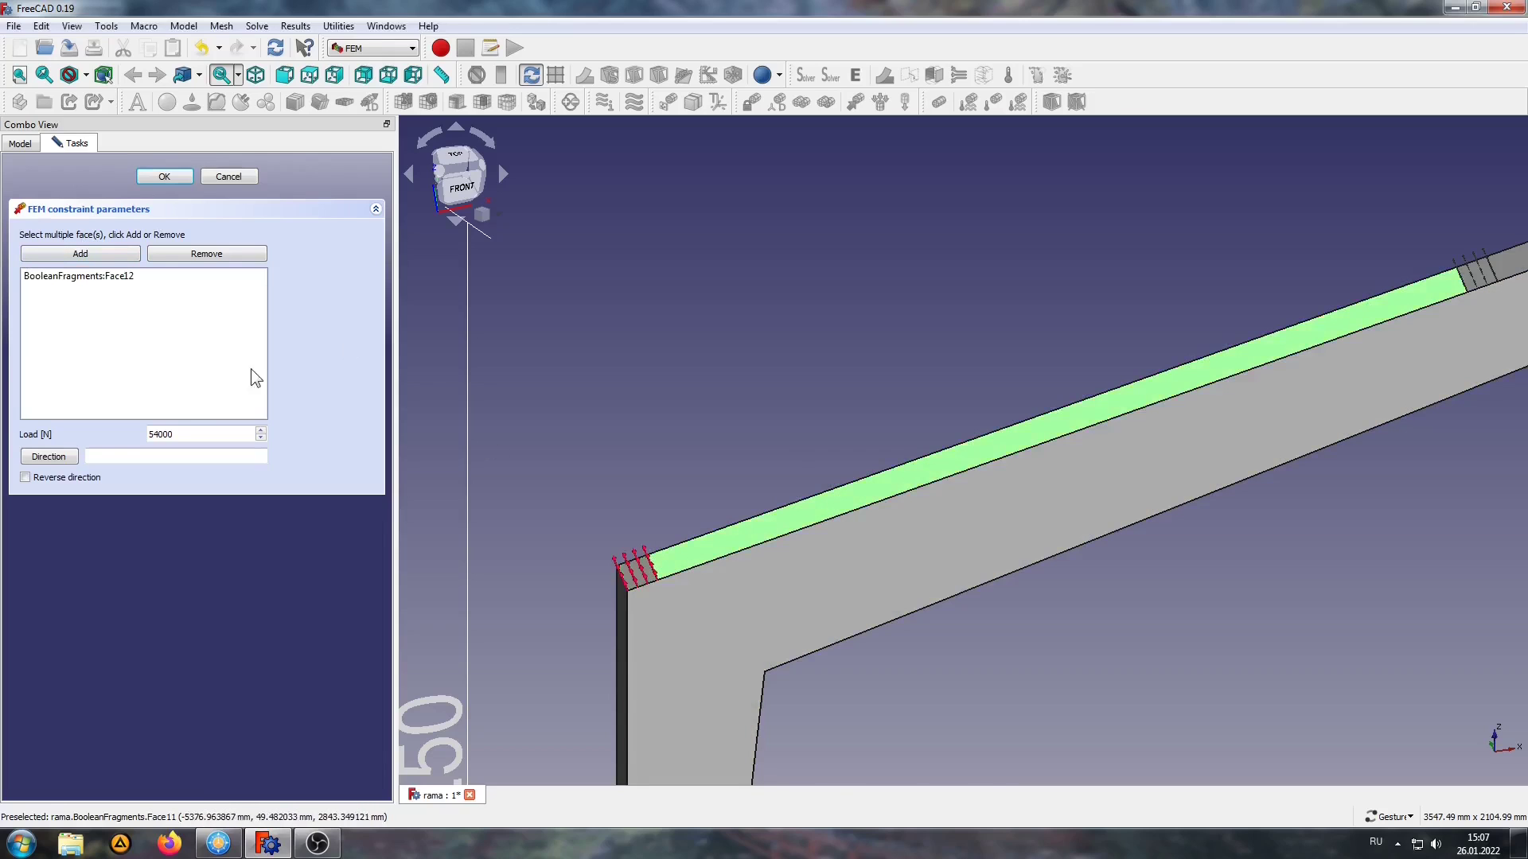
click(88, 253)
scroll(871, 410, down, 2)
scroll(871, 410, down, 2)
scroll(763, 535, up, 3)
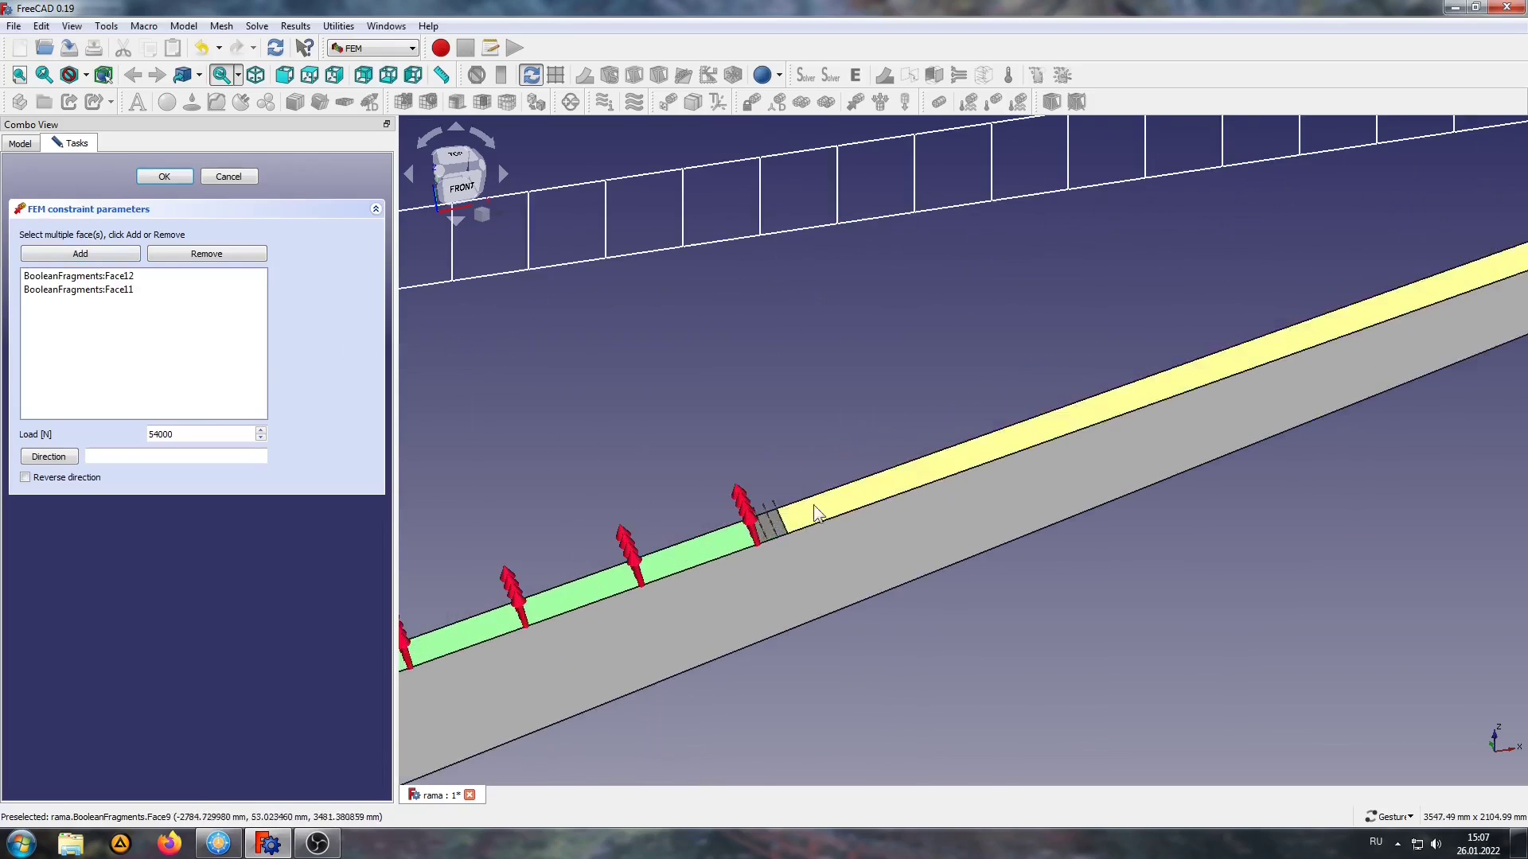
scroll(762, 534, up, 2)
Step: Add the left rafter's joint faces and top faces up to the ridge to the load
click(762, 534)
click(115, 253)
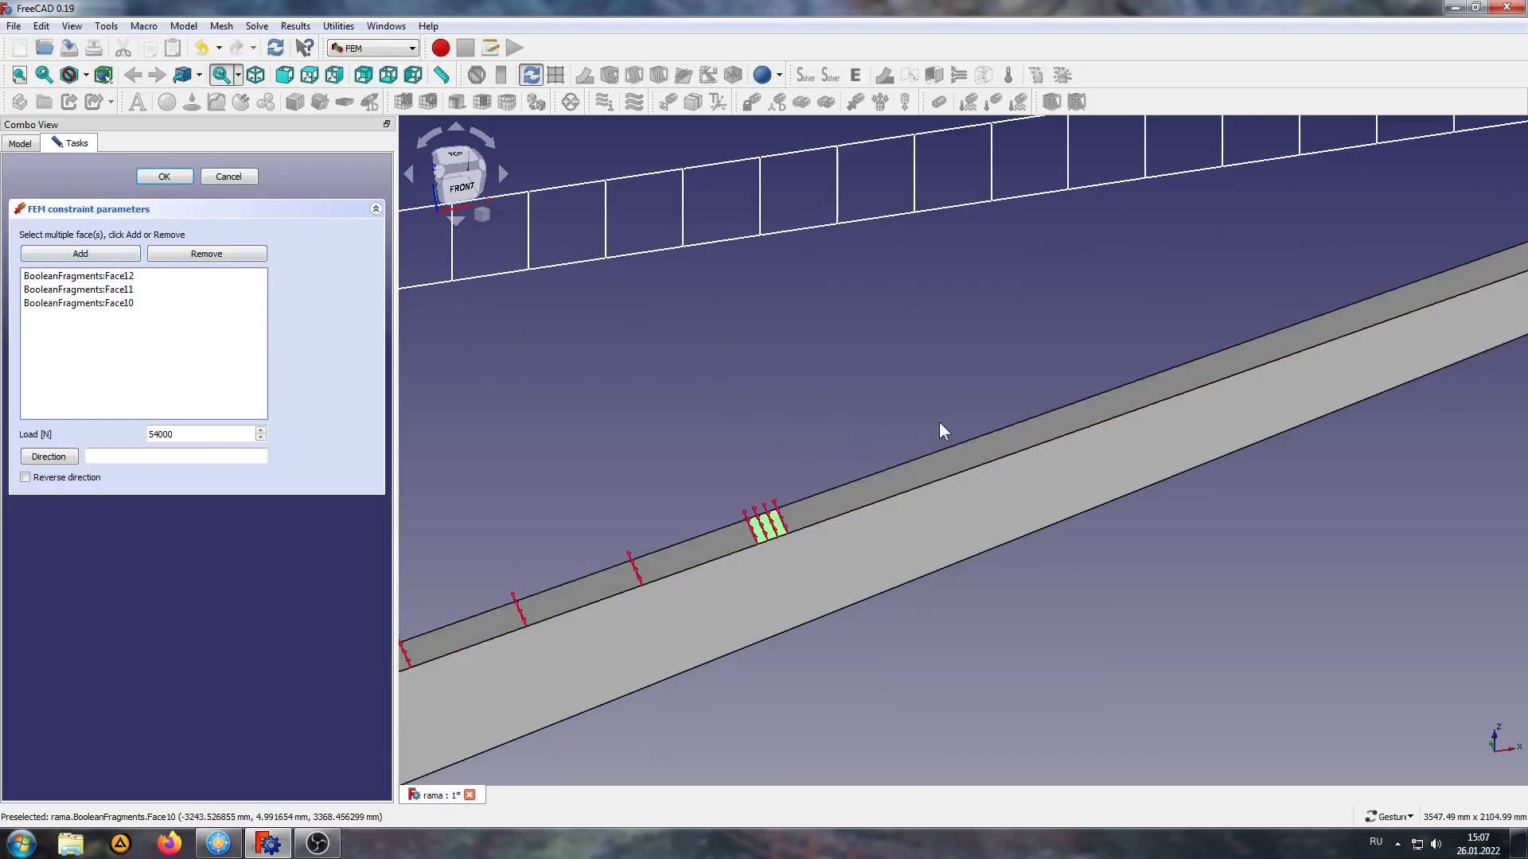
click(968, 463)
click(88, 253)
scroll(908, 419, down, 3)
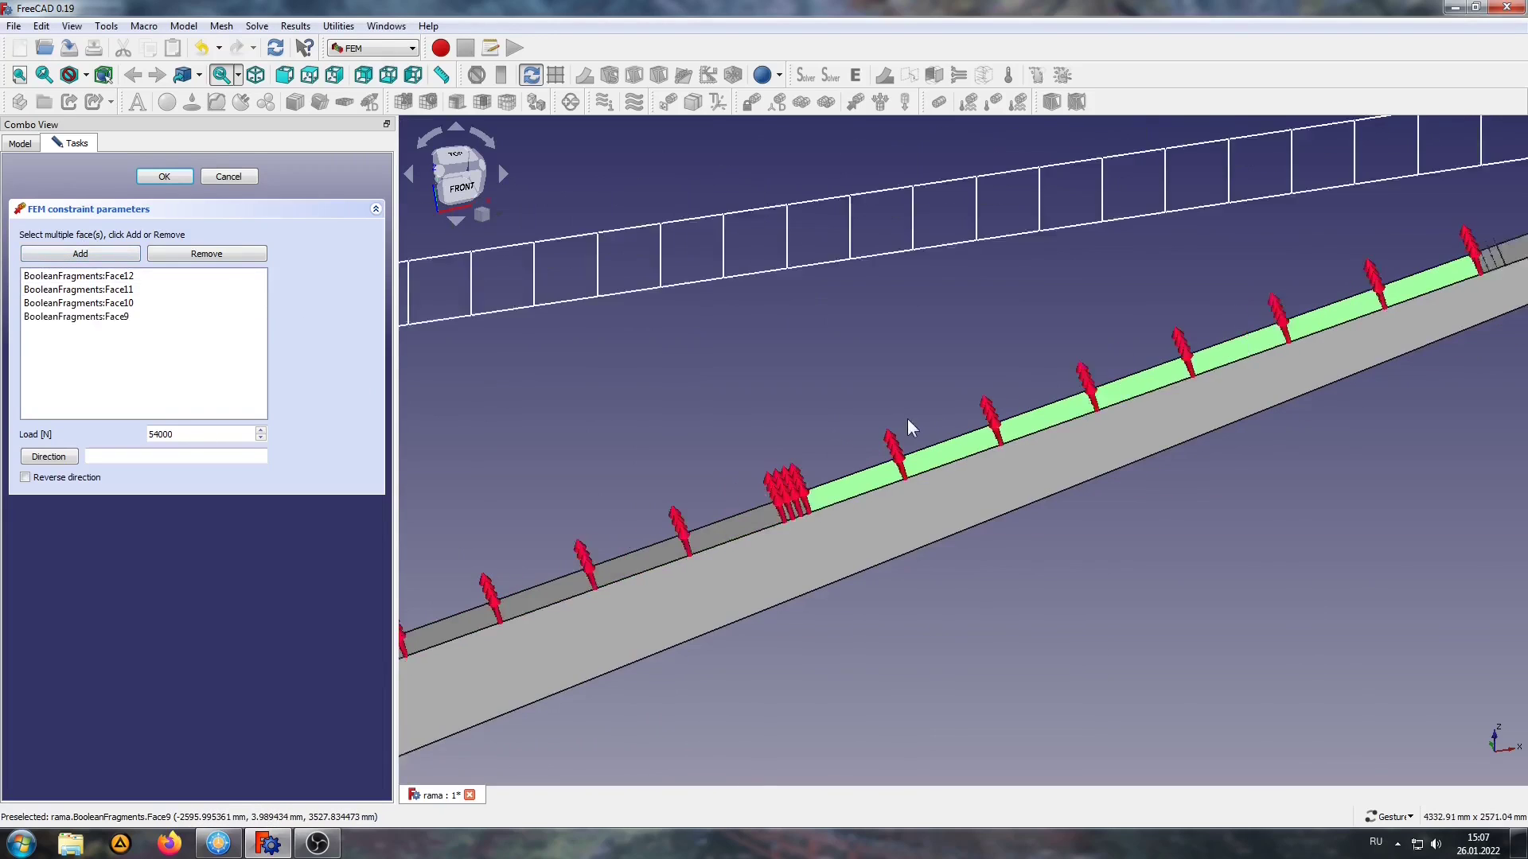
scroll(1116, 425, up, 2)
scroll(1116, 425, down, 2)
scroll(1100, 366, up, 3)
click(1070, 388)
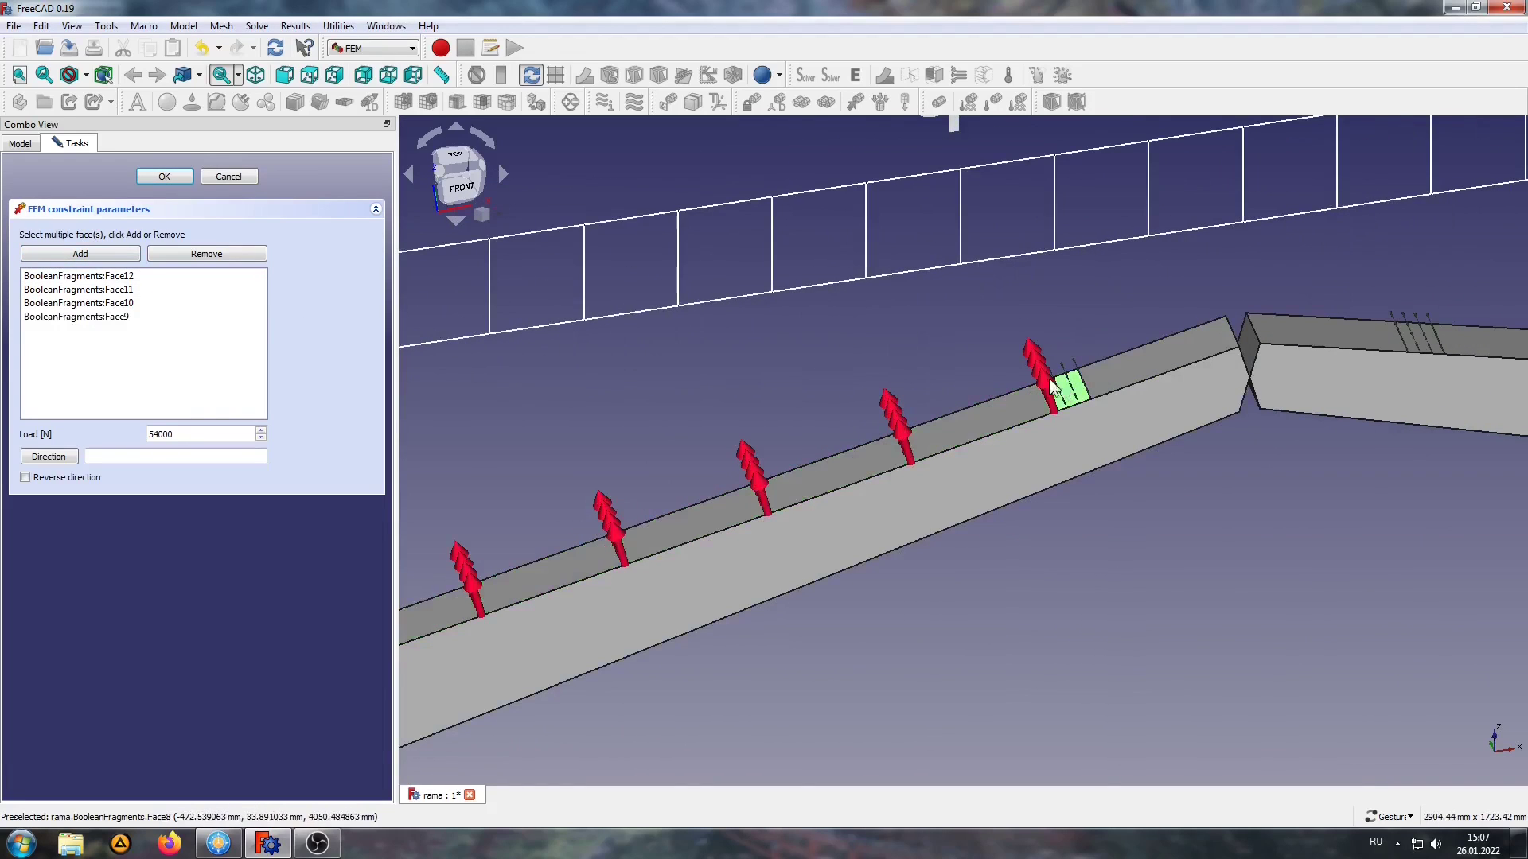
click(137, 255)
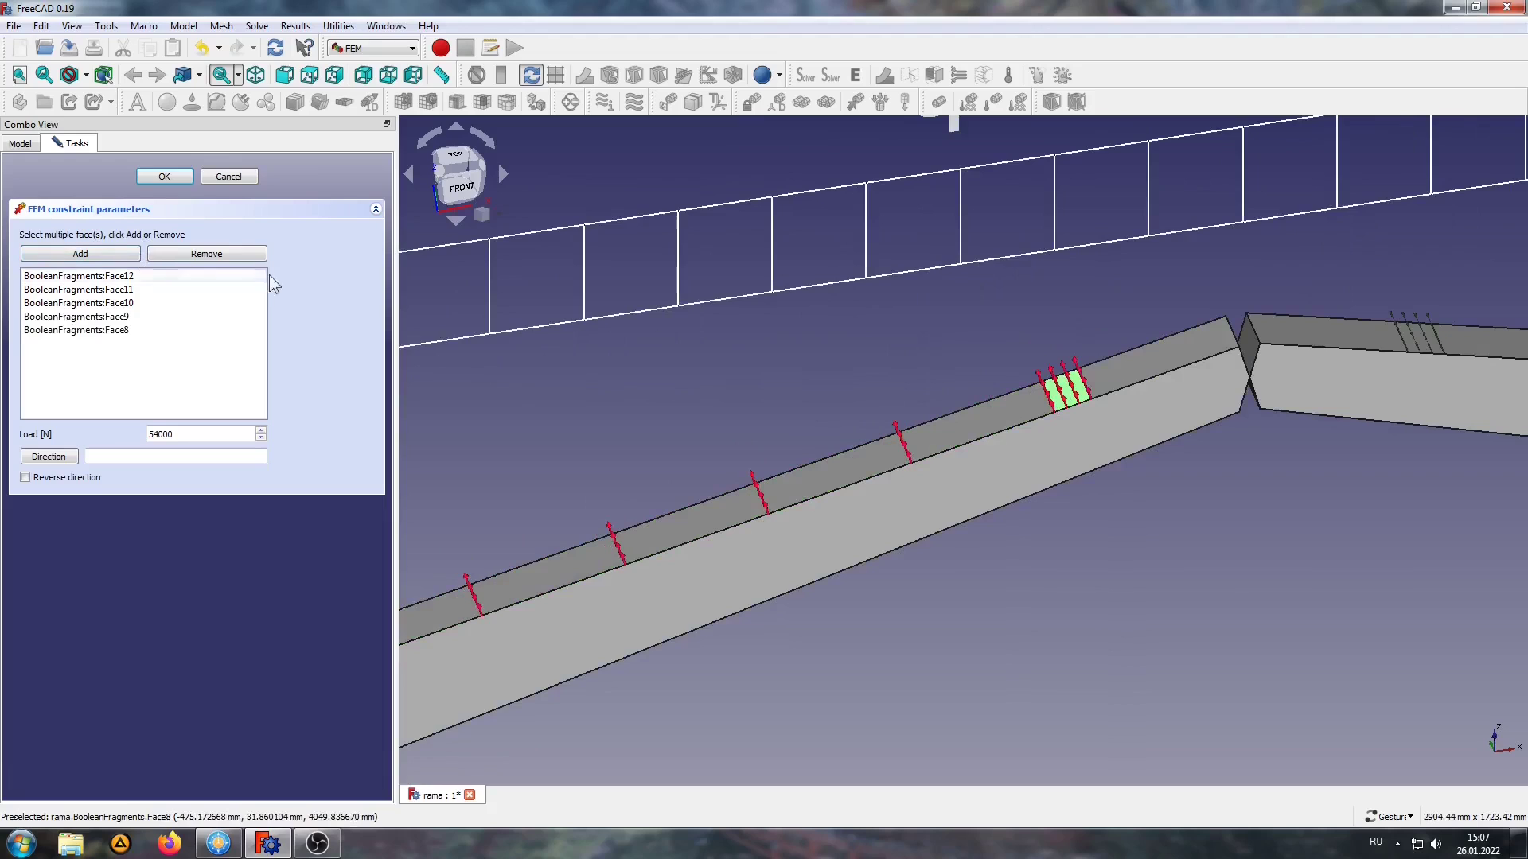
click(1142, 360)
click(105, 256)
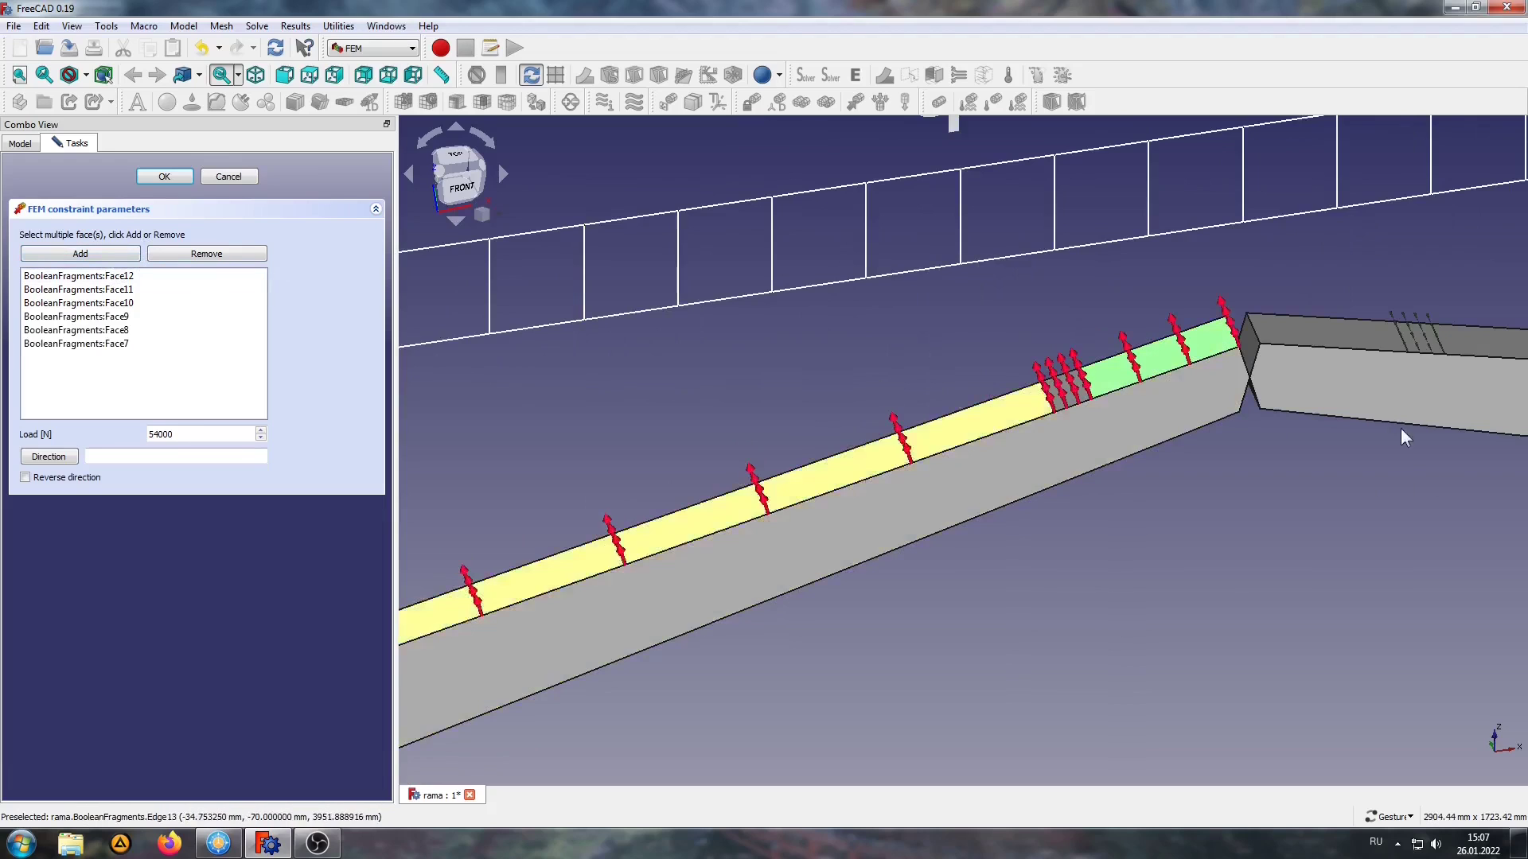
Step: Add the right rafter's top face, joint face and long top face to the load
right_drag(1400, 436, 834, 471)
click(796, 393)
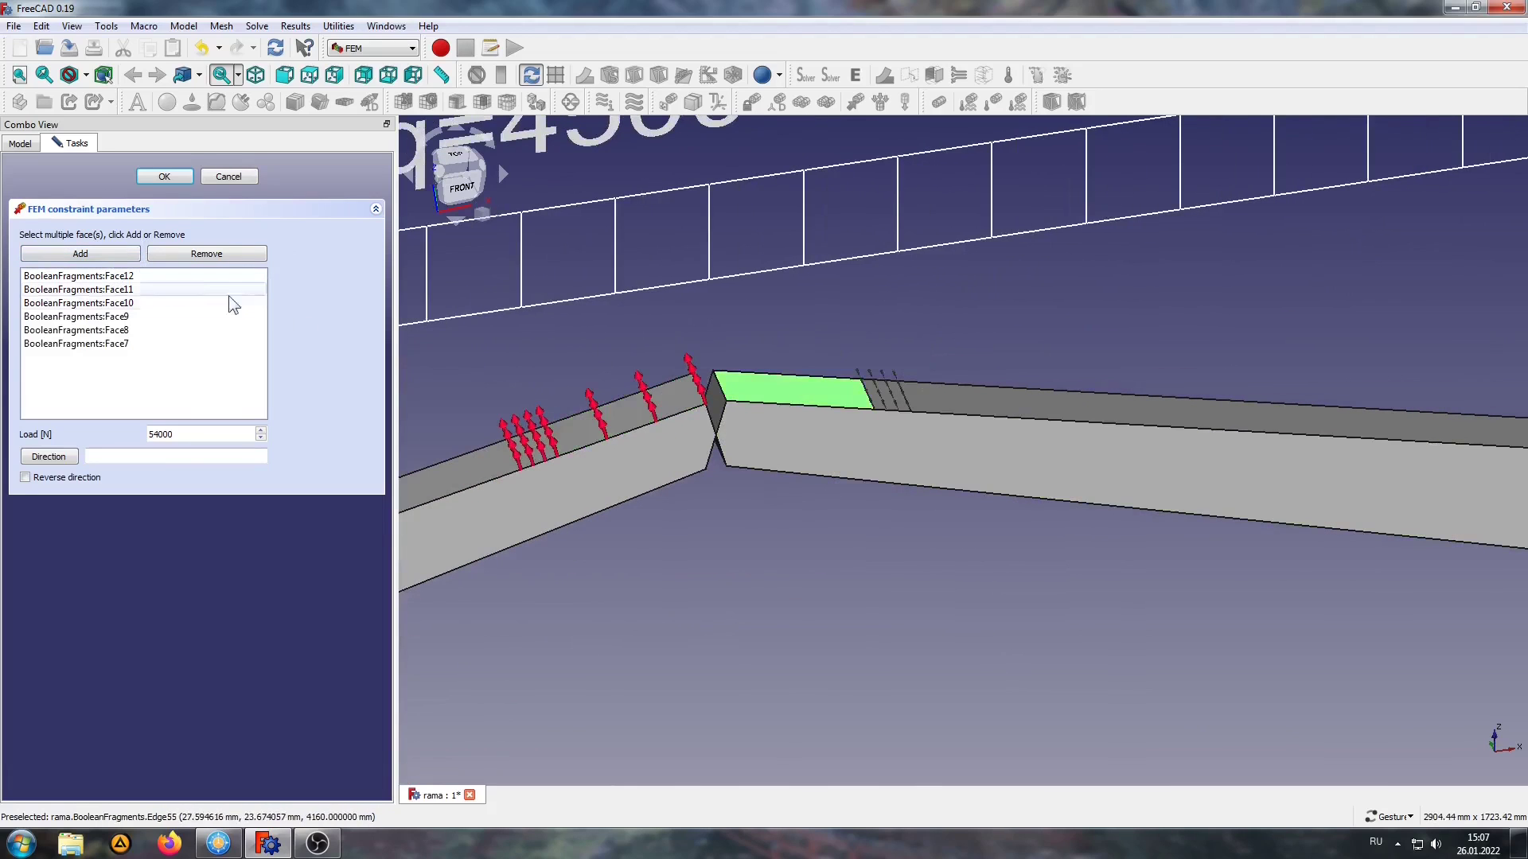
click(94, 256)
click(893, 396)
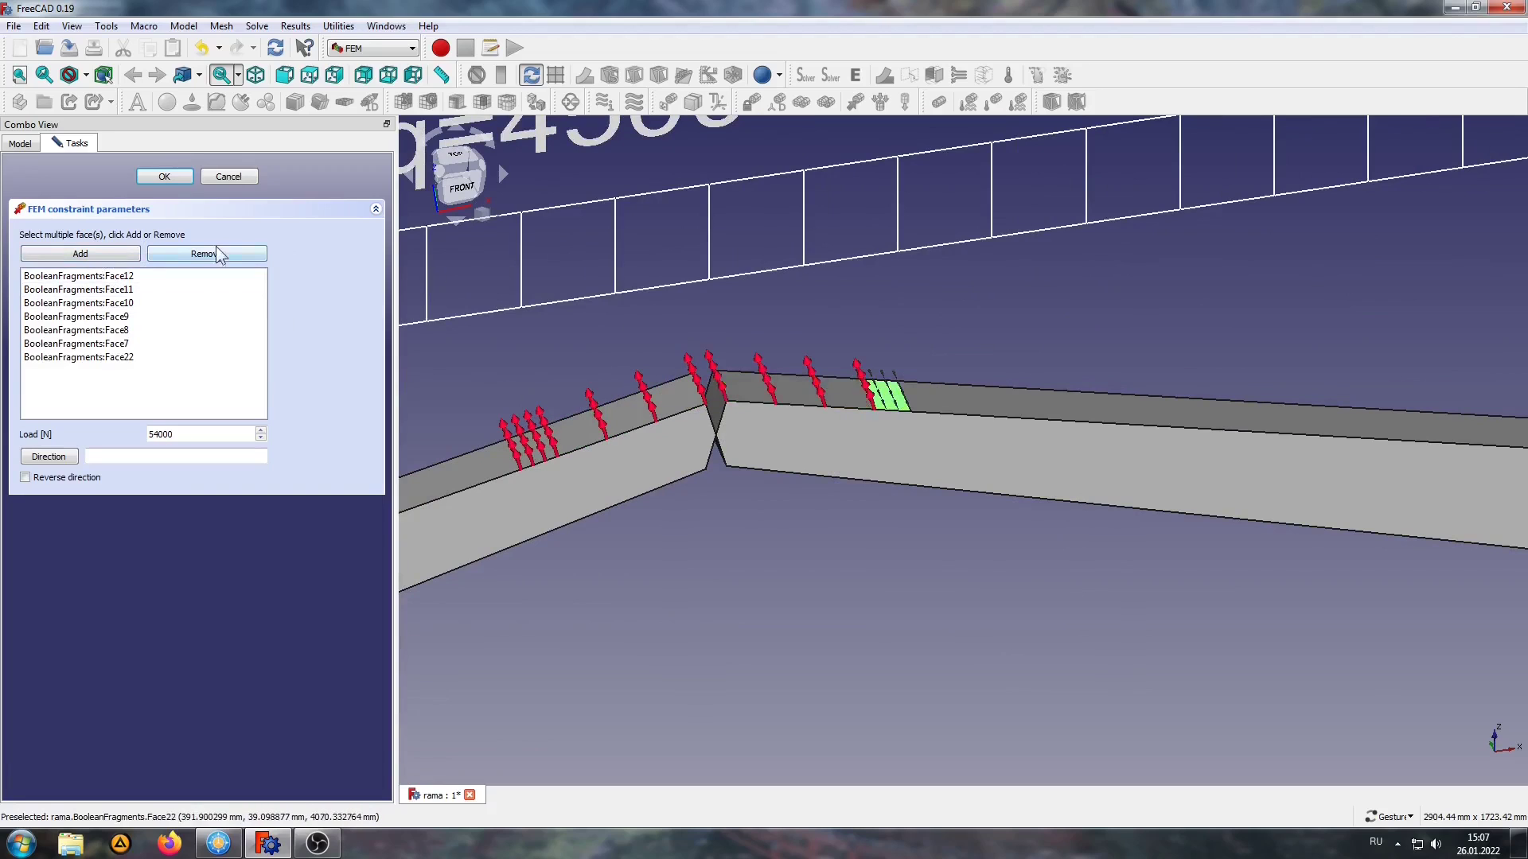
click(106, 255)
click(1090, 406)
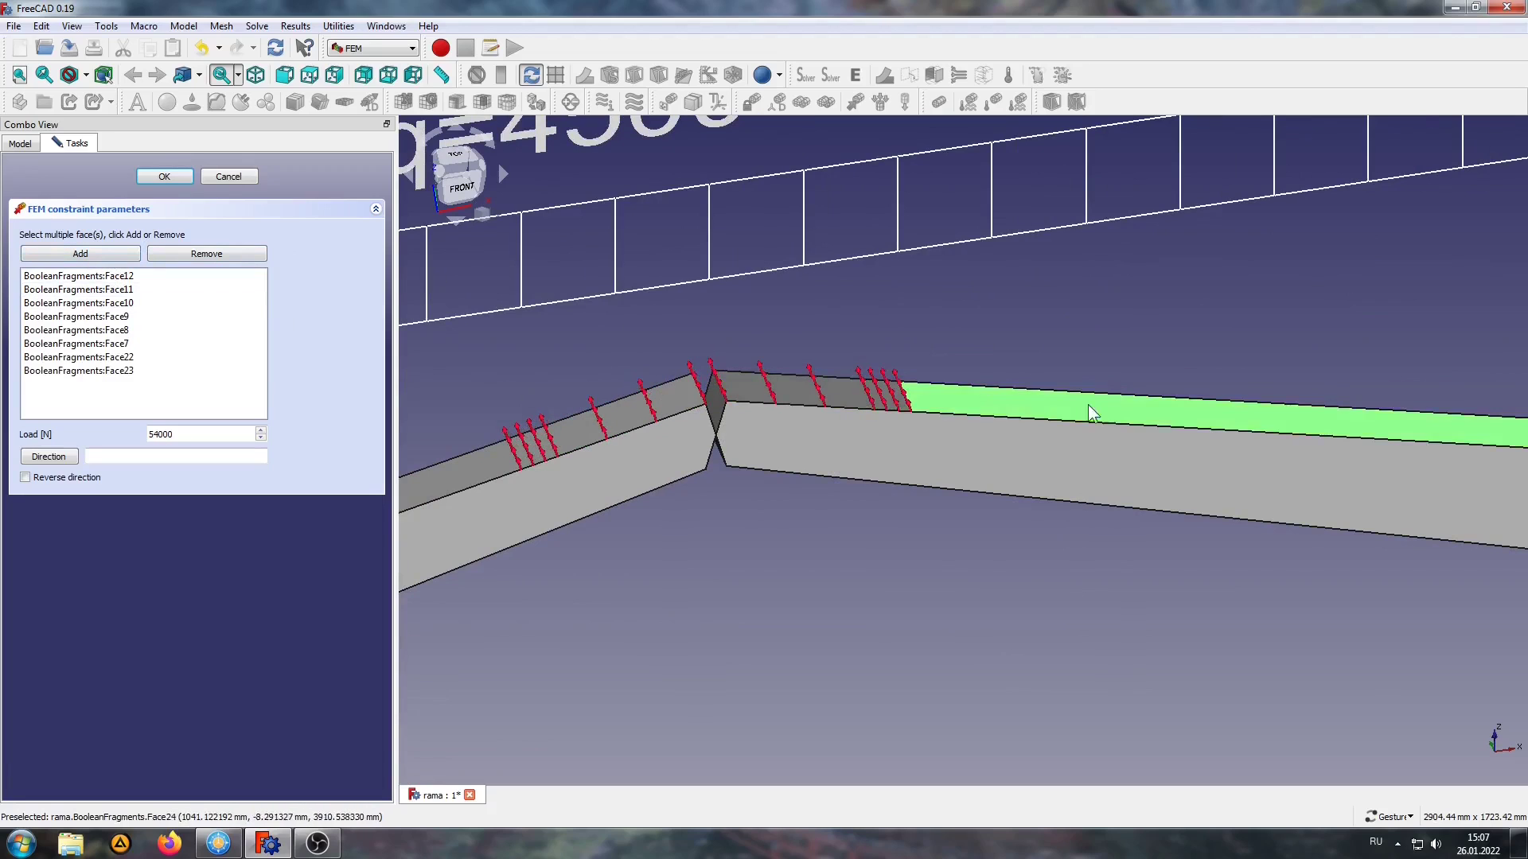
click(80, 254)
scroll(1048, 549, down, 2)
scroll(641, 512, up, 3)
scroll(904, 468, up, 2)
scroll(1039, 459, up, 2)
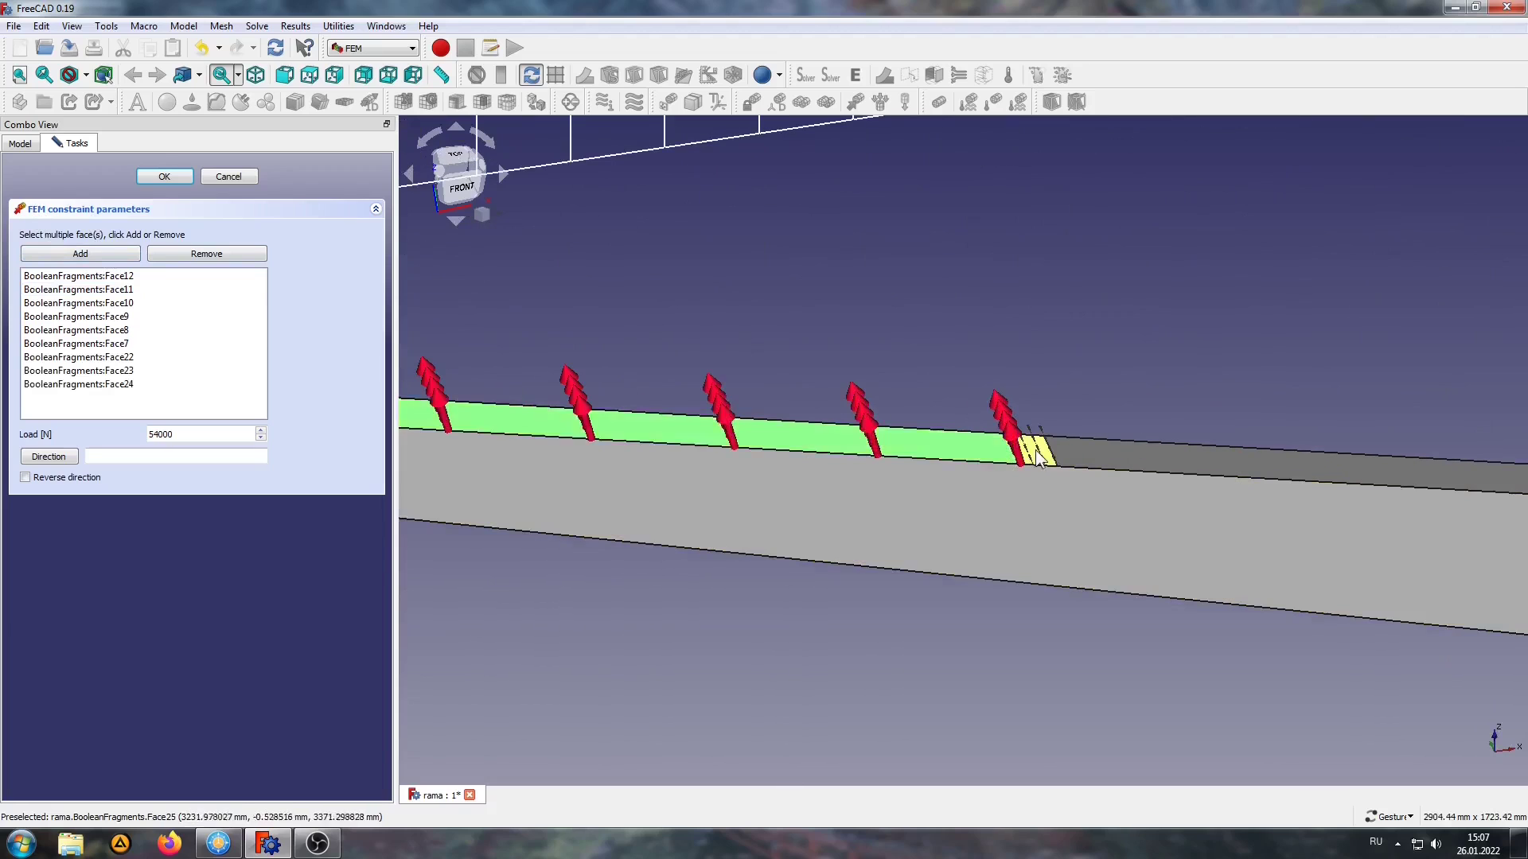
Step: Add Face25, Face26 and the beam's end face Face27 to the loaded faces
click(1037, 460)
click(79, 254)
click(1081, 446)
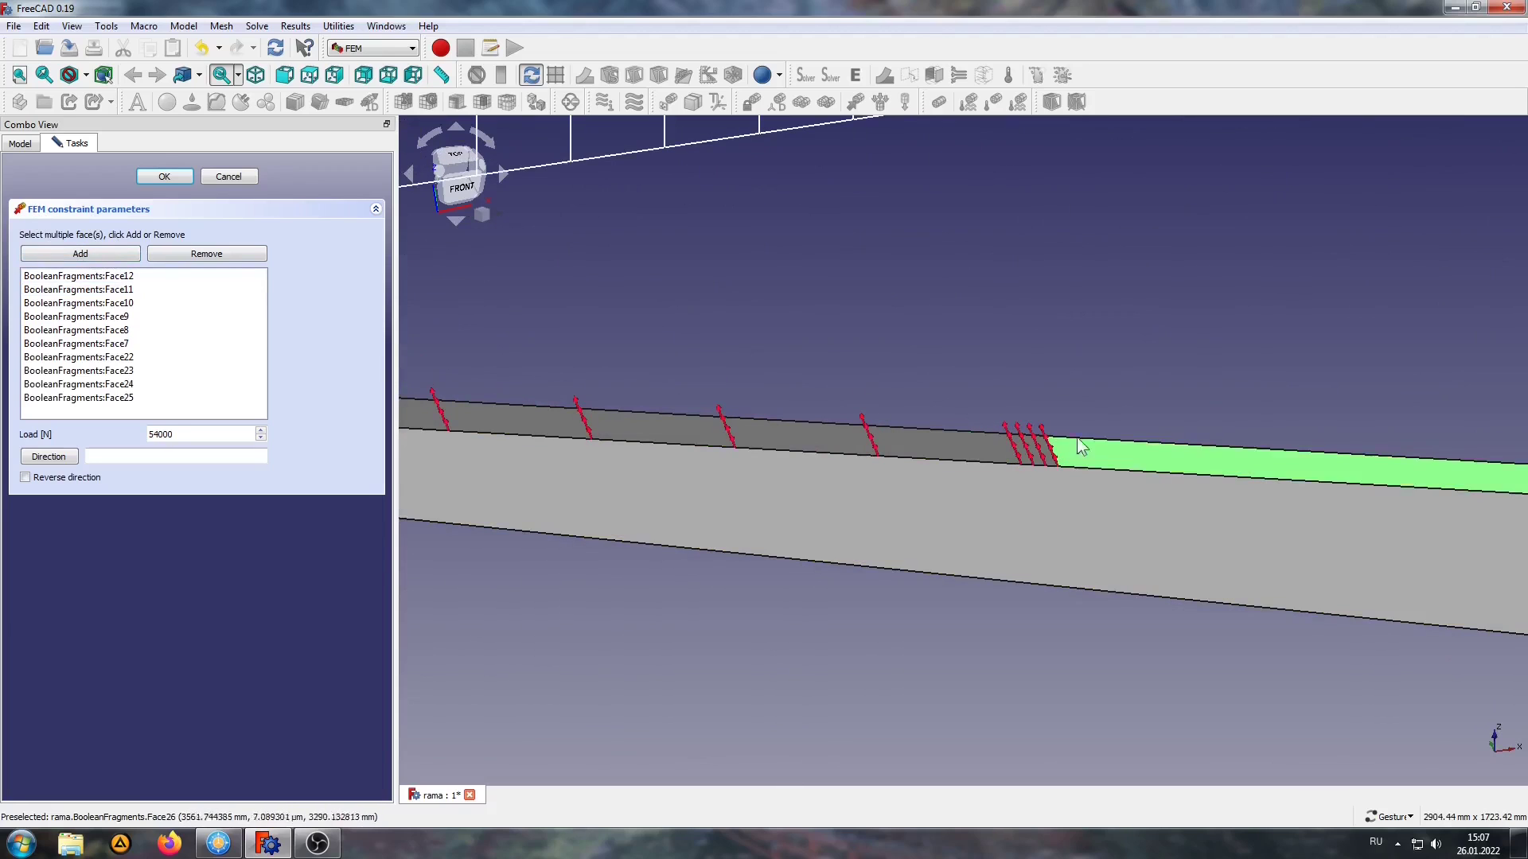
click(94, 254)
scroll(895, 465, down, 3)
right_drag(1438, 527, 746, 494)
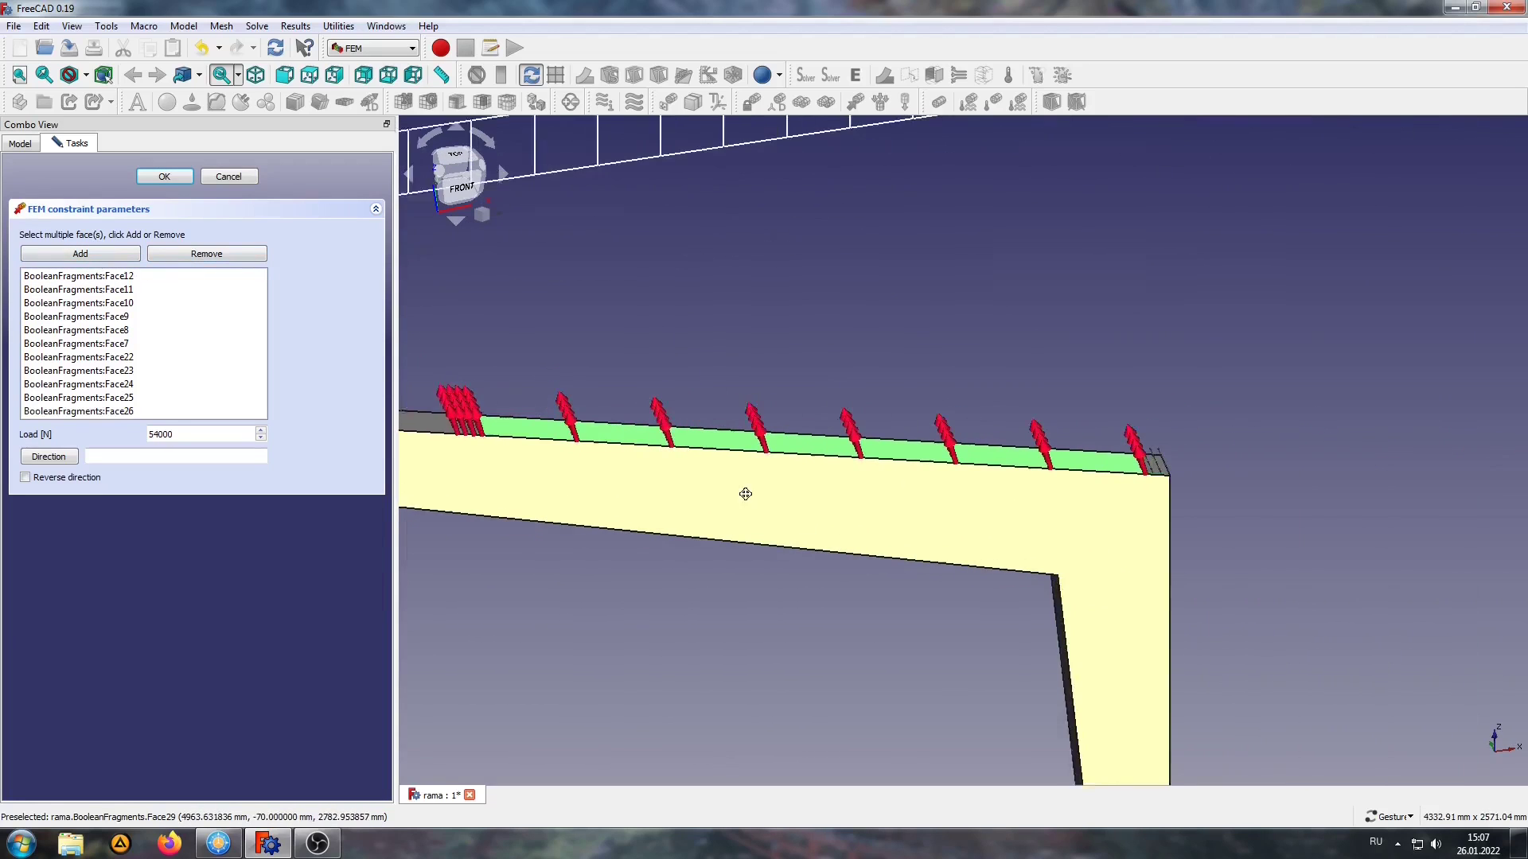
scroll(1122, 466, up, 3)
click(1082, 474)
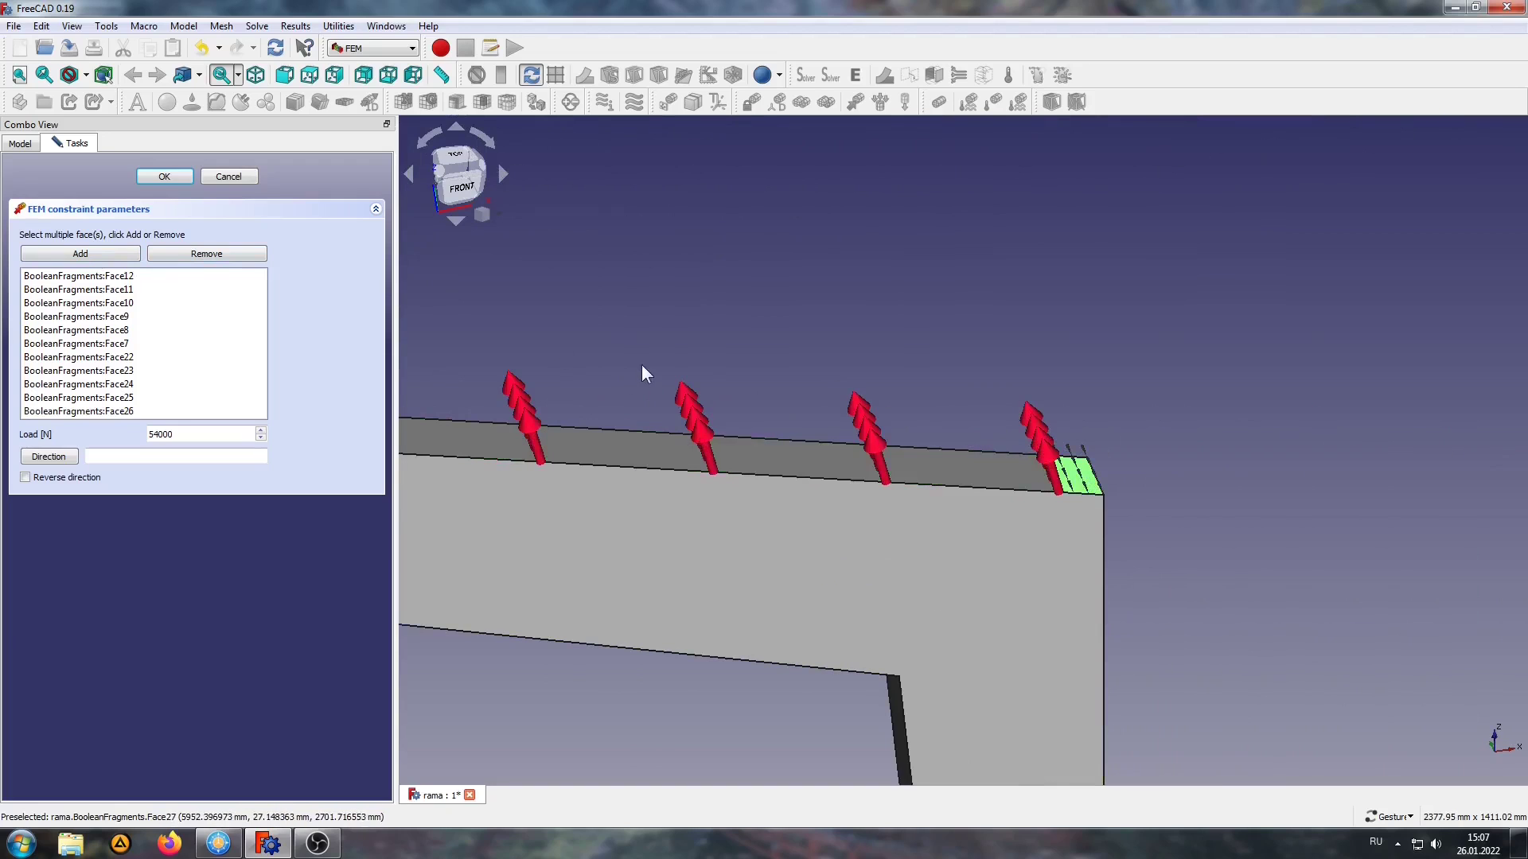
click(64, 255)
scroll(1129, 365, down, 2)
scroll(648, 580, down, 2)
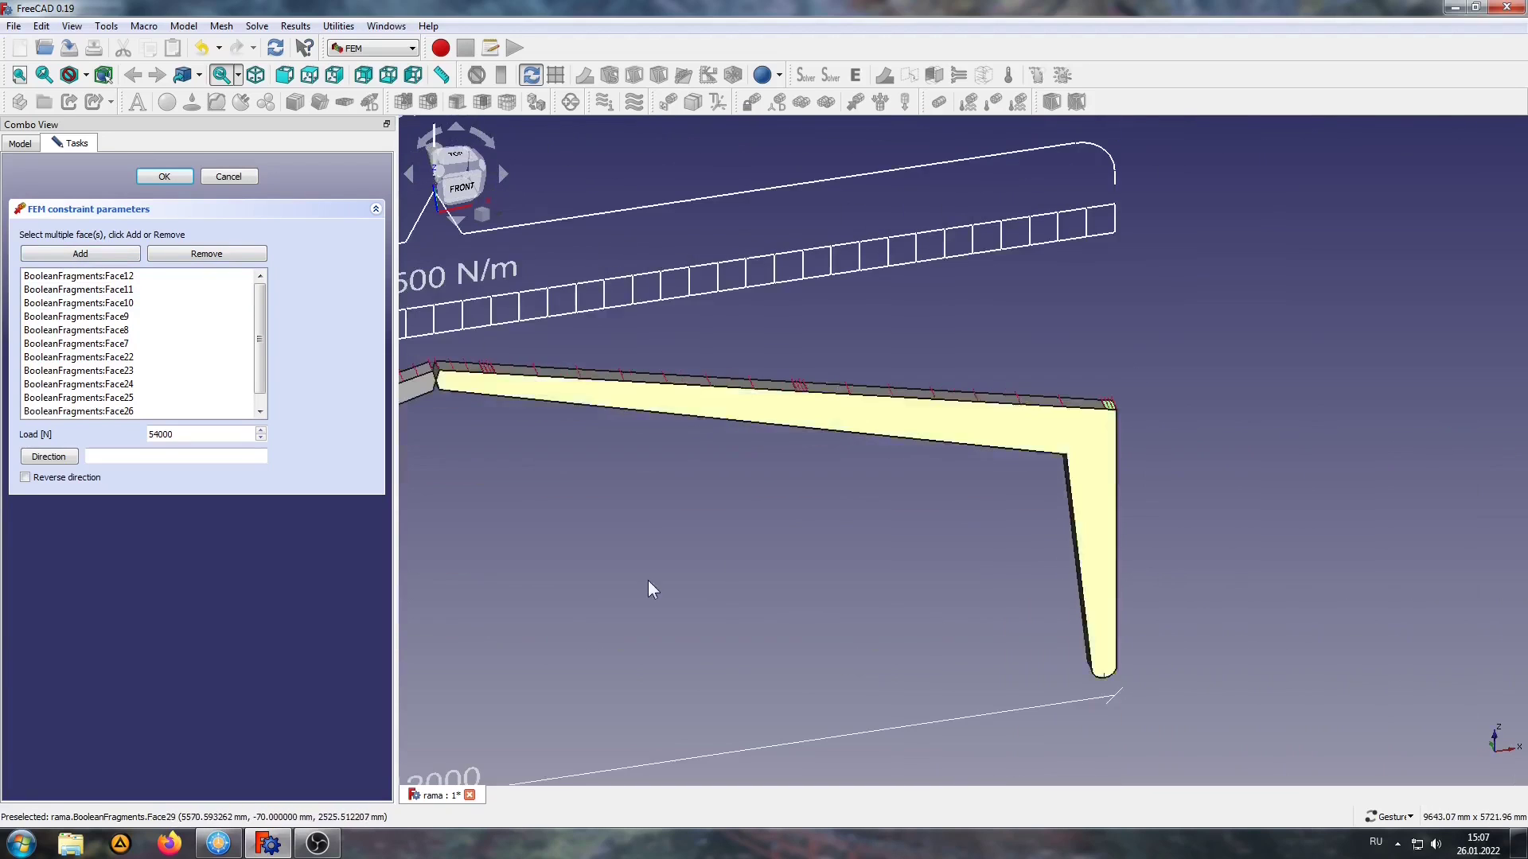
right_drag(648, 580, 1345, 464)
scroll(1108, 471, down, 2)
scroll(708, 542, up, 2)
scroll(1050, 635, up, 1)
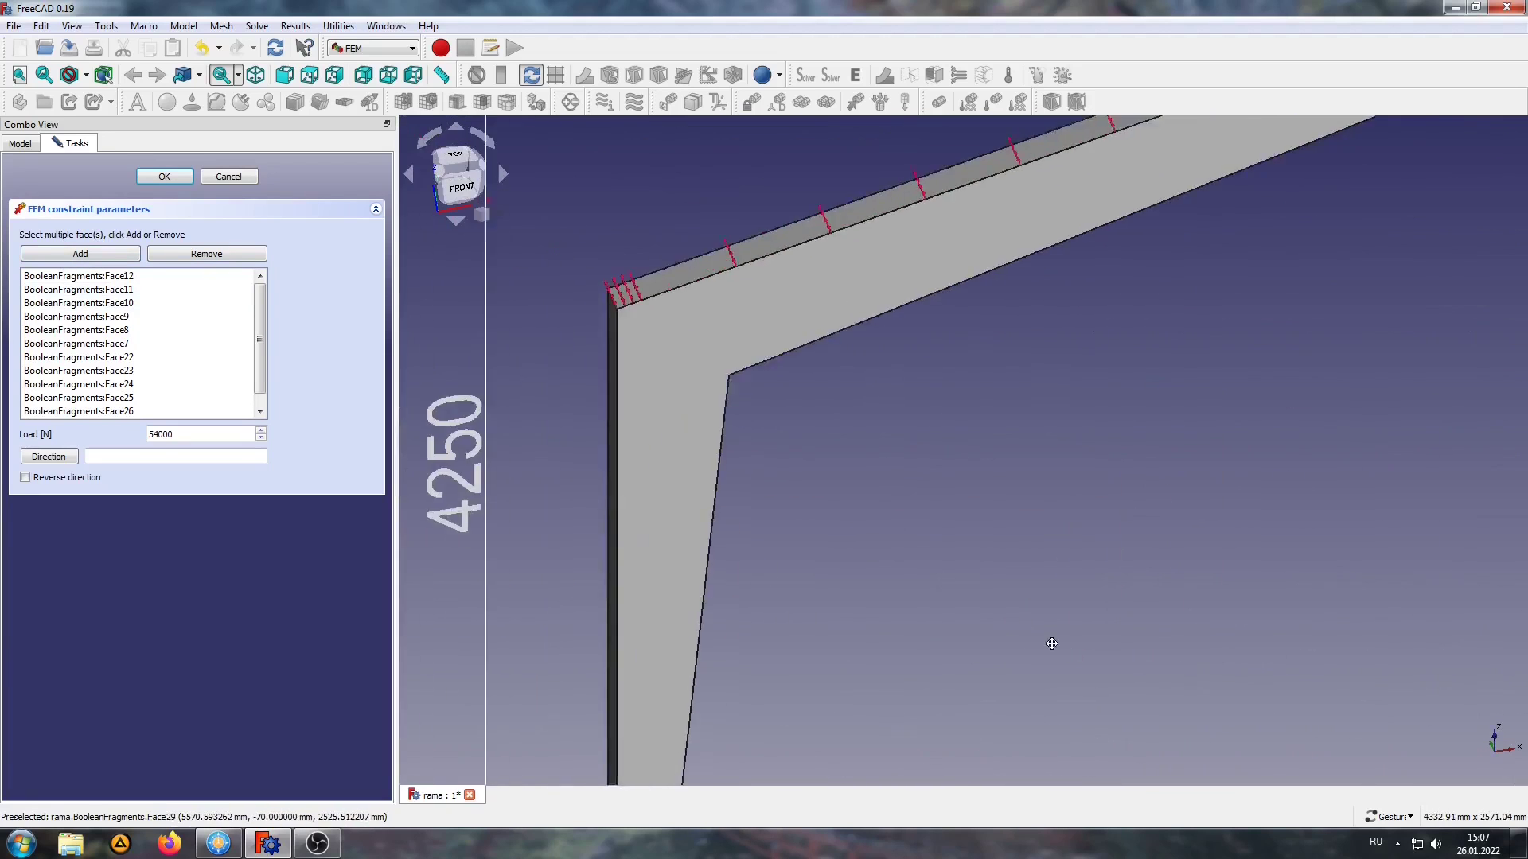
scroll(729, 636, up, 1)
scroll(653, 342, up, 2)
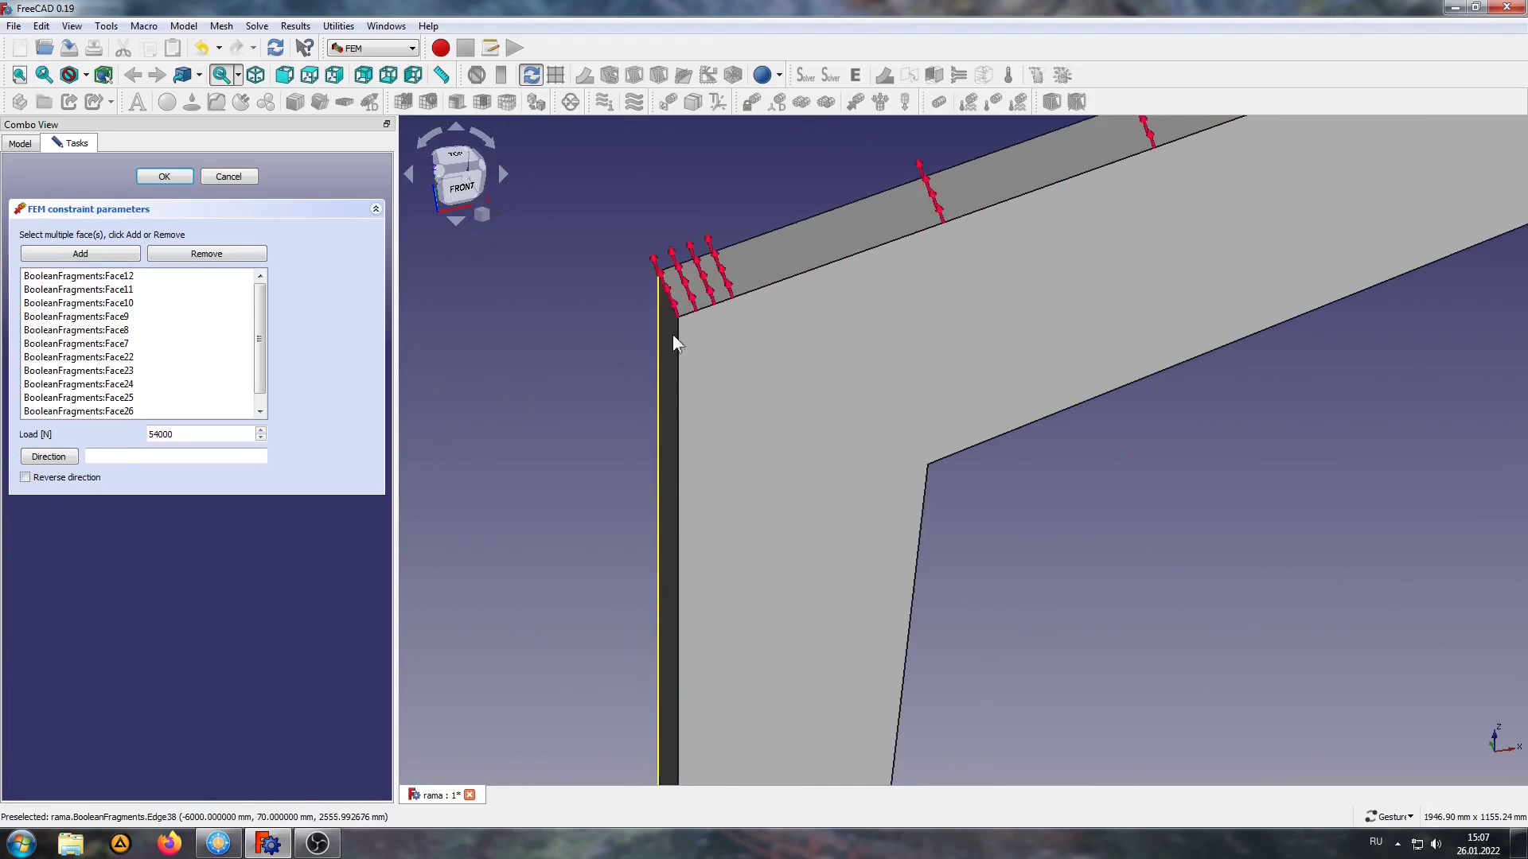
Step: Direct the 54000 N load along the vertical column edge, reversed downward, and confirm the constraint
click(48, 456)
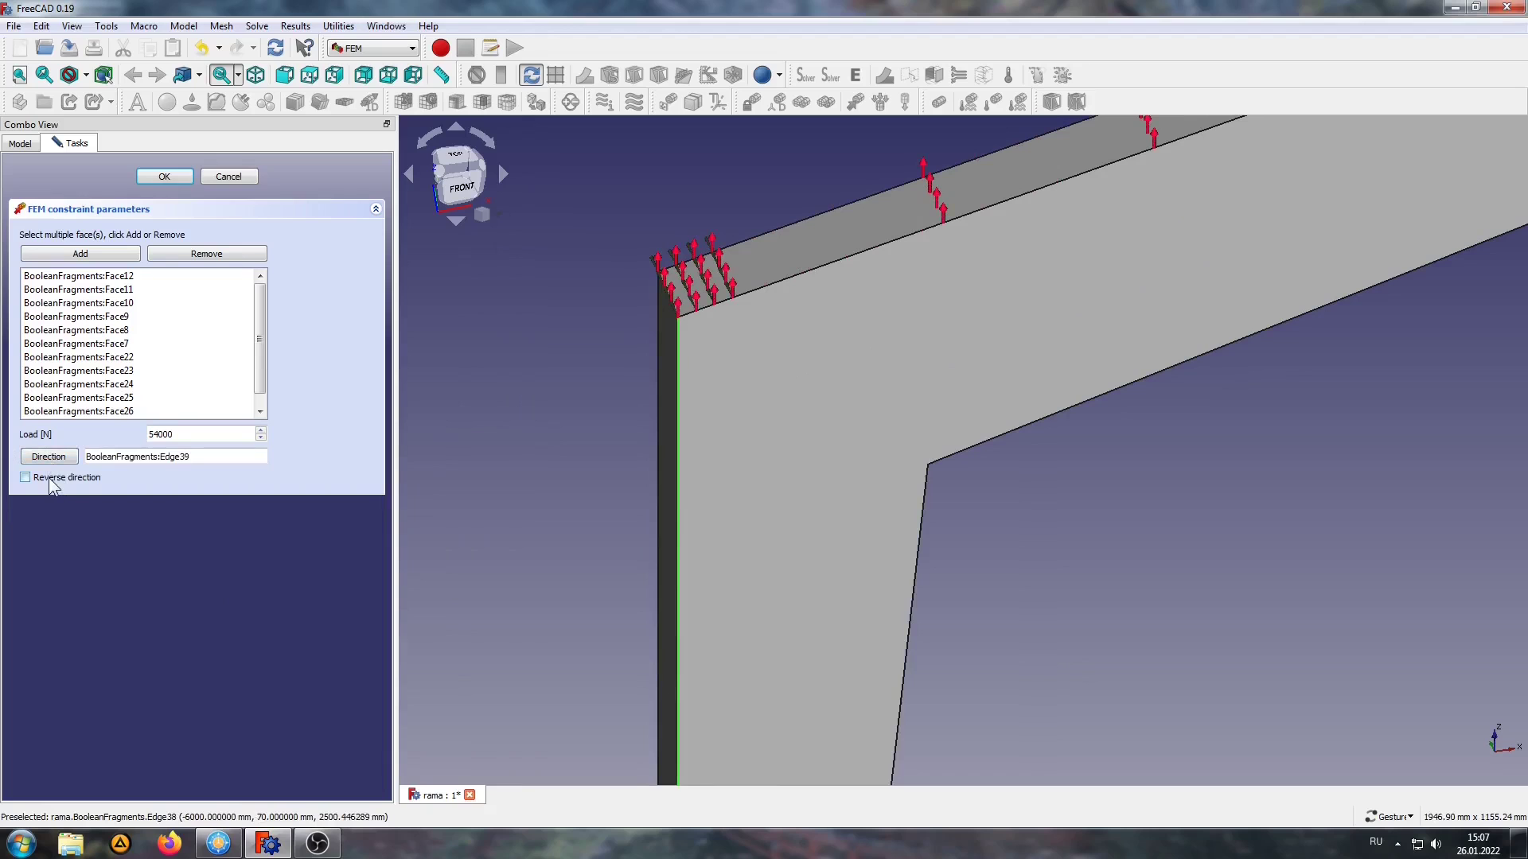
click(49, 477)
scroll(747, 485, down, 2)
scroll(747, 484, down, 2)
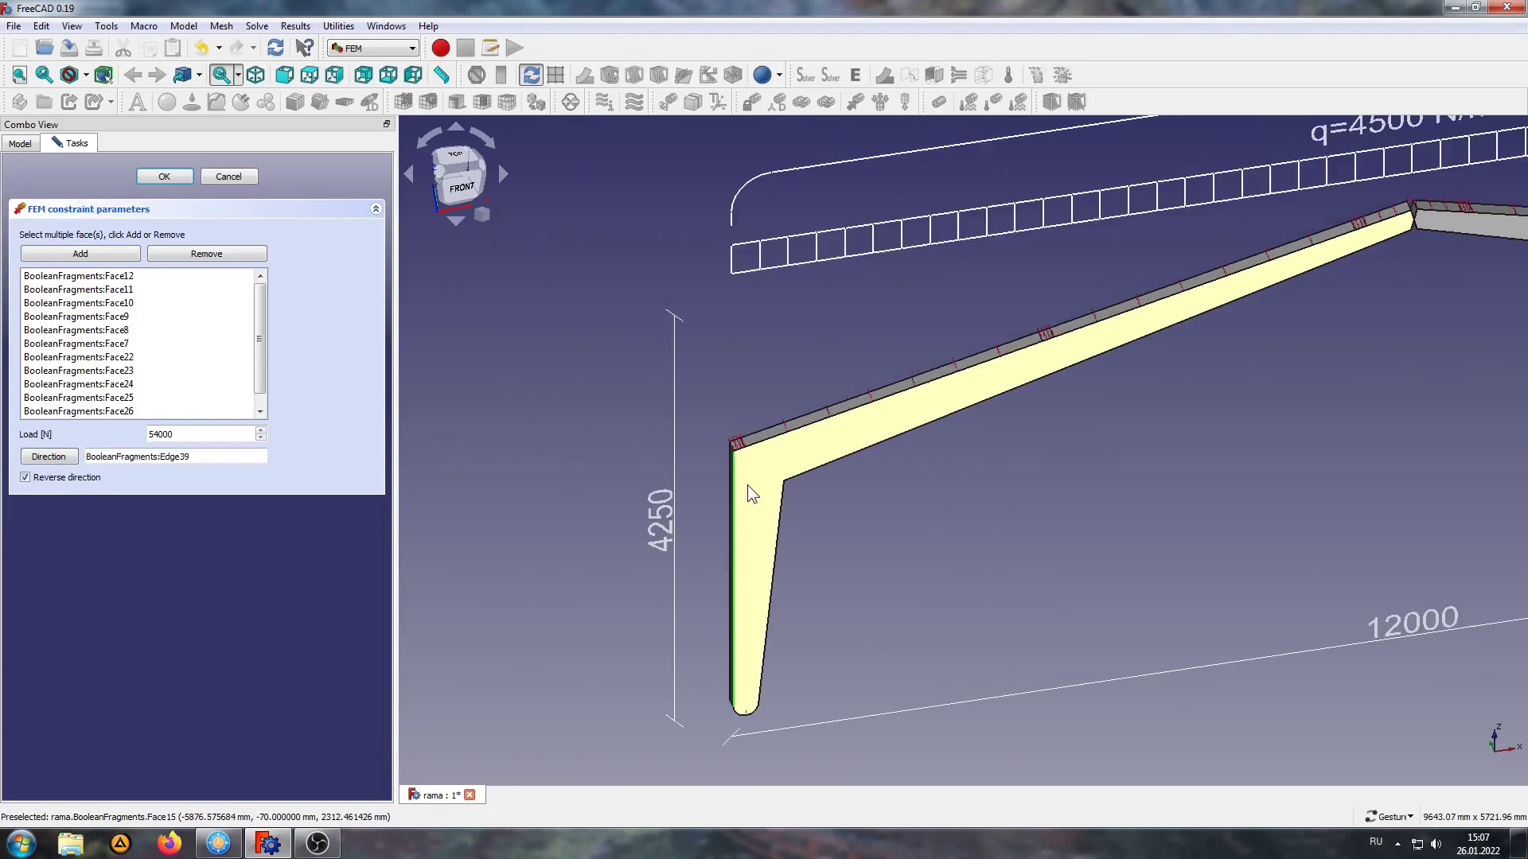
scroll(747, 485, down, 3)
mouse_move(1252, 528)
right_down()
mouse_move(1014, 479)
mouse_move(1081, 471)
right_up()
scroll(1025, 468, down, 3)
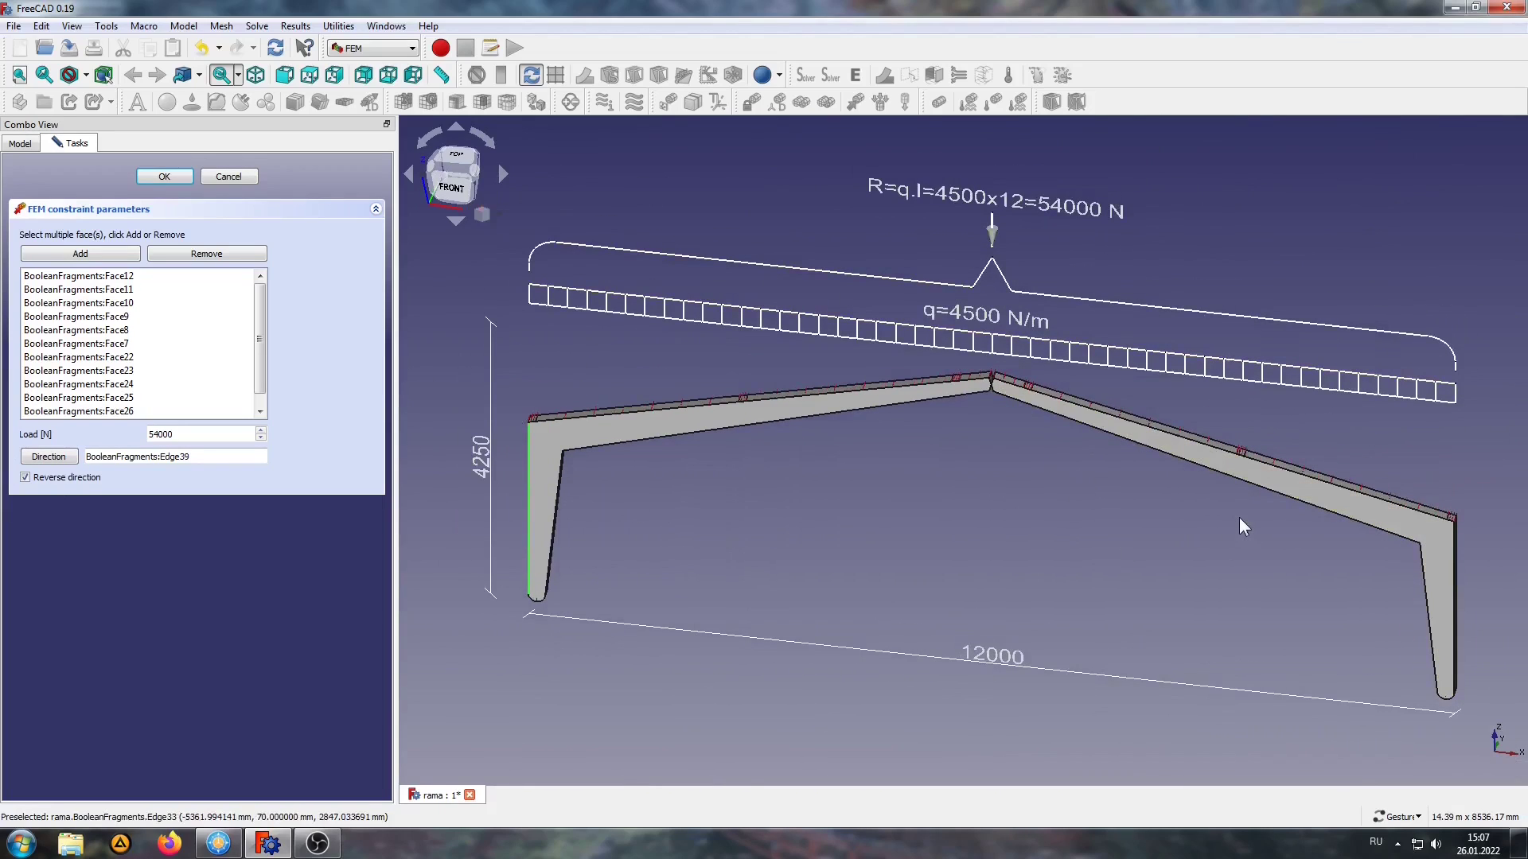
click(164, 177)
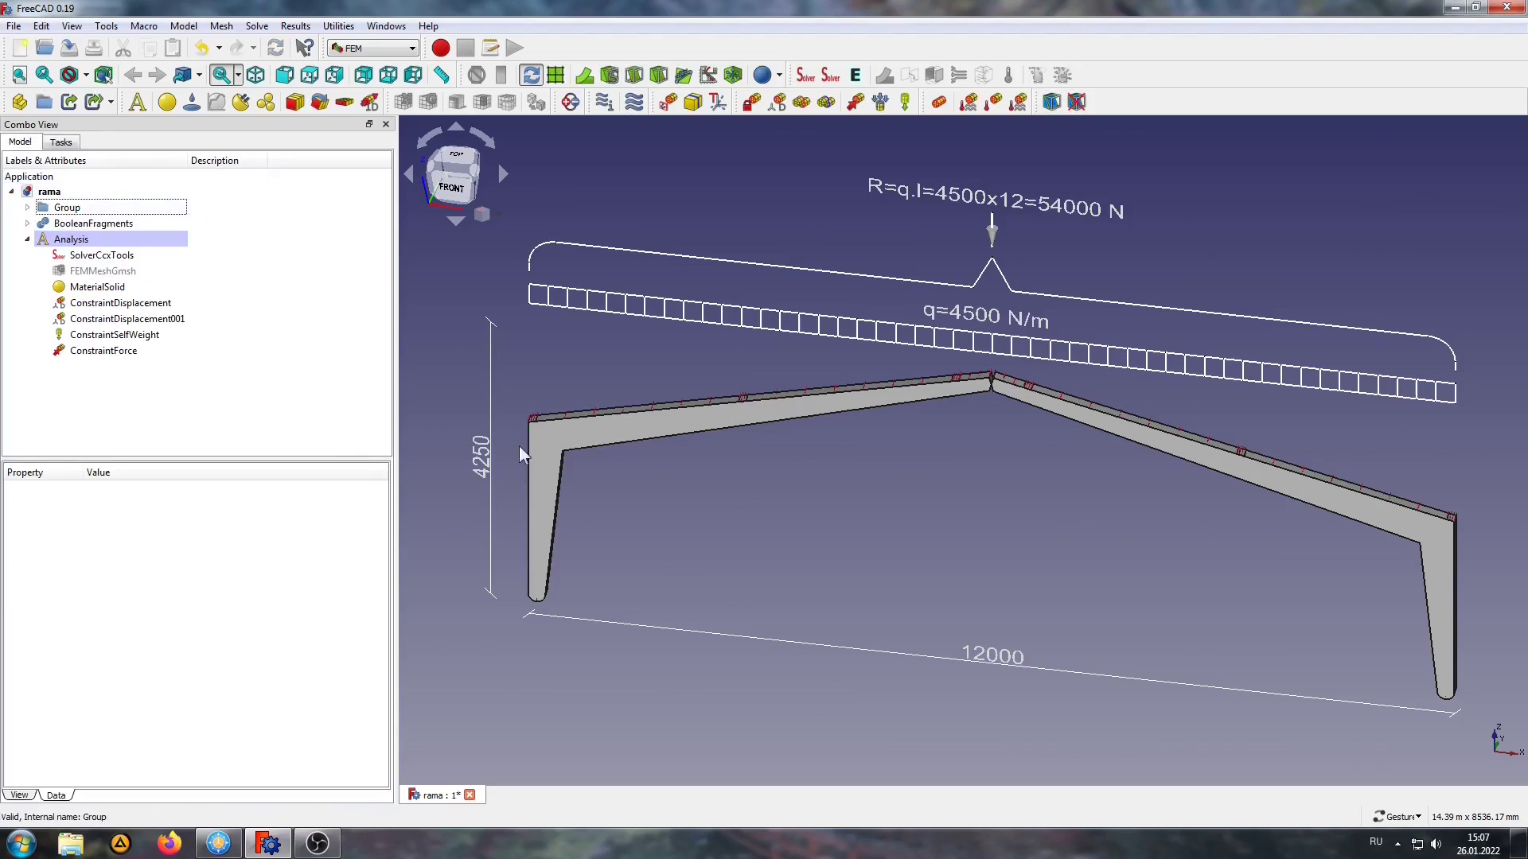
Step: In front view, write the .inp file and run CalculiX, then select the new CCX_Results
click(451, 187)
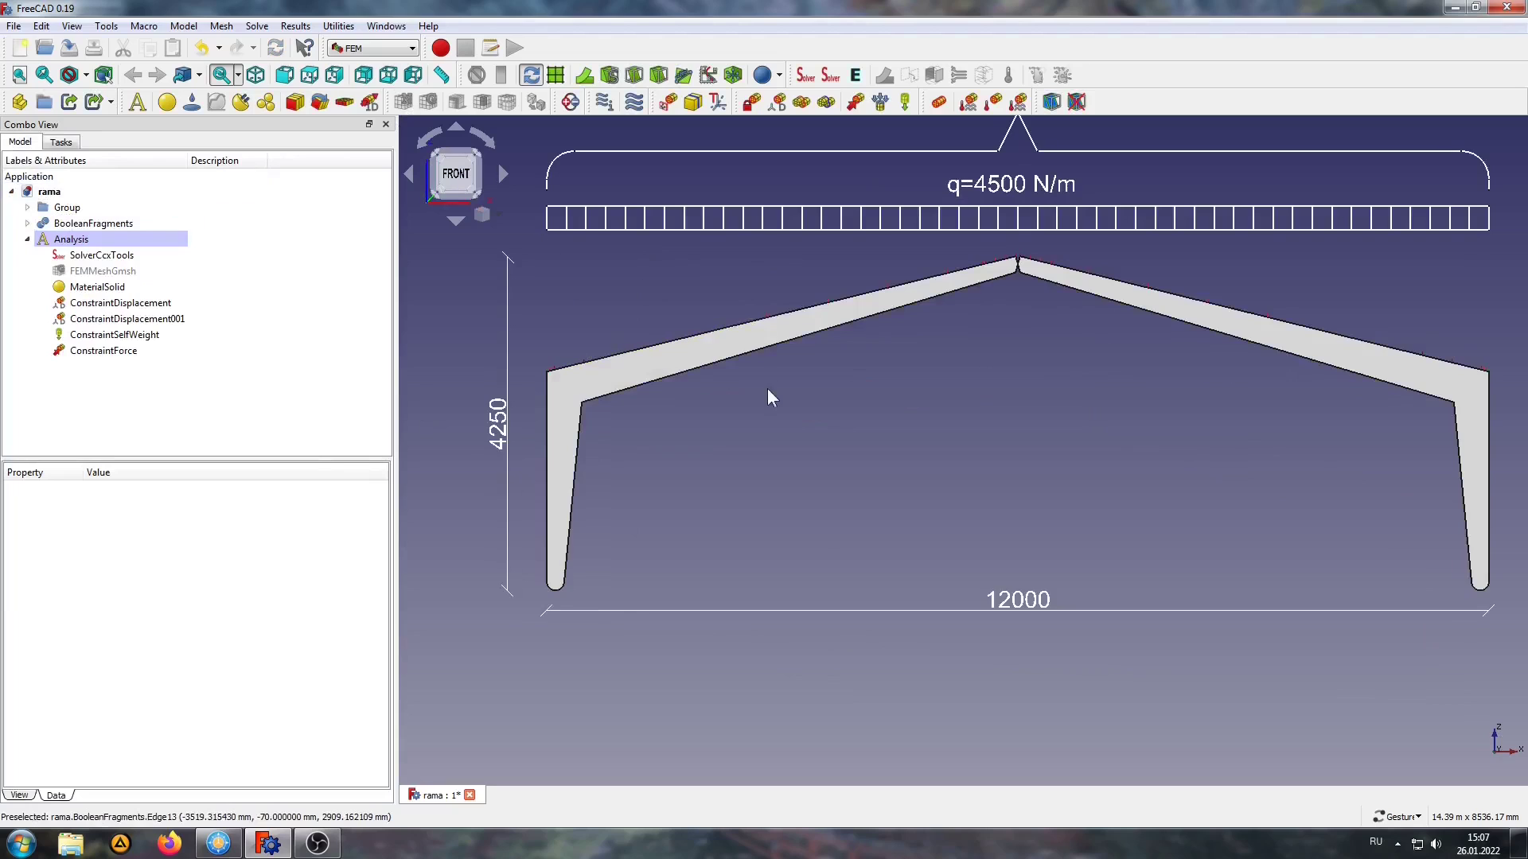
right_drag(767, 394, 738, 495)
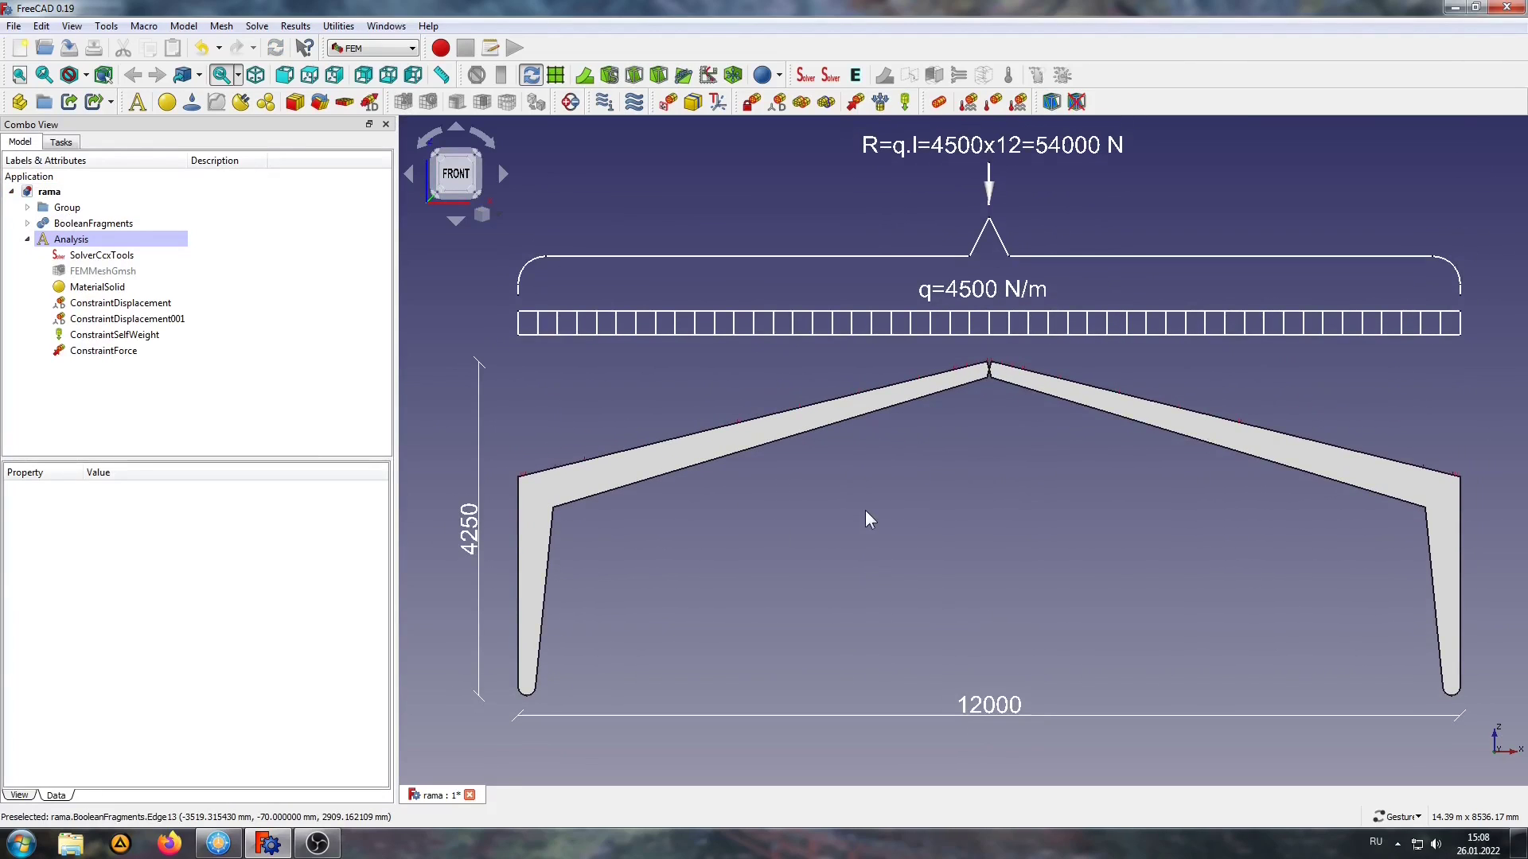
double_click(101, 255)
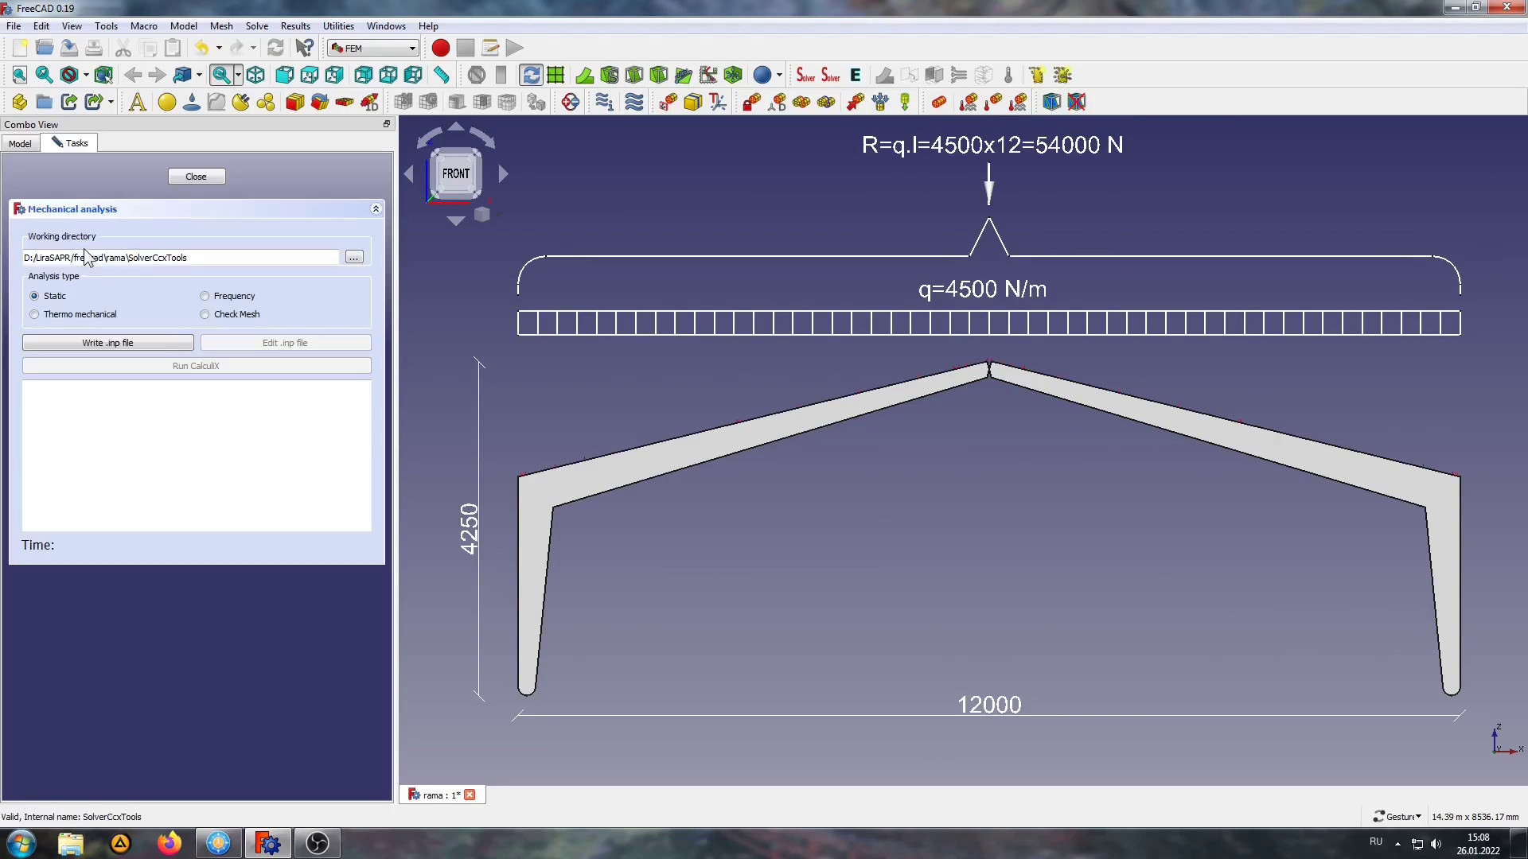
click(100, 350)
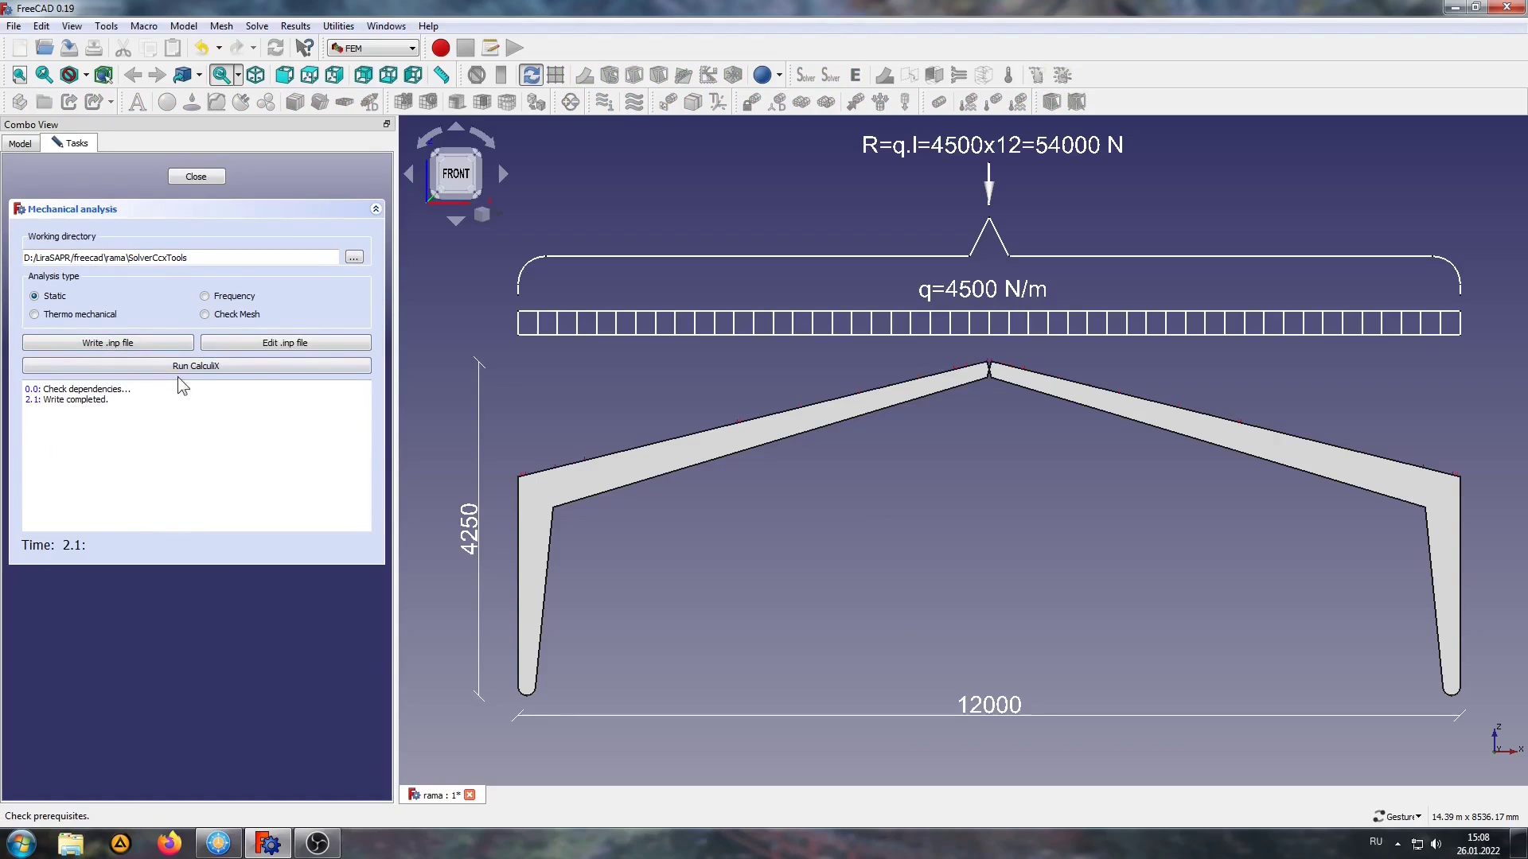
click(178, 365)
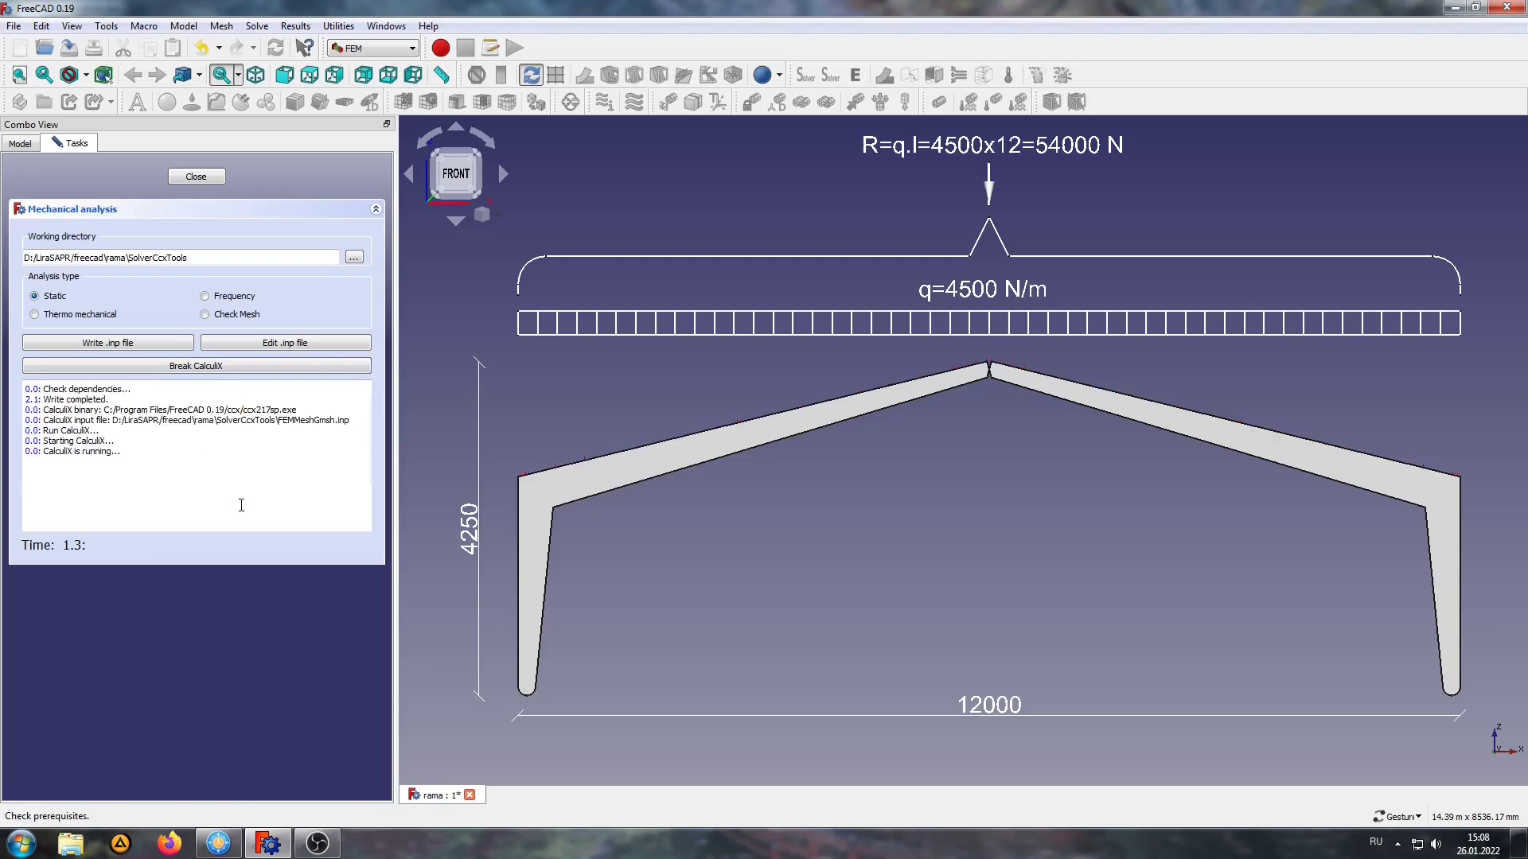
click(196, 178)
click(101, 367)
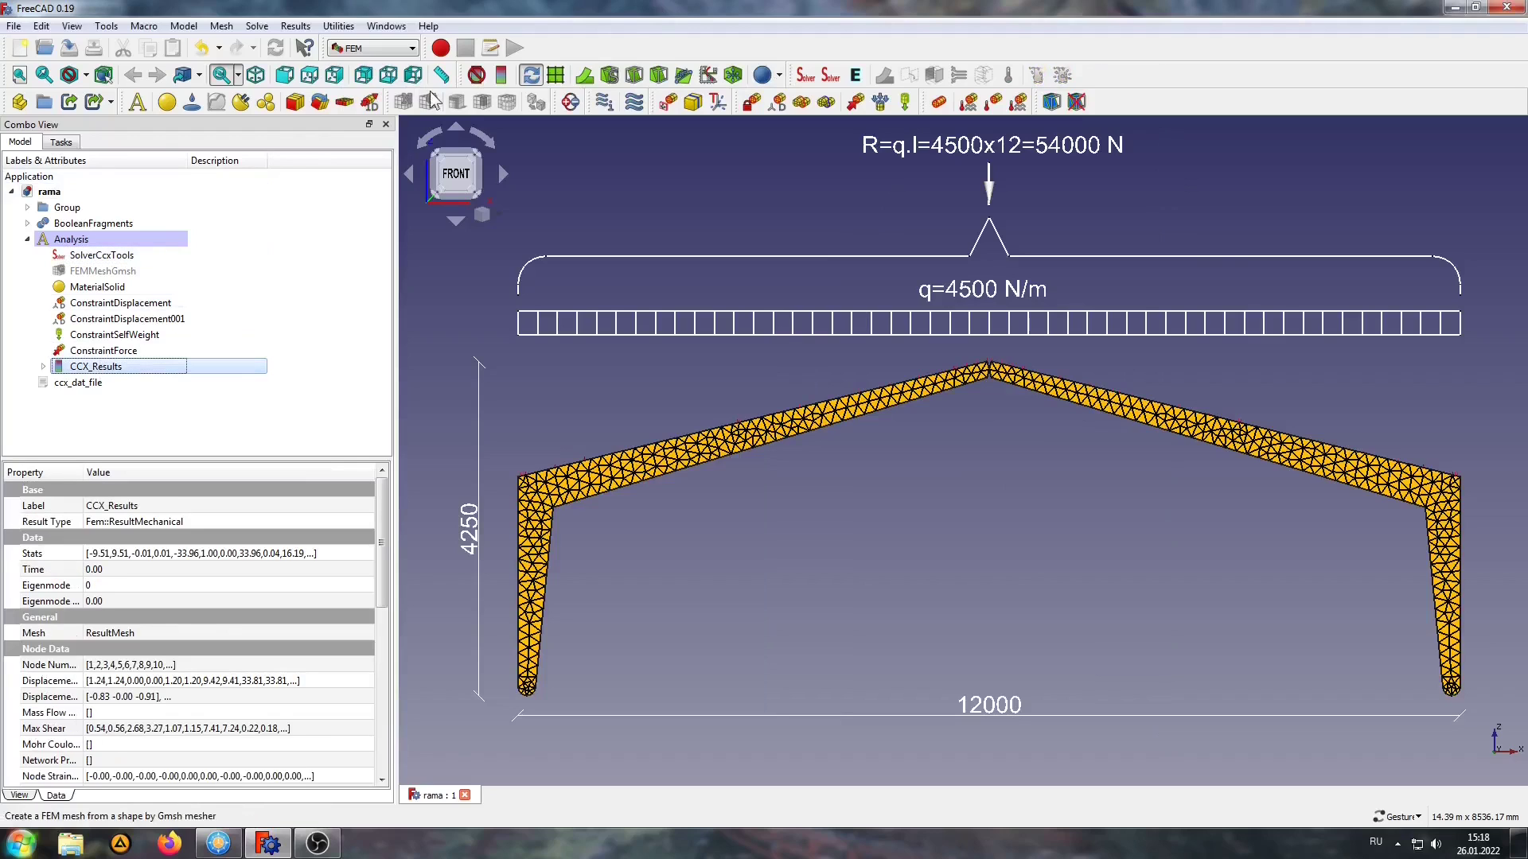
Step: Open the result display and hide the Group of dimension and load annotations
click(501, 77)
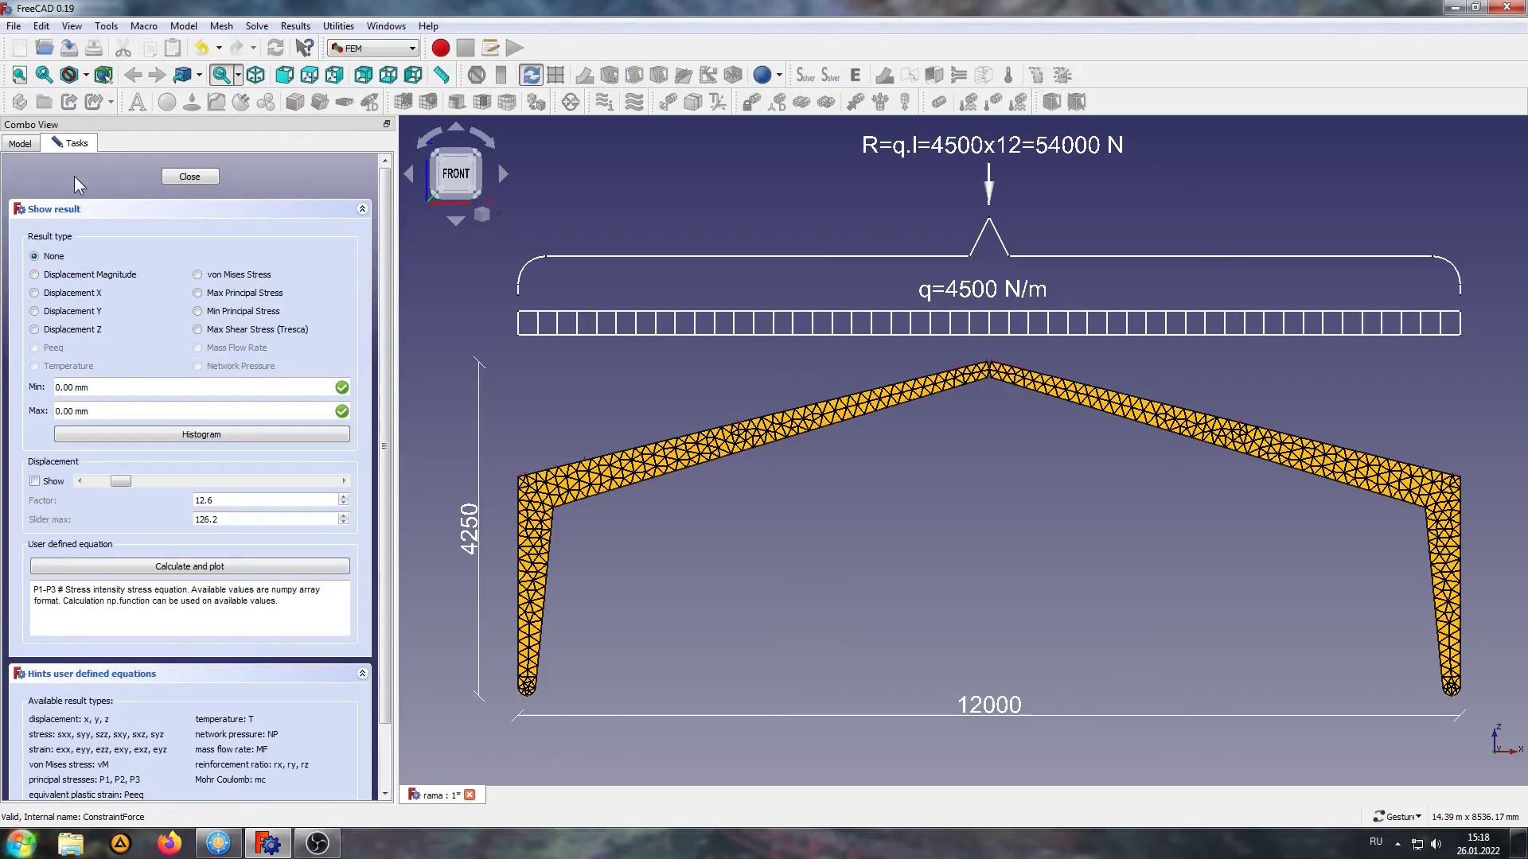
click(189, 176)
click(70, 212)
key(space)
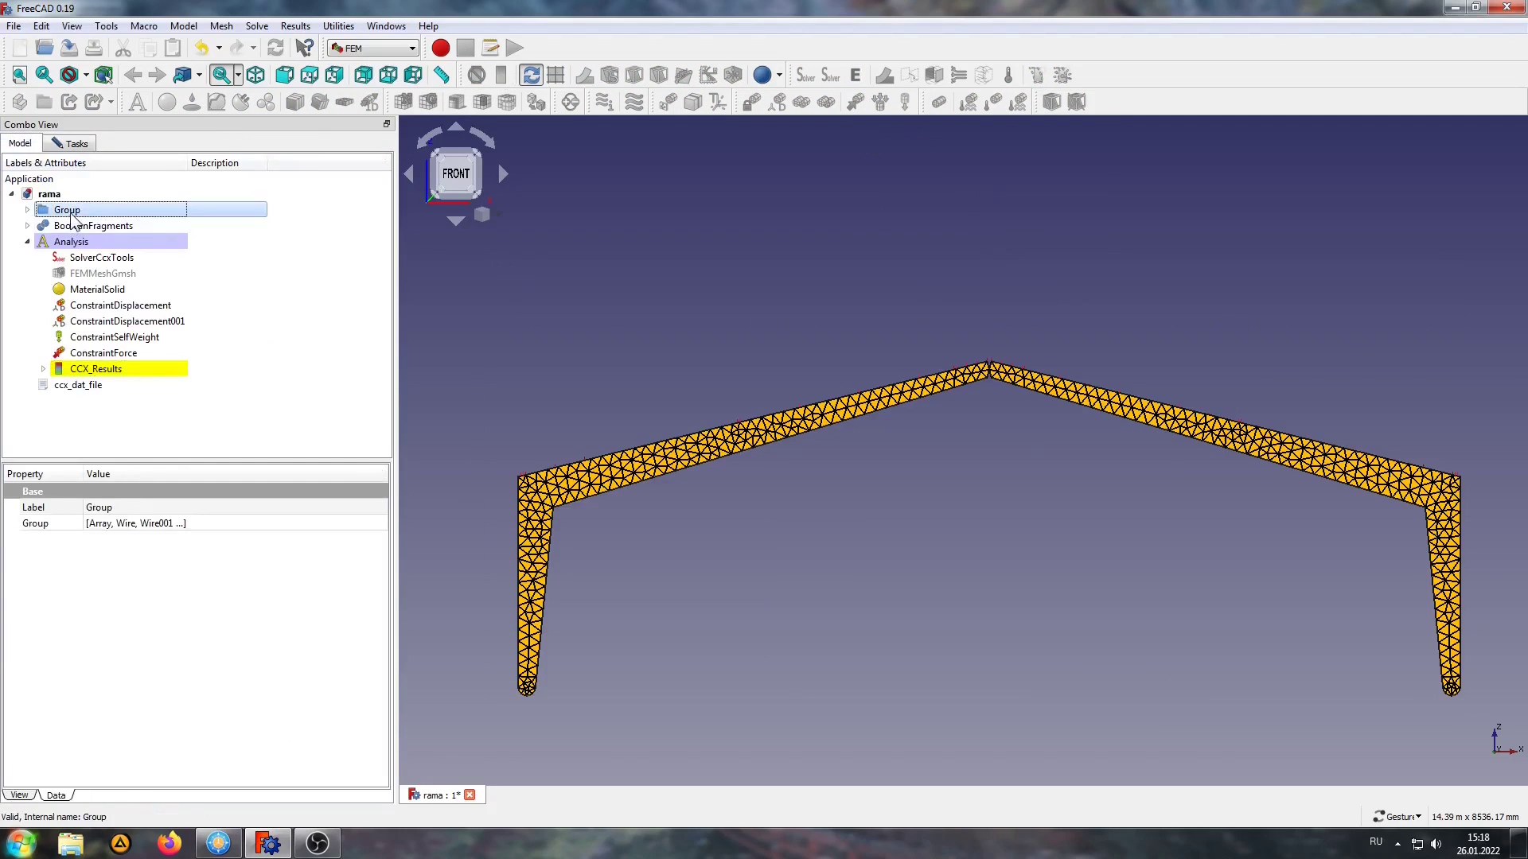
click(68, 144)
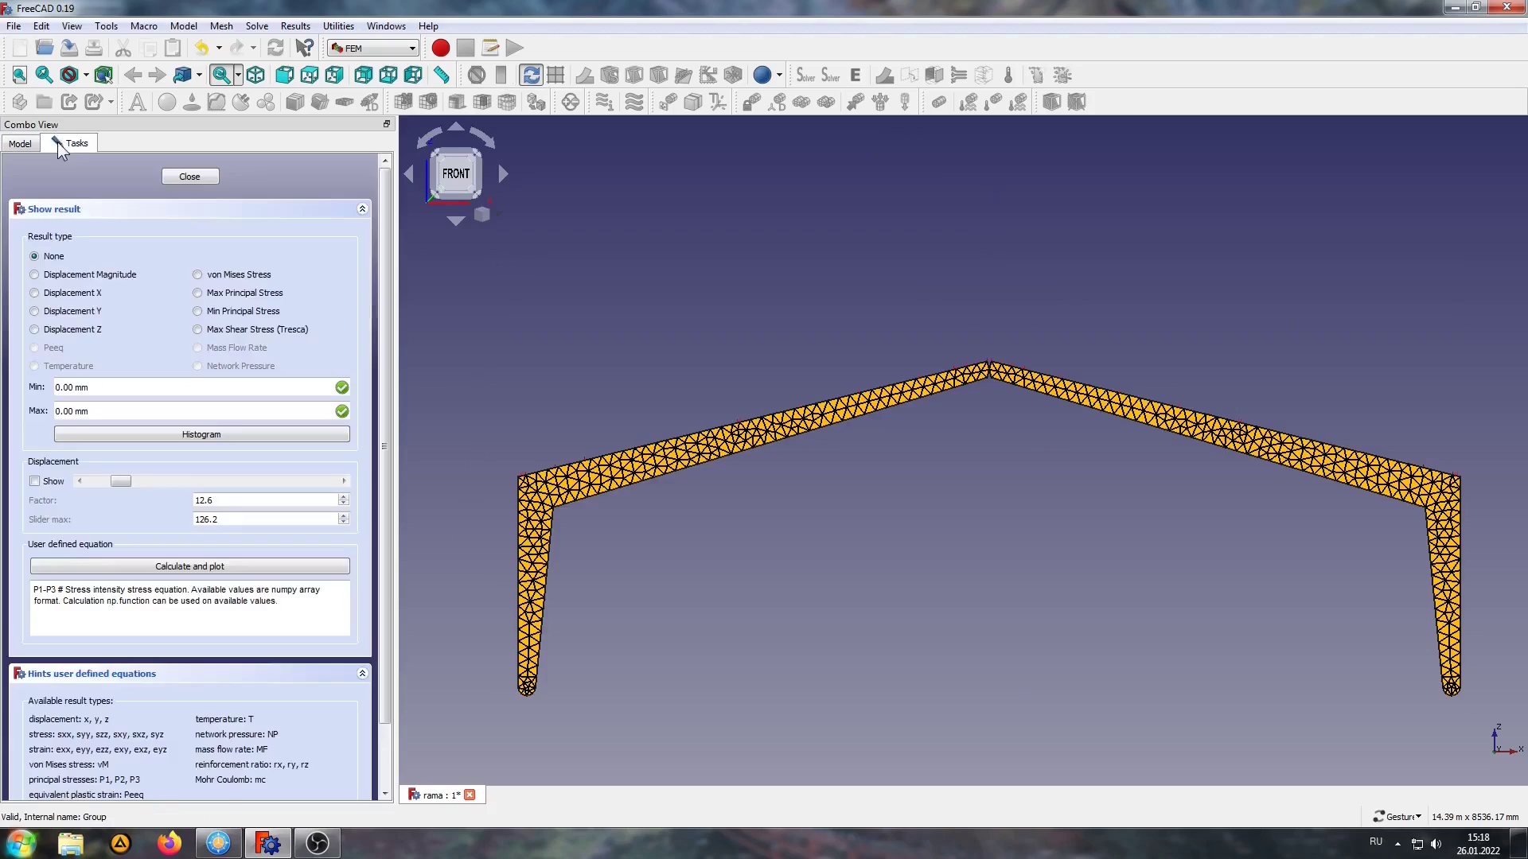
Step: Plot Z displacement (−33.96 to 1.00 mm) with the deformed shape shown and scaled
click(34, 275)
right_drag(702, 367, 677, 291)
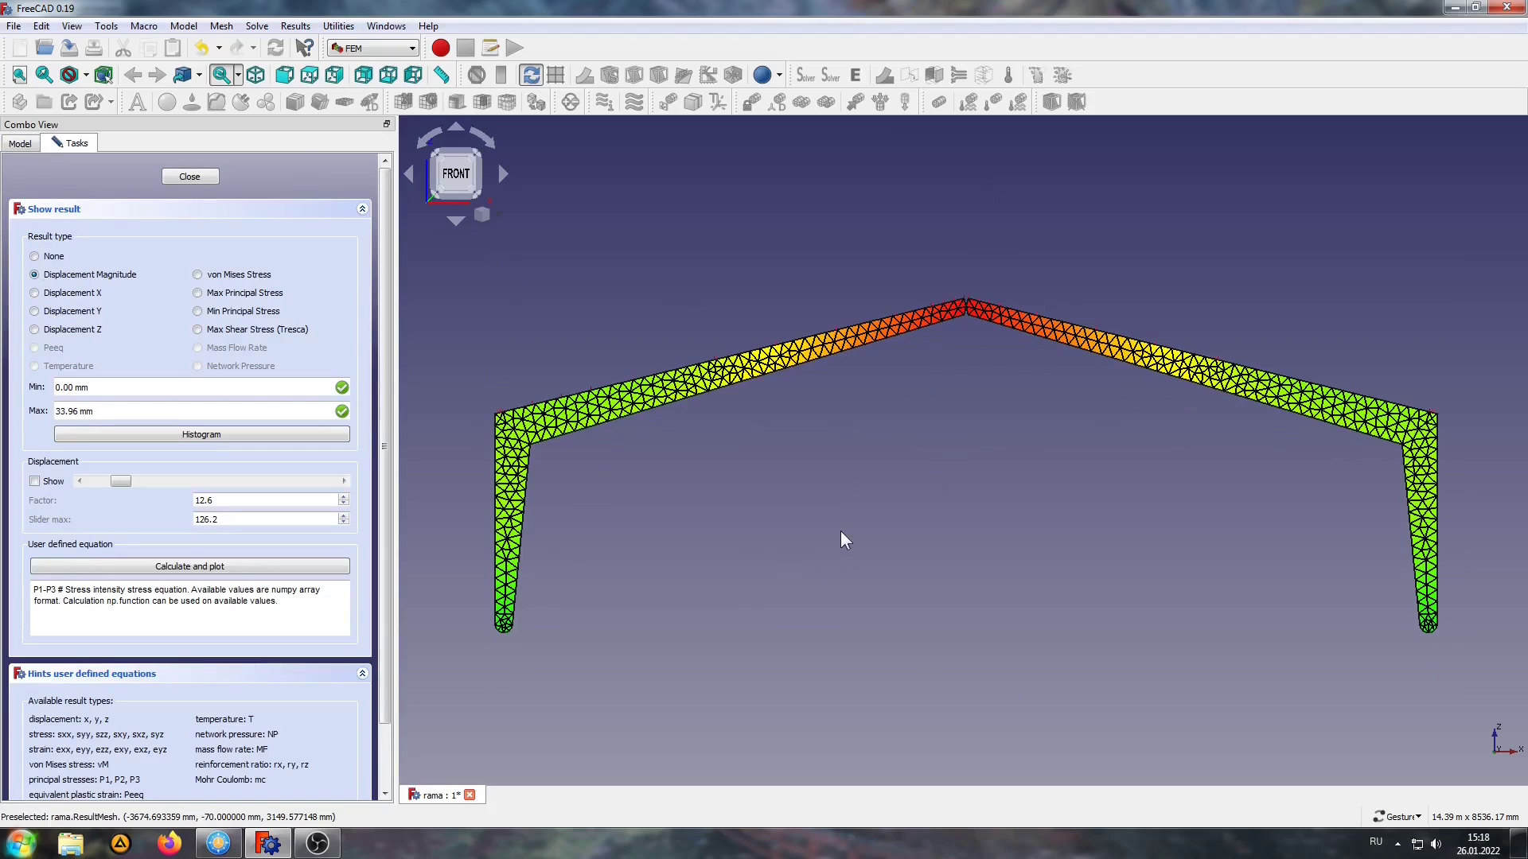
click(87, 336)
click(35, 481)
drag(121, 480, 185, 481)
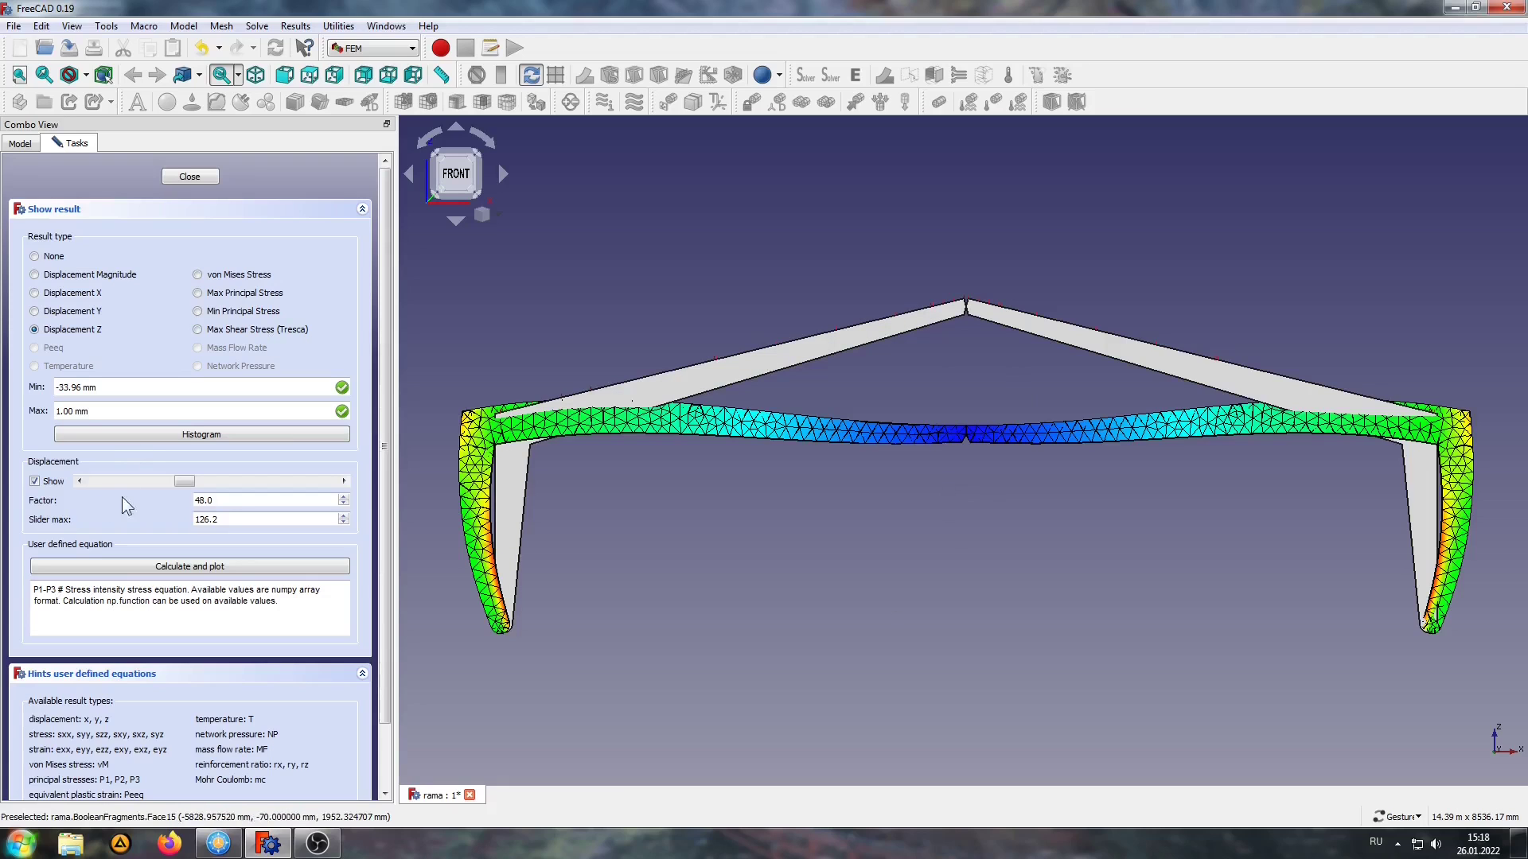
mouse_move(185, 481)
mouse_down()
mouse_move(90, 477)
mouse_move(207, 476)
mouse_move(99, 465)
mouse_up()
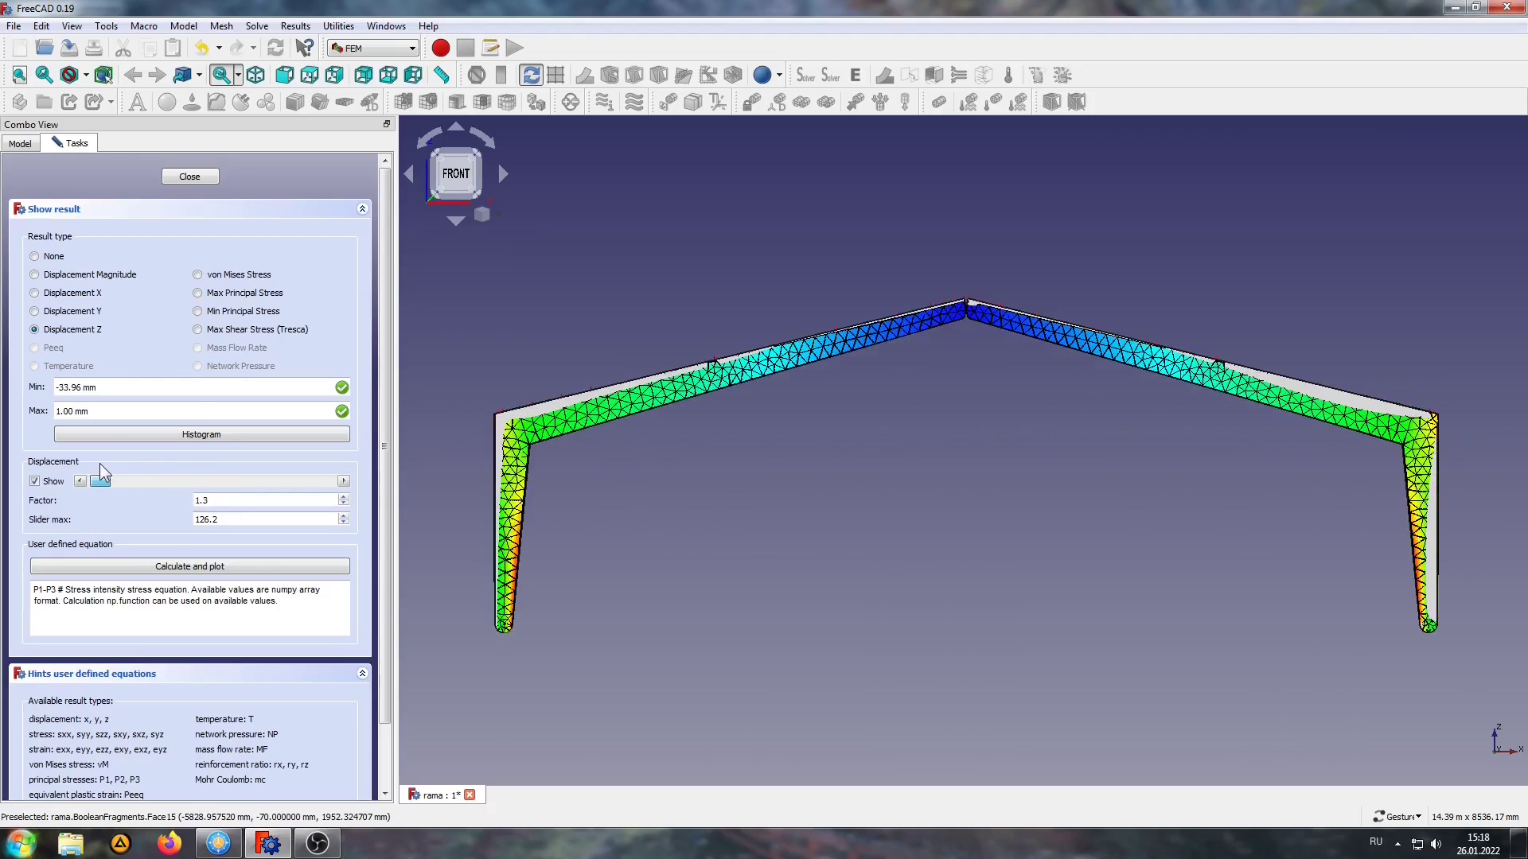
Step: Colour the mesh by von Mises stress and hide the grey BooleanFragments body
click(232, 275)
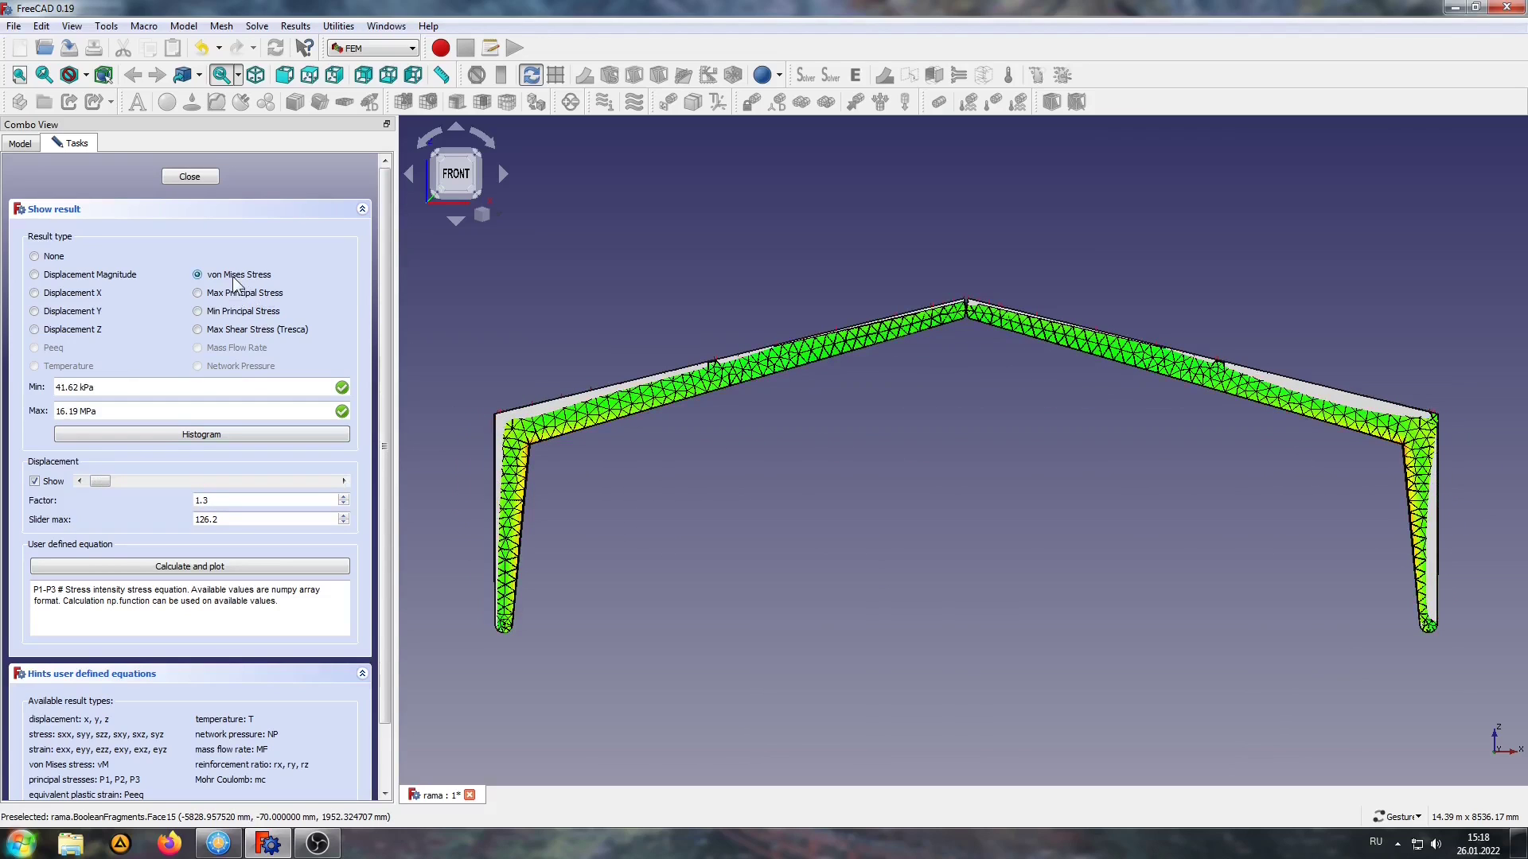
click(20, 144)
click(93, 225)
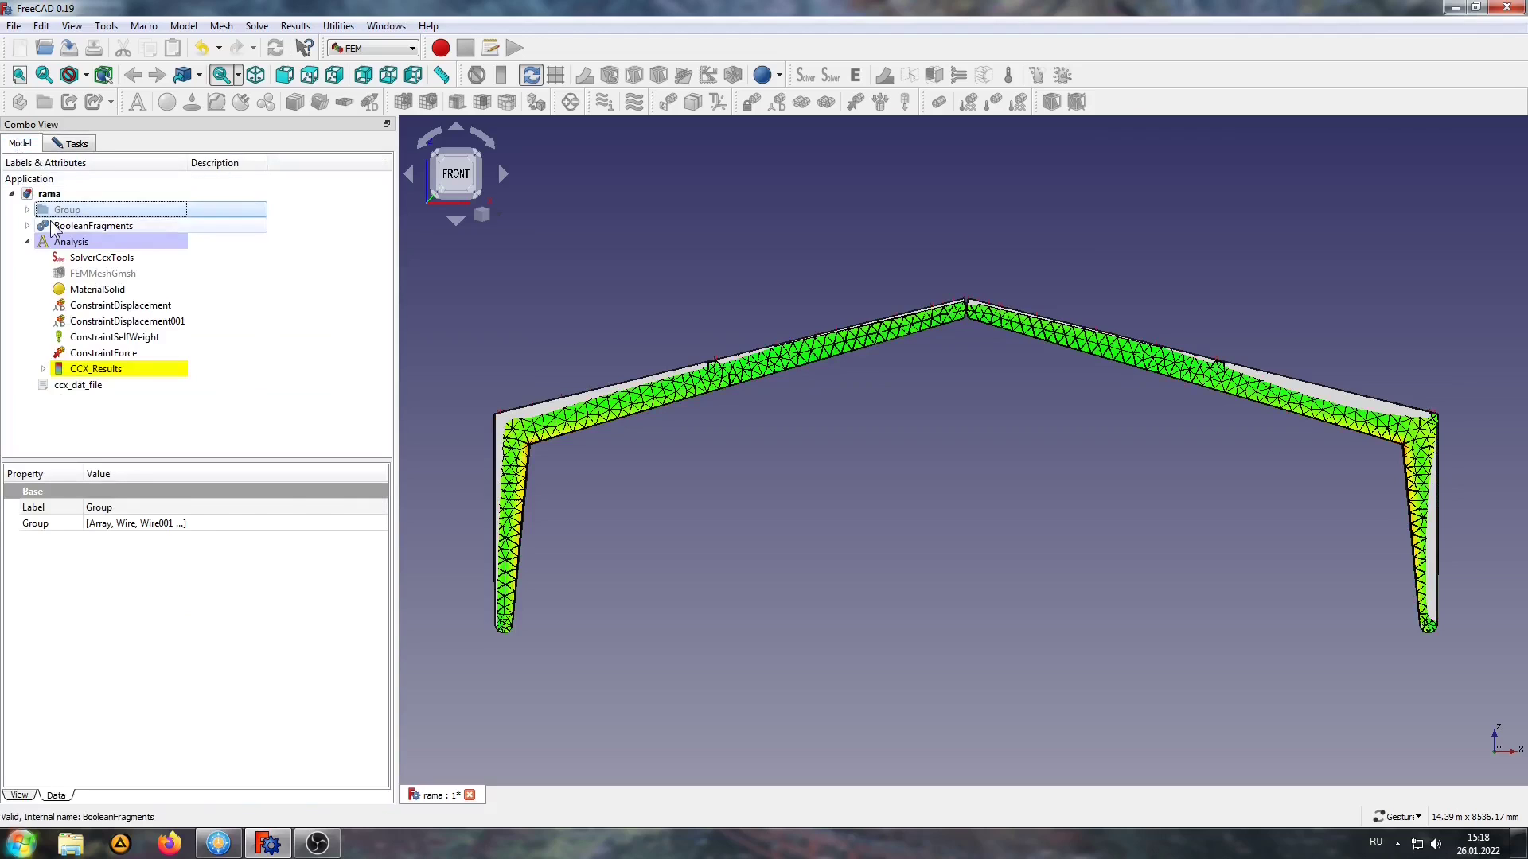
key(space)
scroll(489, 422, up, 5)
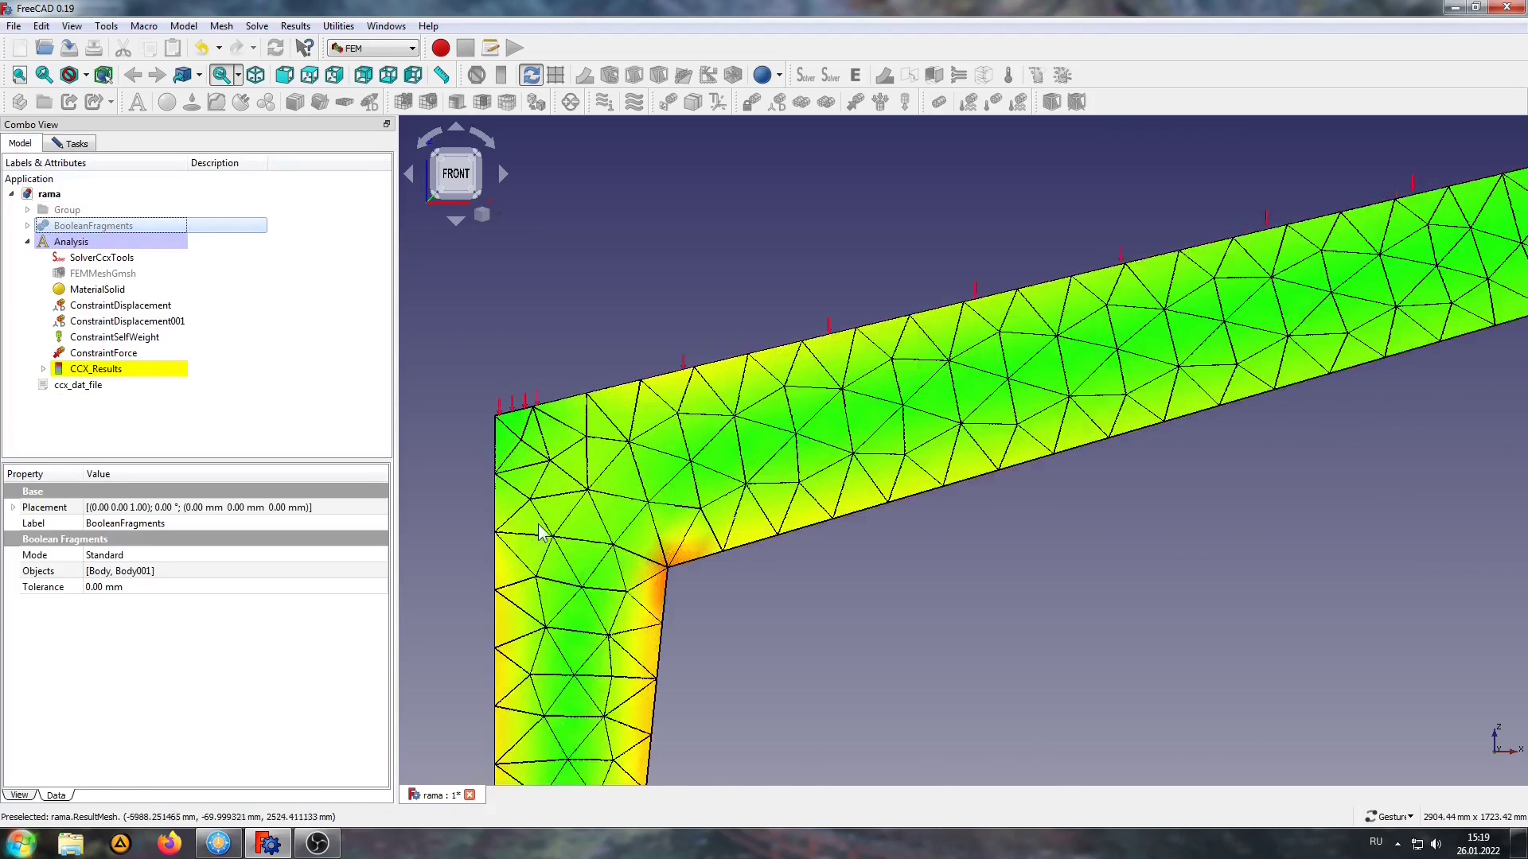
right_drag(539, 530, 796, 386)
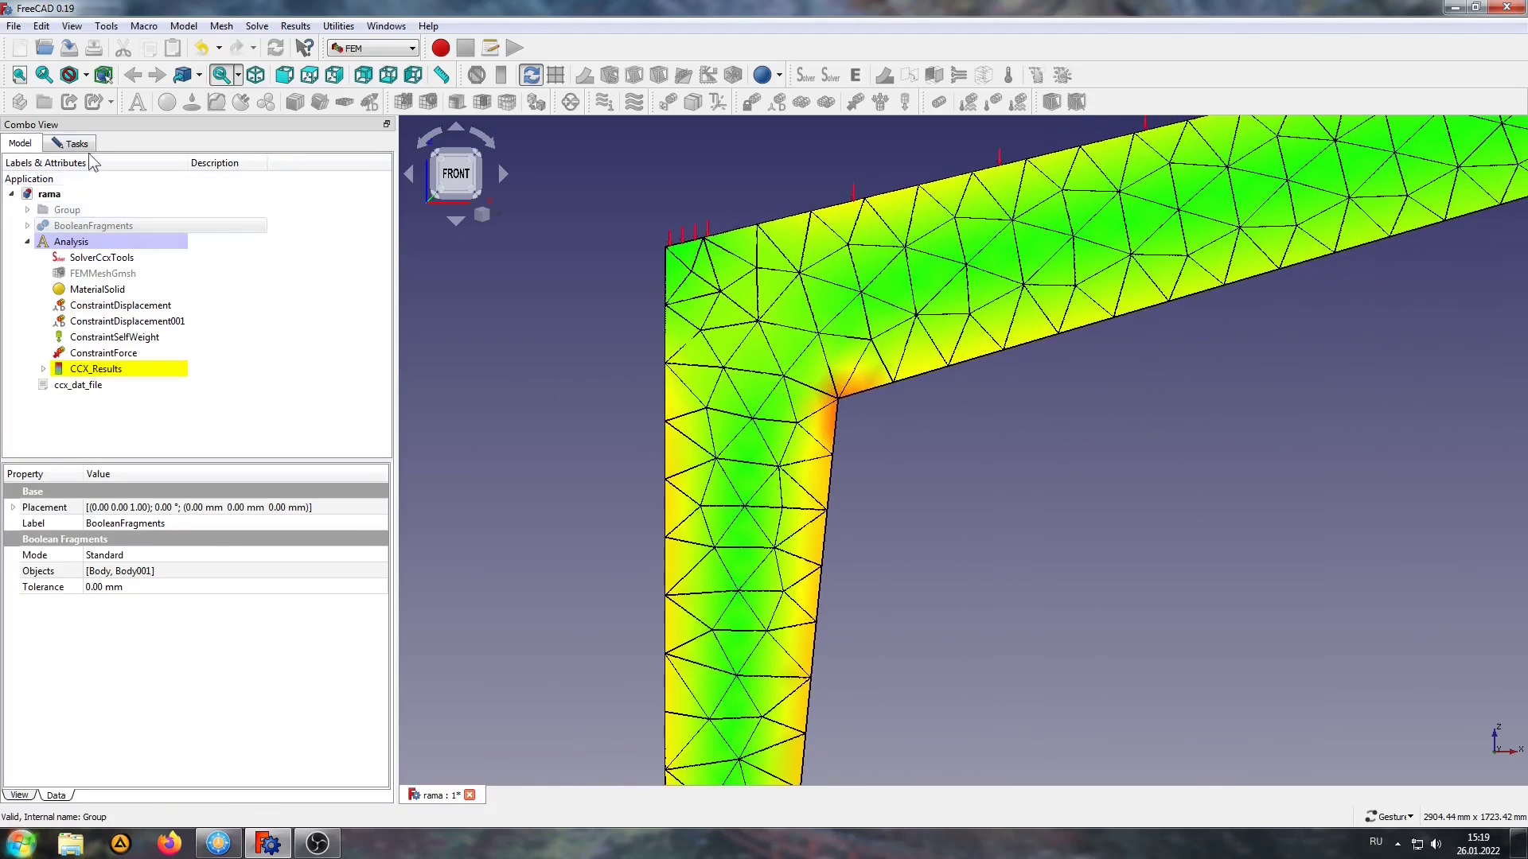
click(76, 144)
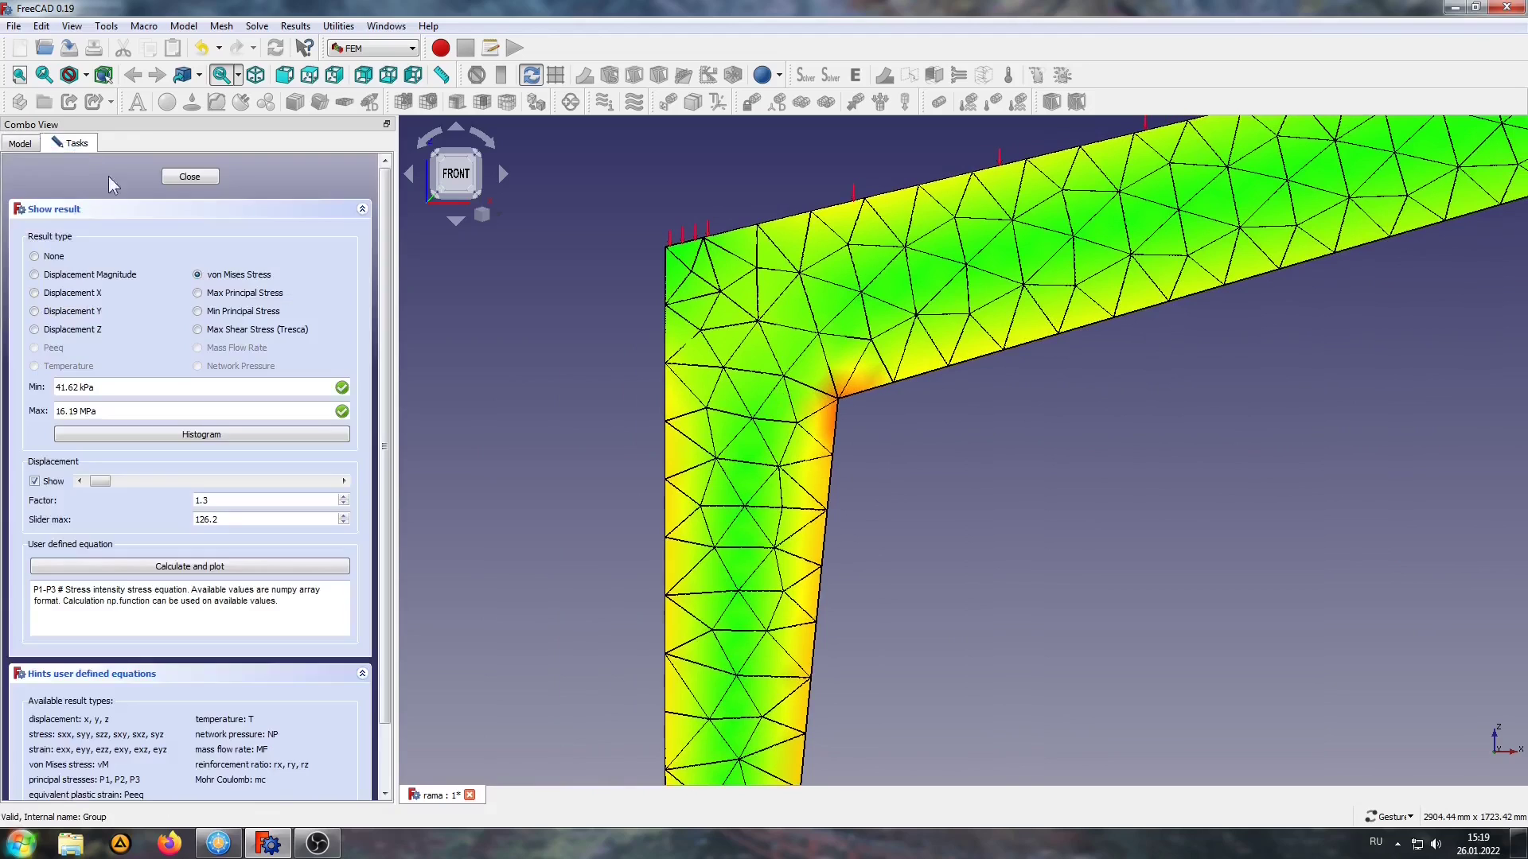
Step: View the maximum and minimum principal stress maps around the left column and rafter
click(237, 295)
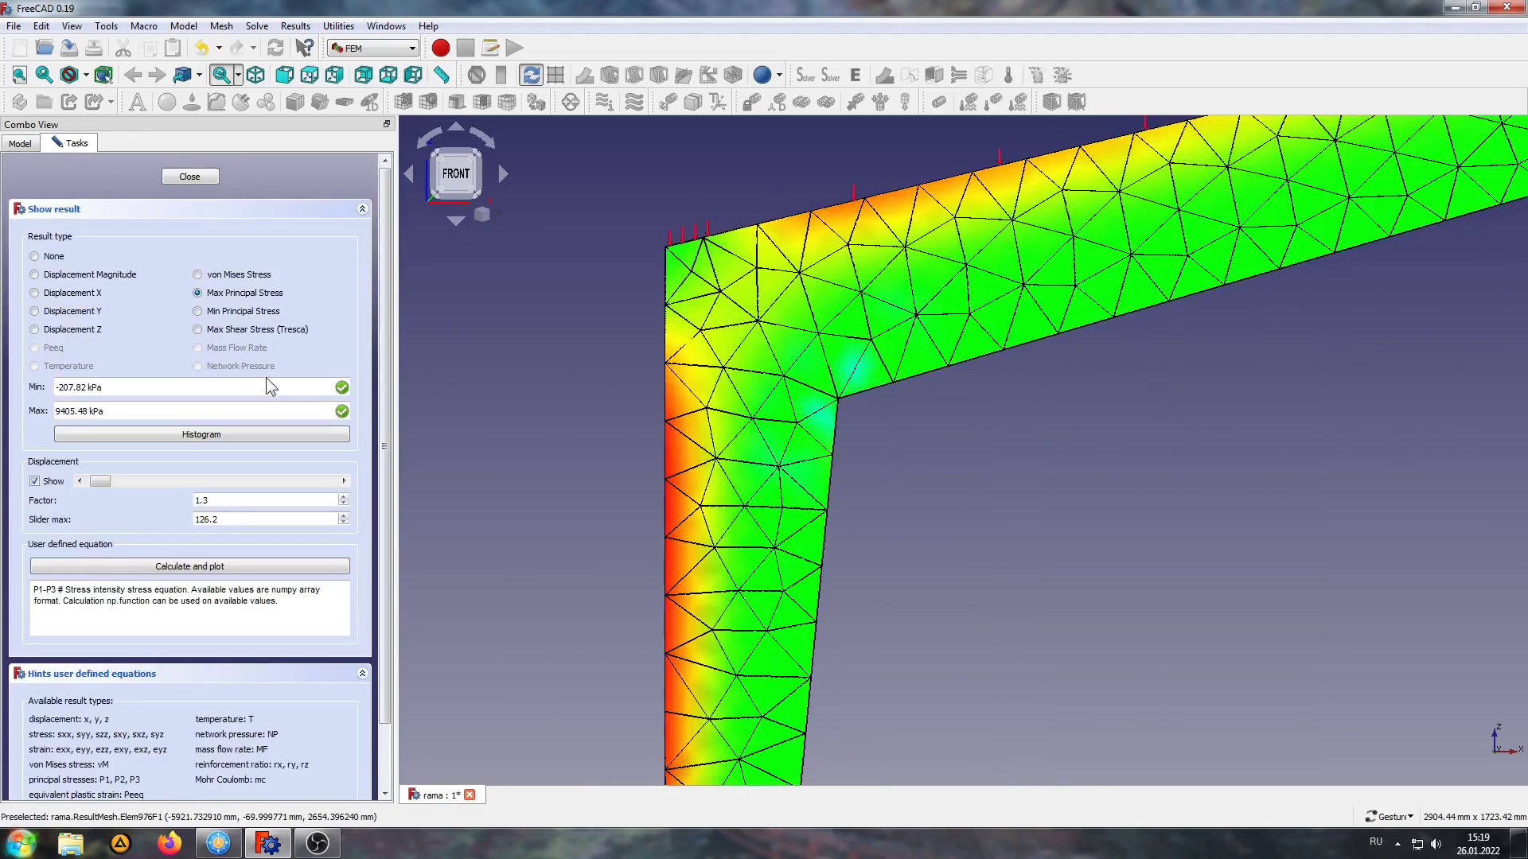
click(243, 311)
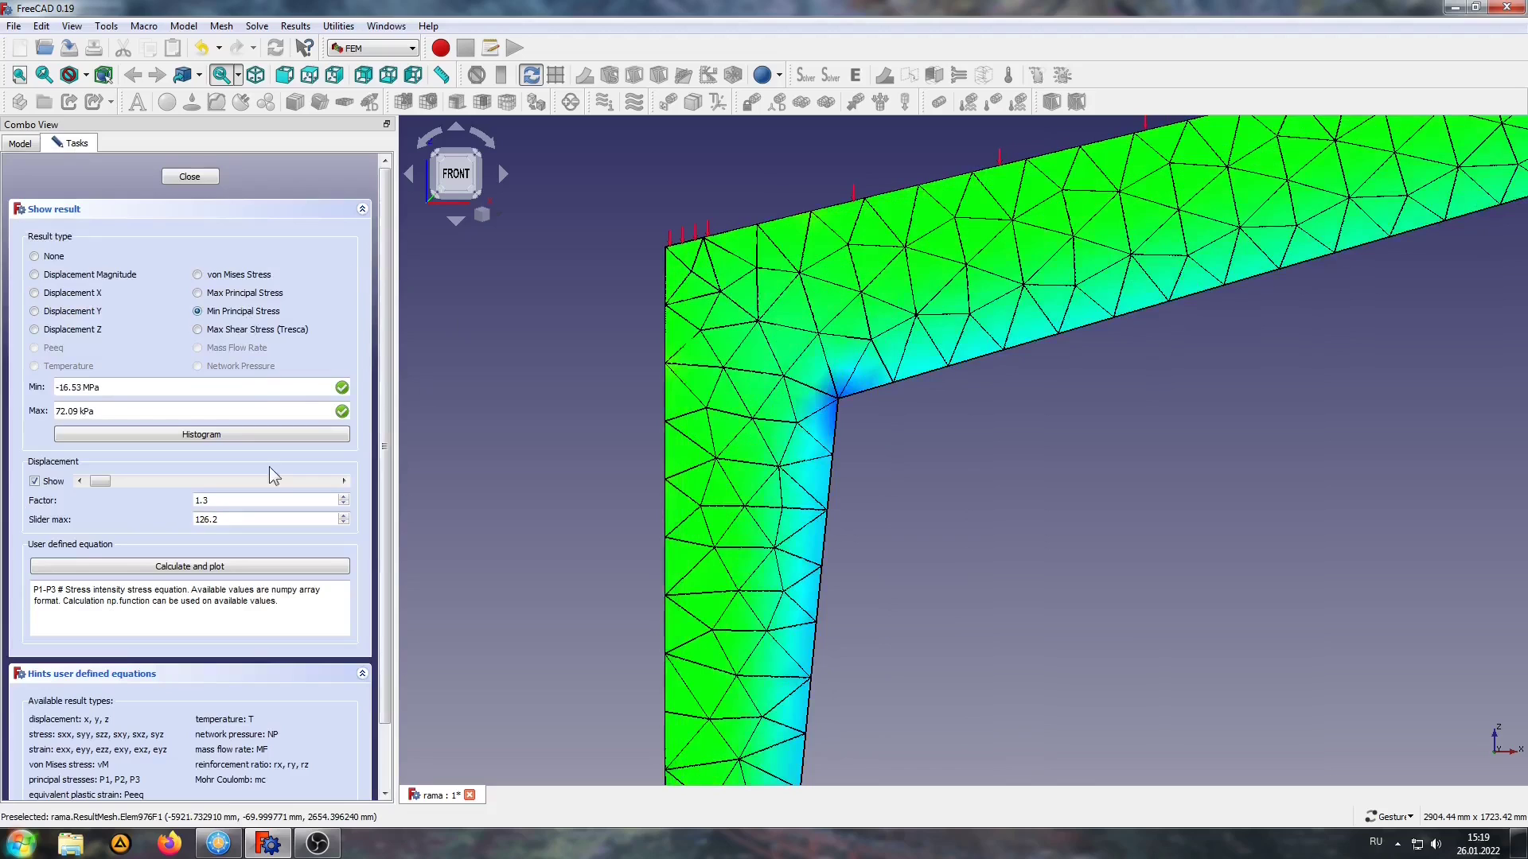
scroll(772, 506, down, 2)
scroll(772, 505, down, 2)
scroll(773, 506, down, 1)
scroll(652, 447, down, 1)
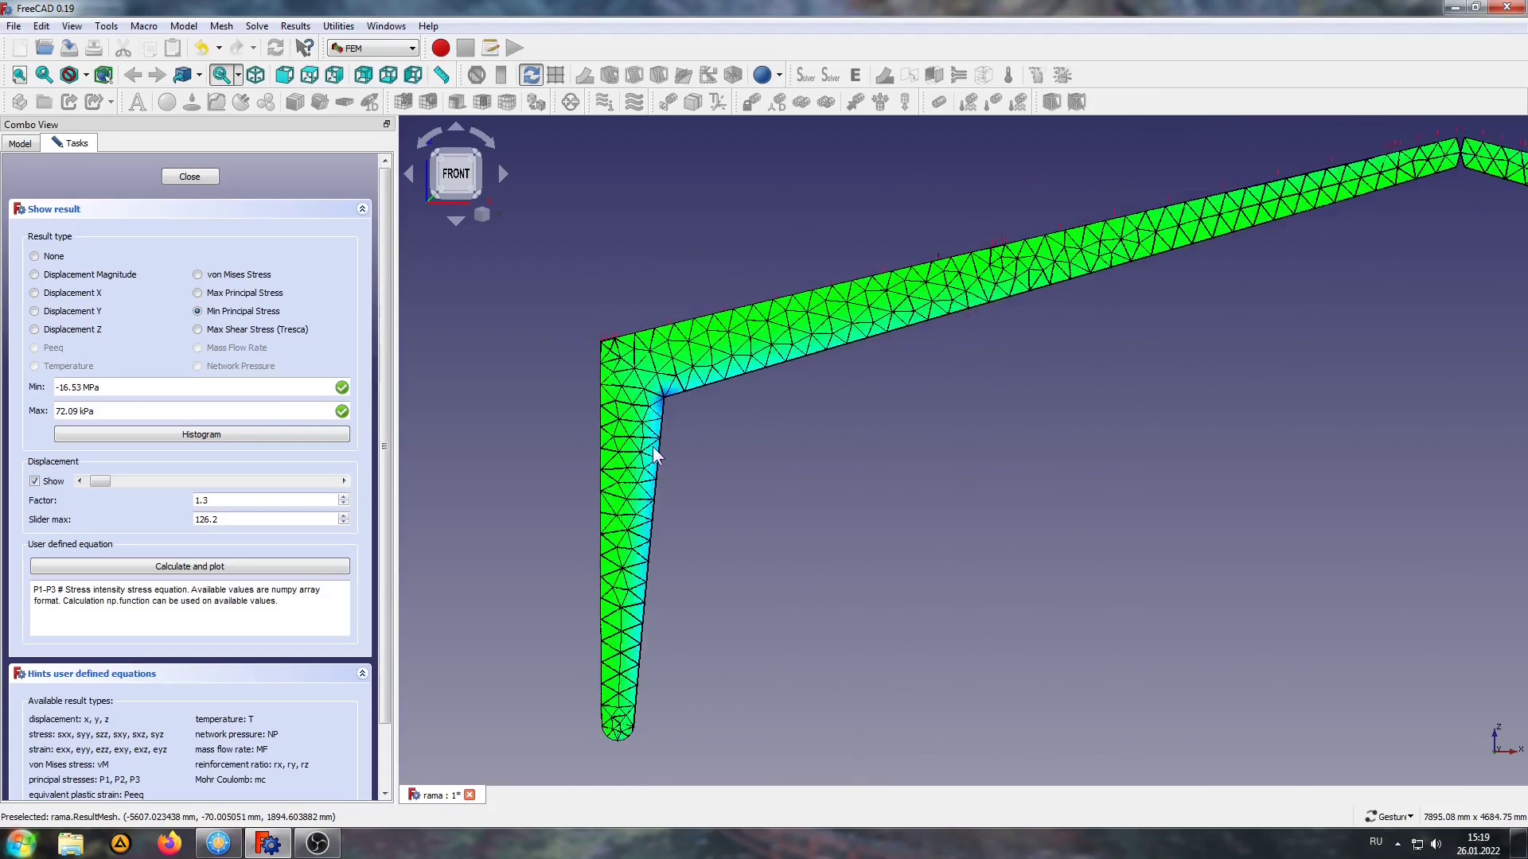
right_drag(857, 471, 766, 504)
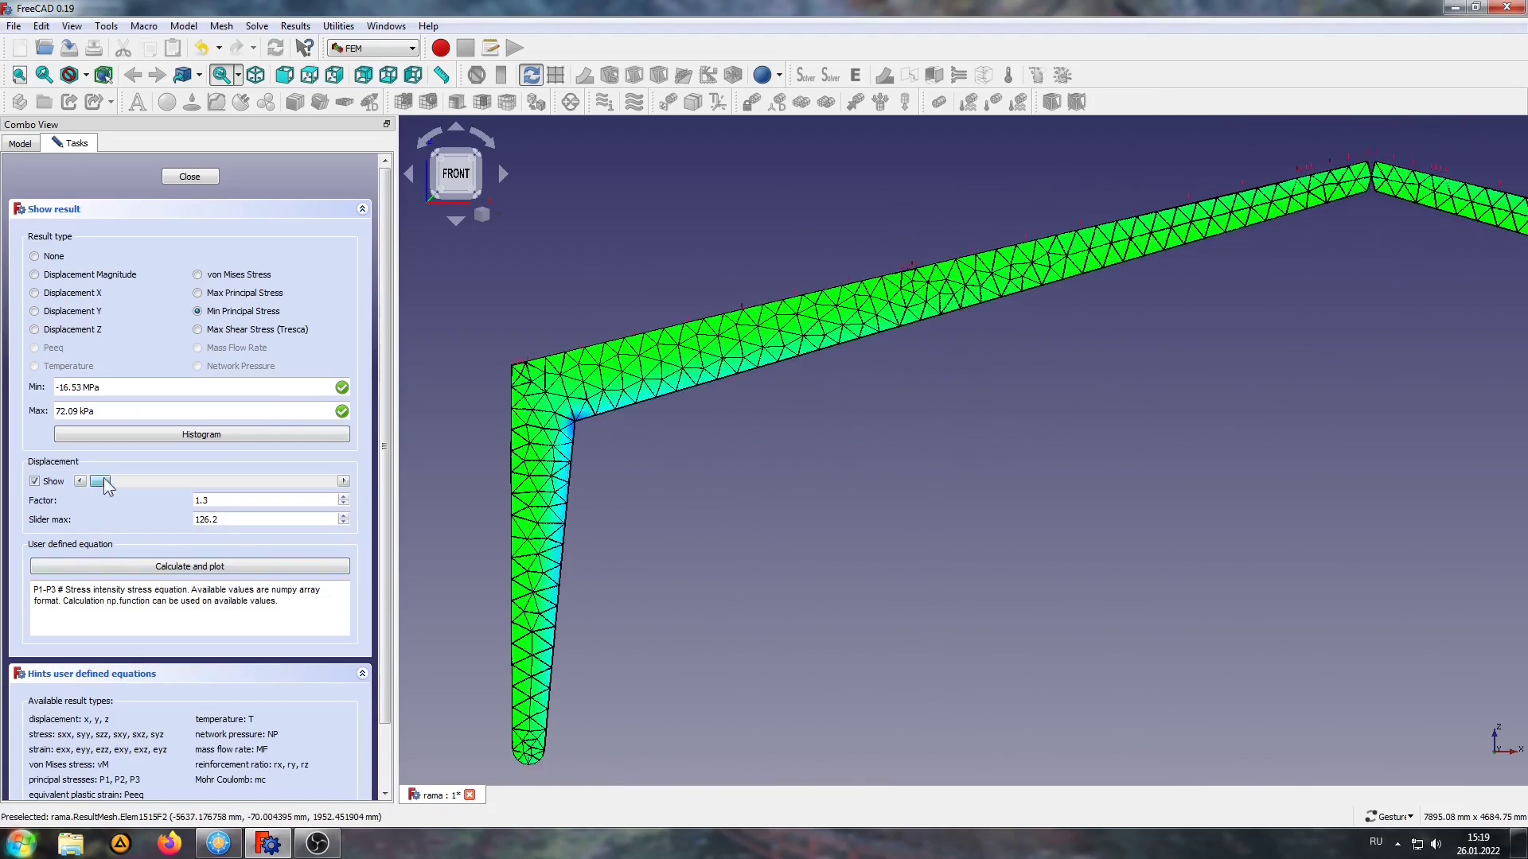
Step: Exaggerate the deformation, return to von Mises stress peaking at 16.19 MPa, and close the results
drag(102, 482, 171, 481)
right_drag(628, 501, 698, 475)
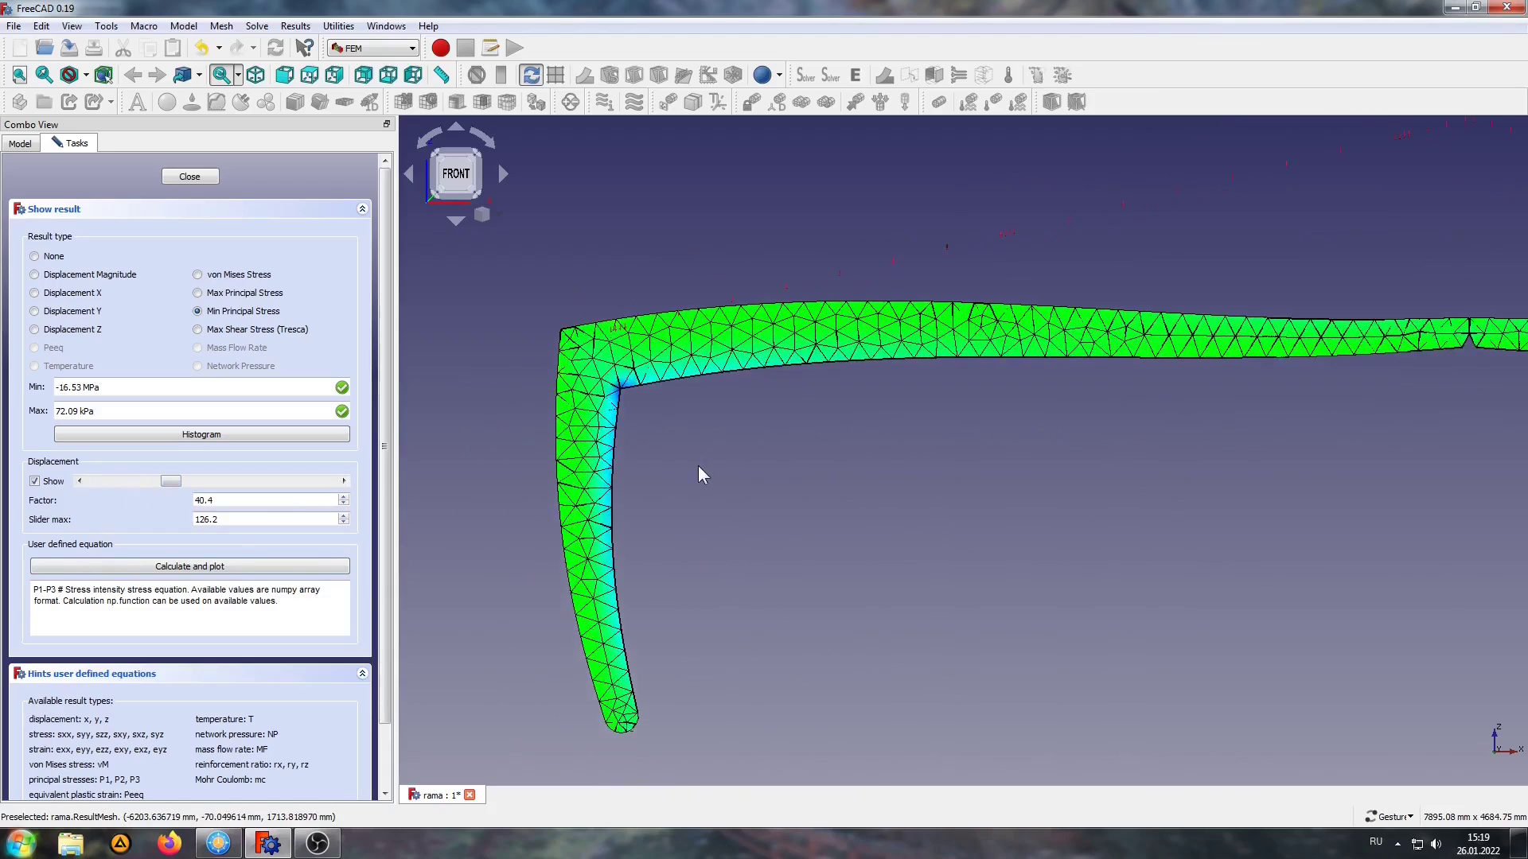
click(239, 277)
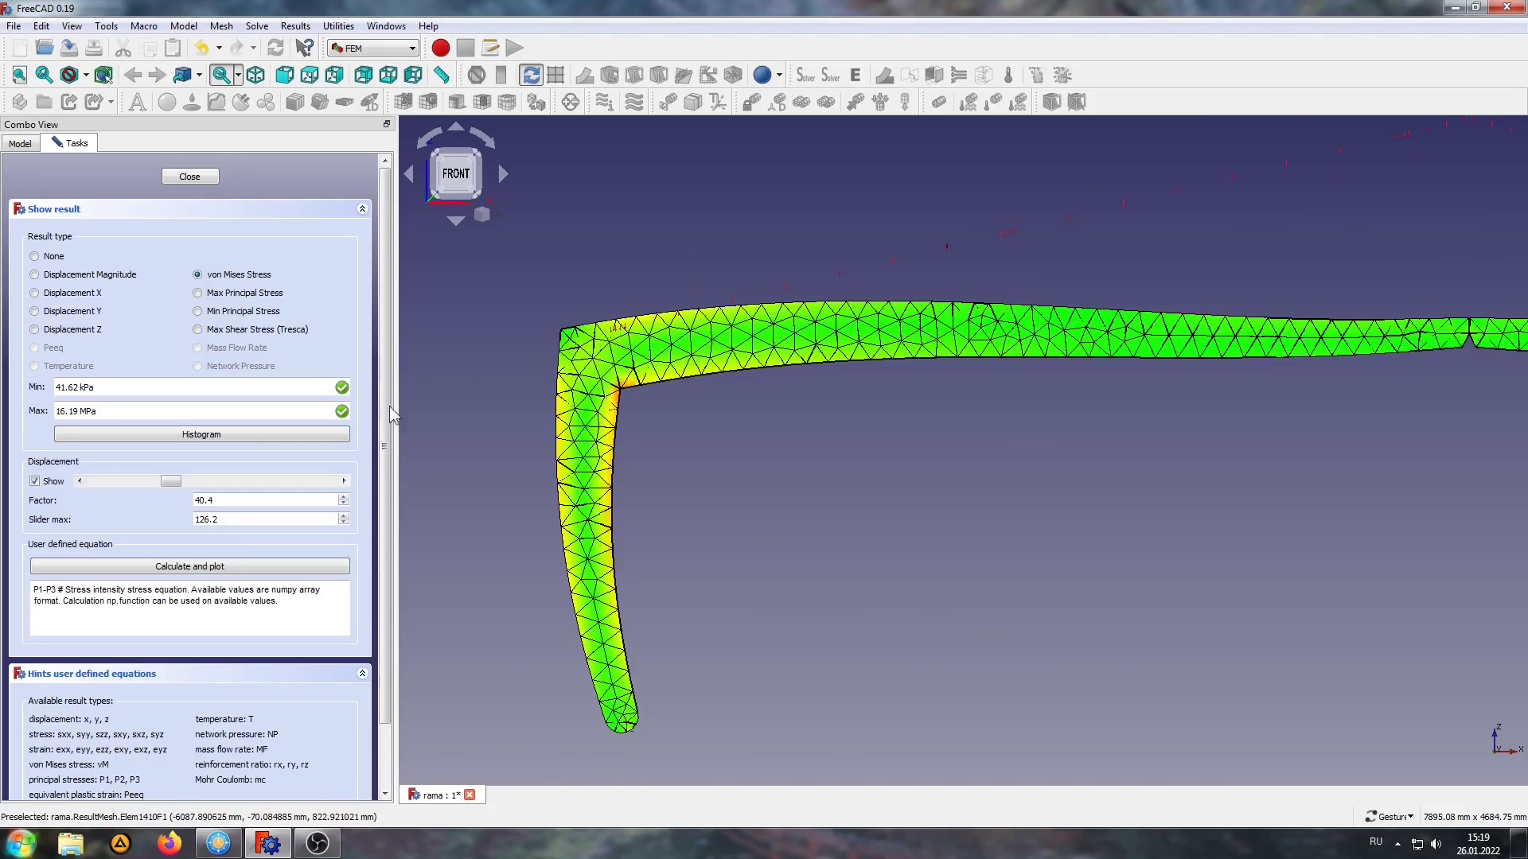
click(204, 183)
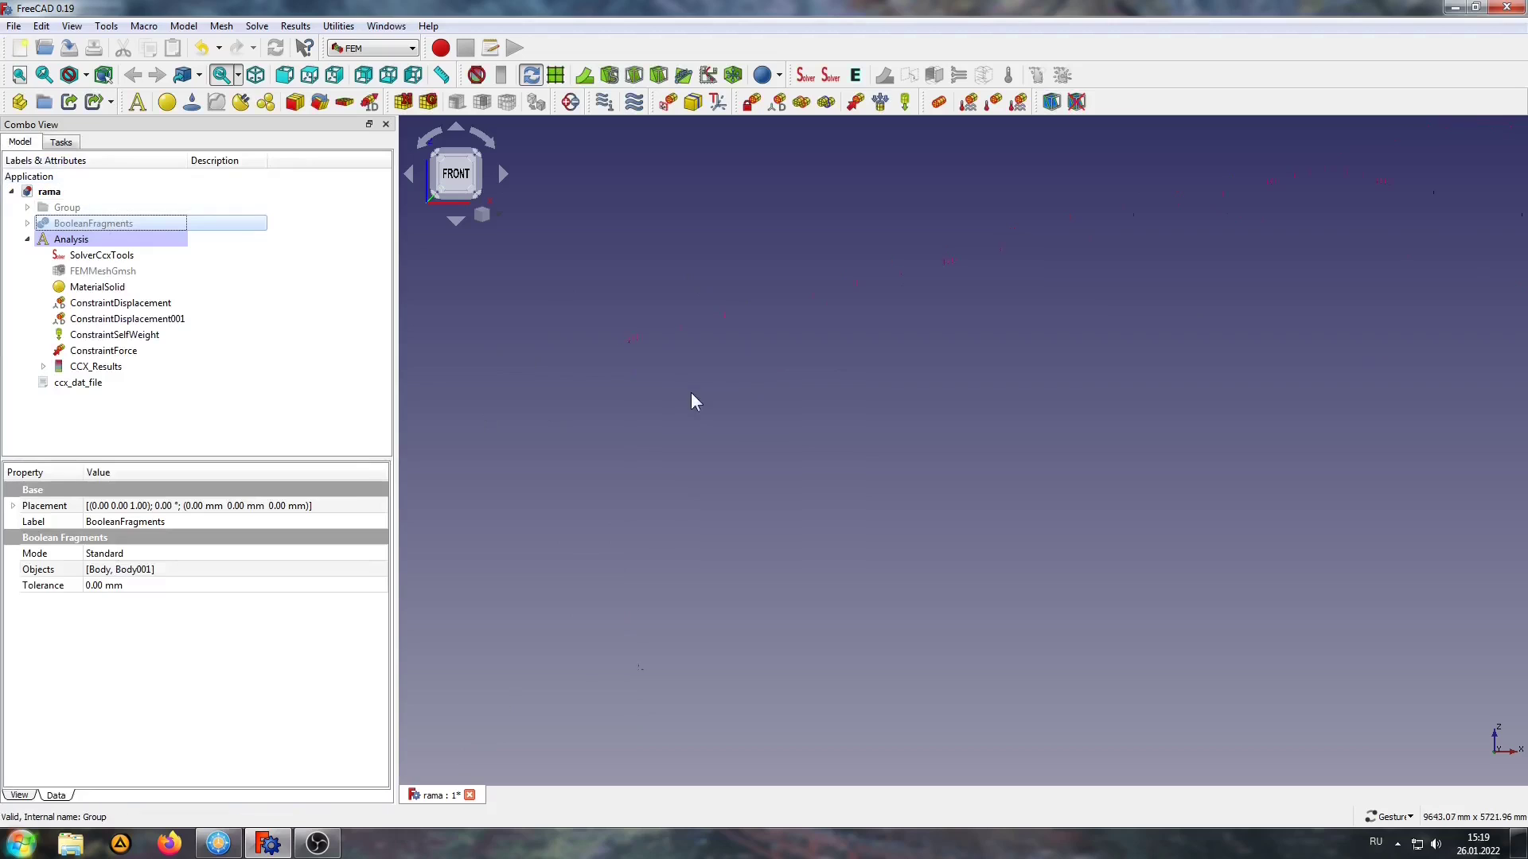
Step: Create a ResultPipeline from CCX_Results in Surface mode coloured by von Mises Stress (0.04–16.2)
click(96, 366)
click(555, 75)
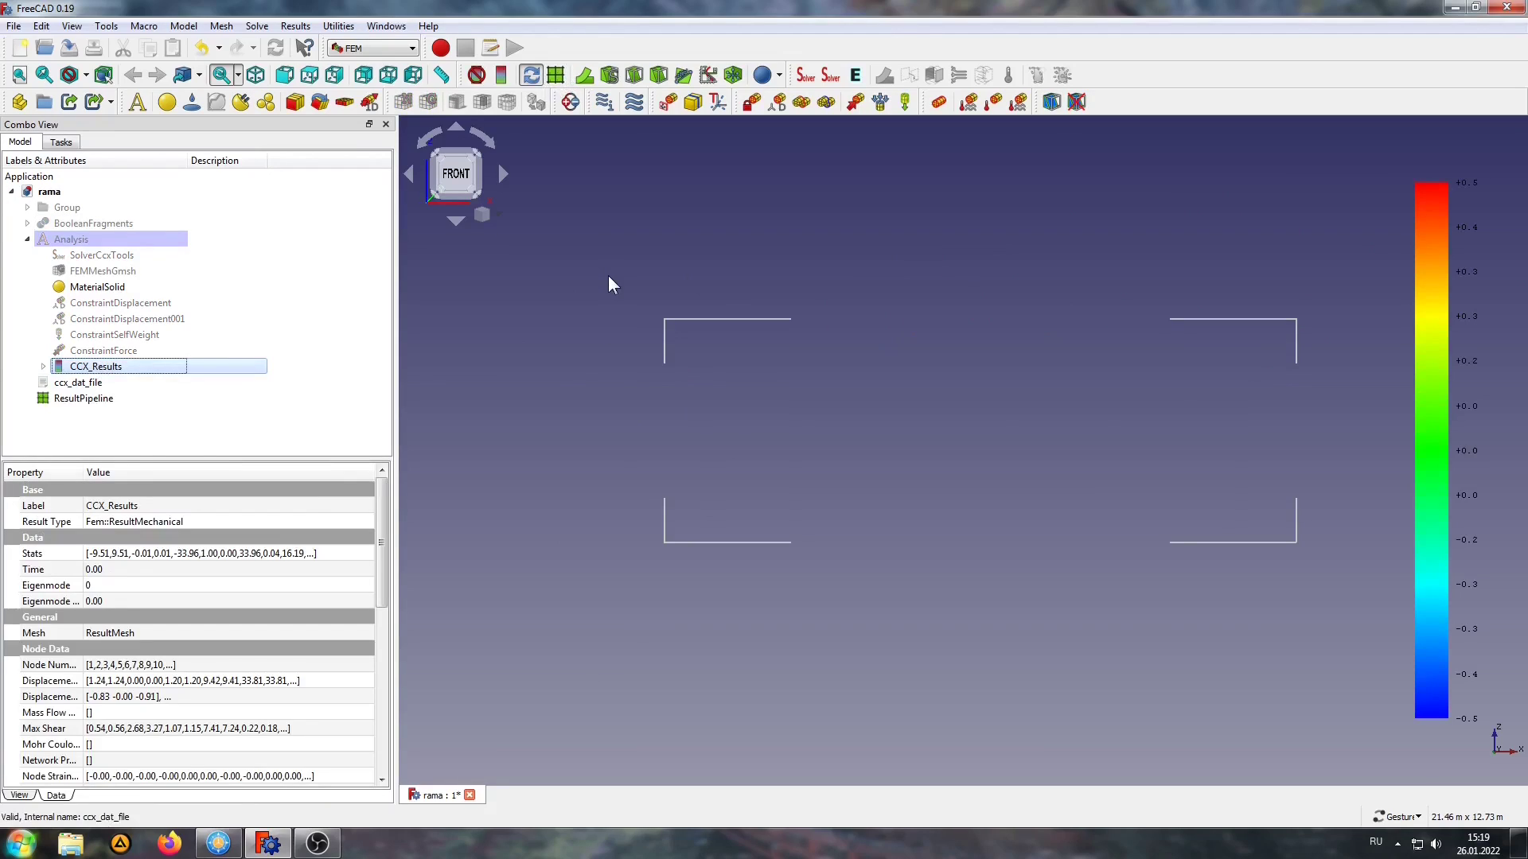
double_click(57, 399)
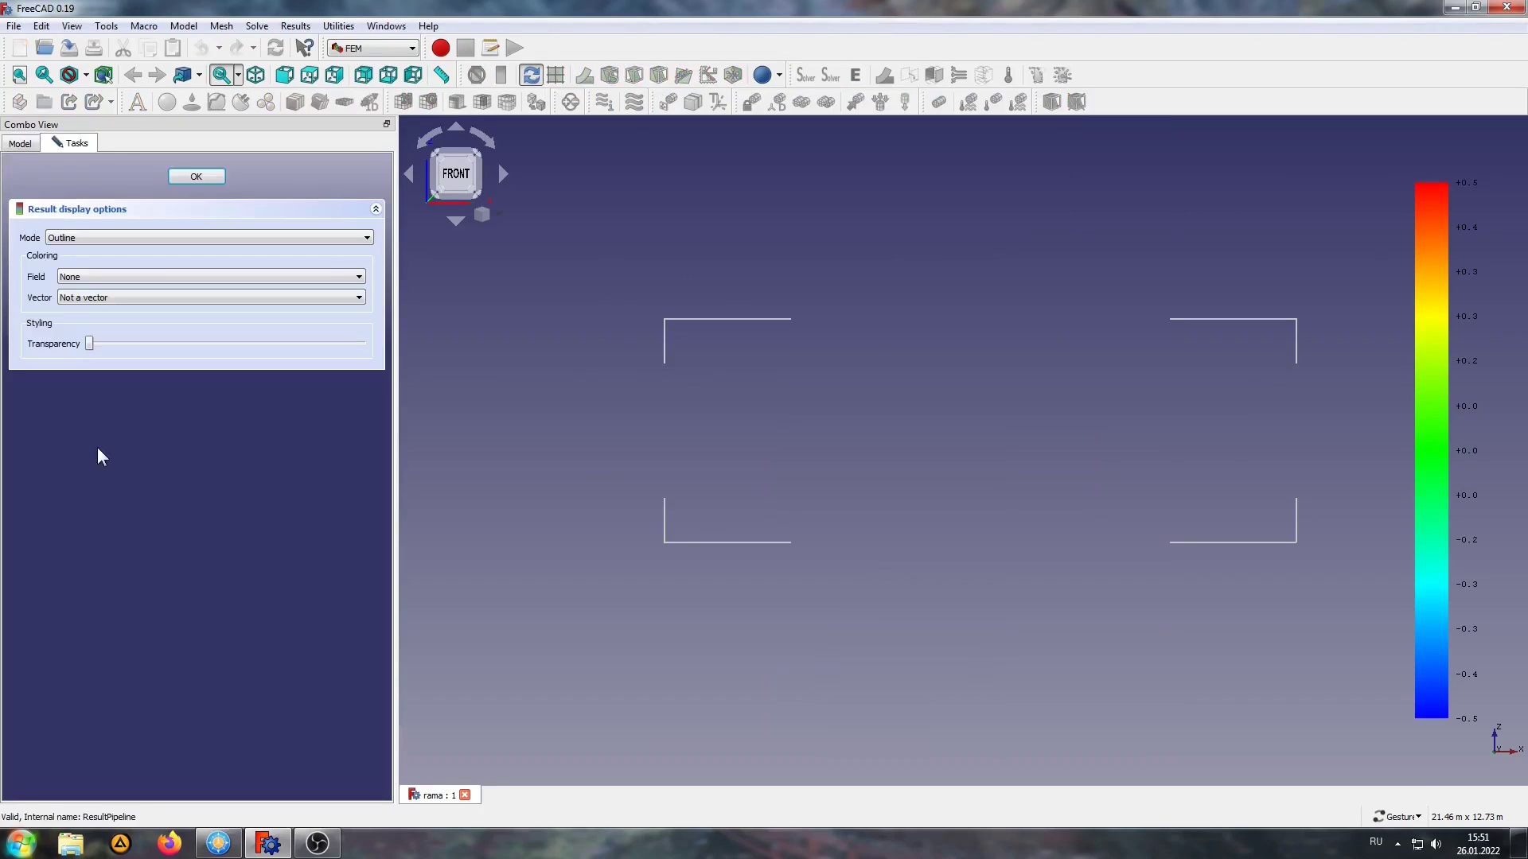
click(121, 237)
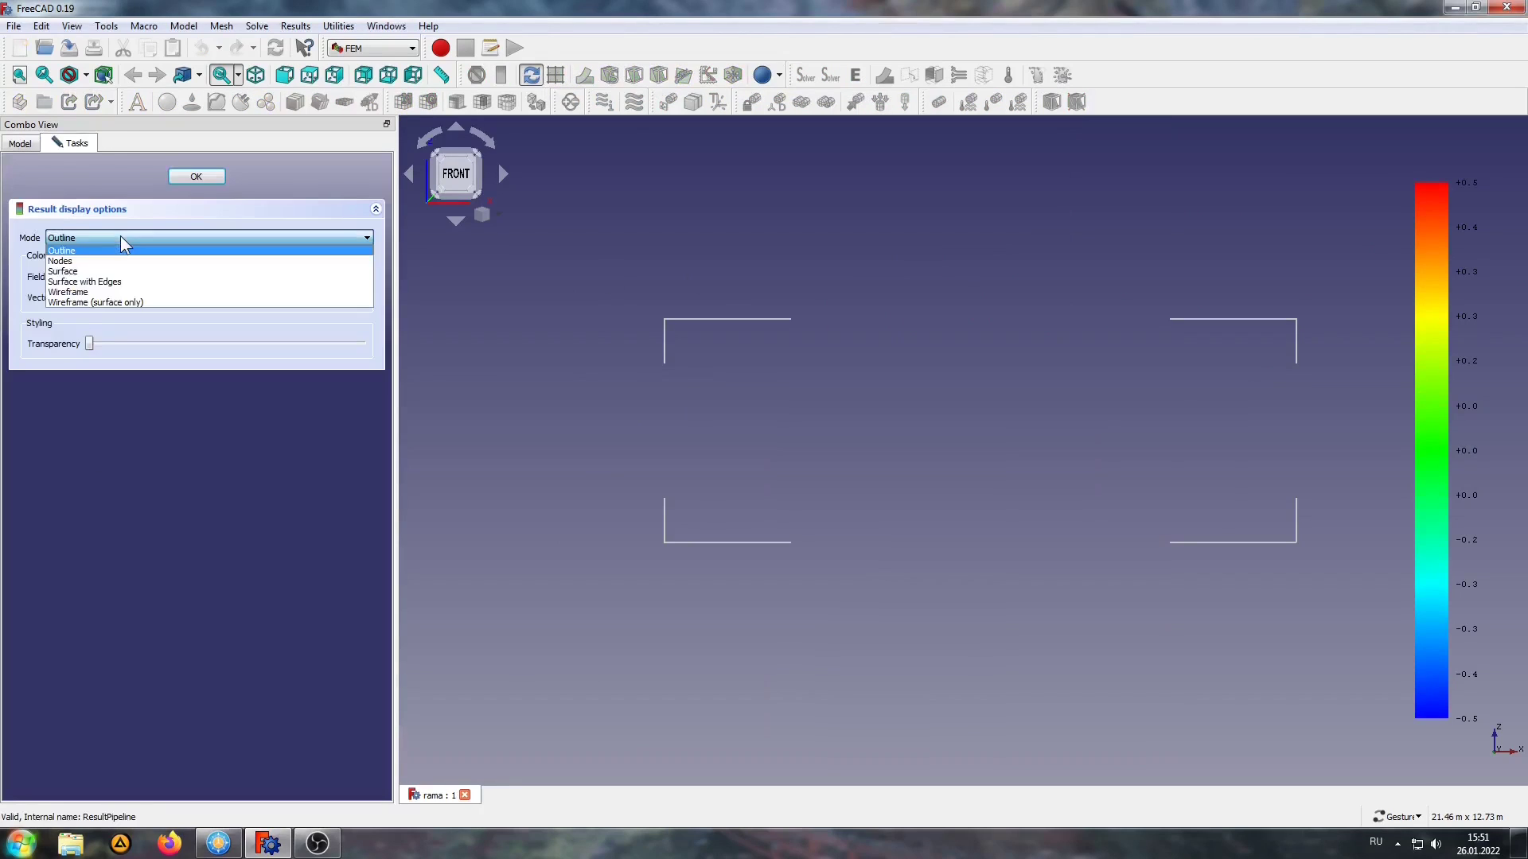
click(79, 268)
scroll(99, 351, down, 2)
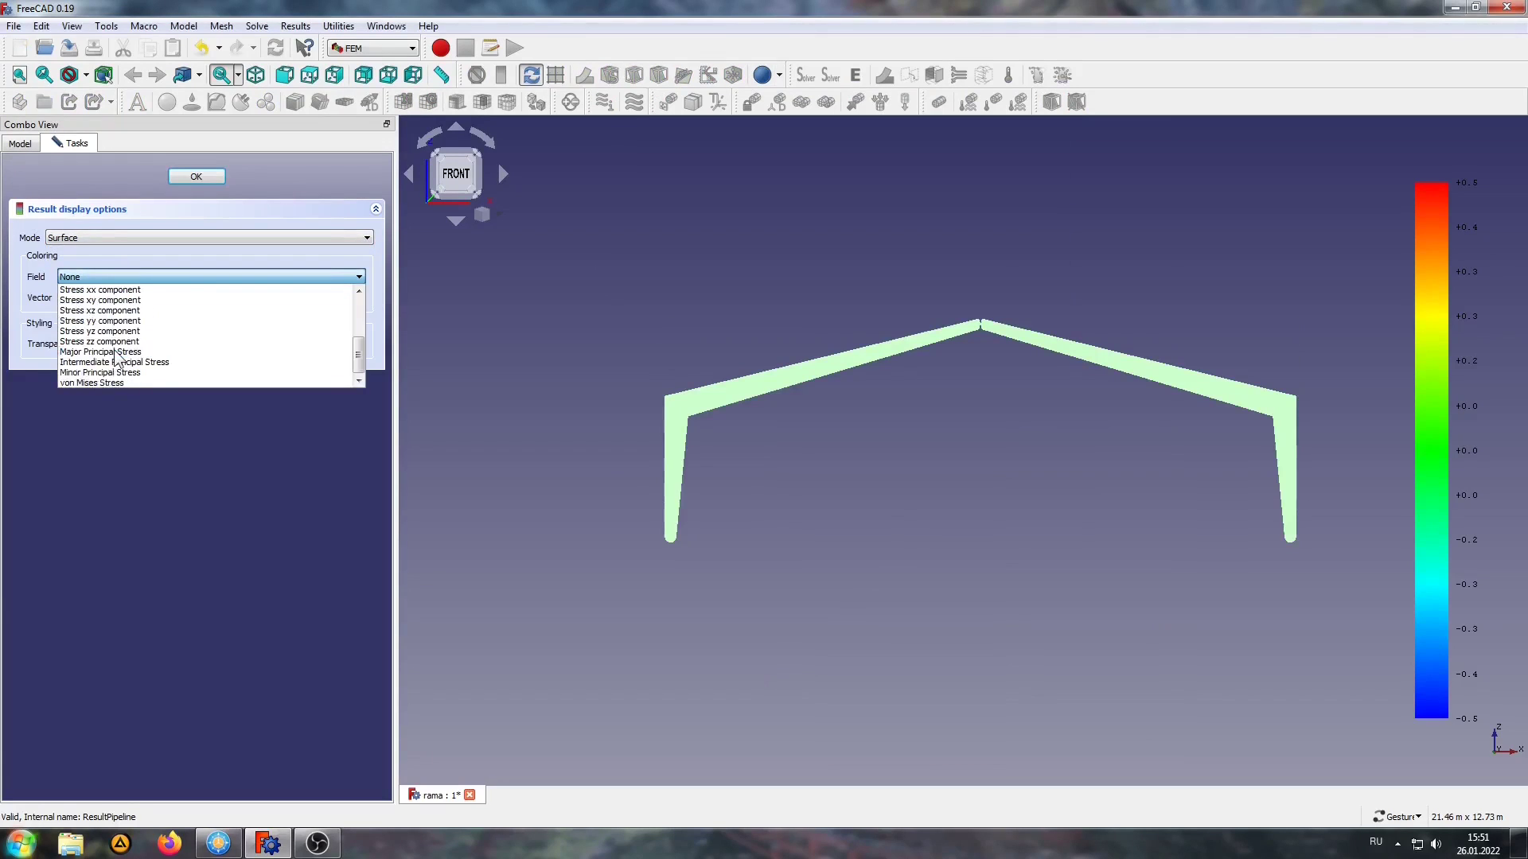
click(92, 379)
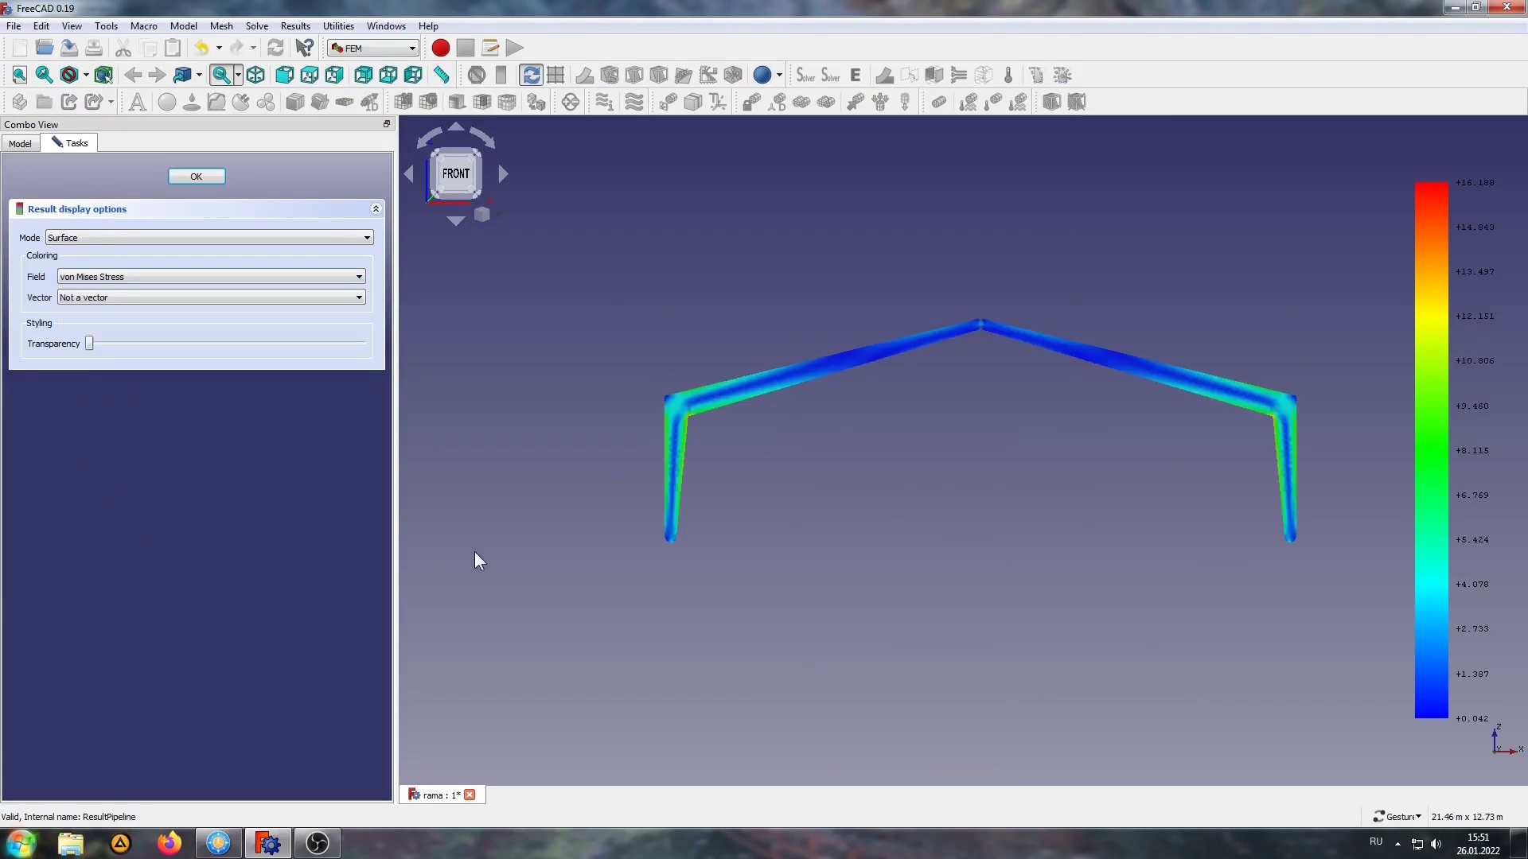
scroll(920, 482, up, 5)
scroll(947, 409, down, 3)
scroll(921, 443, down, 3)
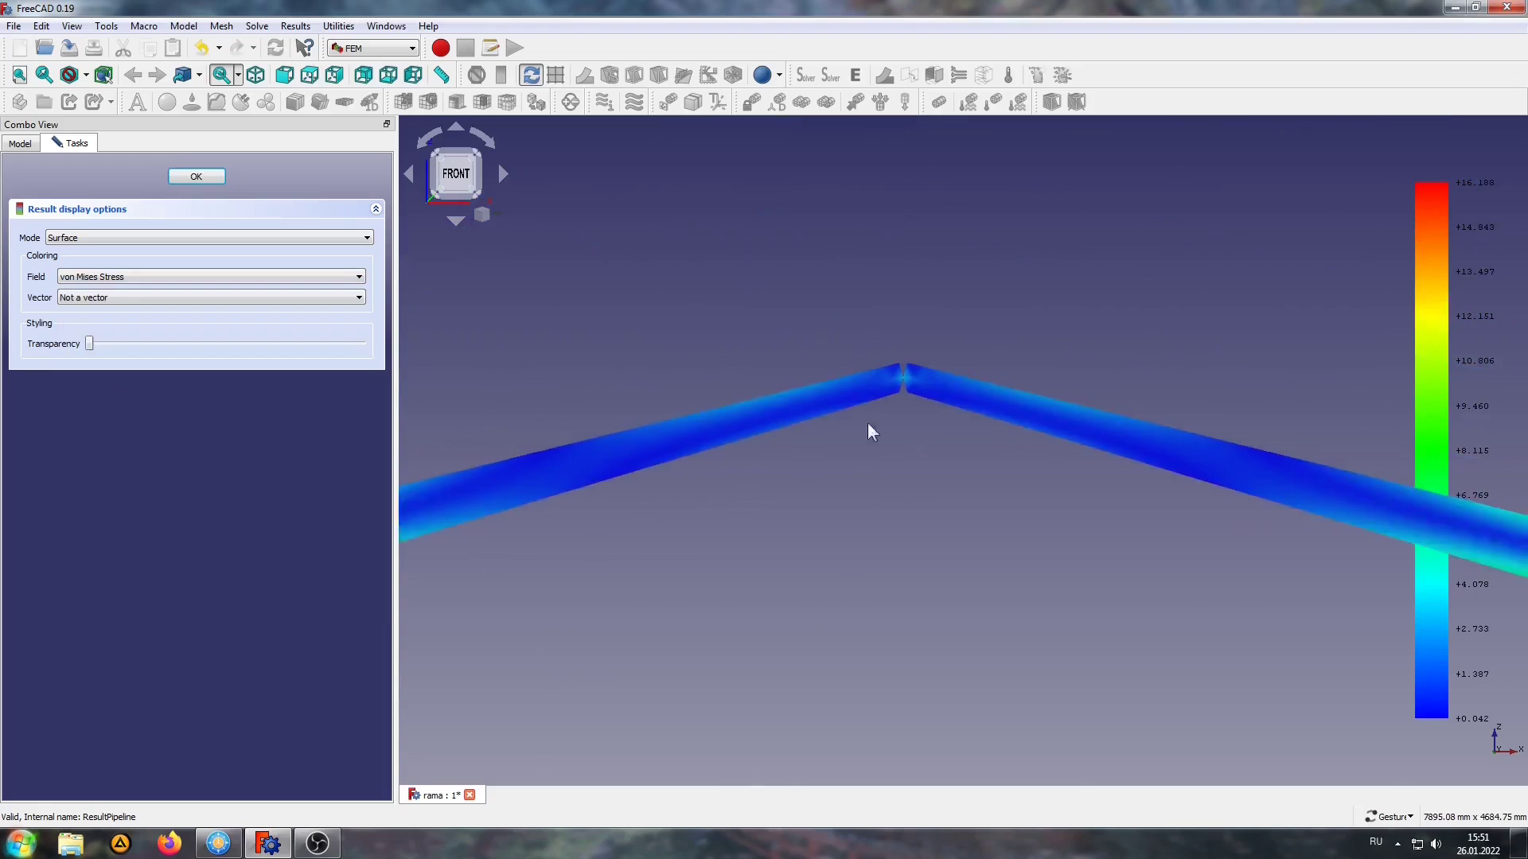
scroll(870, 426, up, 5)
scroll(890, 498, down, 2)
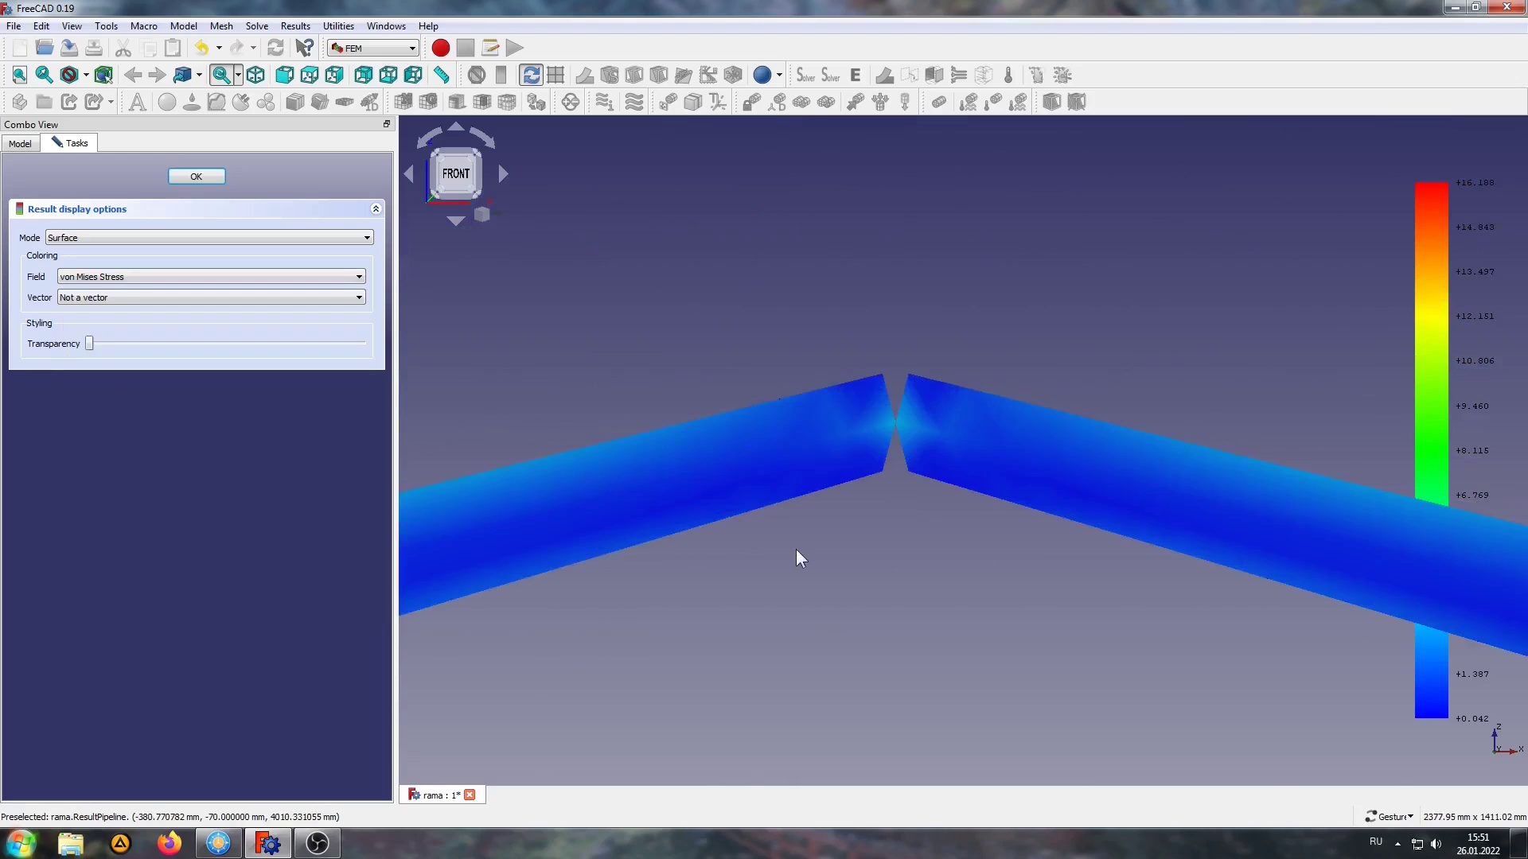
scroll(890, 498, up, 2)
scroll(939, 358, down, 2)
scroll(966, 284, down, 3)
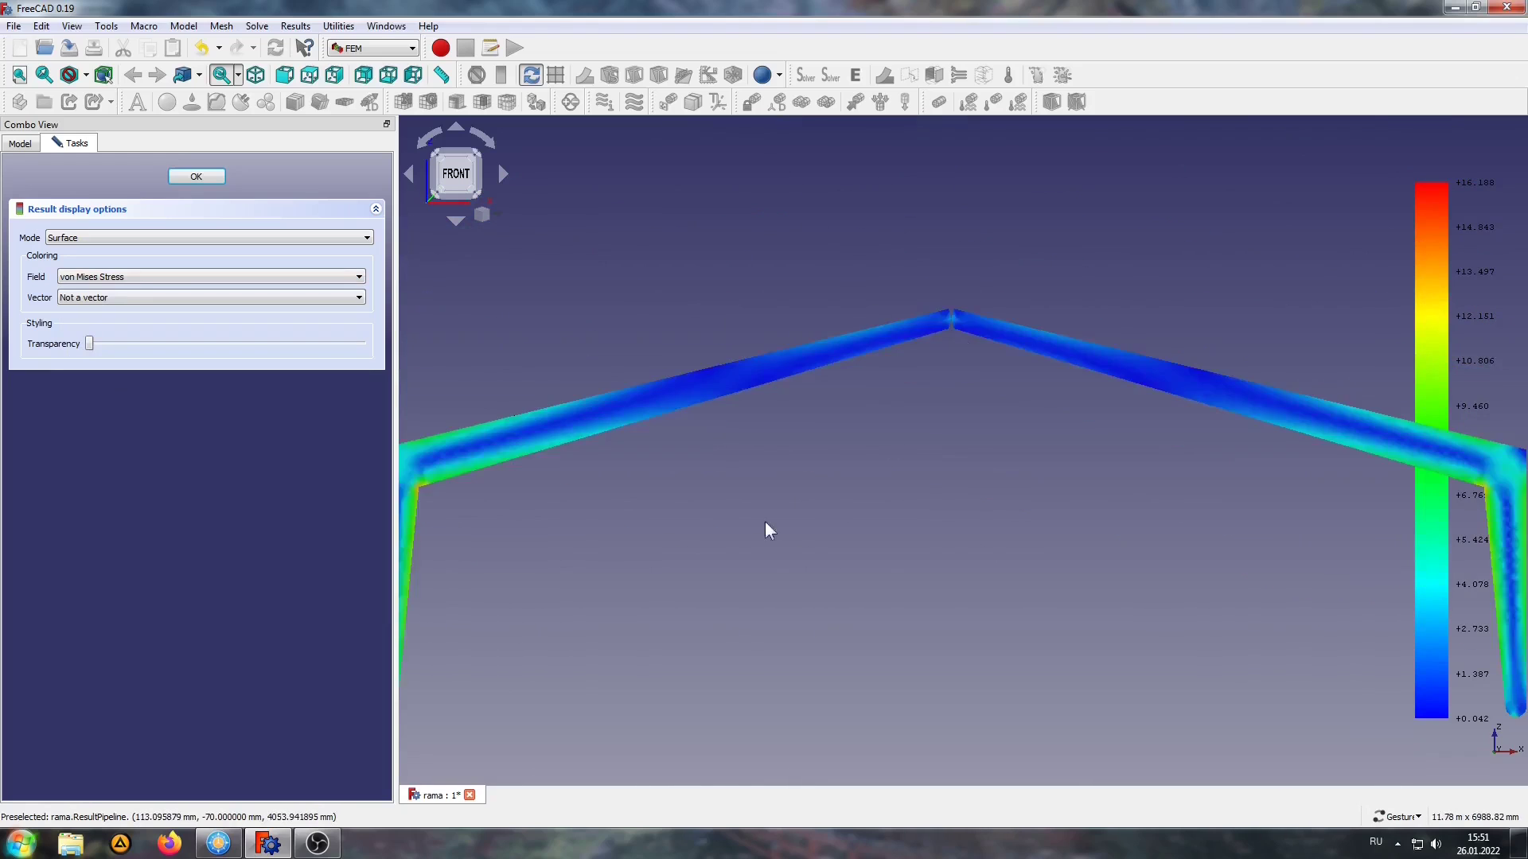
right_drag(765, 522, 1085, 327)
scroll(719, 495, up, 1)
scroll(719, 497, up, 2)
scroll(719, 497, up, 5)
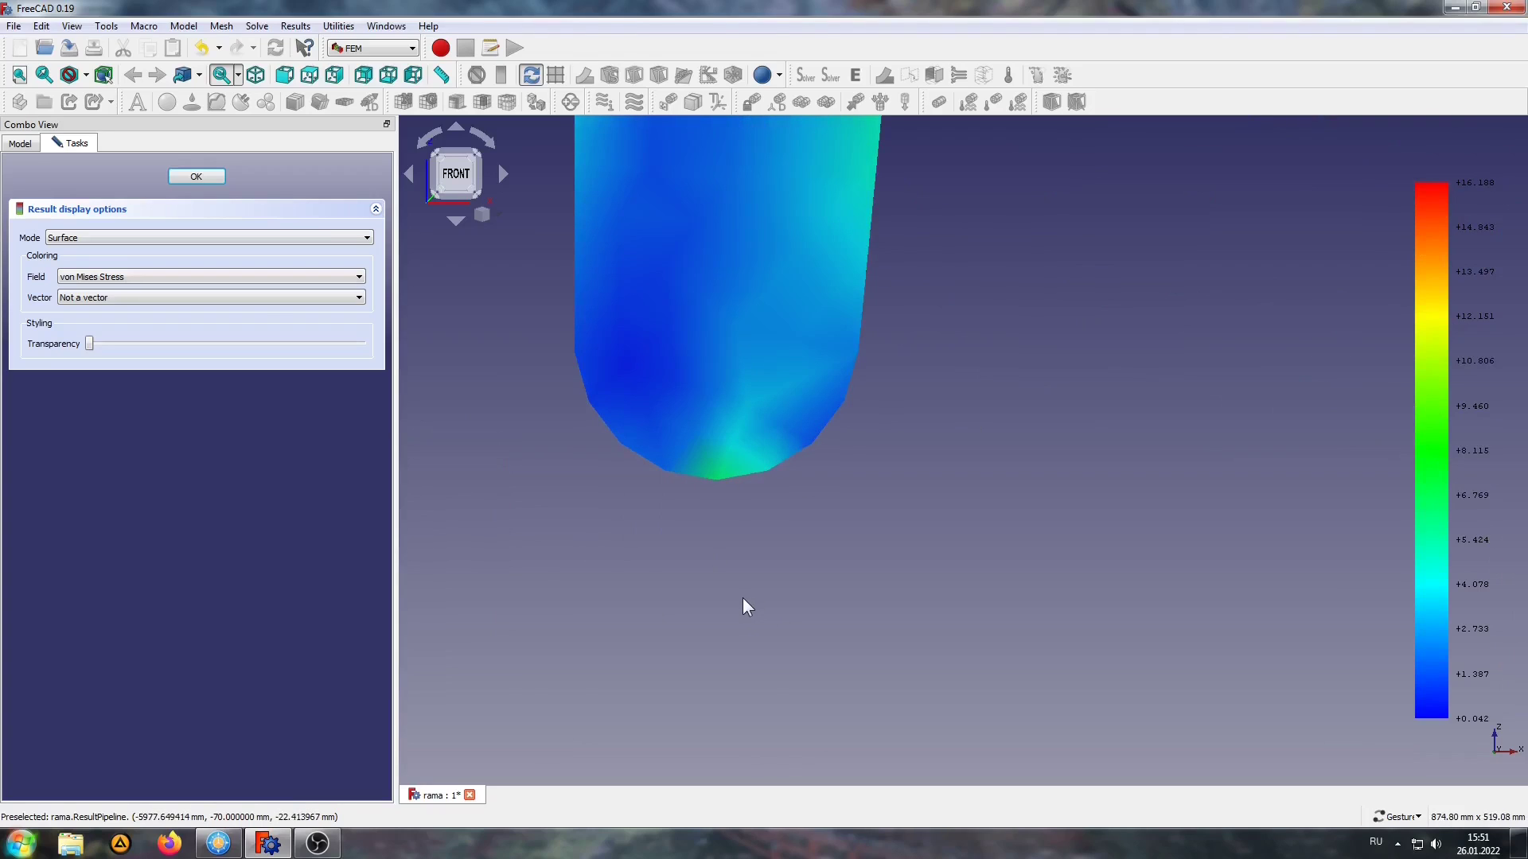
scroll(742, 598, down, 2)
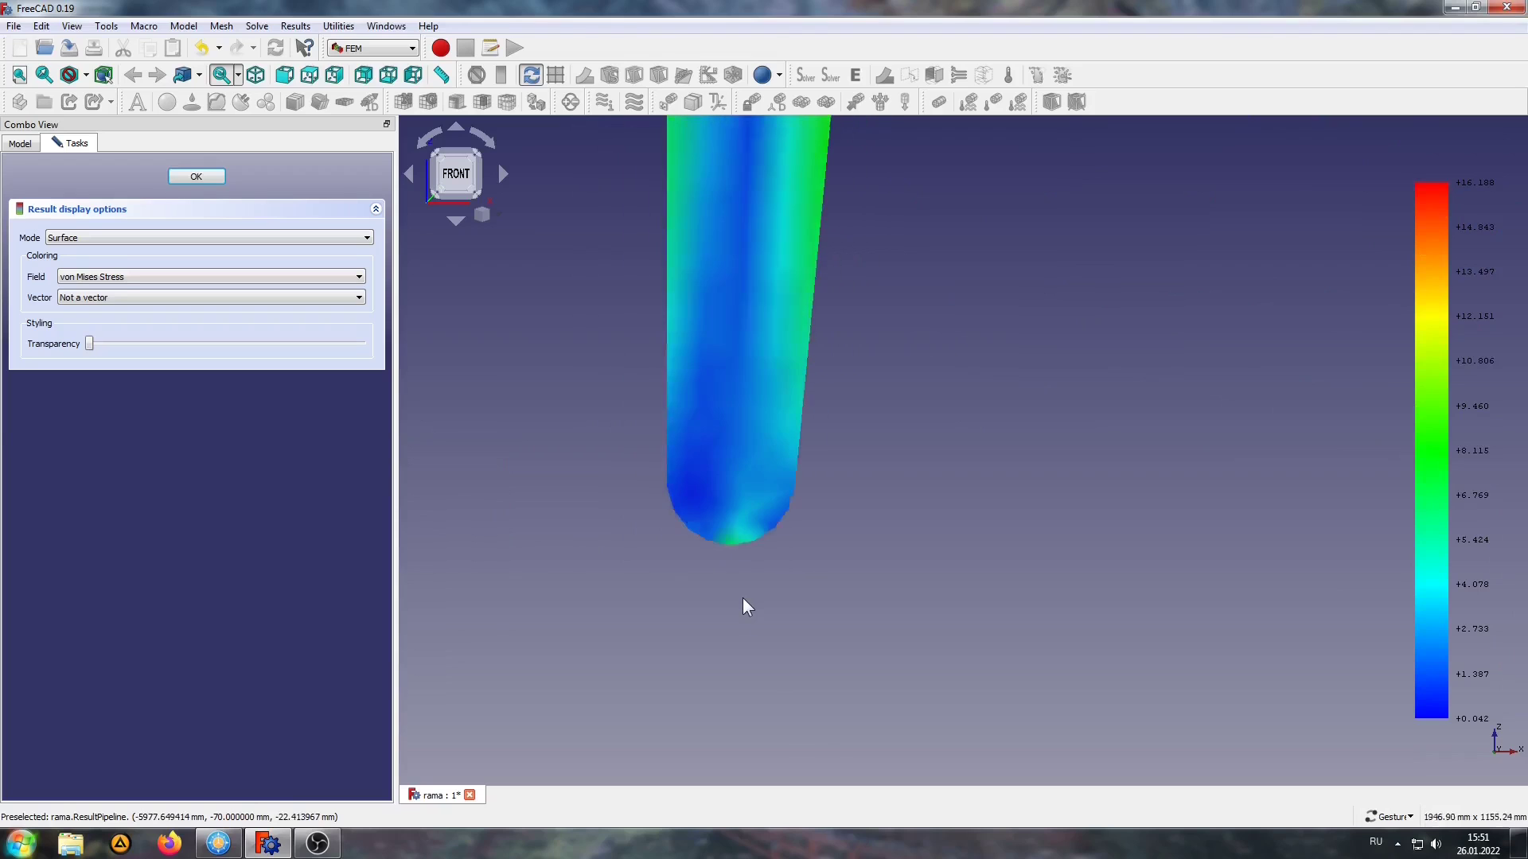
scroll(742, 599, down, 3)
scroll(742, 599, down, 2)
scroll(771, 404, up, 2)
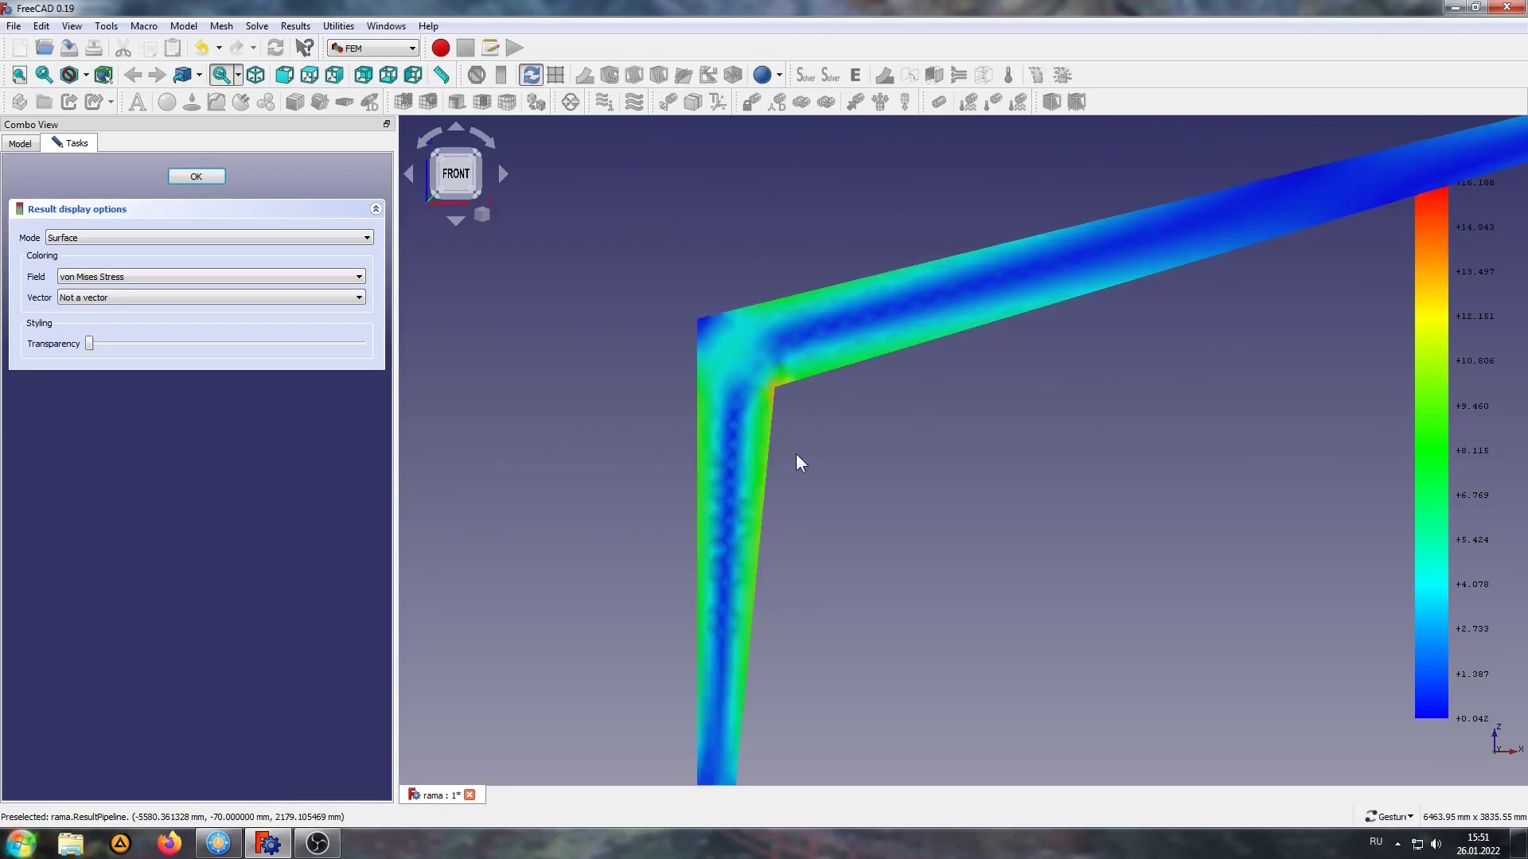
scroll(792, 374, up, 1)
scroll(810, 392, up, 1)
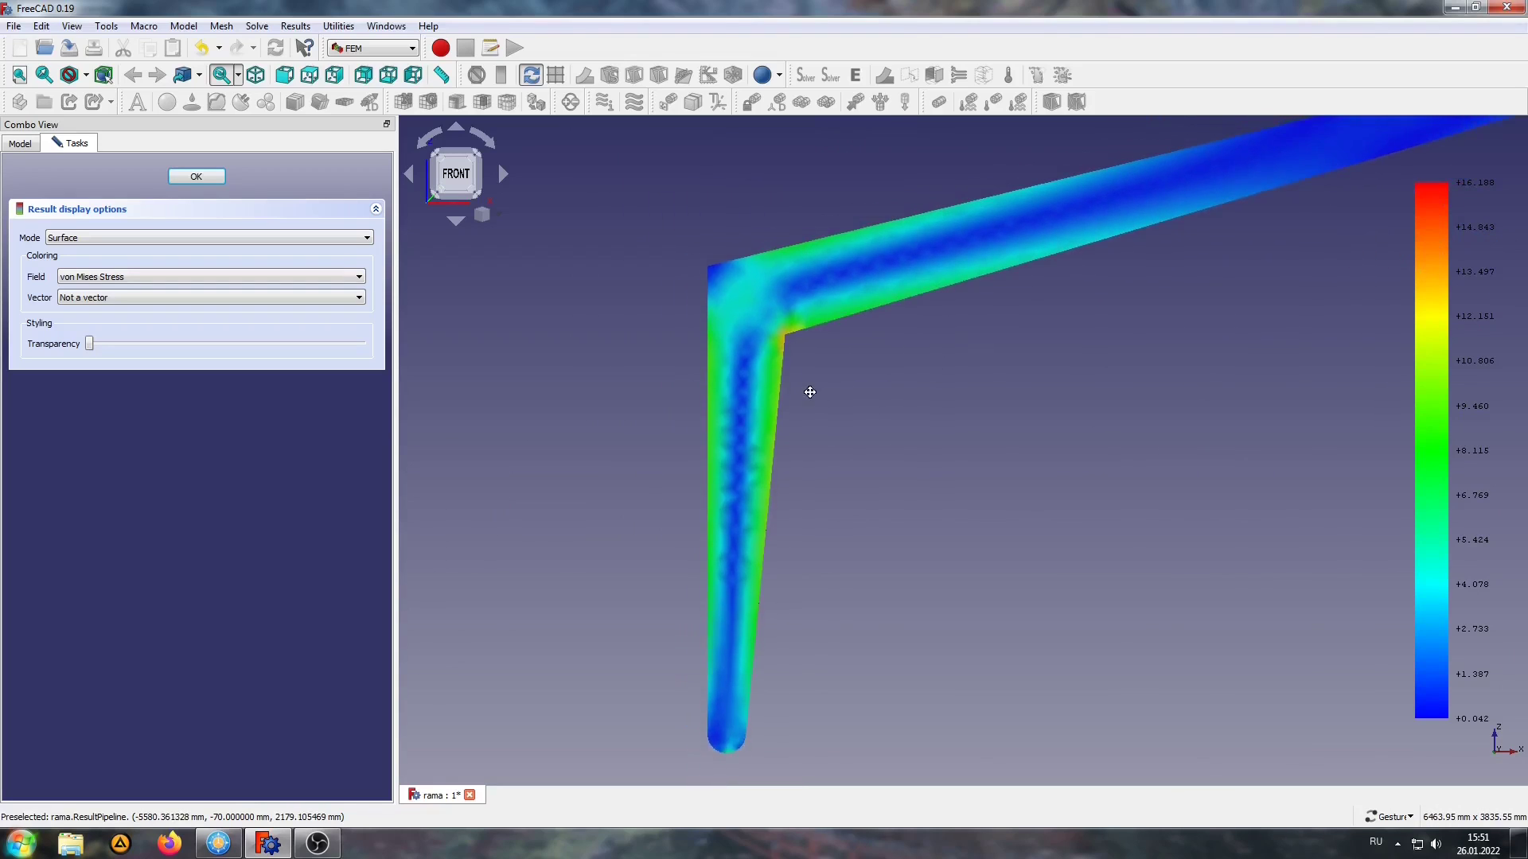
Step: Switch the plot field through Minor Principal Stress, Major Principal Stress, then Stress zz component
click(140, 277)
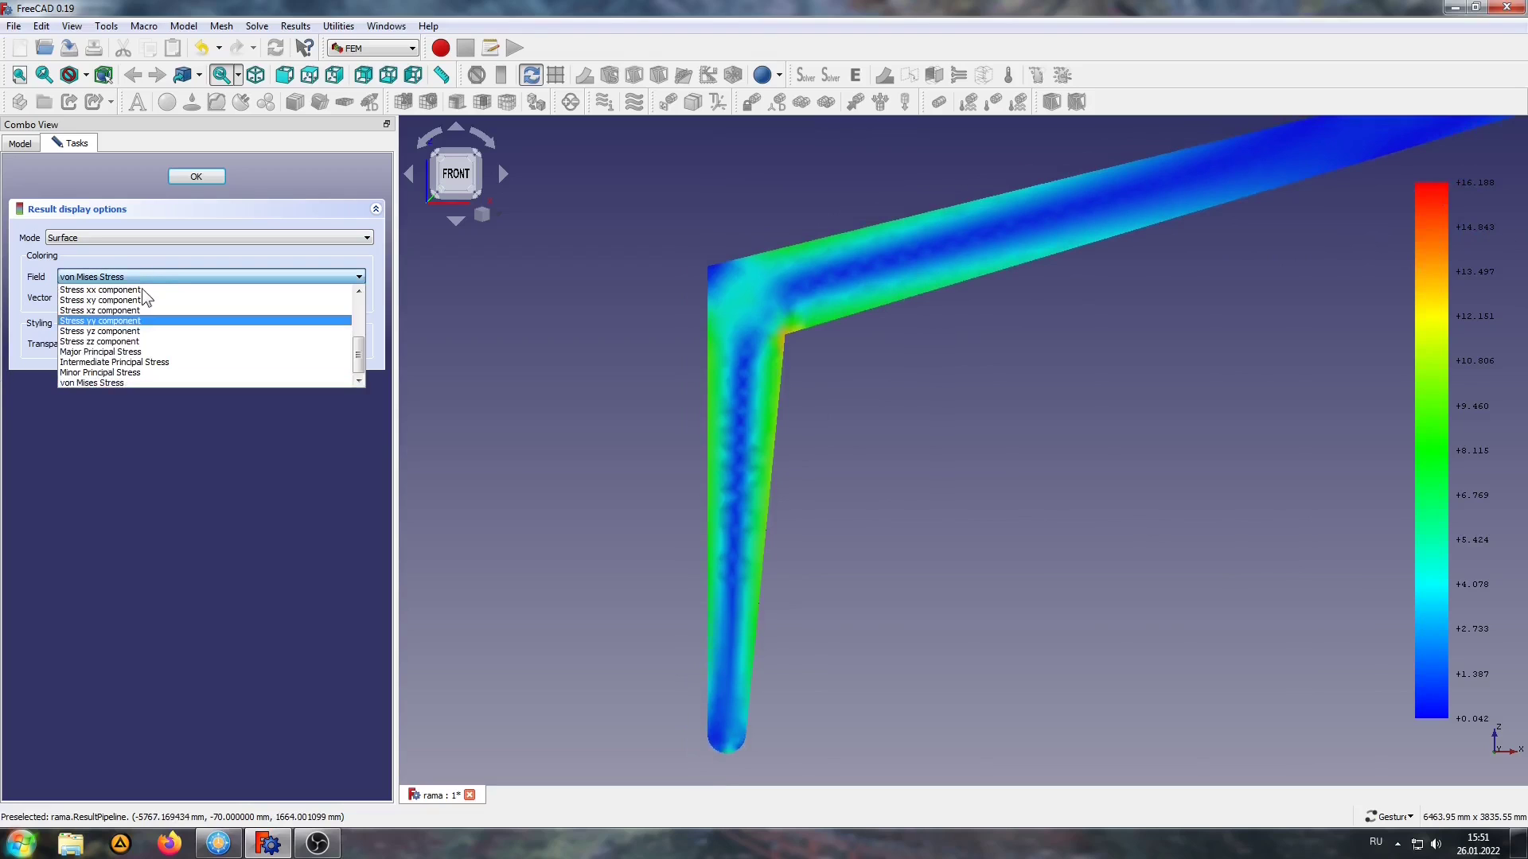
click(76, 372)
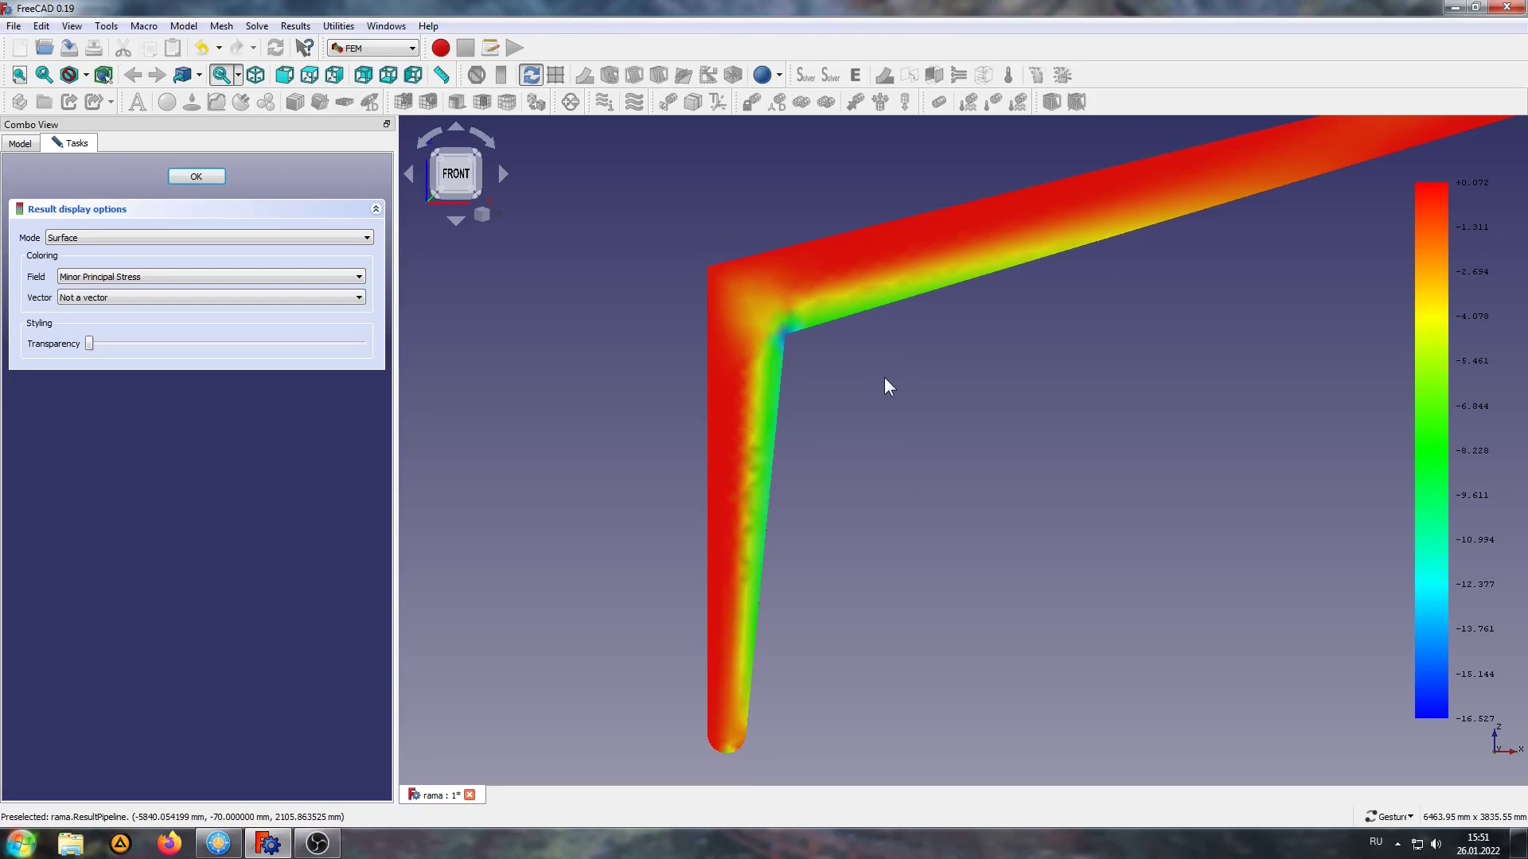
click(164, 278)
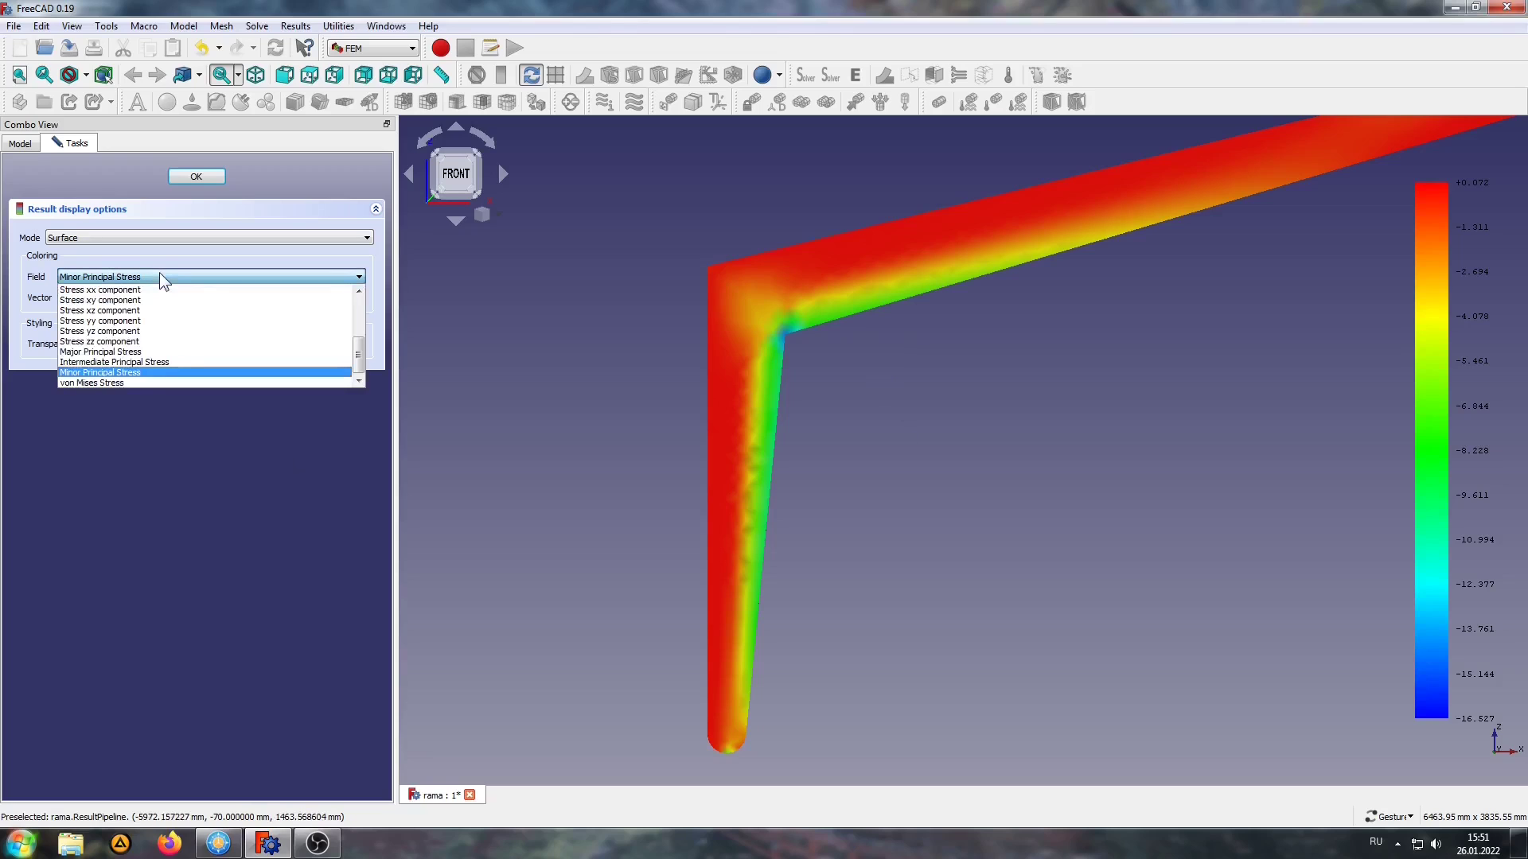
click(128, 352)
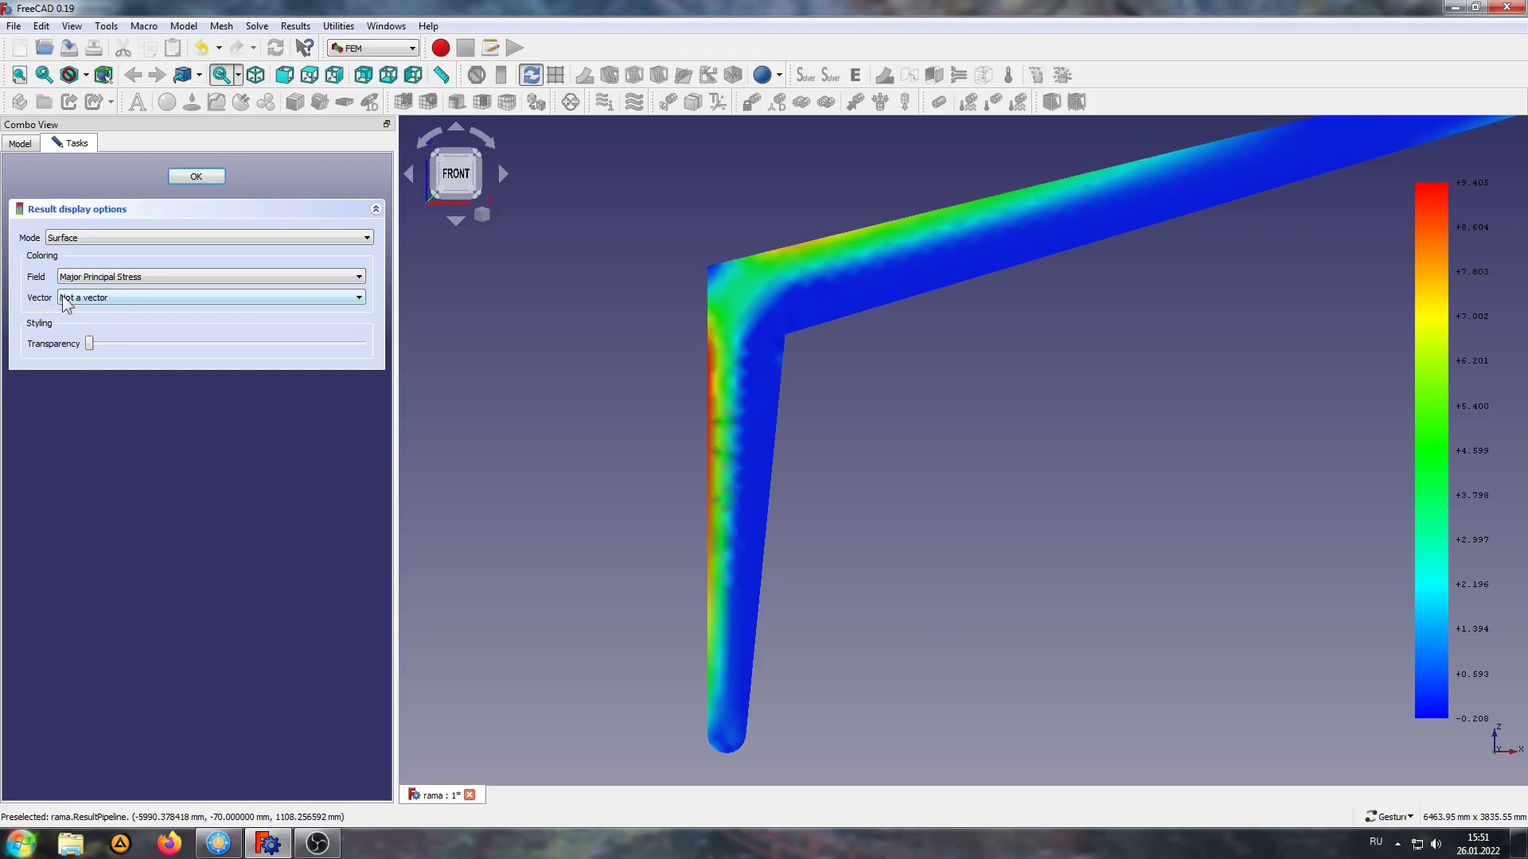
click(117, 277)
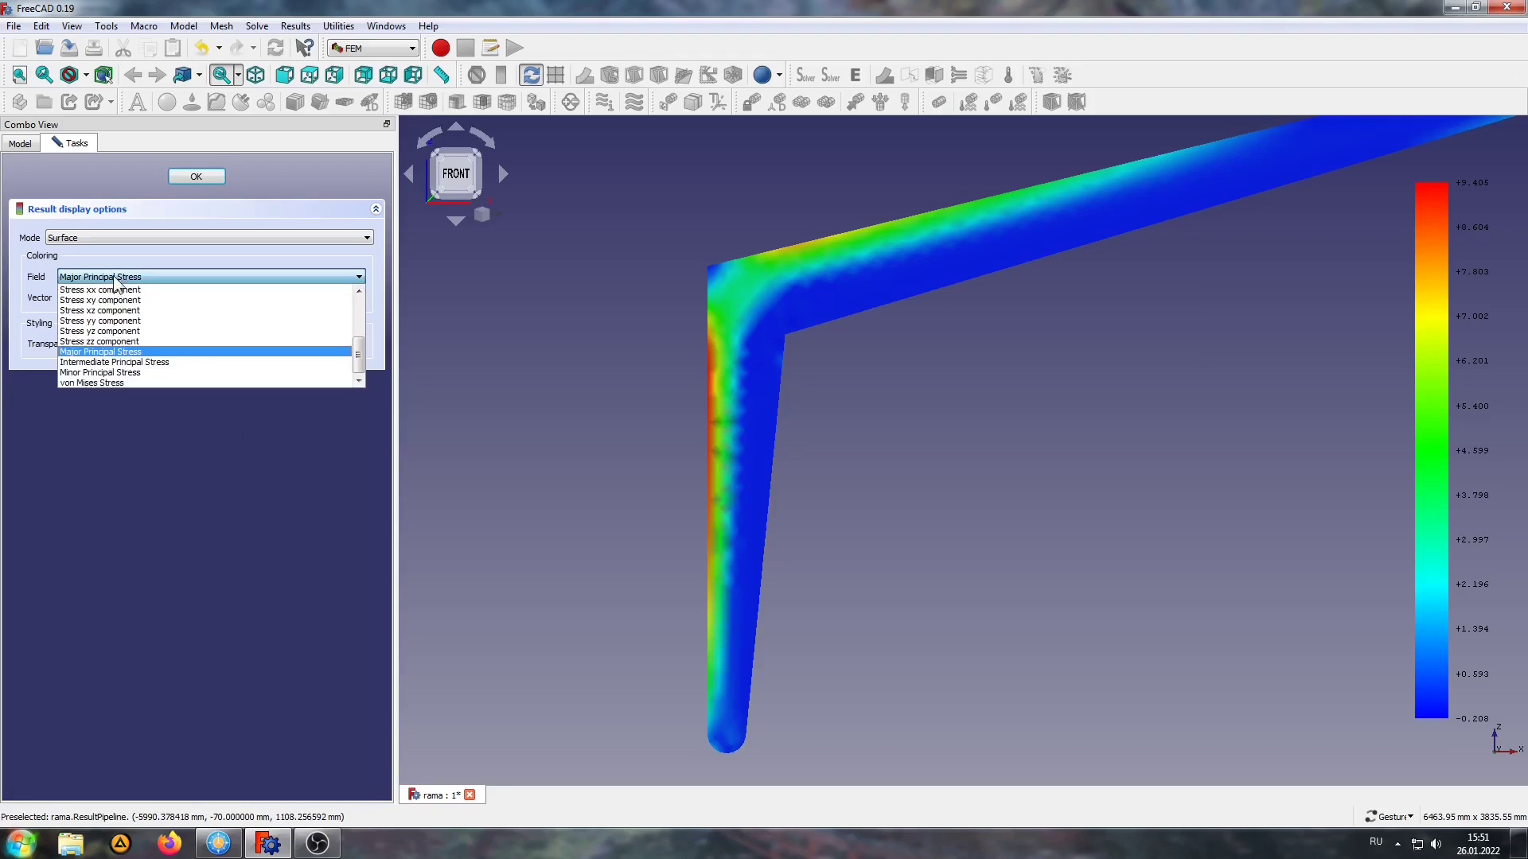
click(78, 342)
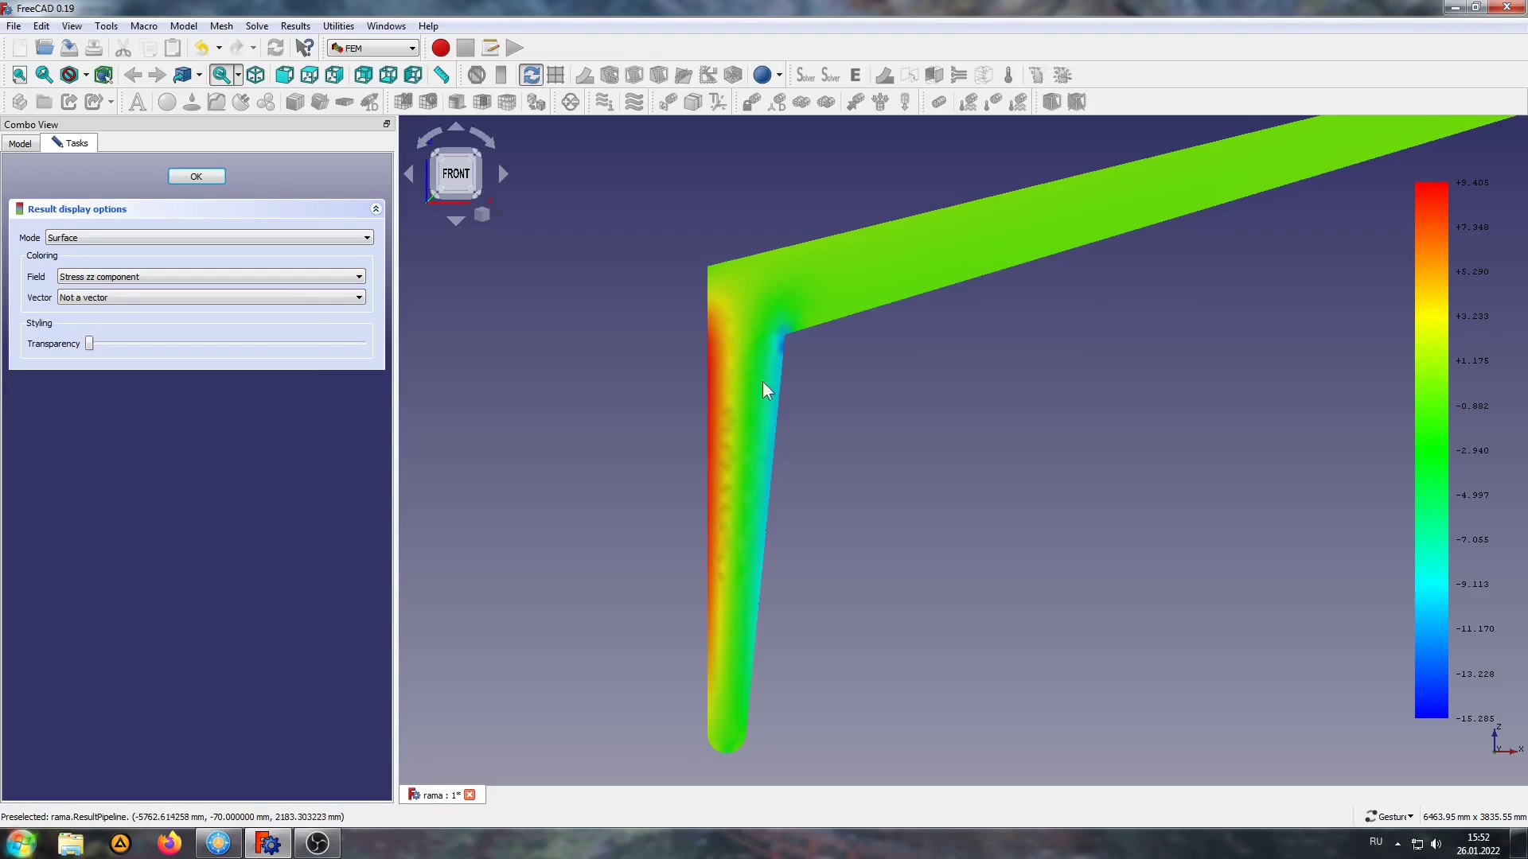
click(140, 275)
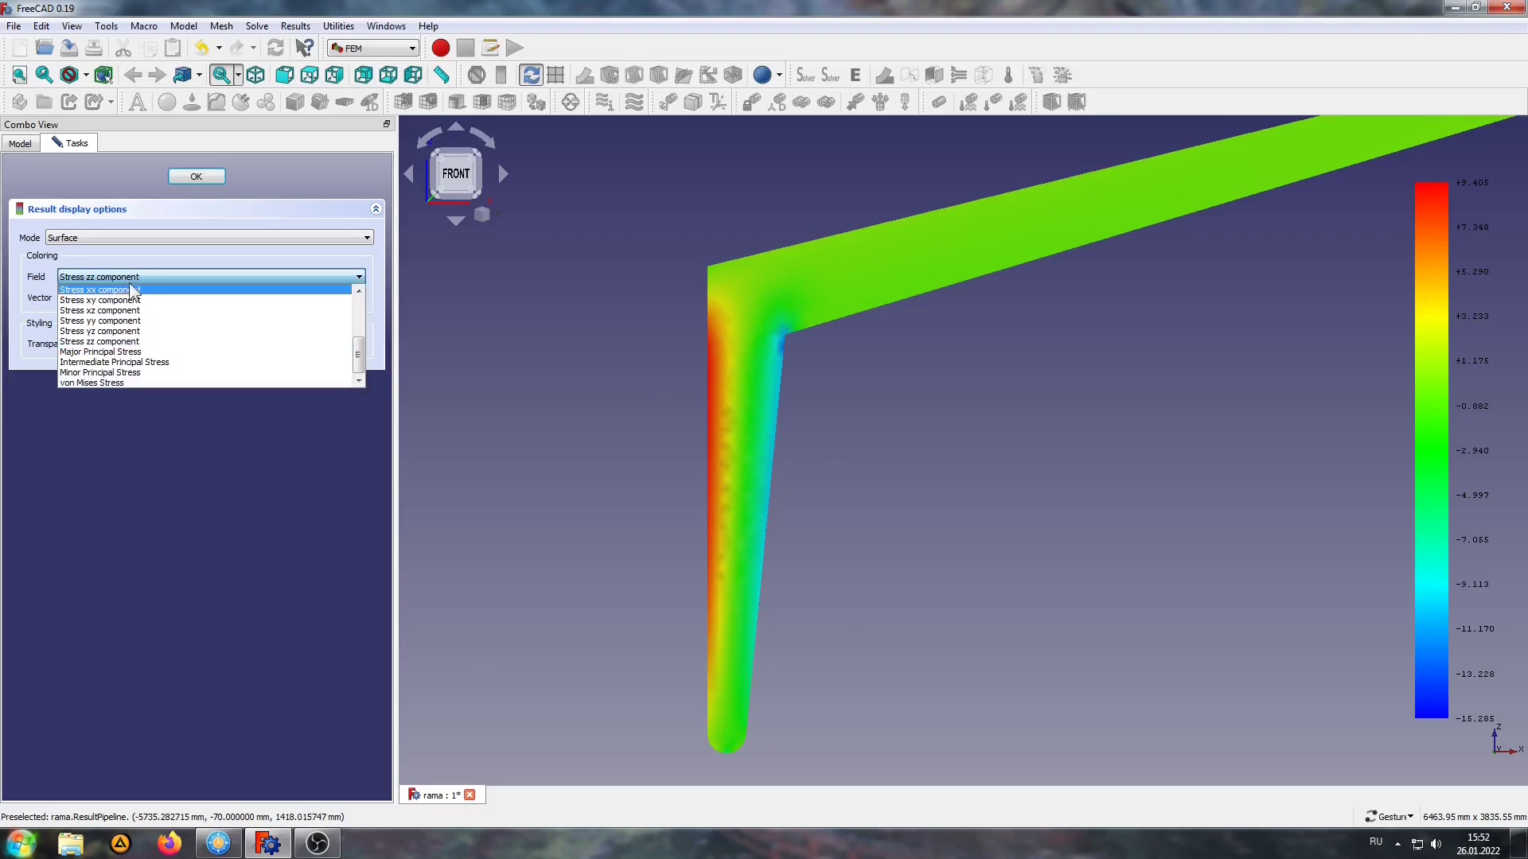
Step: Plot the Stress xx component over the whole frame, then return to von Mises Stress (0.04–16.19)
click(90, 291)
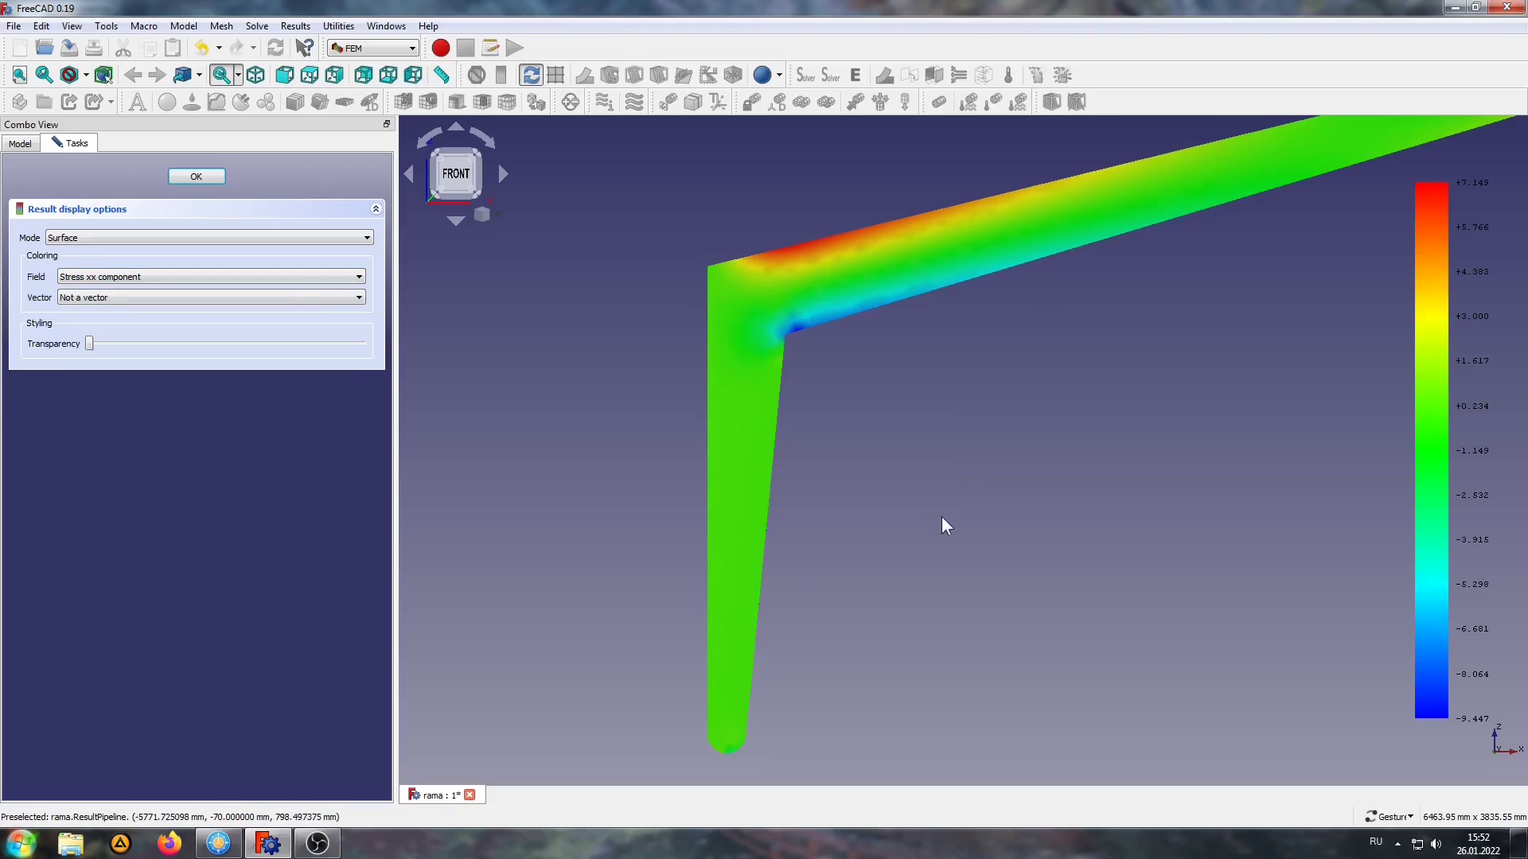
scroll(920, 475, down, 2)
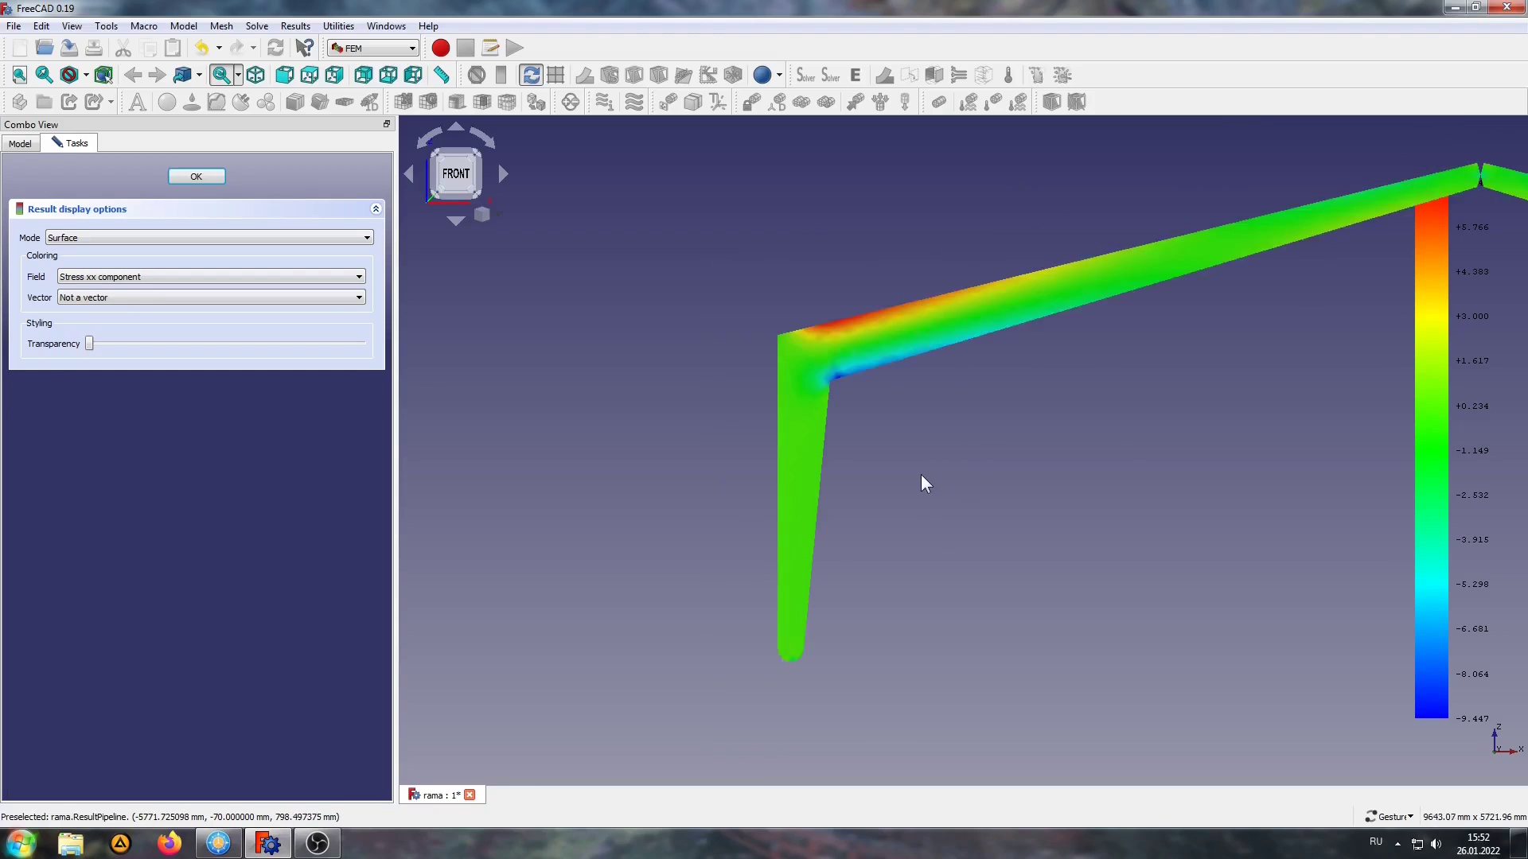
scroll(920, 478, down, 2)
scroll(795, 454, down, 2)
scroll(955, 466, down, 1)
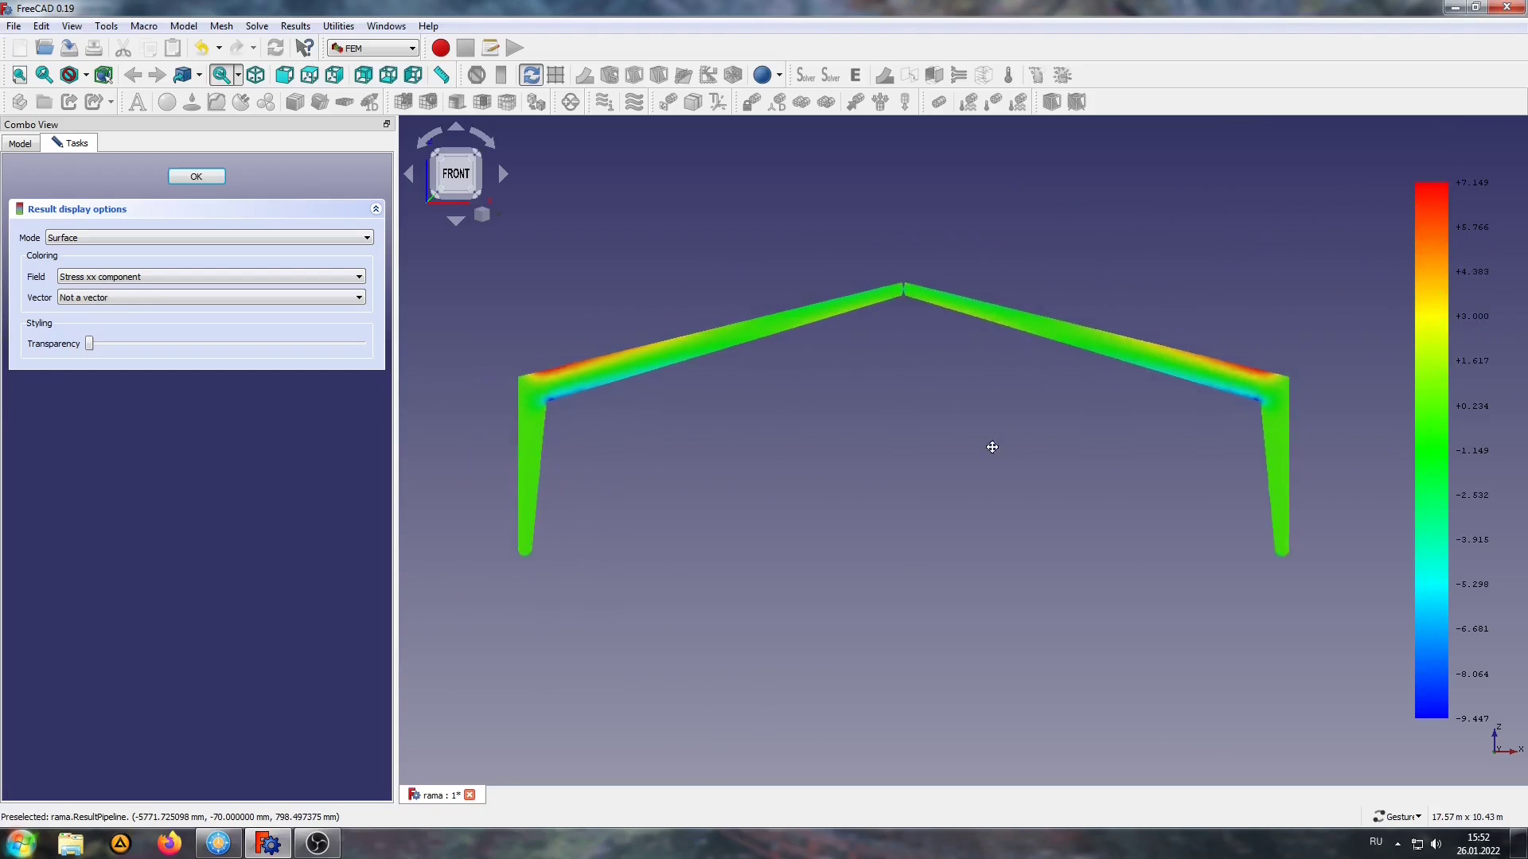
scroll(987, 452, up, 2)
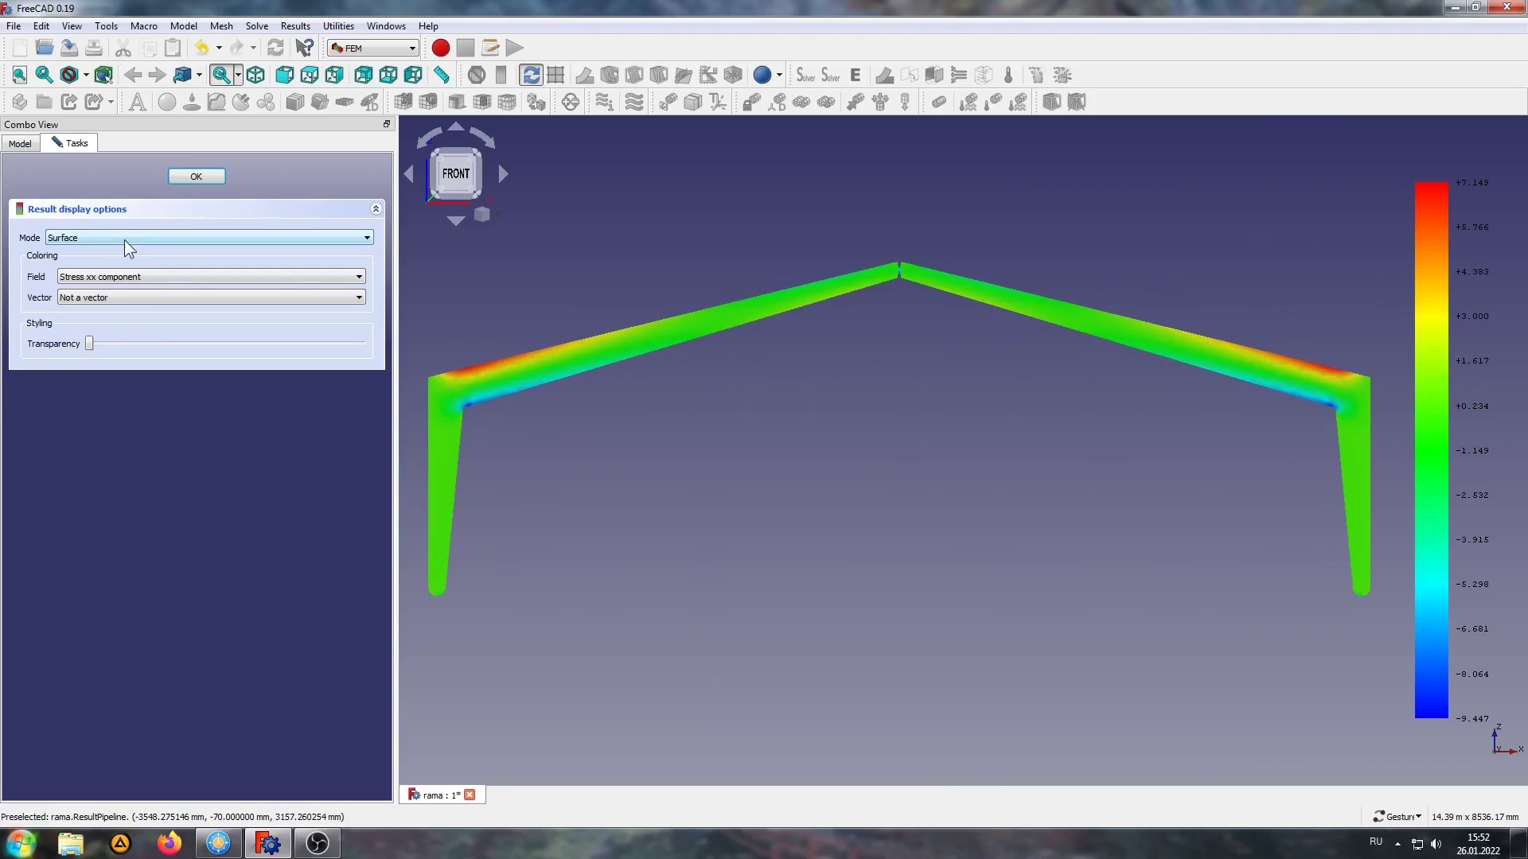
click(119, 276)
click(93, 379)
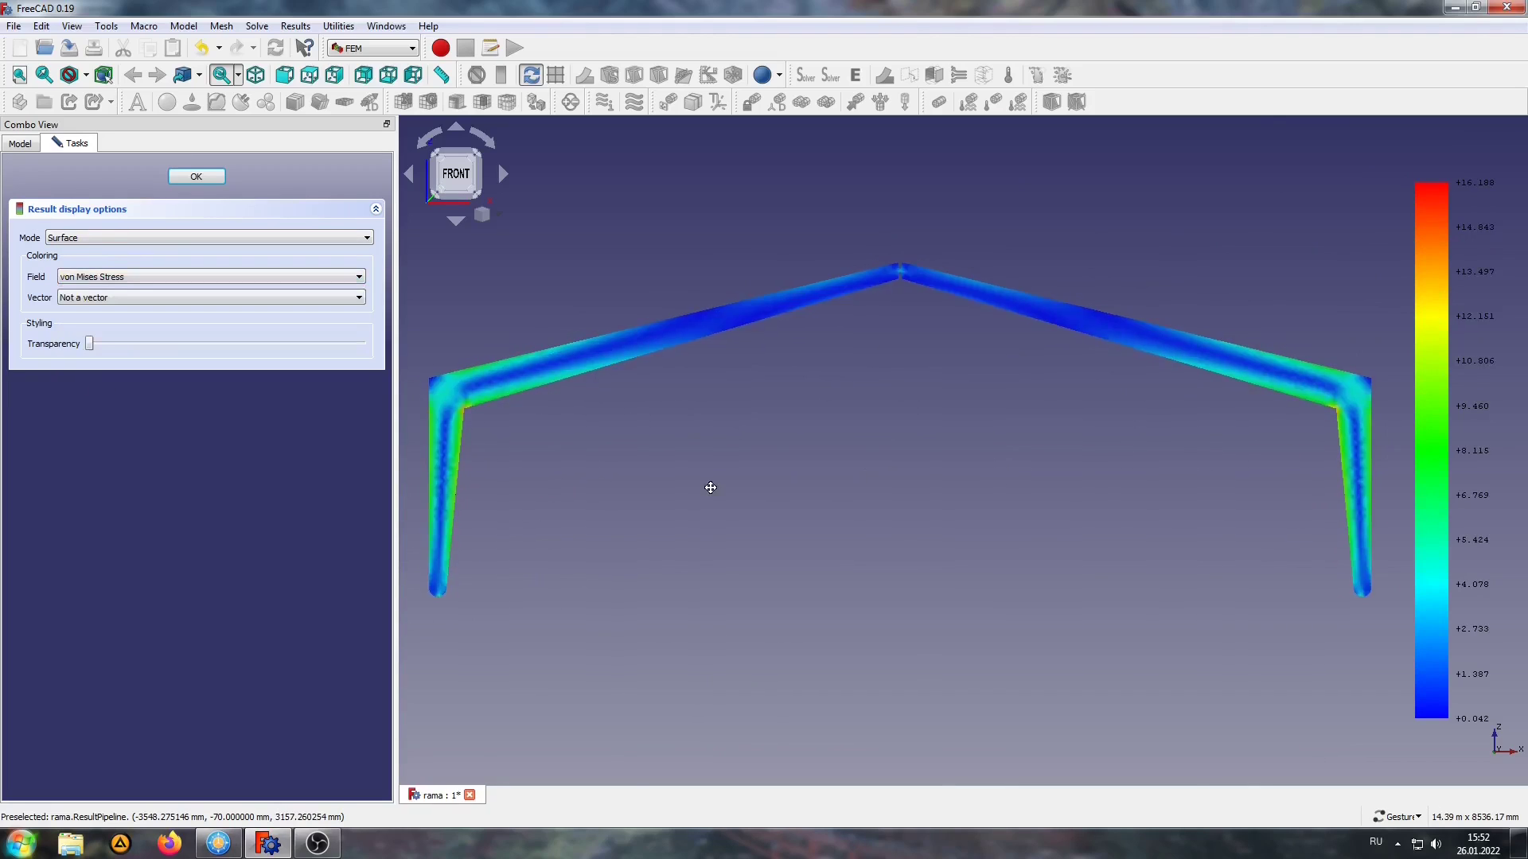
right_drag(711, 487, 720, 488)
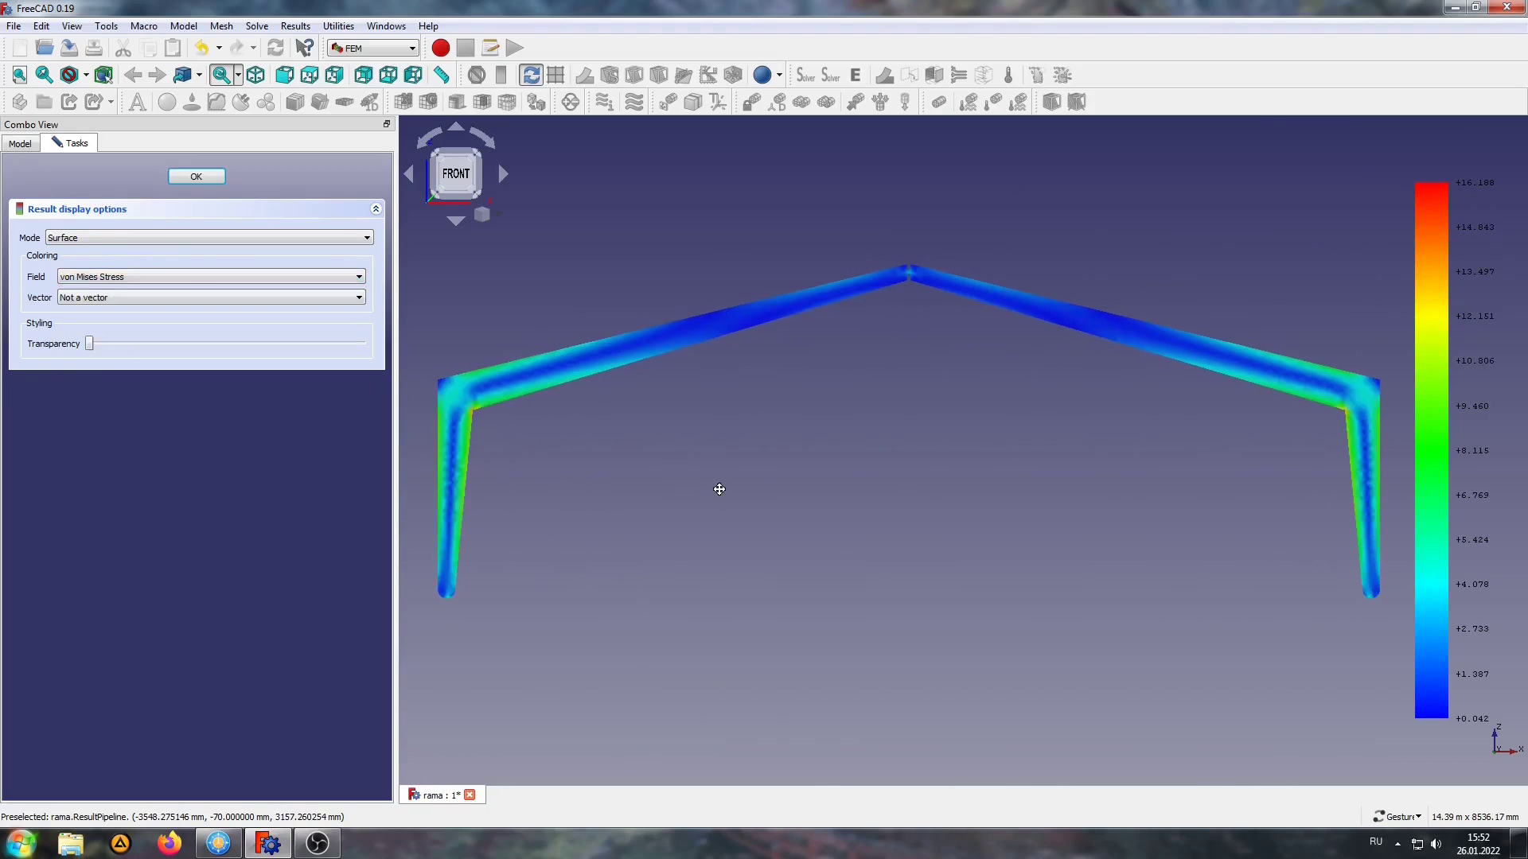
Step: Save the von Mises stress view as PNG image 001 and close the display options
click(106, 26)
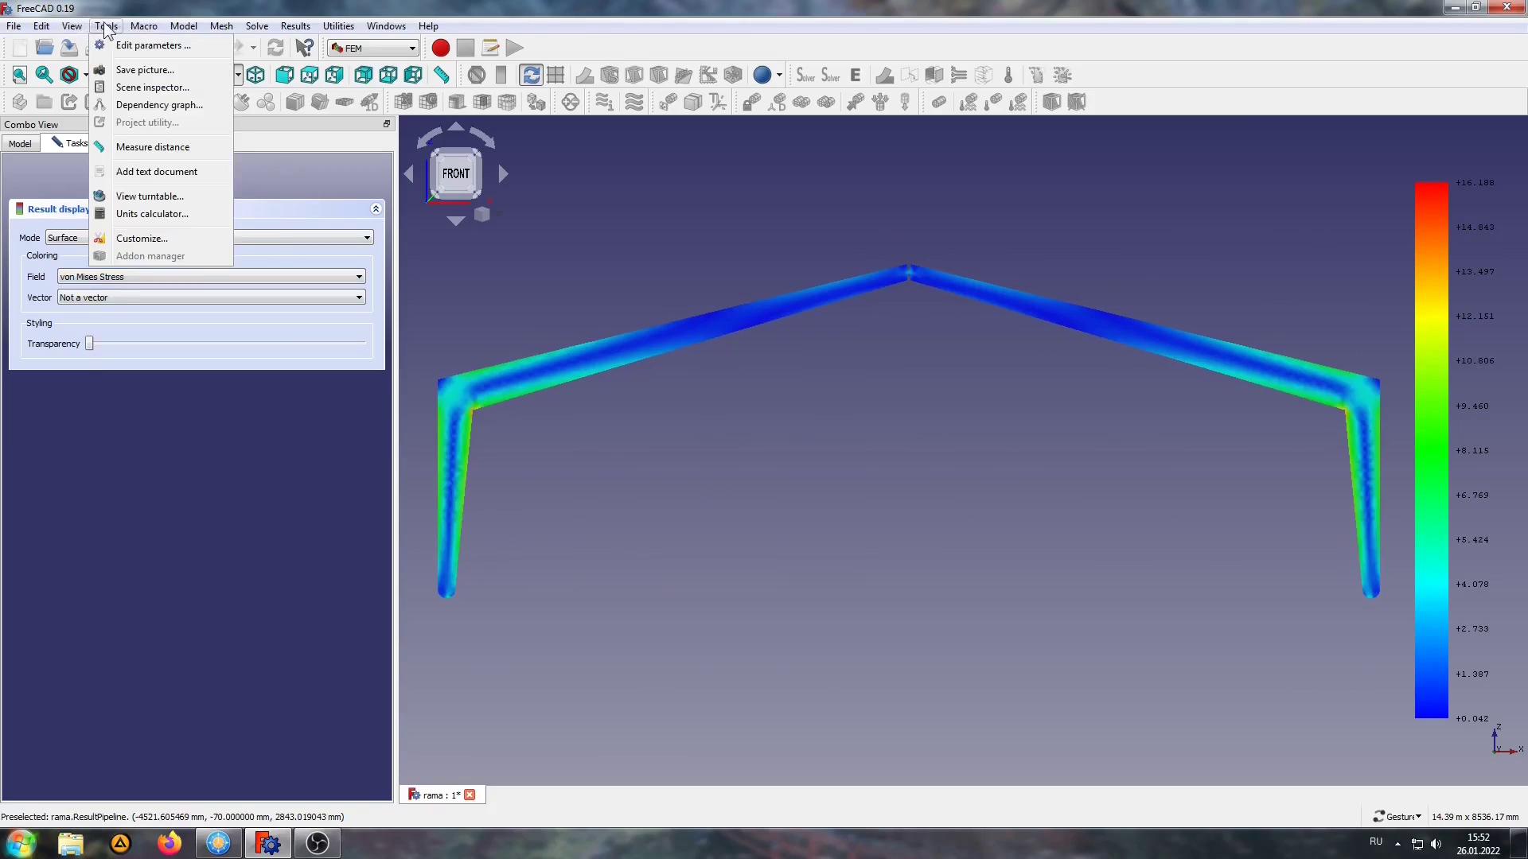
click(120, 69)
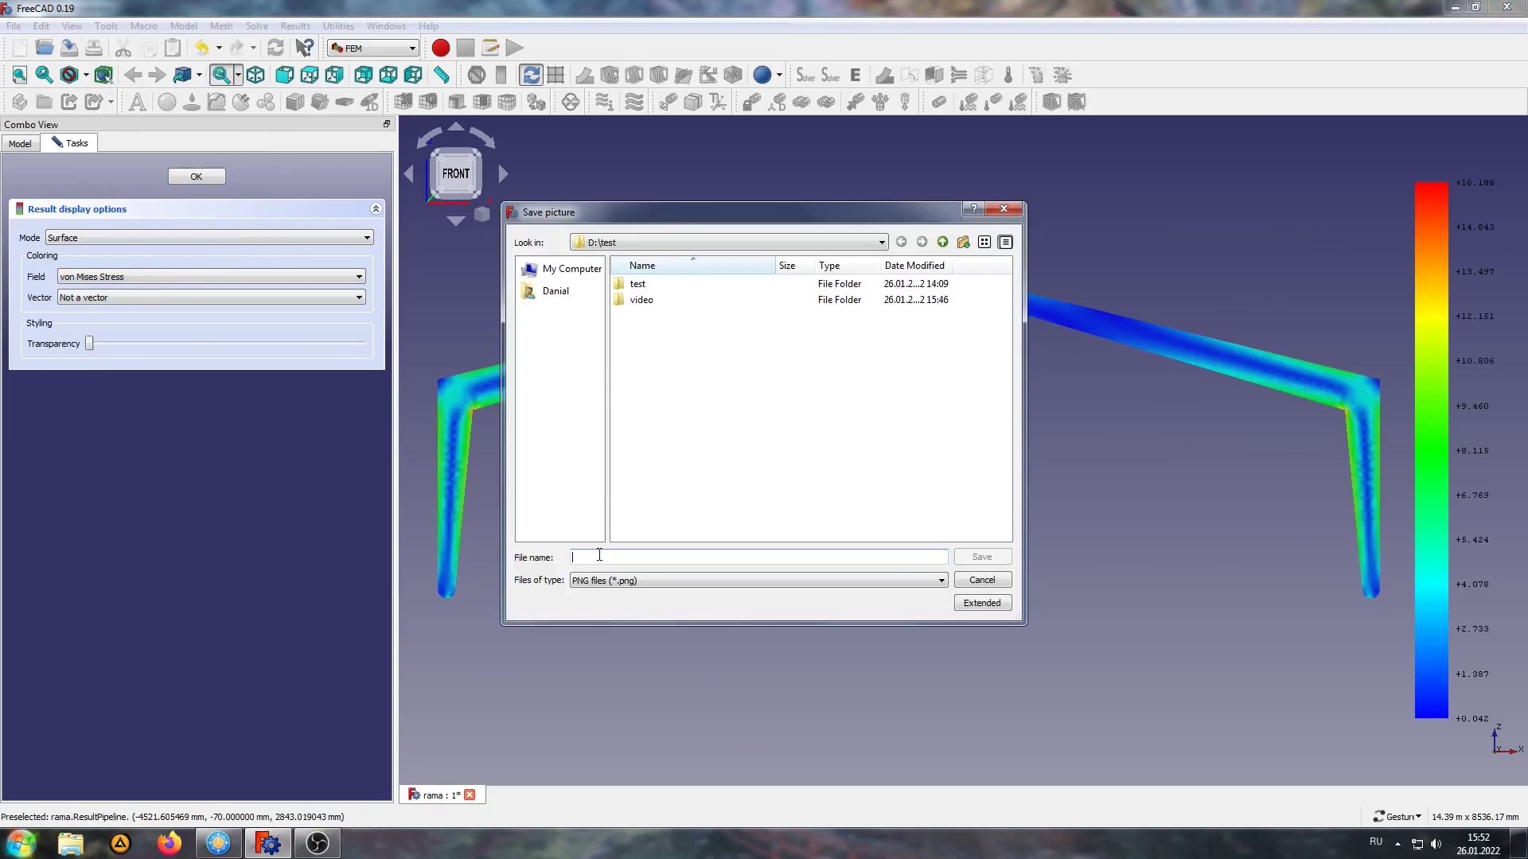
text(001)
click(982, 557)
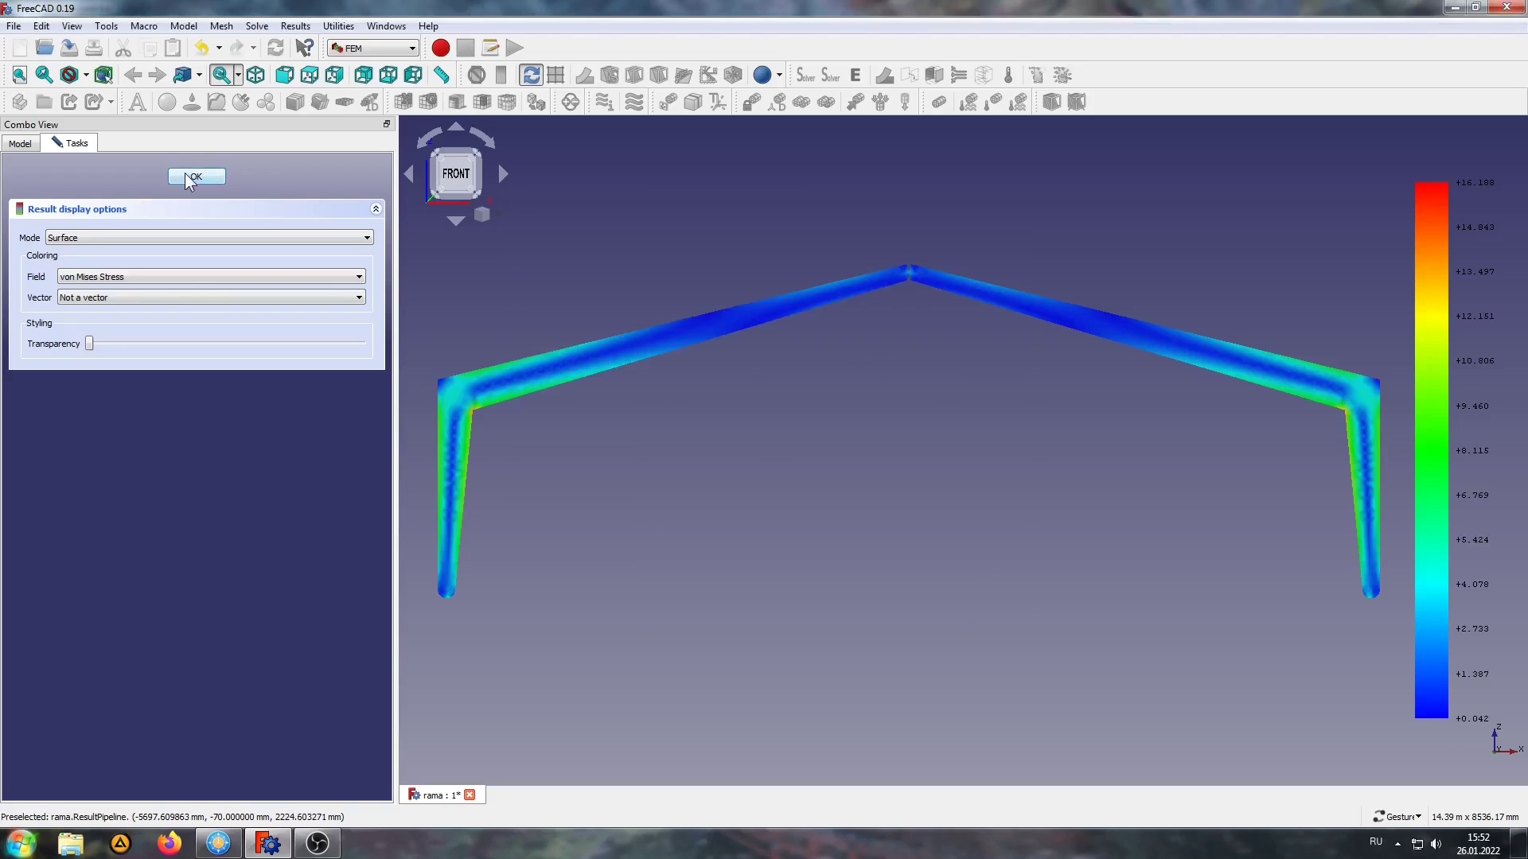
click(187, 177)
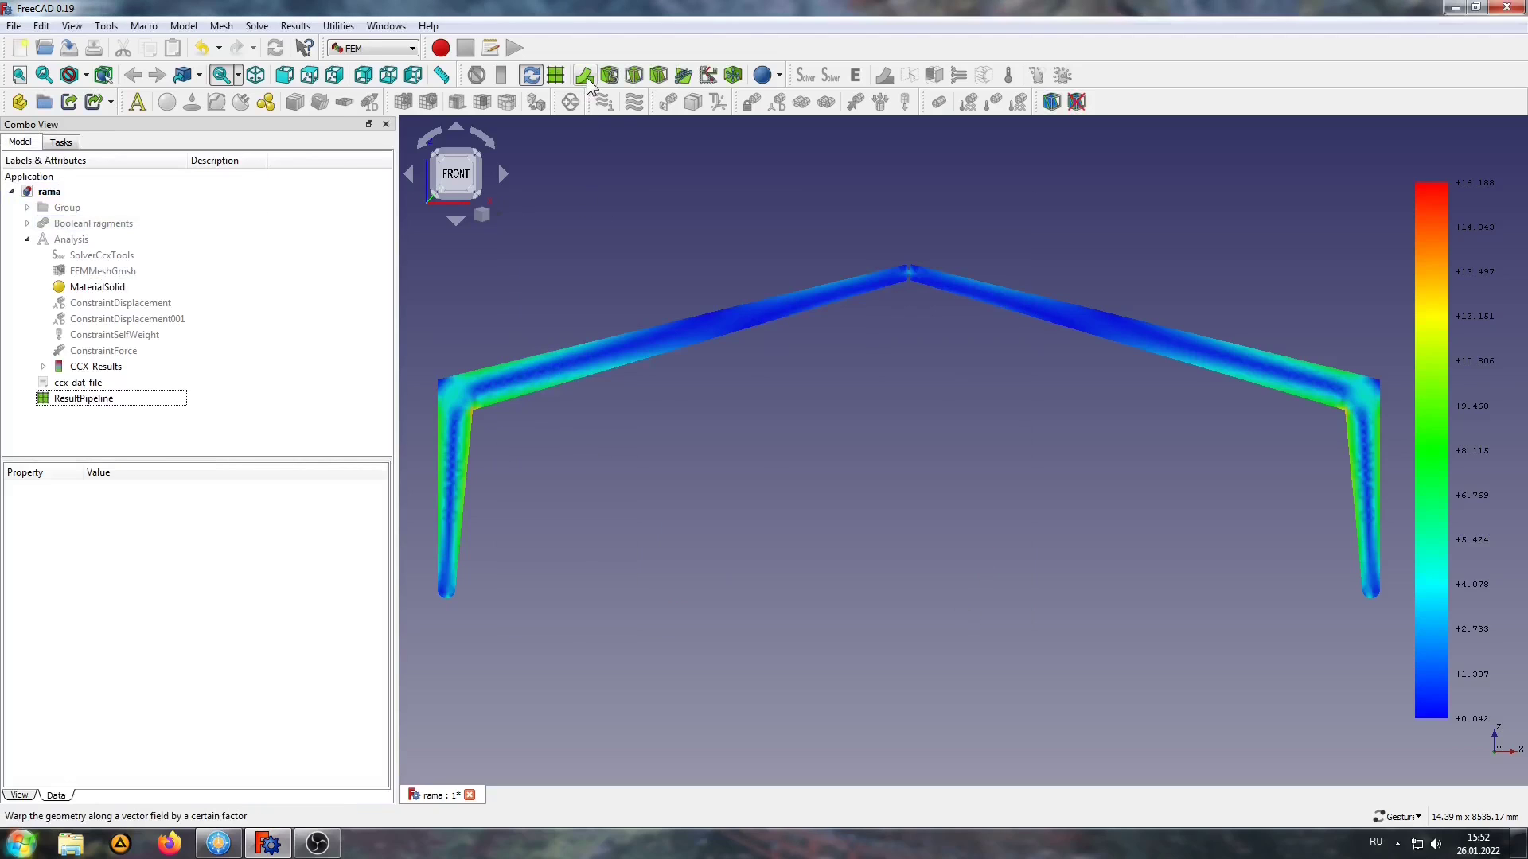
Step: Add a warp filter with factor 15, shown as a surface coloured by Z displacement
click(578, 105)
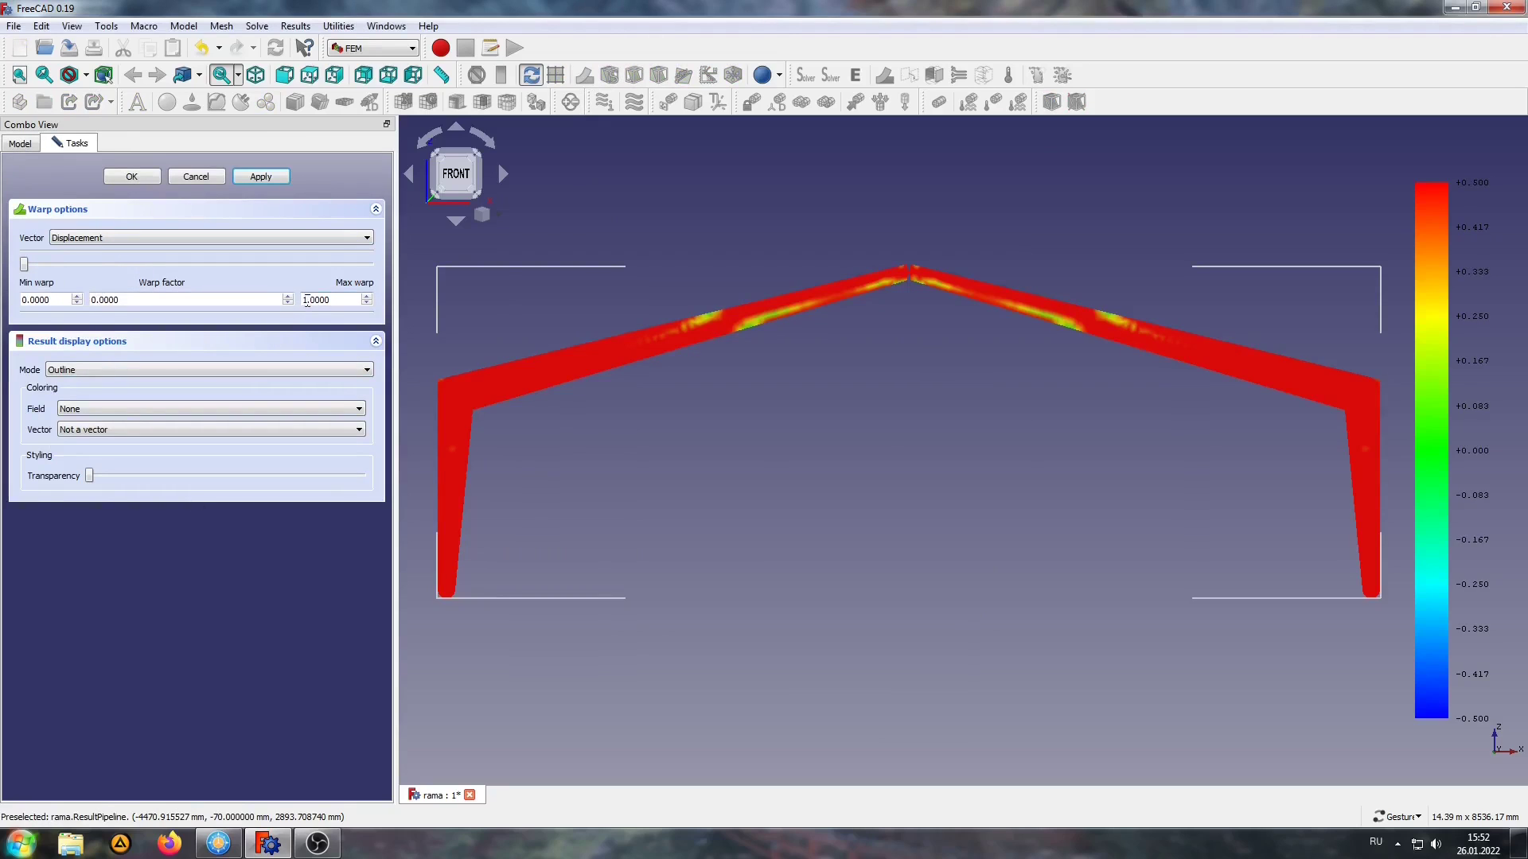
text(00)
drag(25, 268, 72, 267)
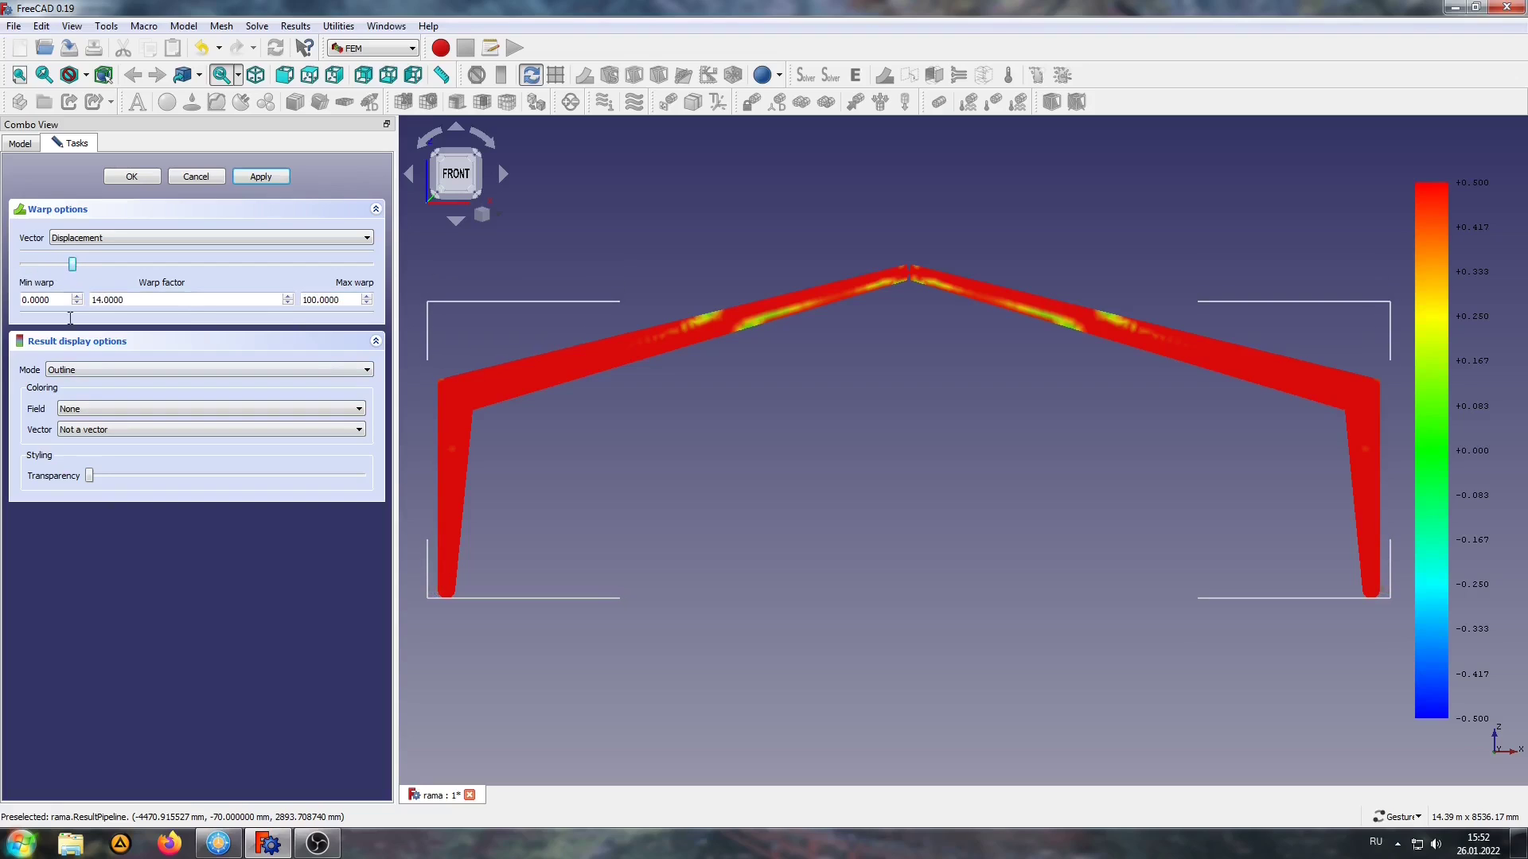
click(94, 369)
click(86, 398)
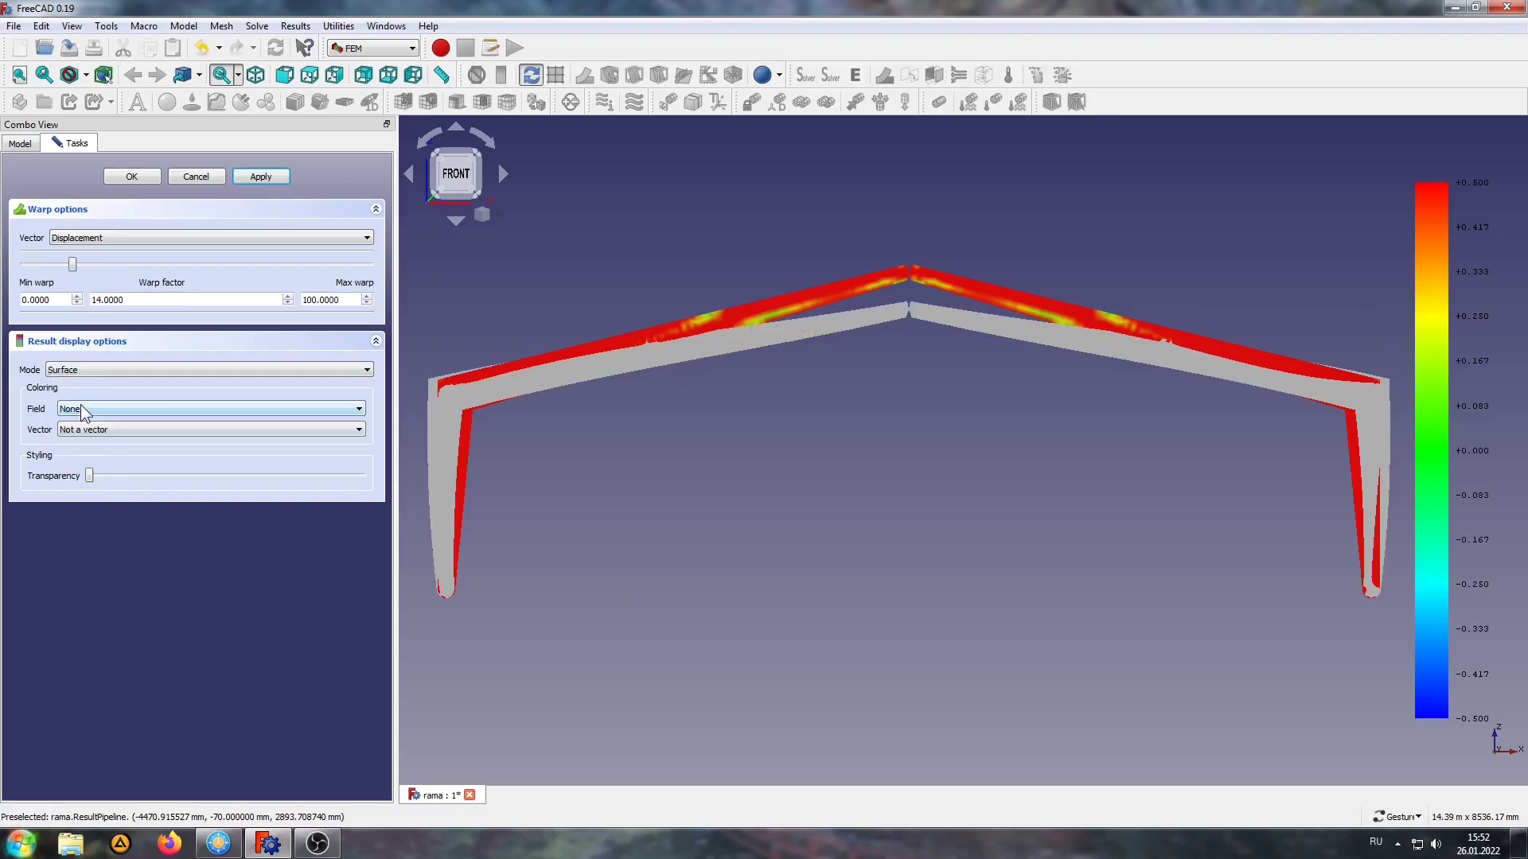
click(103, 412)
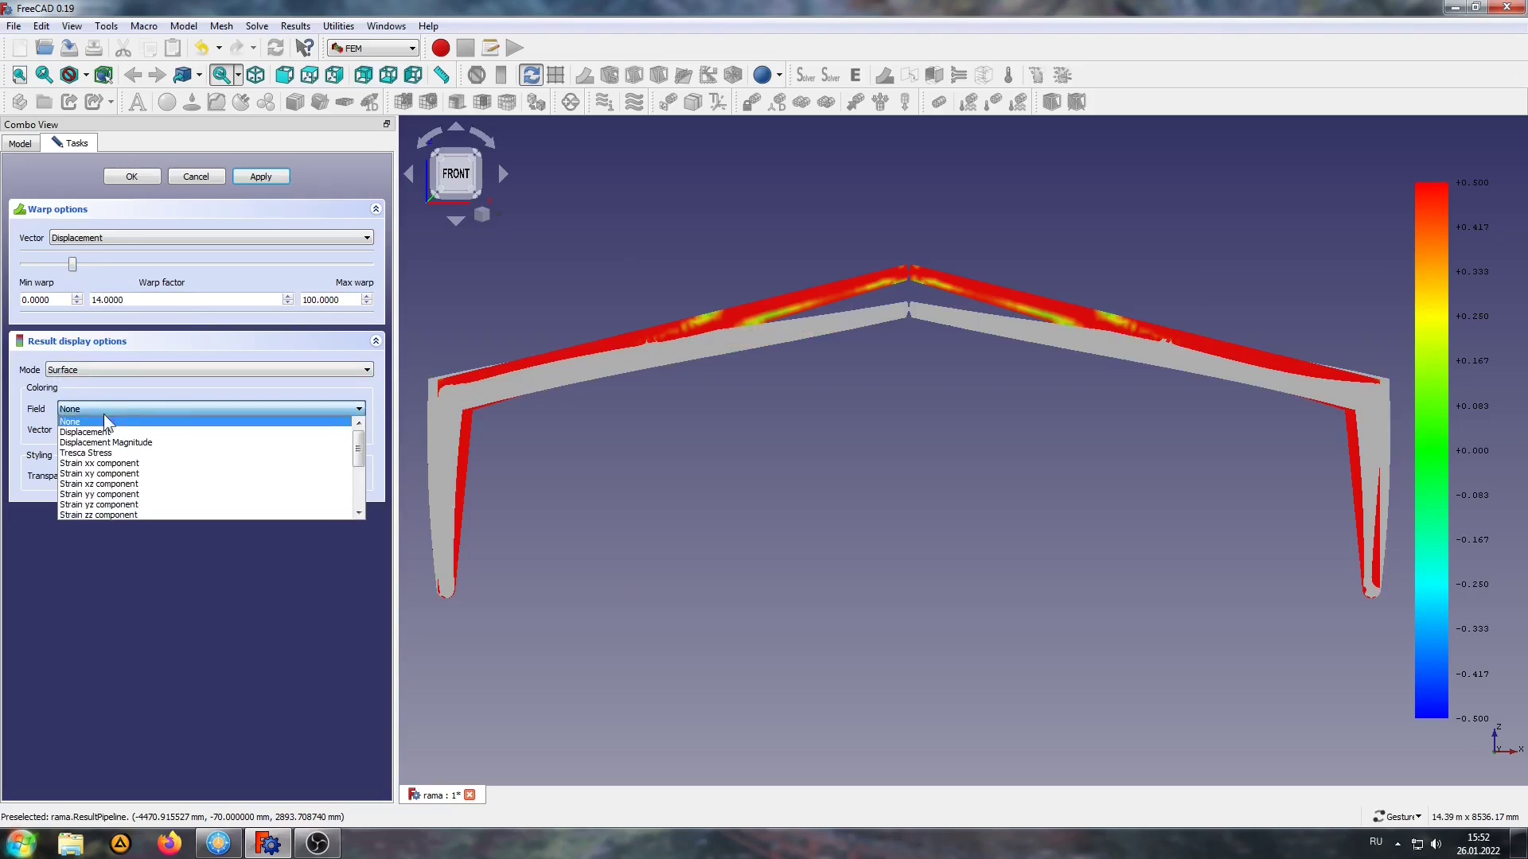
click(155, 432)
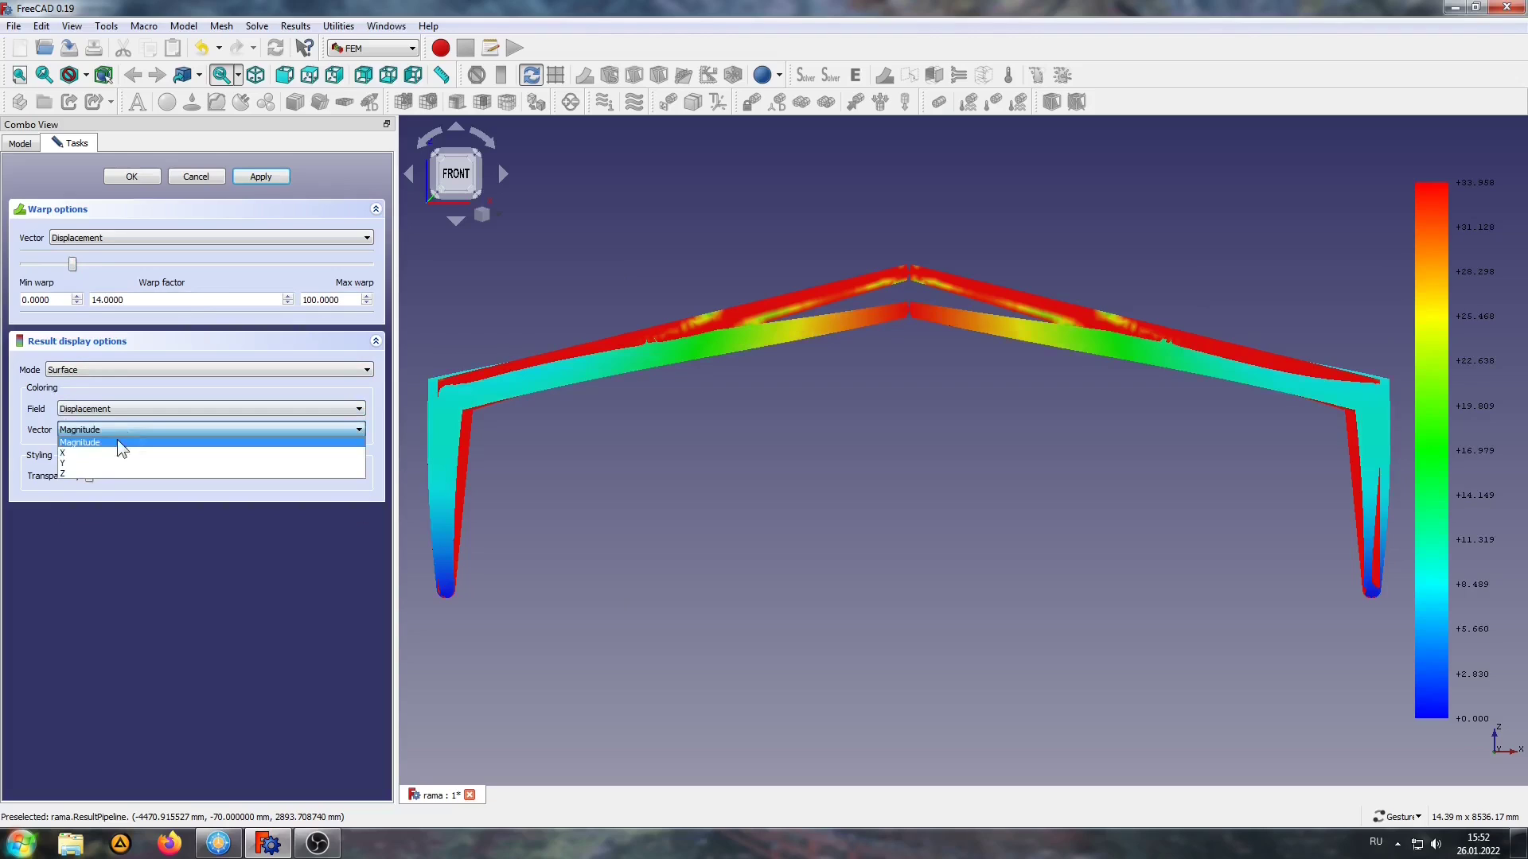
click(67, 473)
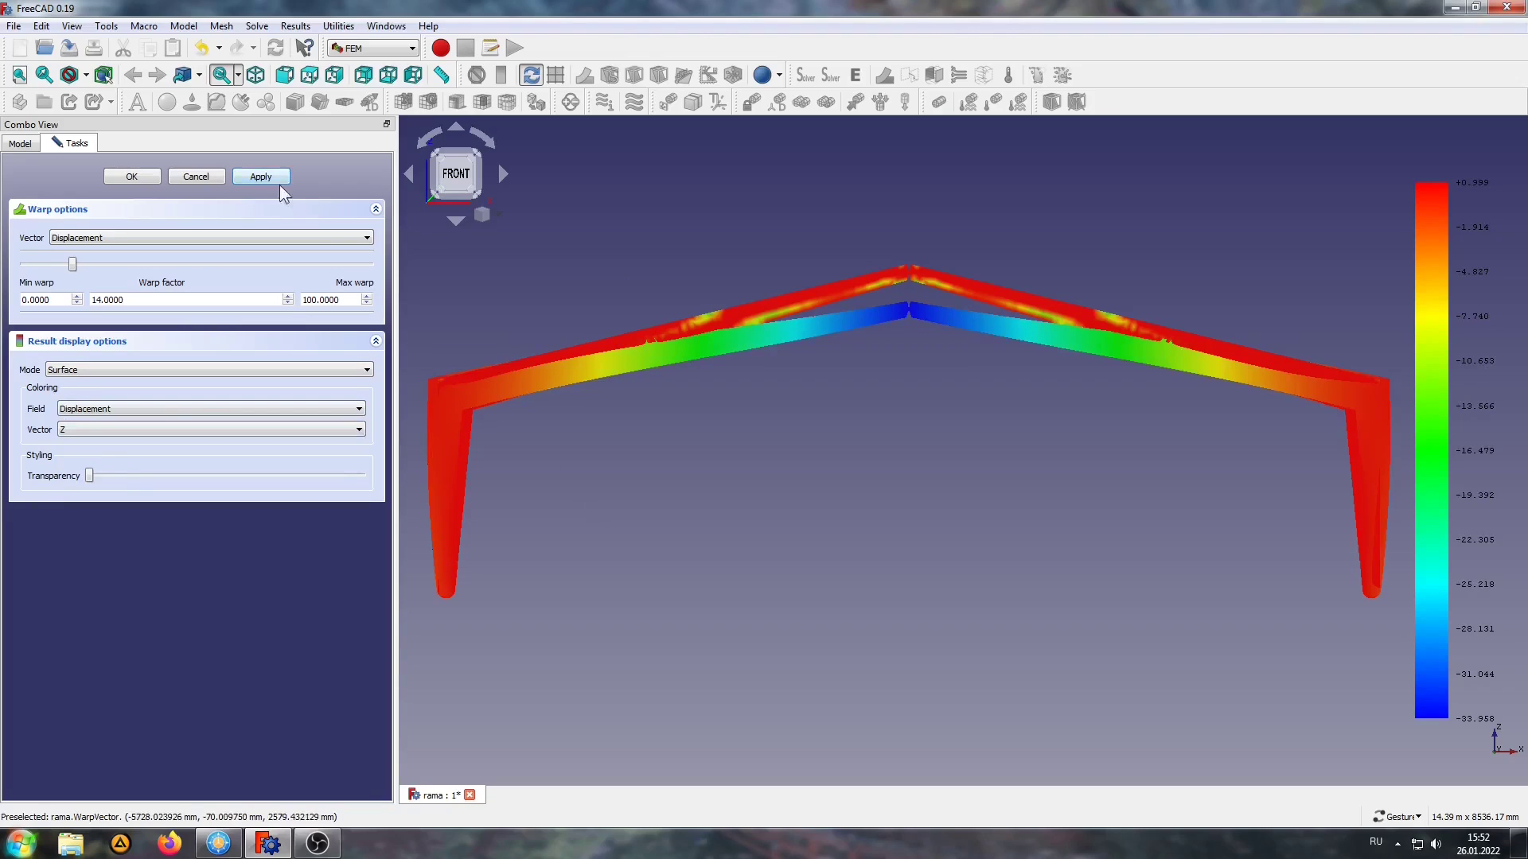
click(132, 176)
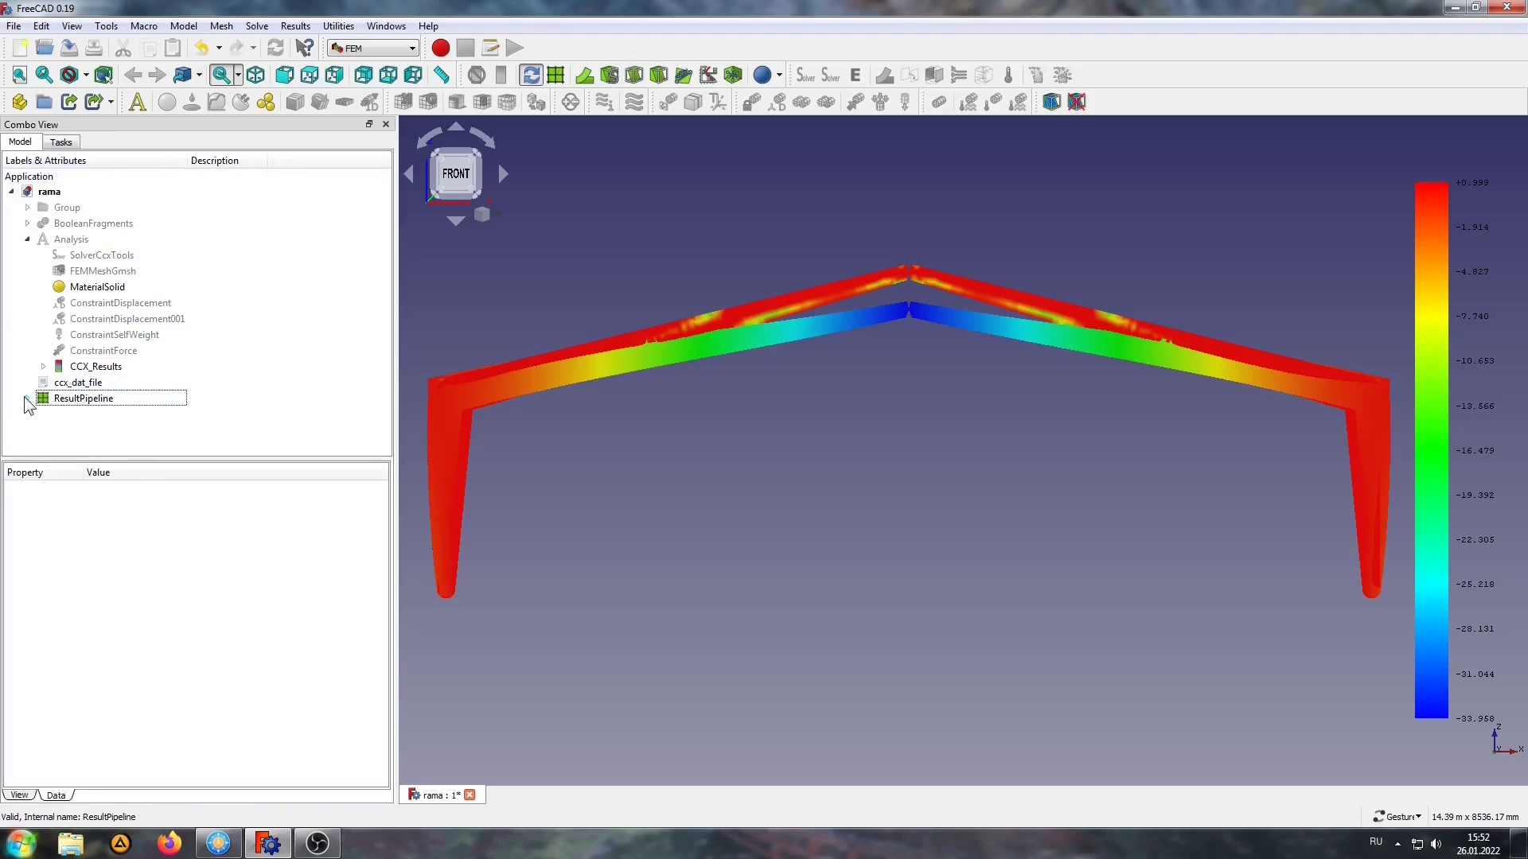
Step: Hide the ResultPipeline and open the Save picture dialog
click(67, 398)
key(space)
click(818, 490)
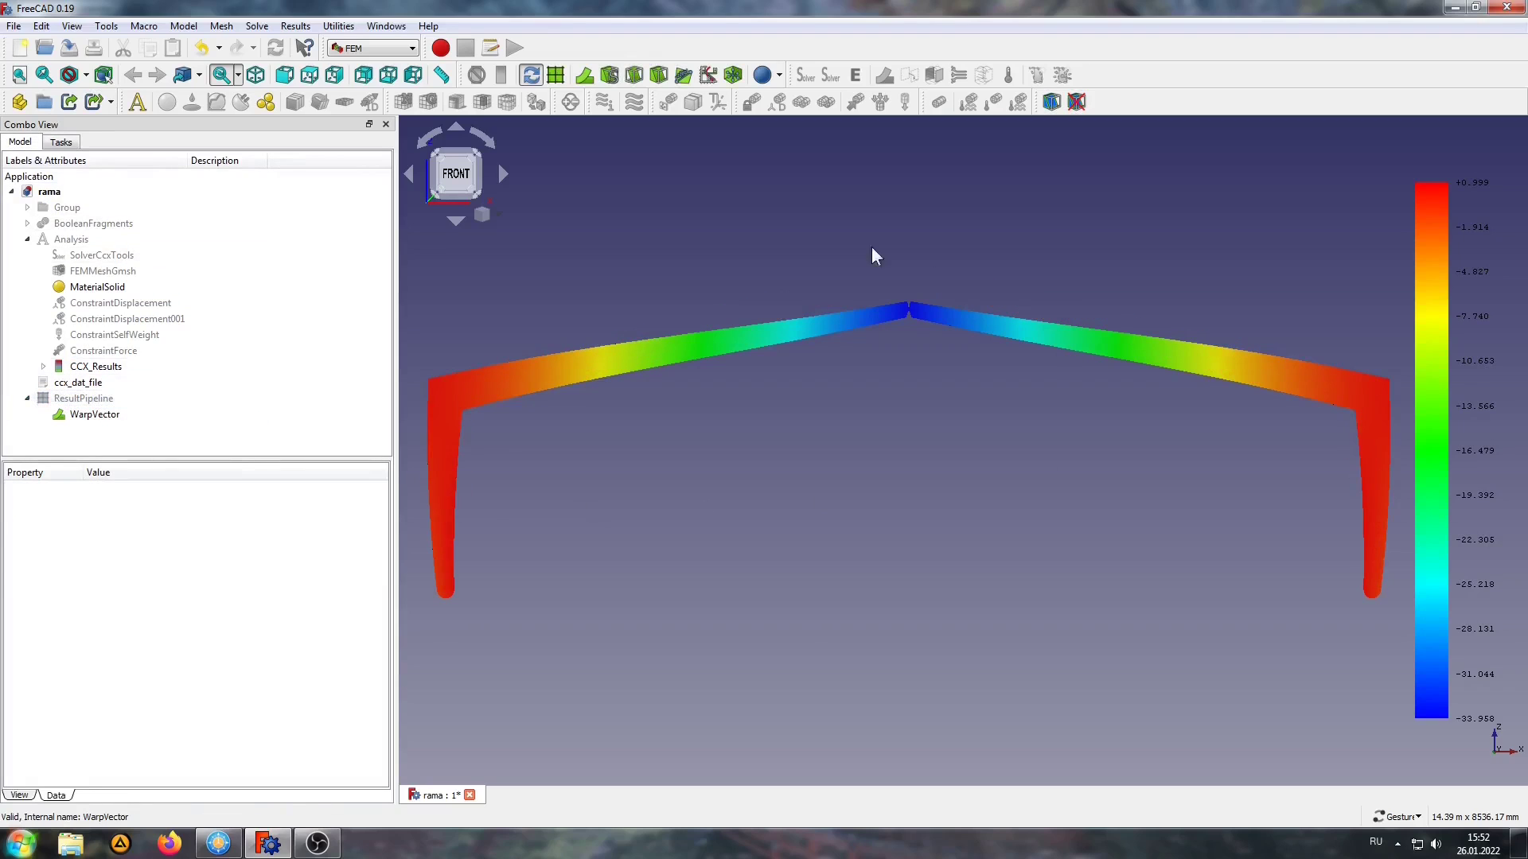
click(106, 25)
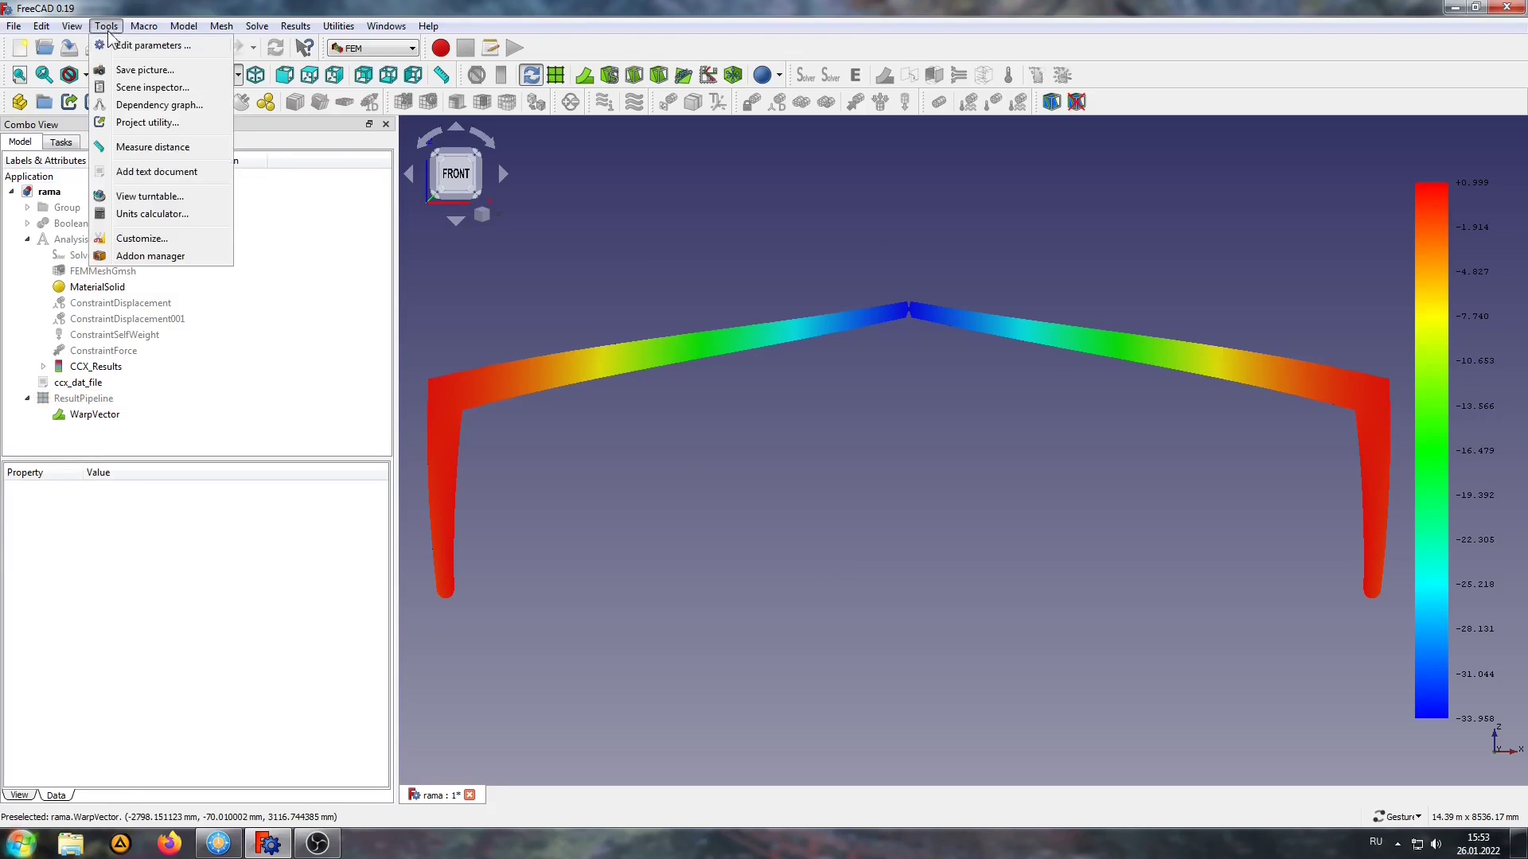
click(112, 71)
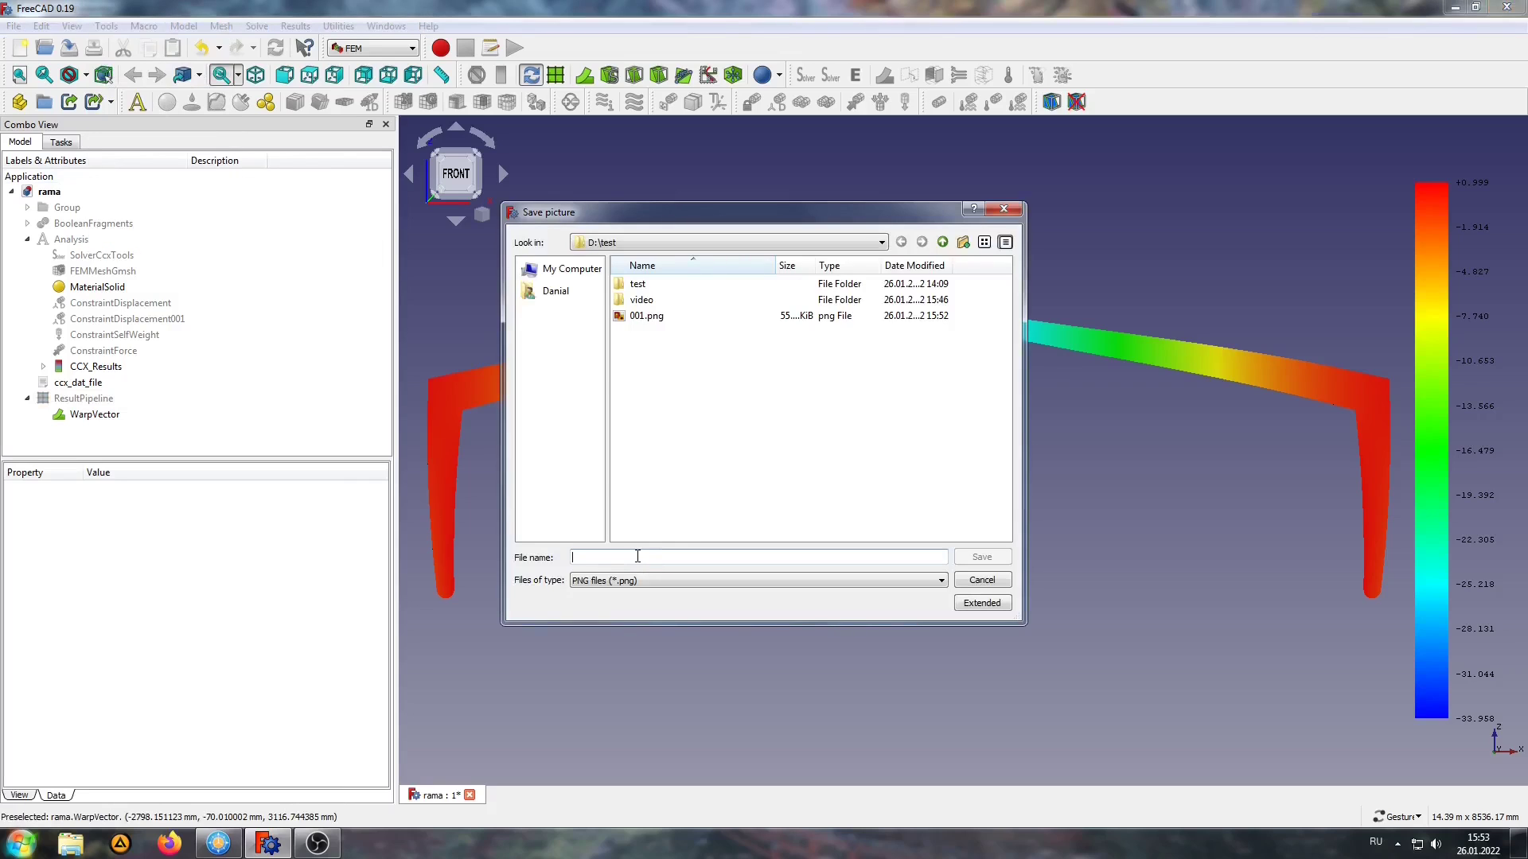
Step: Save the Z-displacement picture (name ending 002), then delete WarpVector and ResultPipeline
text(00)
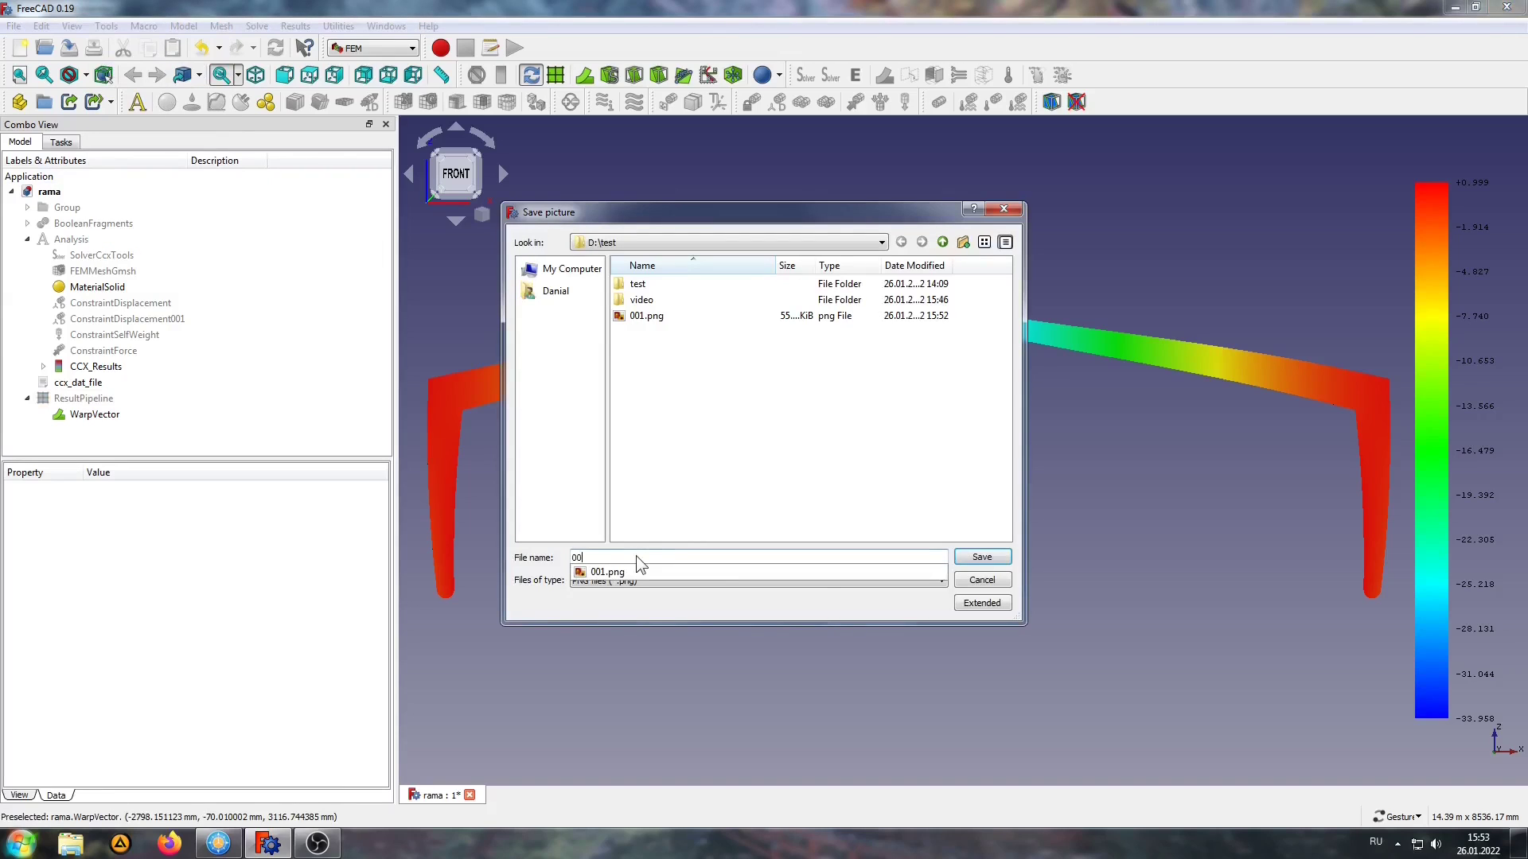
text(2)
click(983, 557)
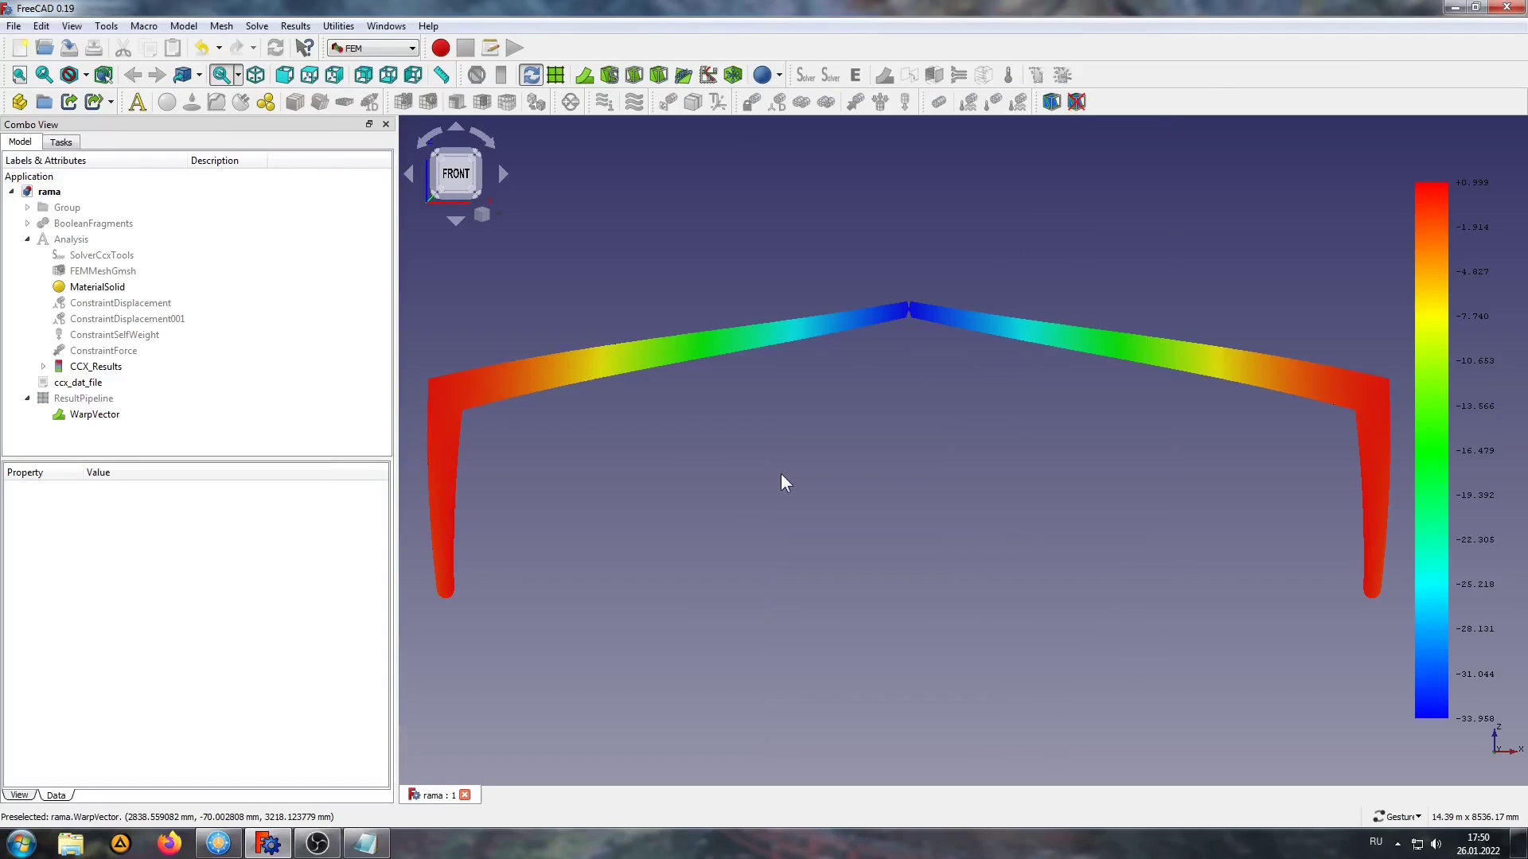
click(92, 418)
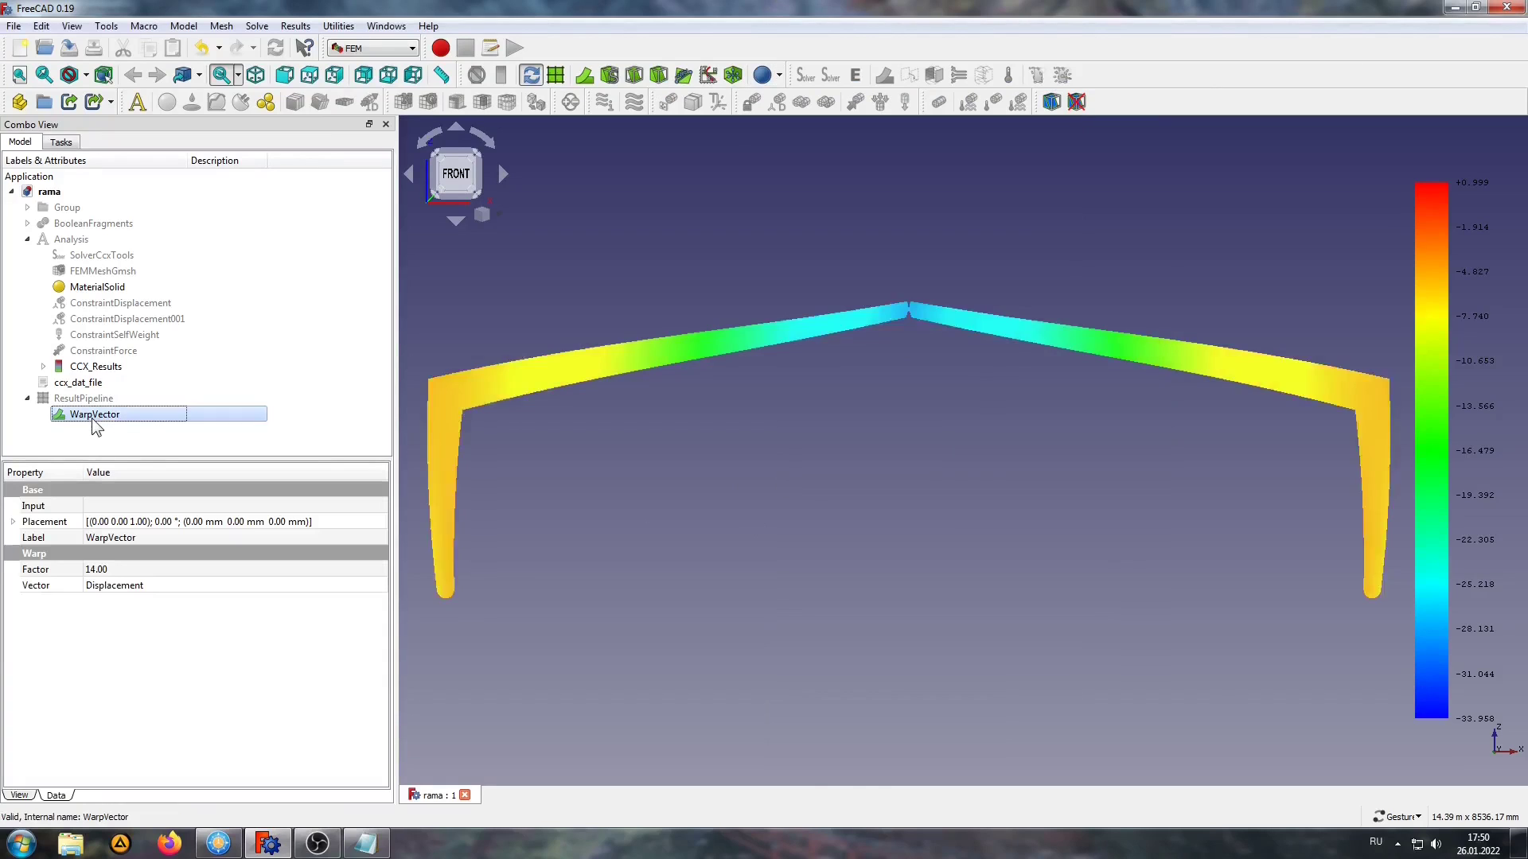
key(Delete)
click(788, 462)
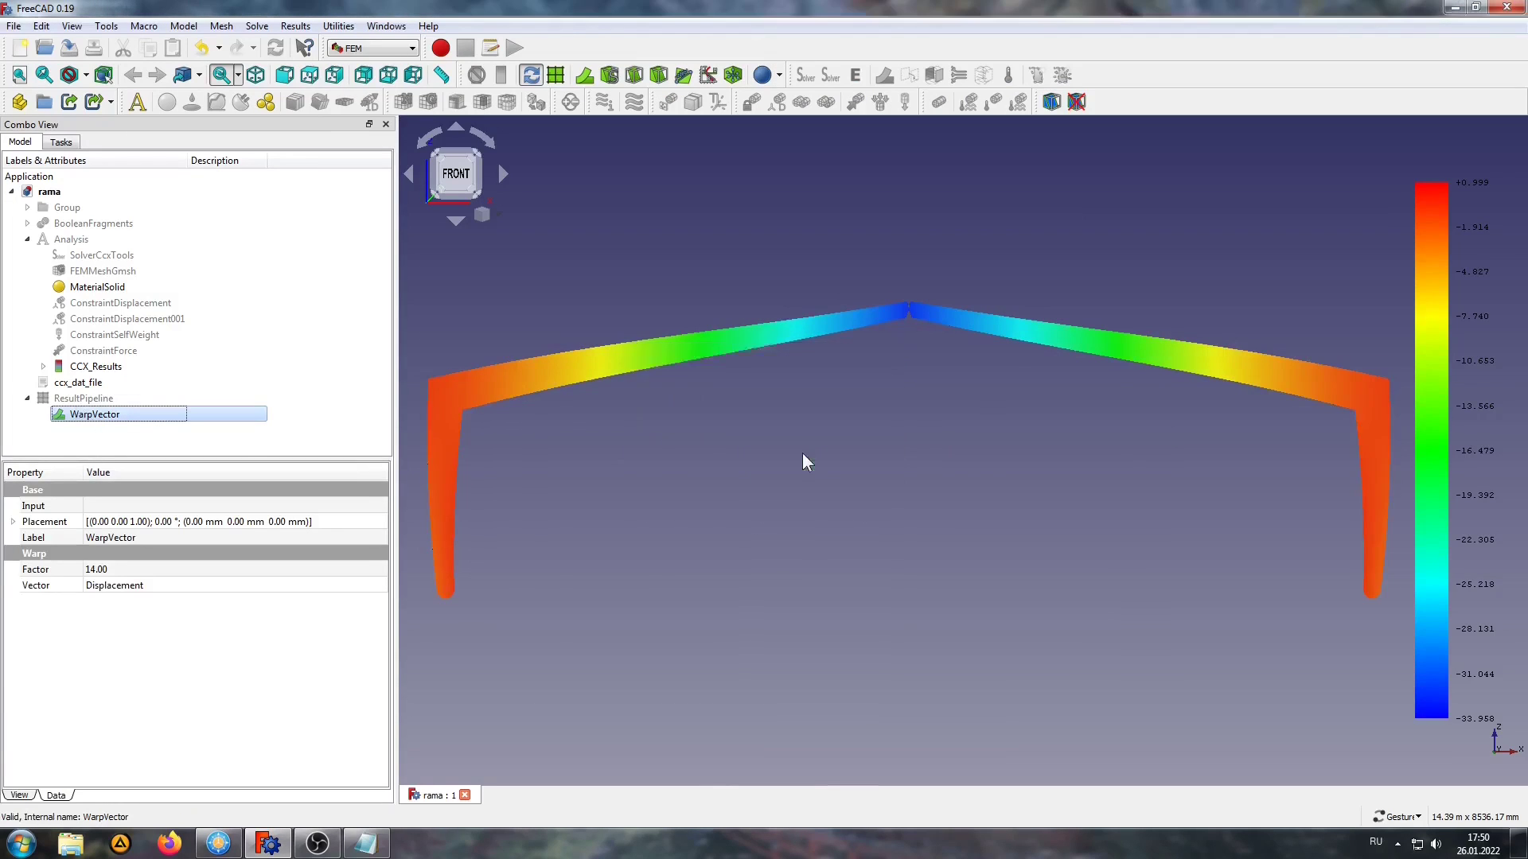
click(100, 399)
key(Delete)
Step: Delete ccx_dat_file and the old CCX_Results with the Analysis made active
click(97, 384)
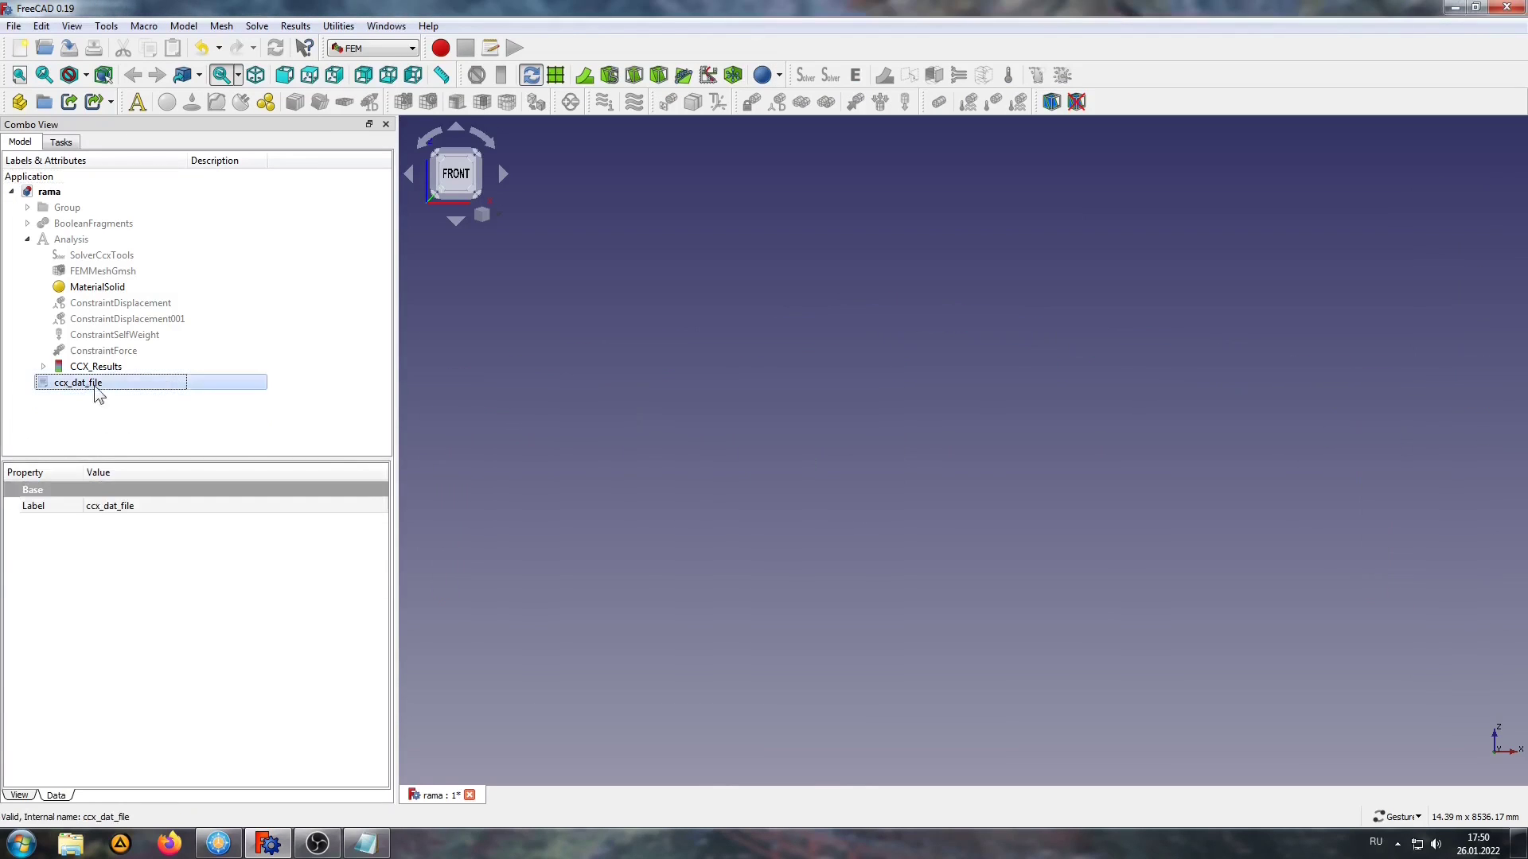
key(Delete)
double_click(71, 238)
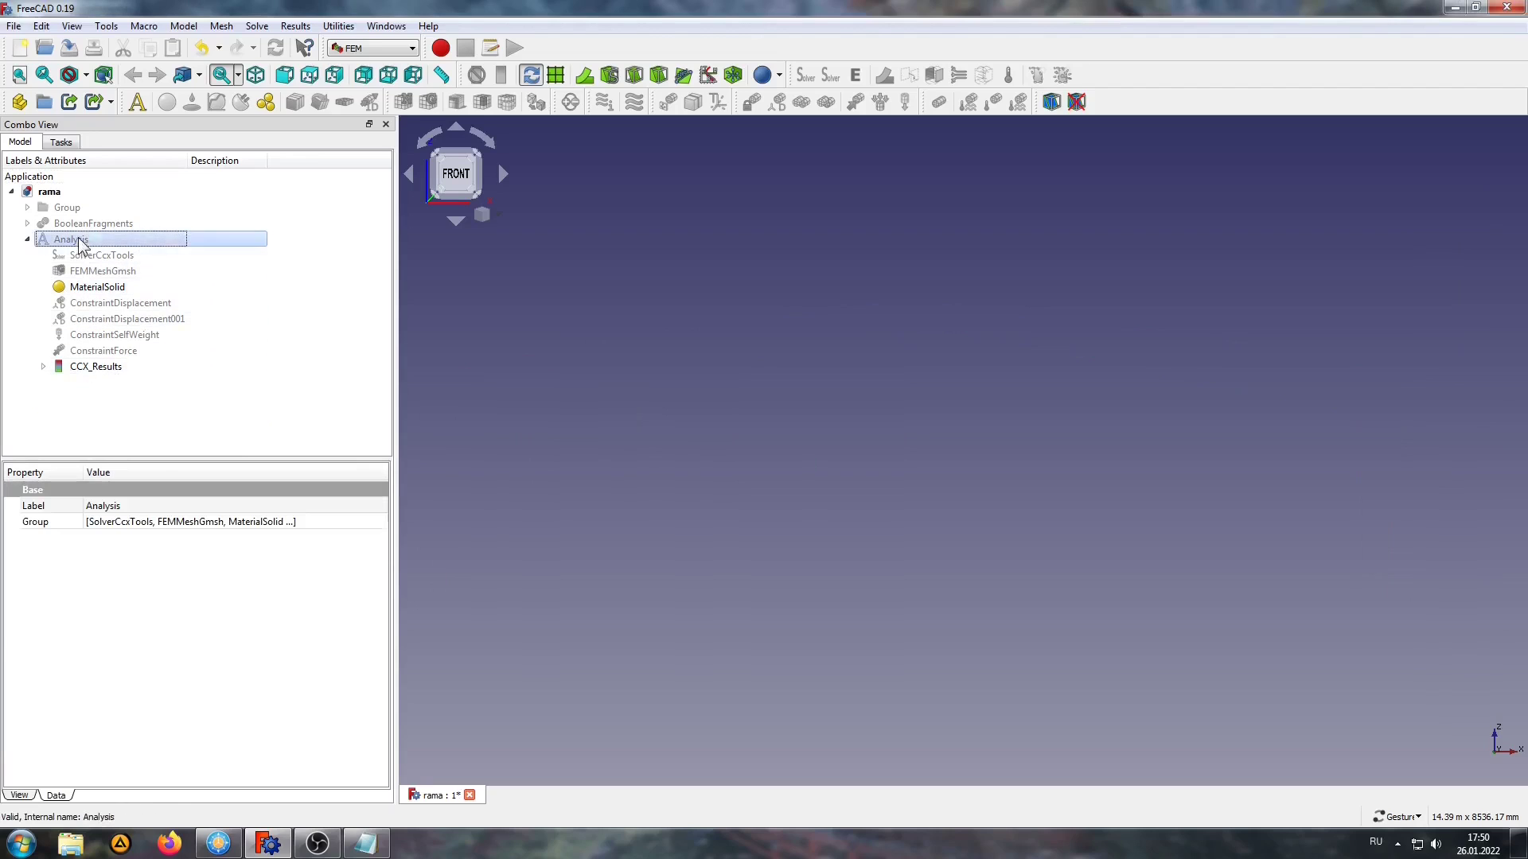
click(96, 366)
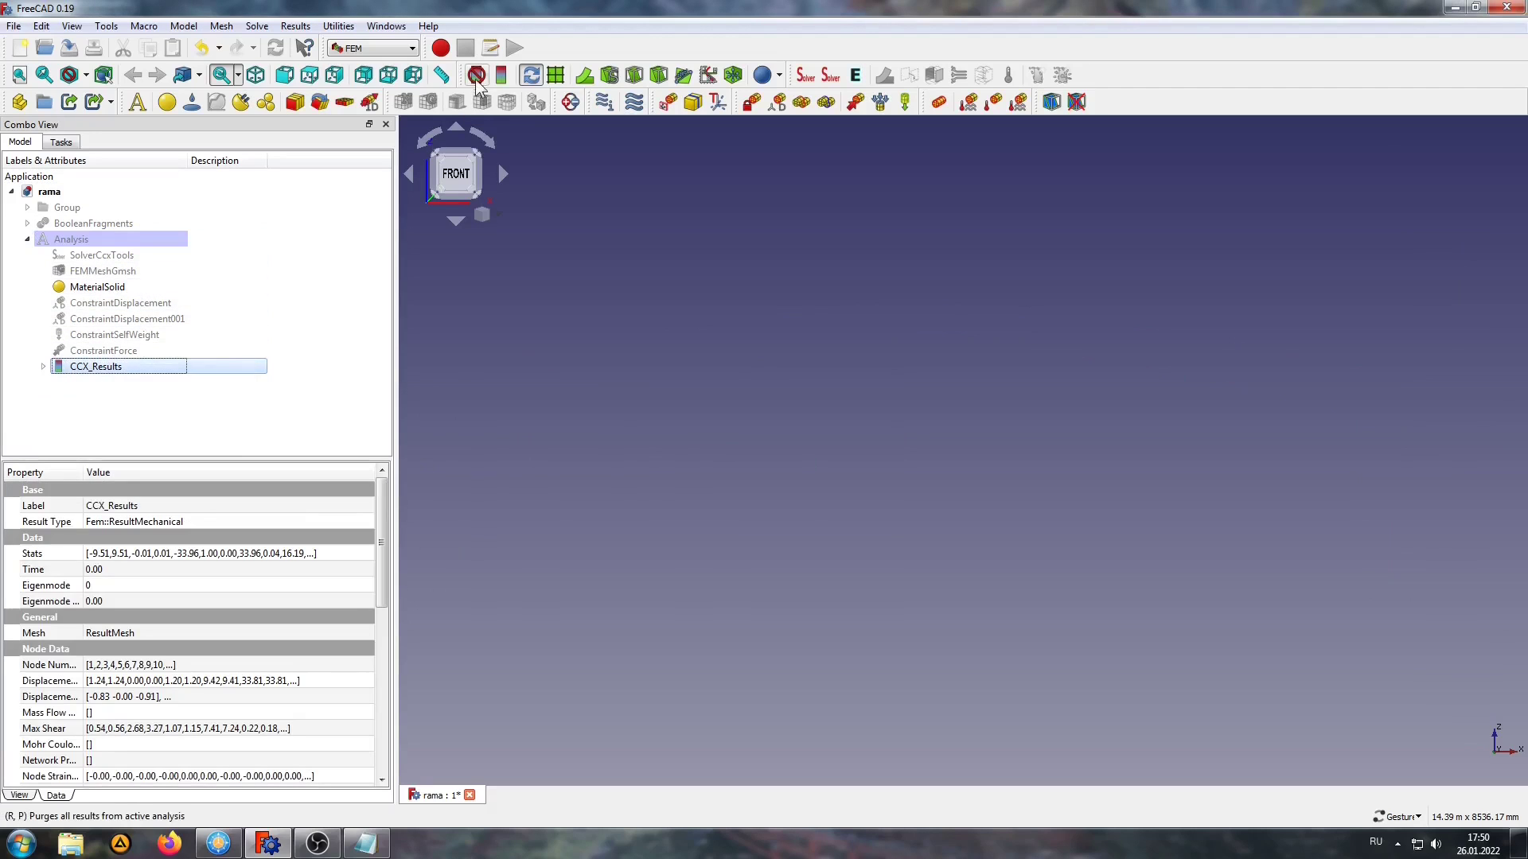
key(Delete)
Step: Write a fresh CalculiX .inp file and open it in the editor
double_click(82, 254)
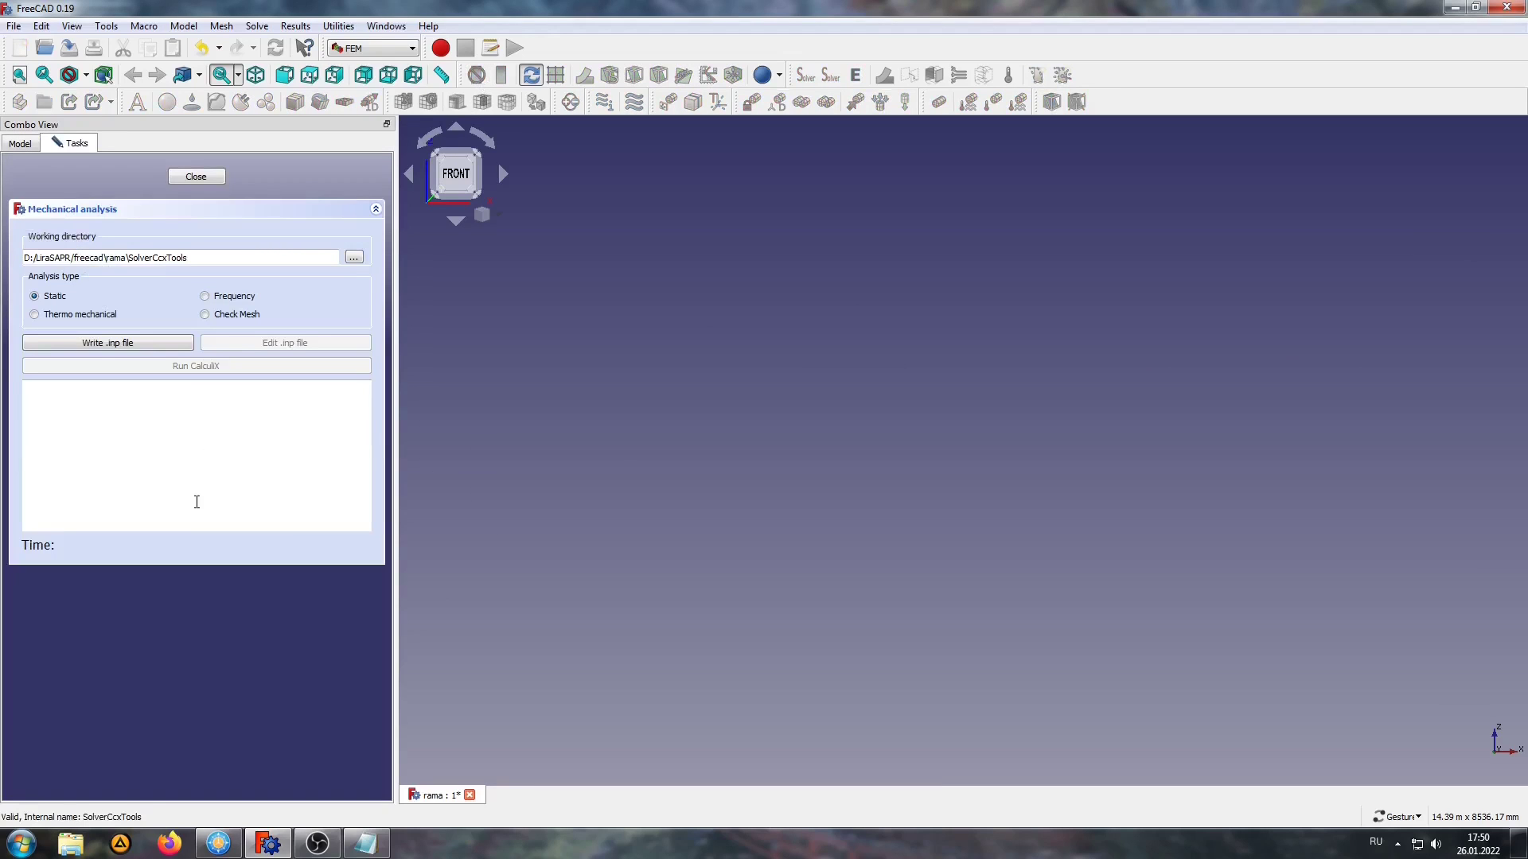
click(75, 340)
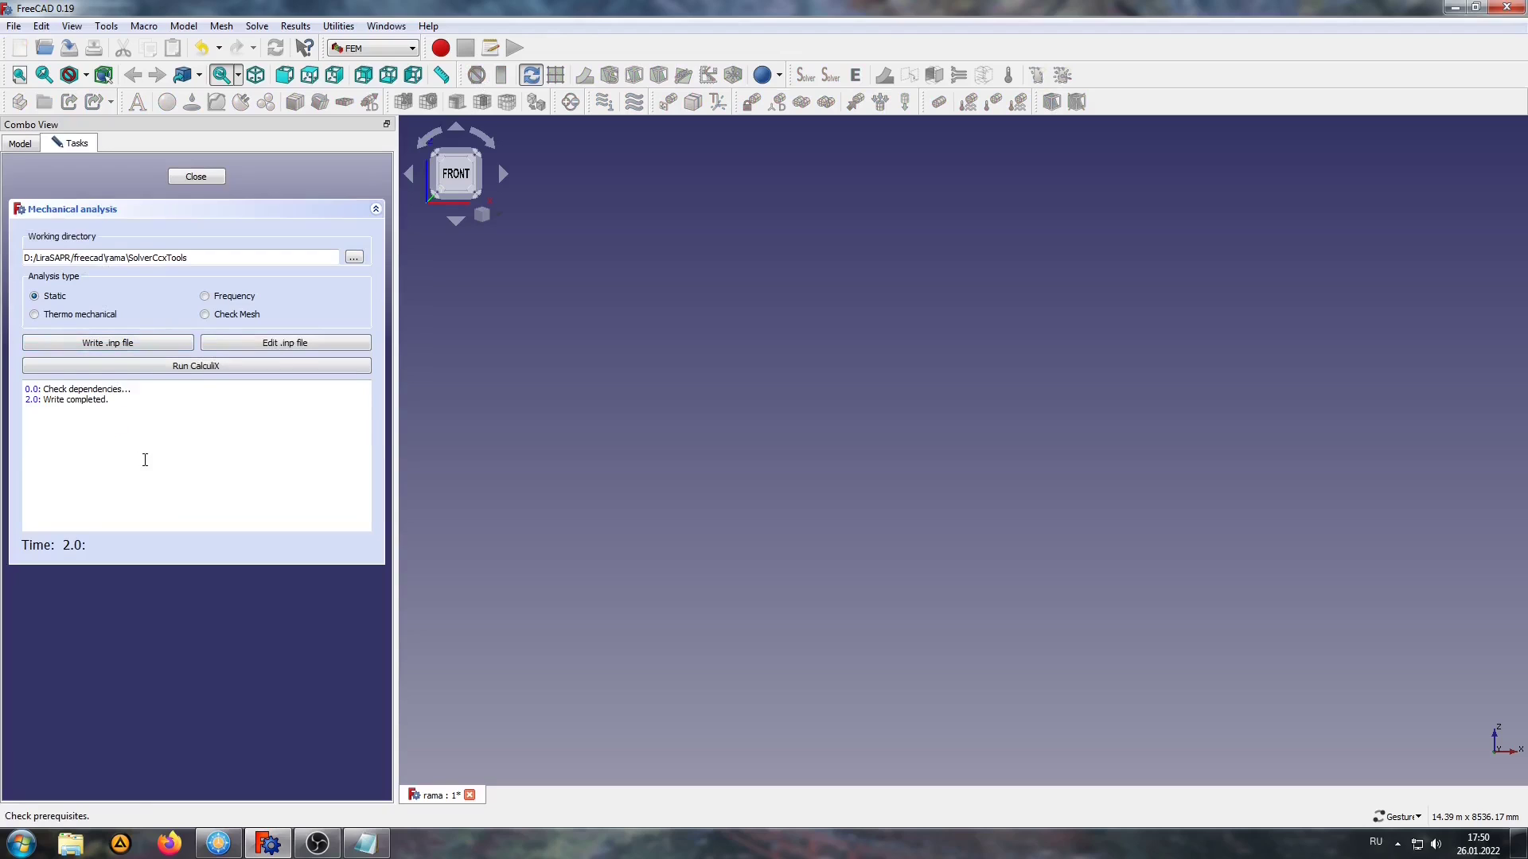
click(281, 343)
Step: Locate *STATIC on line 10034 and copy 'BUCKLE' from Notepad
click(740, 472)
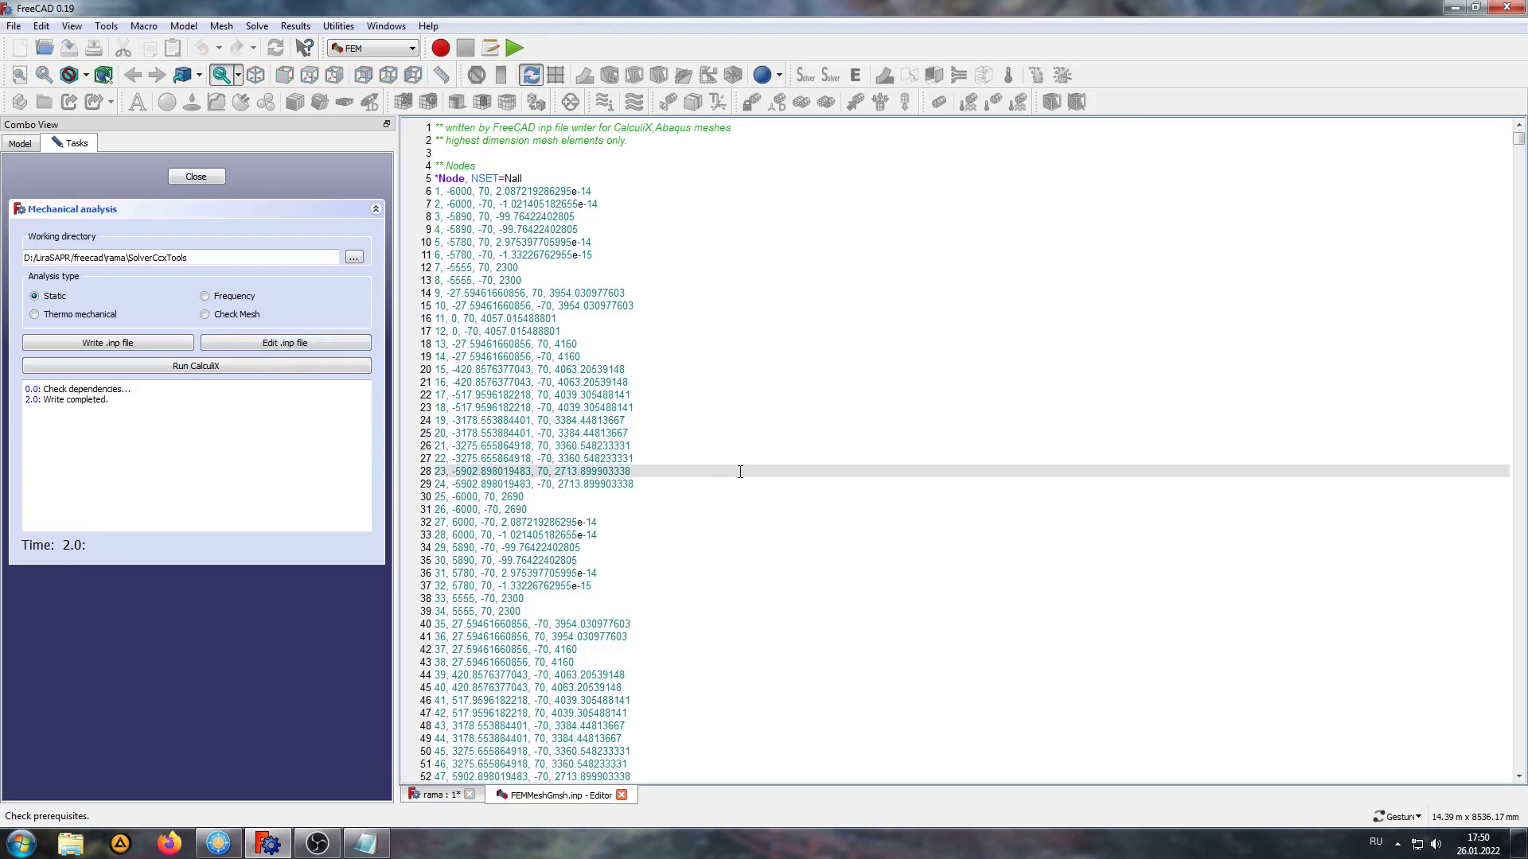
scroll(740, 472, down, 8)
scroll(743, 473, down, 15)
scroll(743, 478, down, 15)
scroll(744, 478, down, 15)
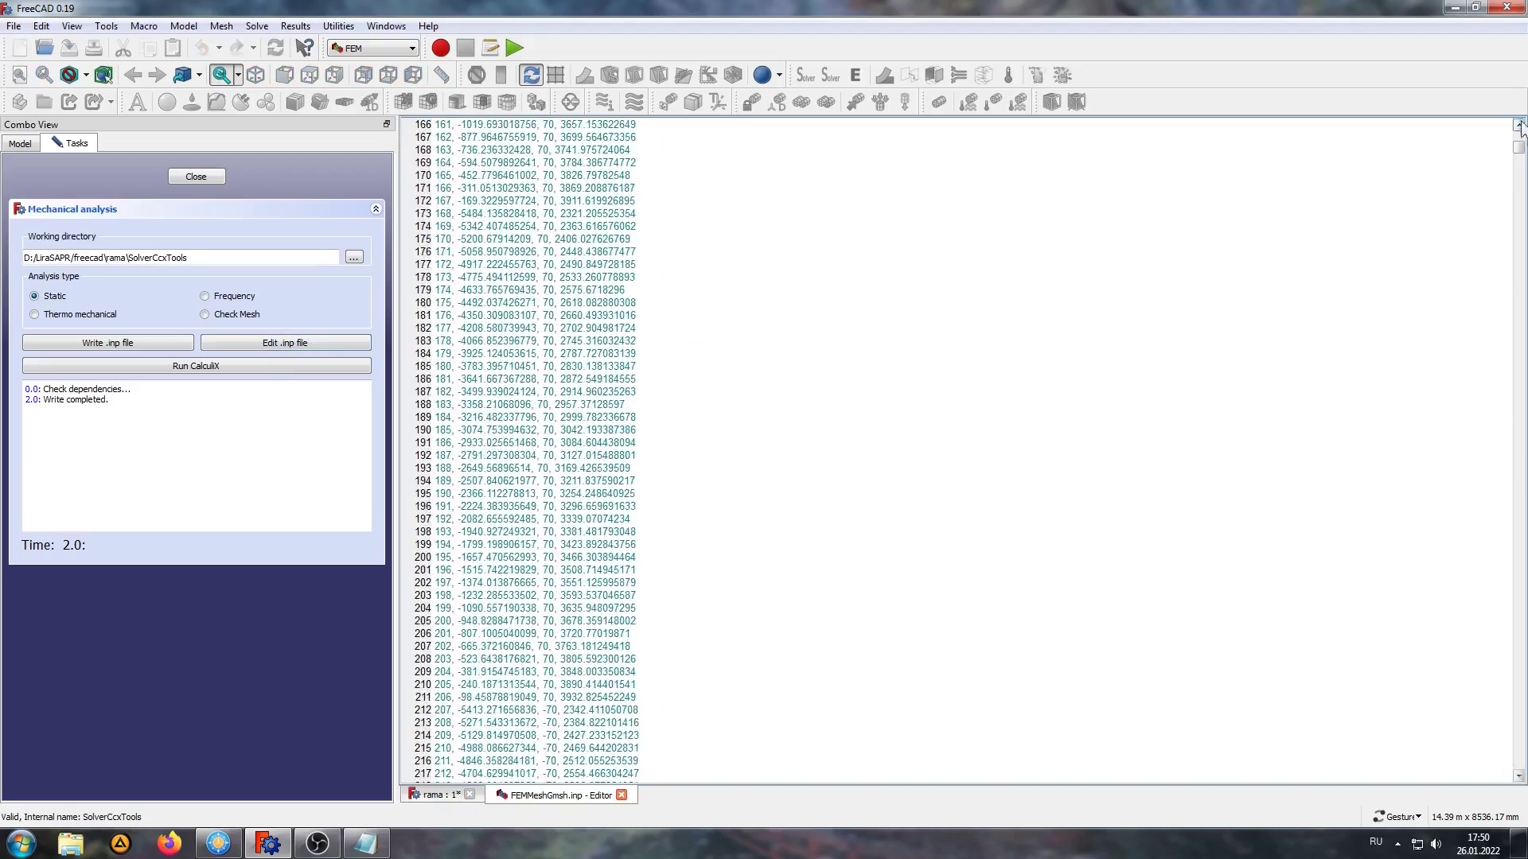
drag(1519, 147, 1518, 684)
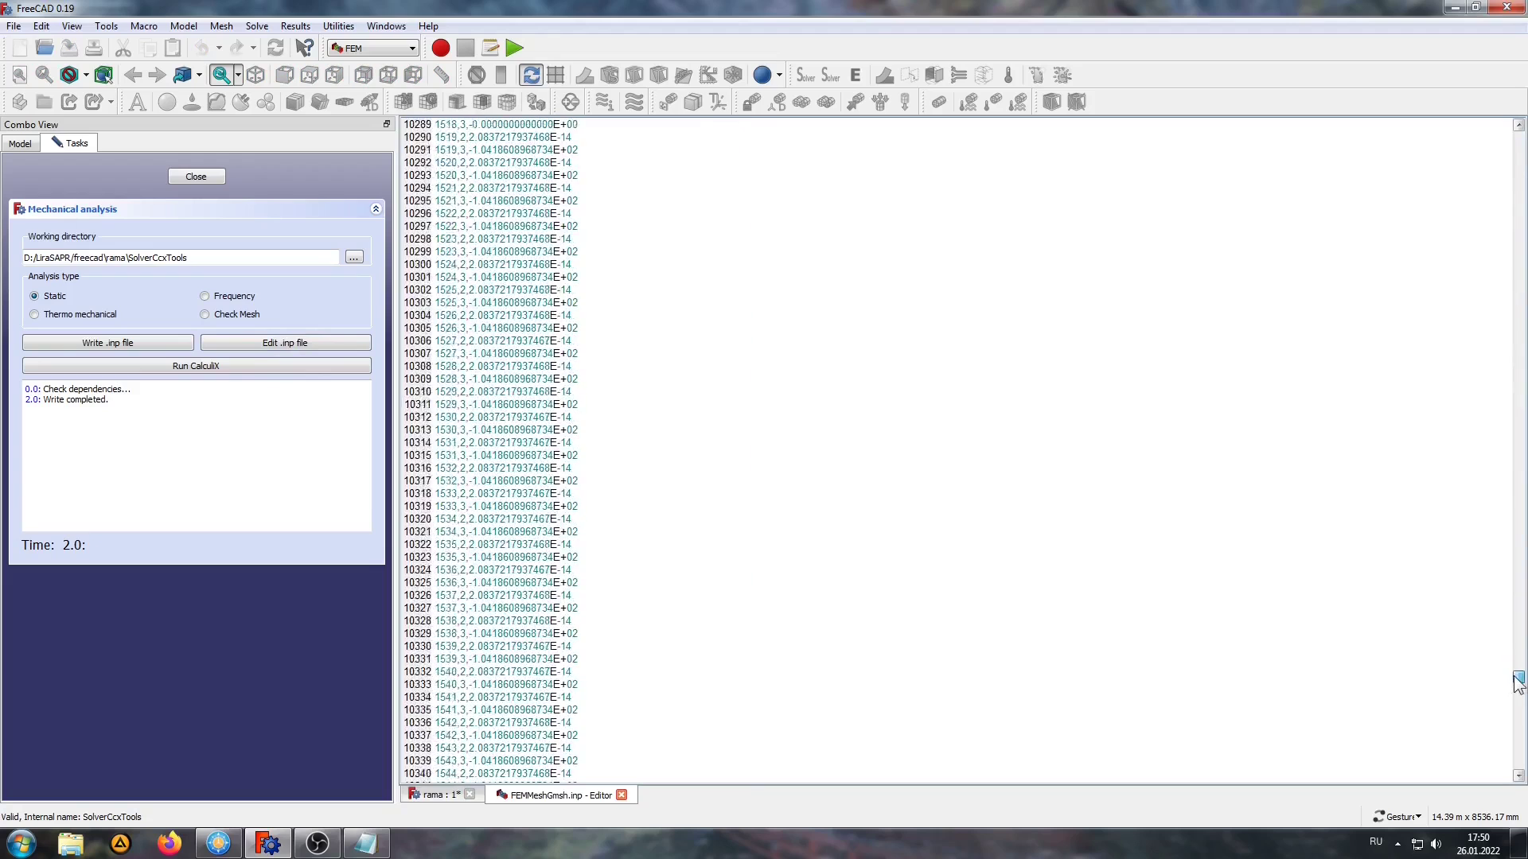
drag(1518, 684, 1518, 662)
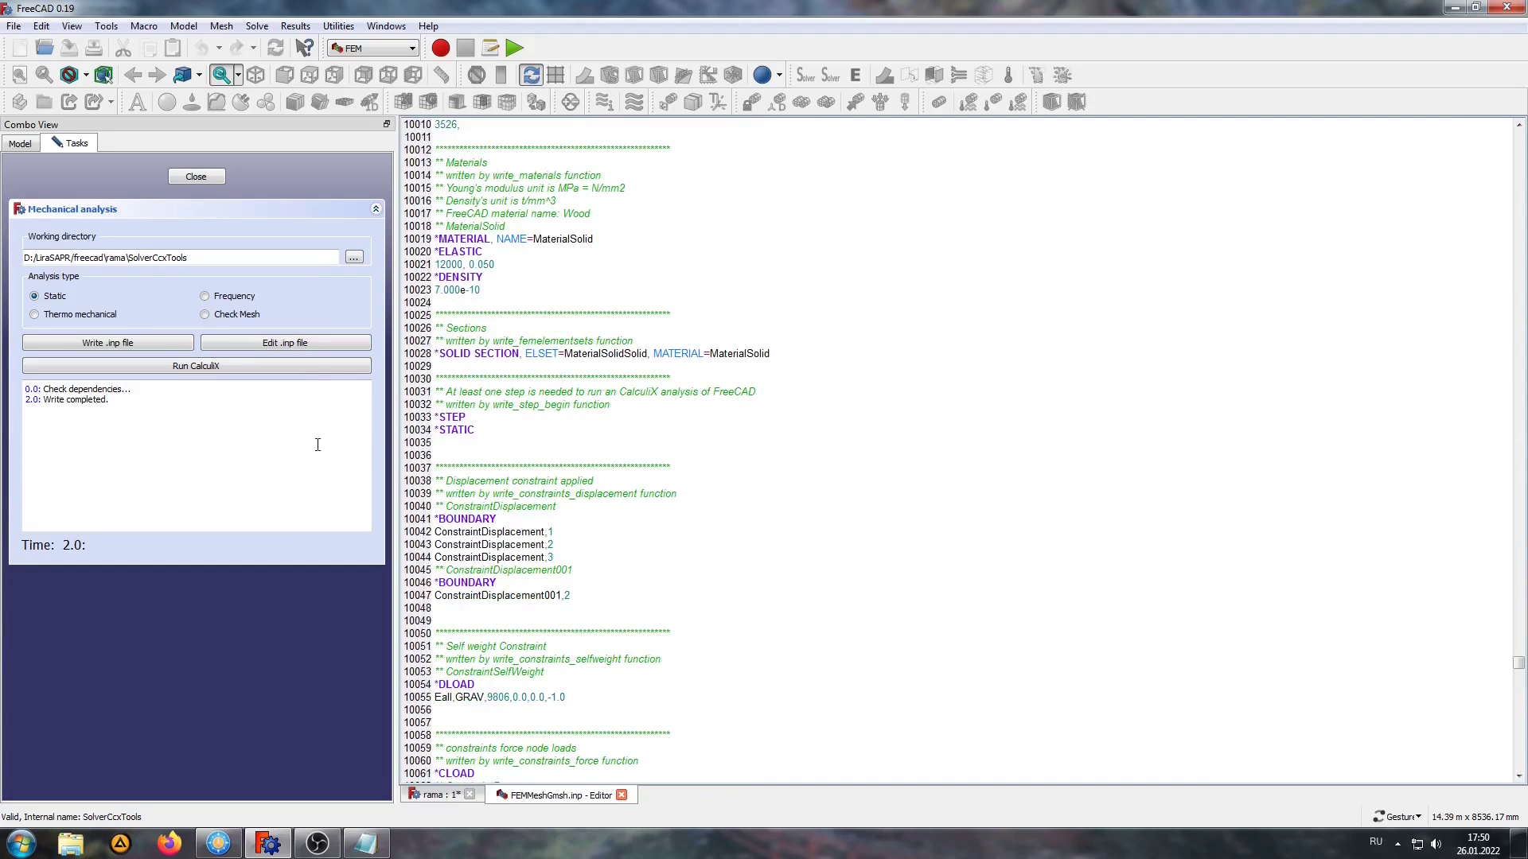
drag(486, 432, 434, 430)
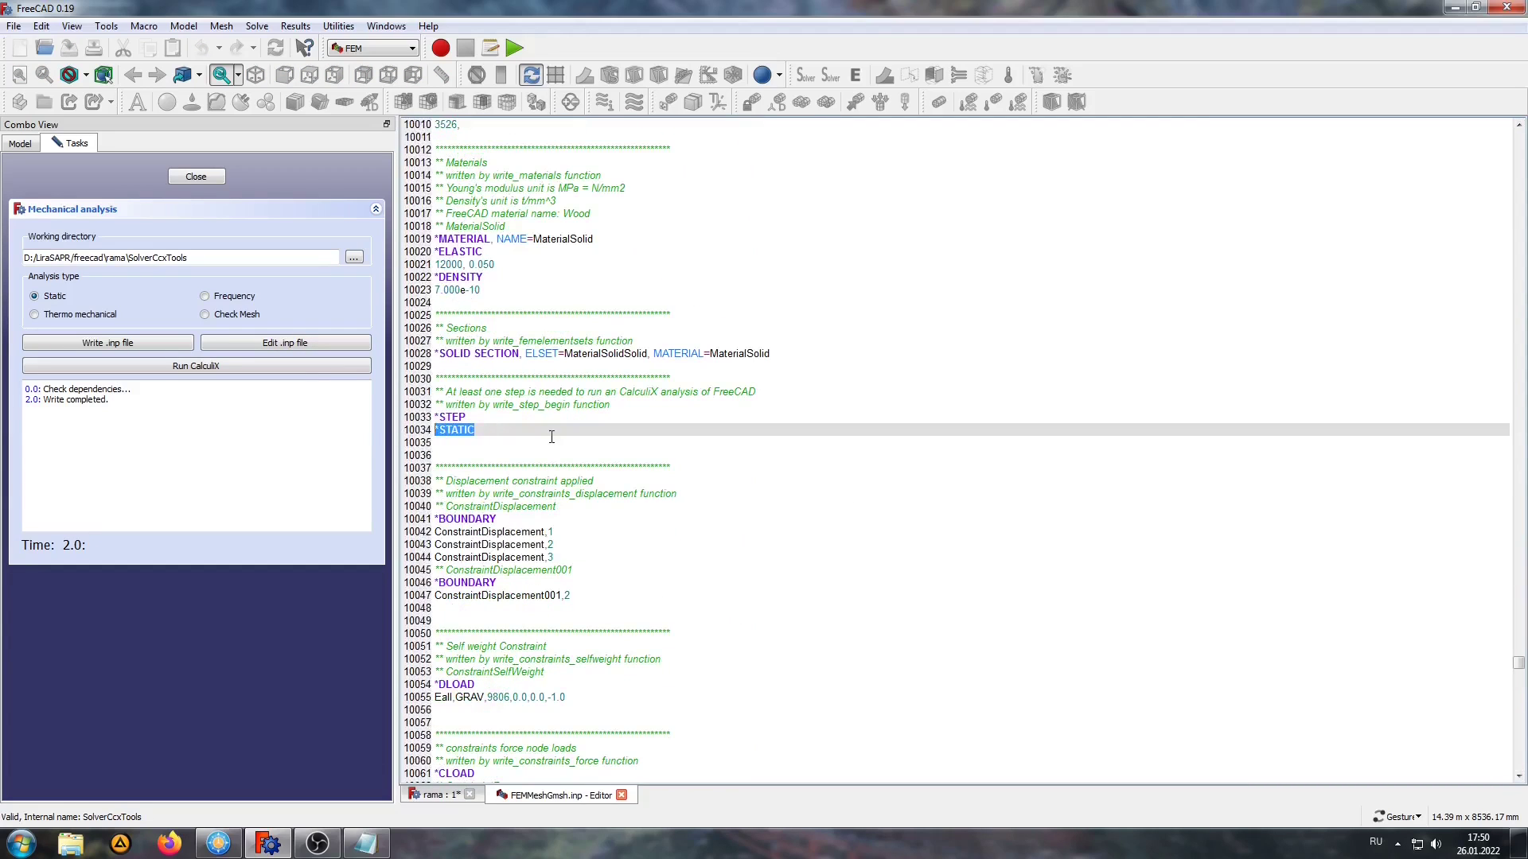
click(365, 843)
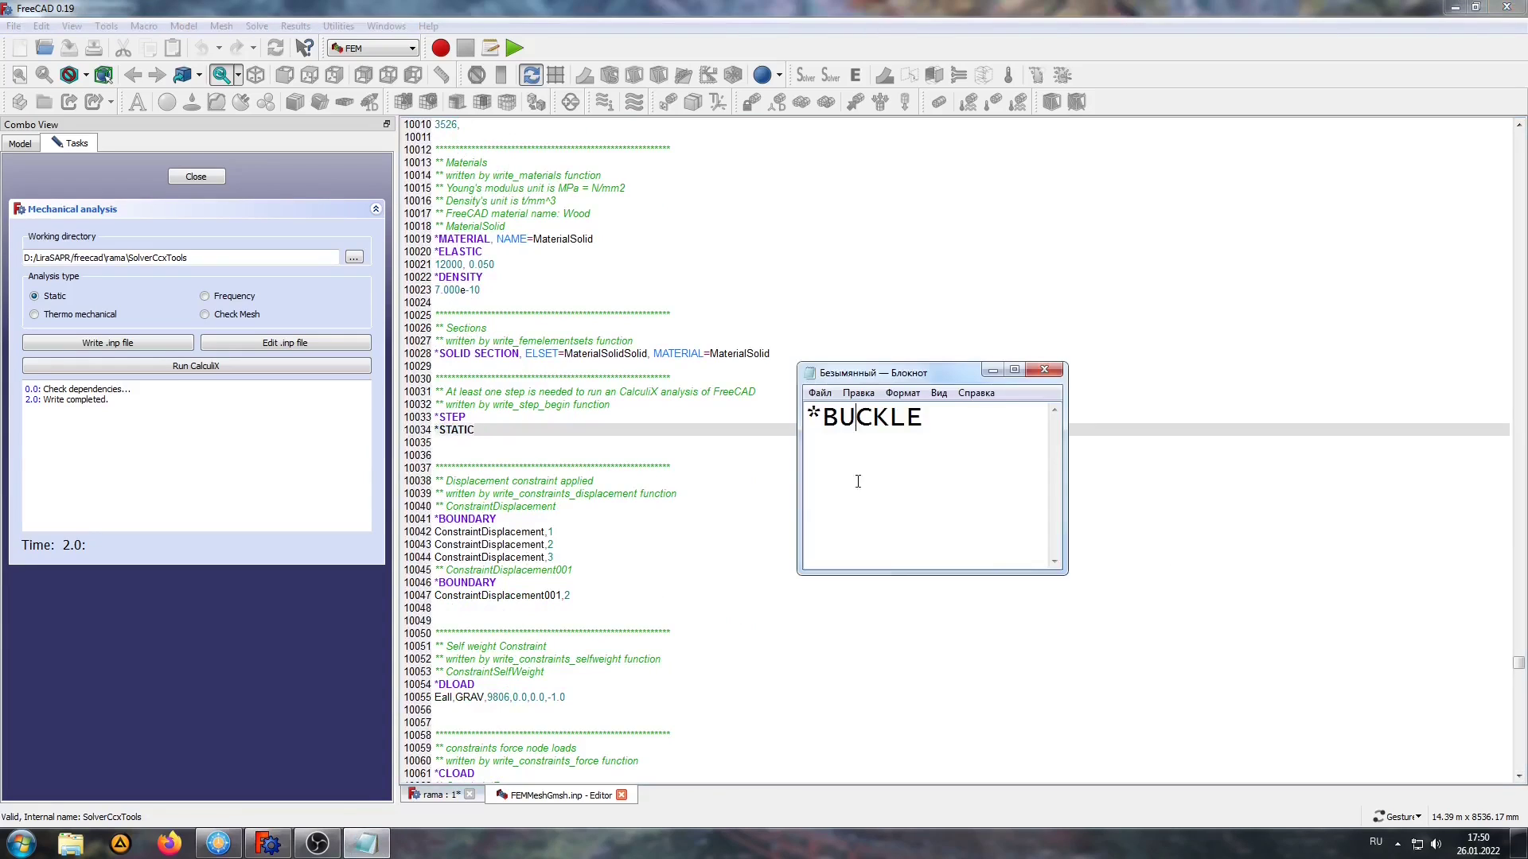
drag(927, 421, 823, 421)
right_click(859, 417)
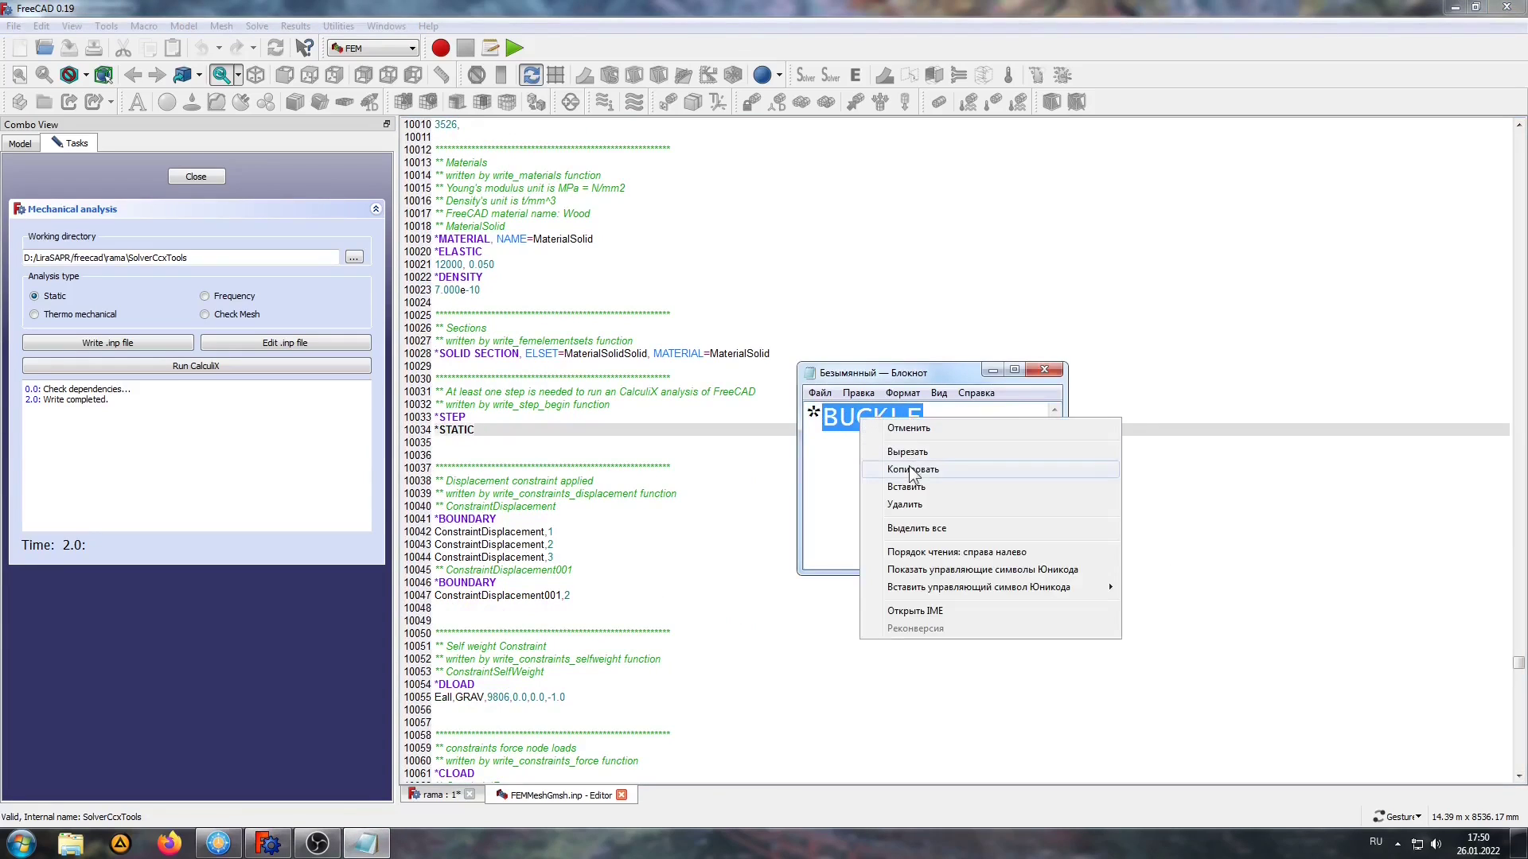
click(884, 468)
Step: Replace STATIC with BUCKLE, add 5 on the next line, and close the file
click(779, 466)
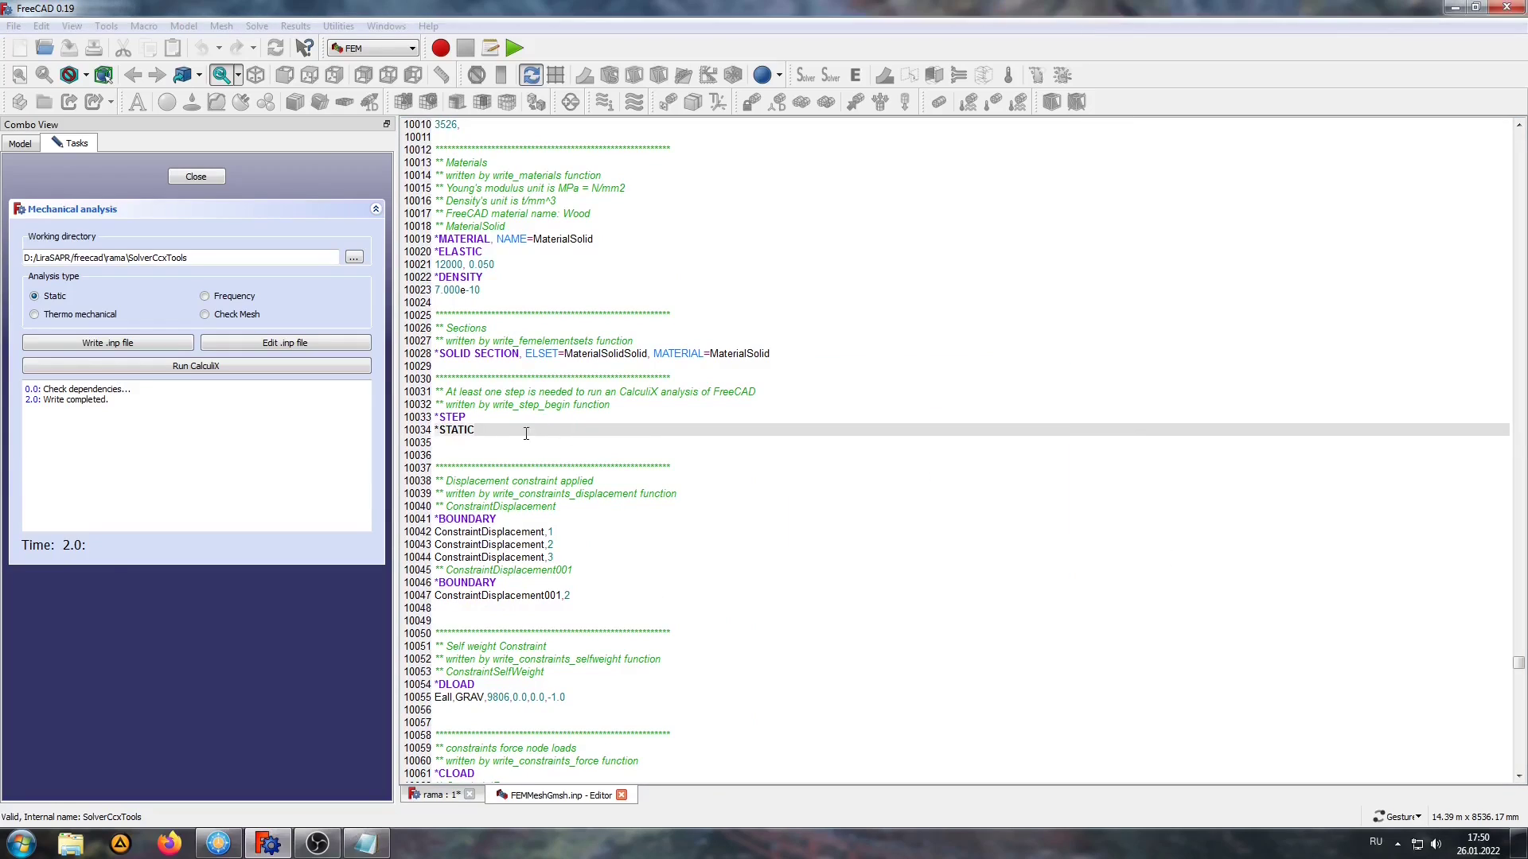
drag(438, 429, 483, 429)
right_click(450, 431)
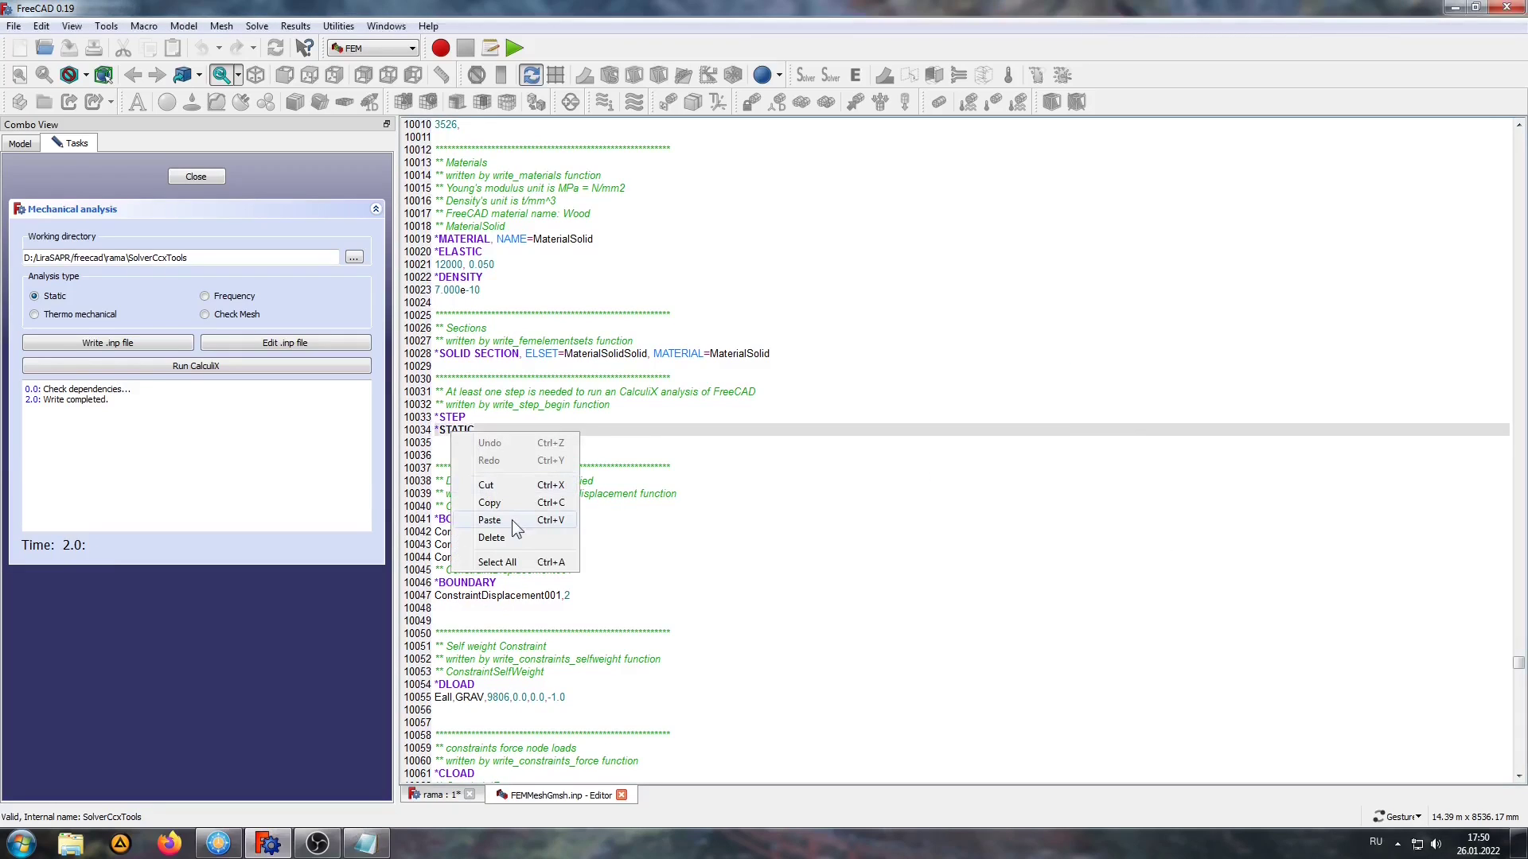
click(471, 527)
click(436, 443)
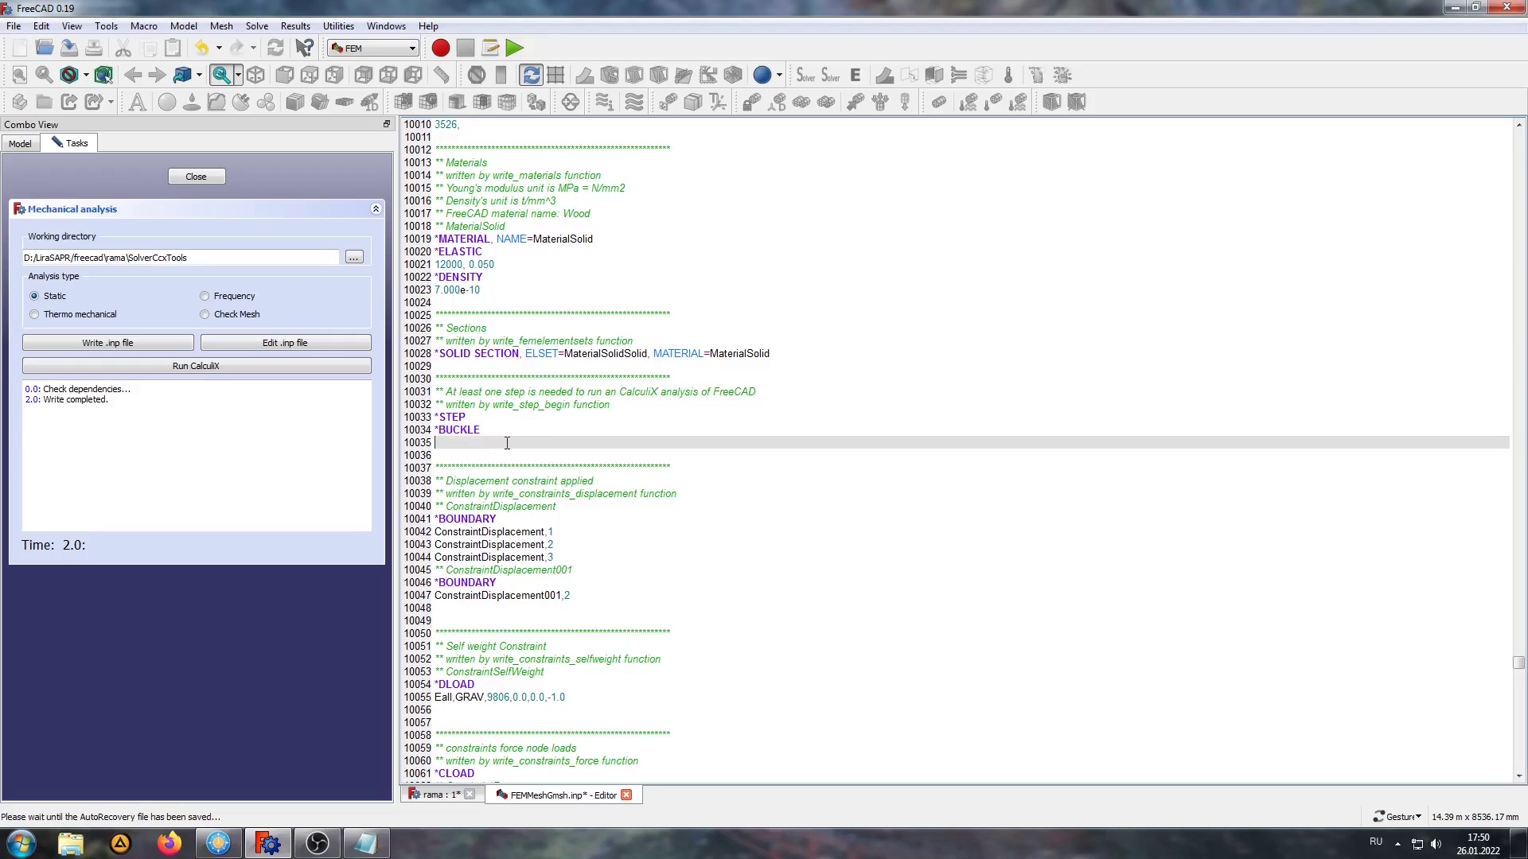
text(5)
click(626, 794)
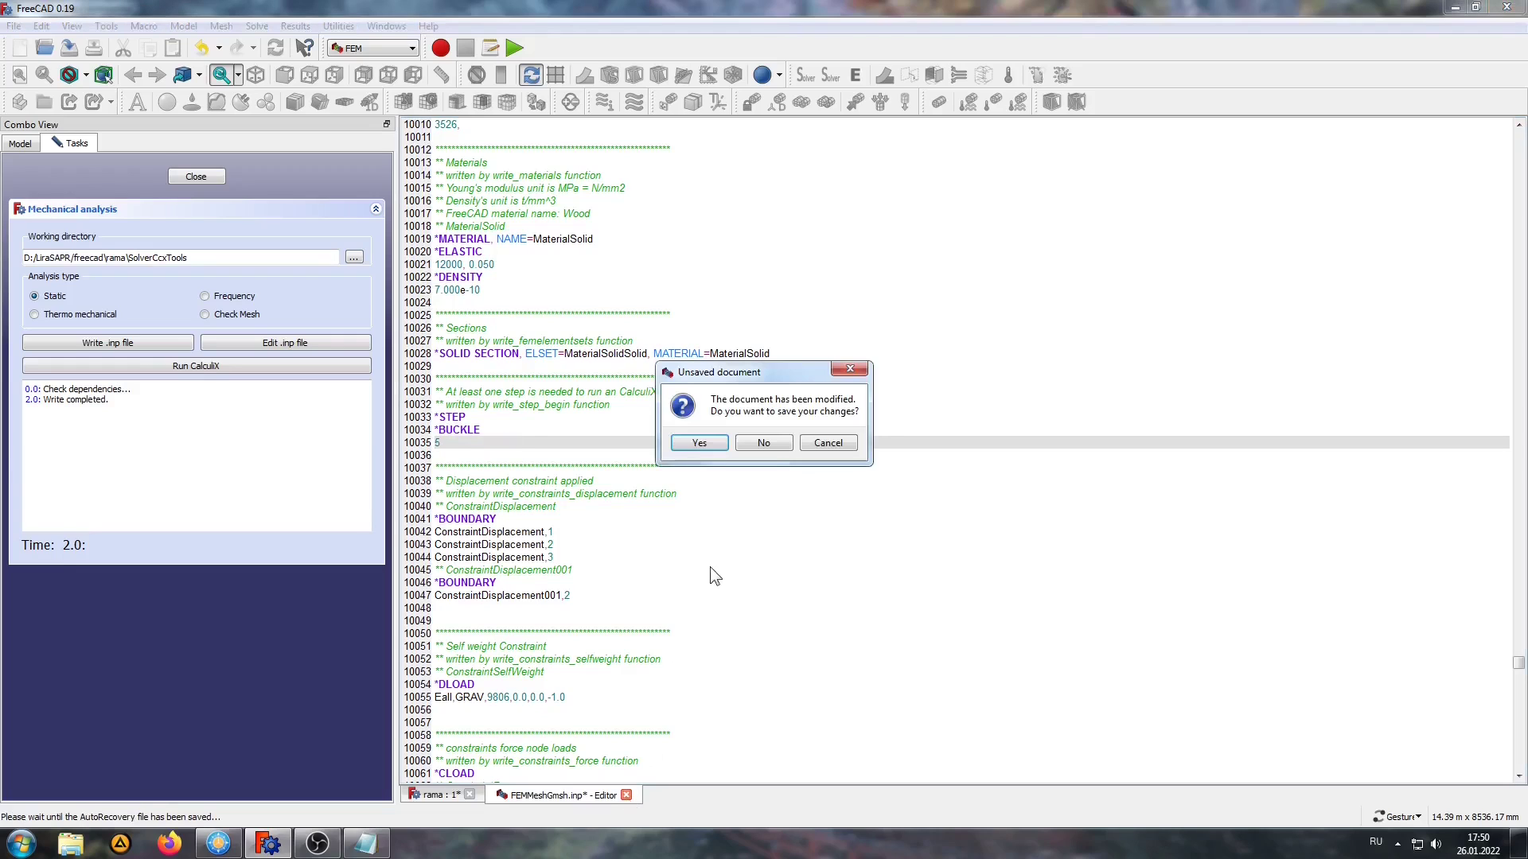
Step: Save the edited .inp file and run CalculiX on it
click(699, 443)
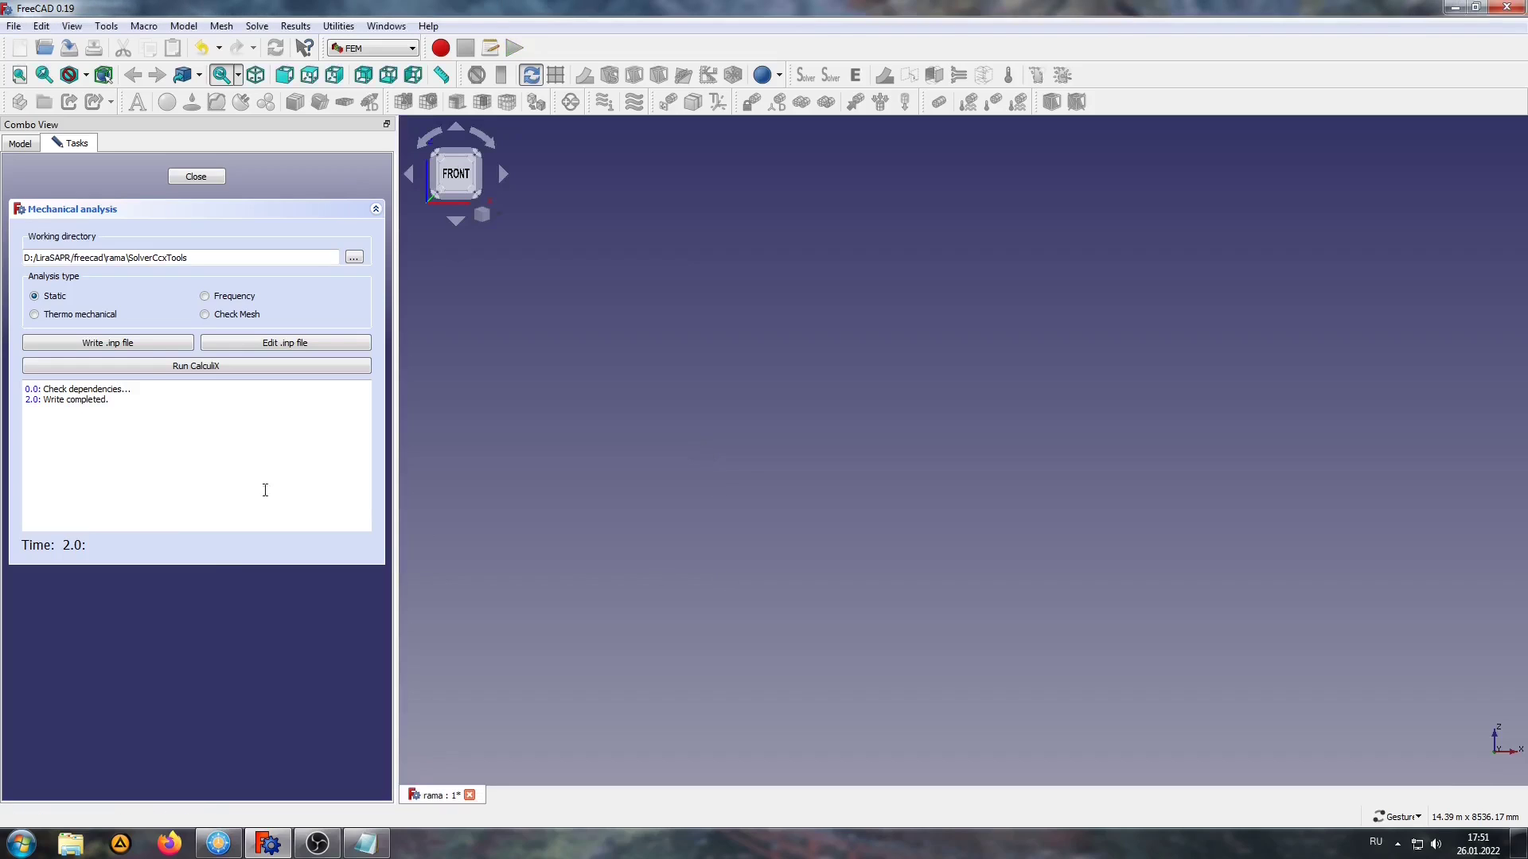
click(156, 368)
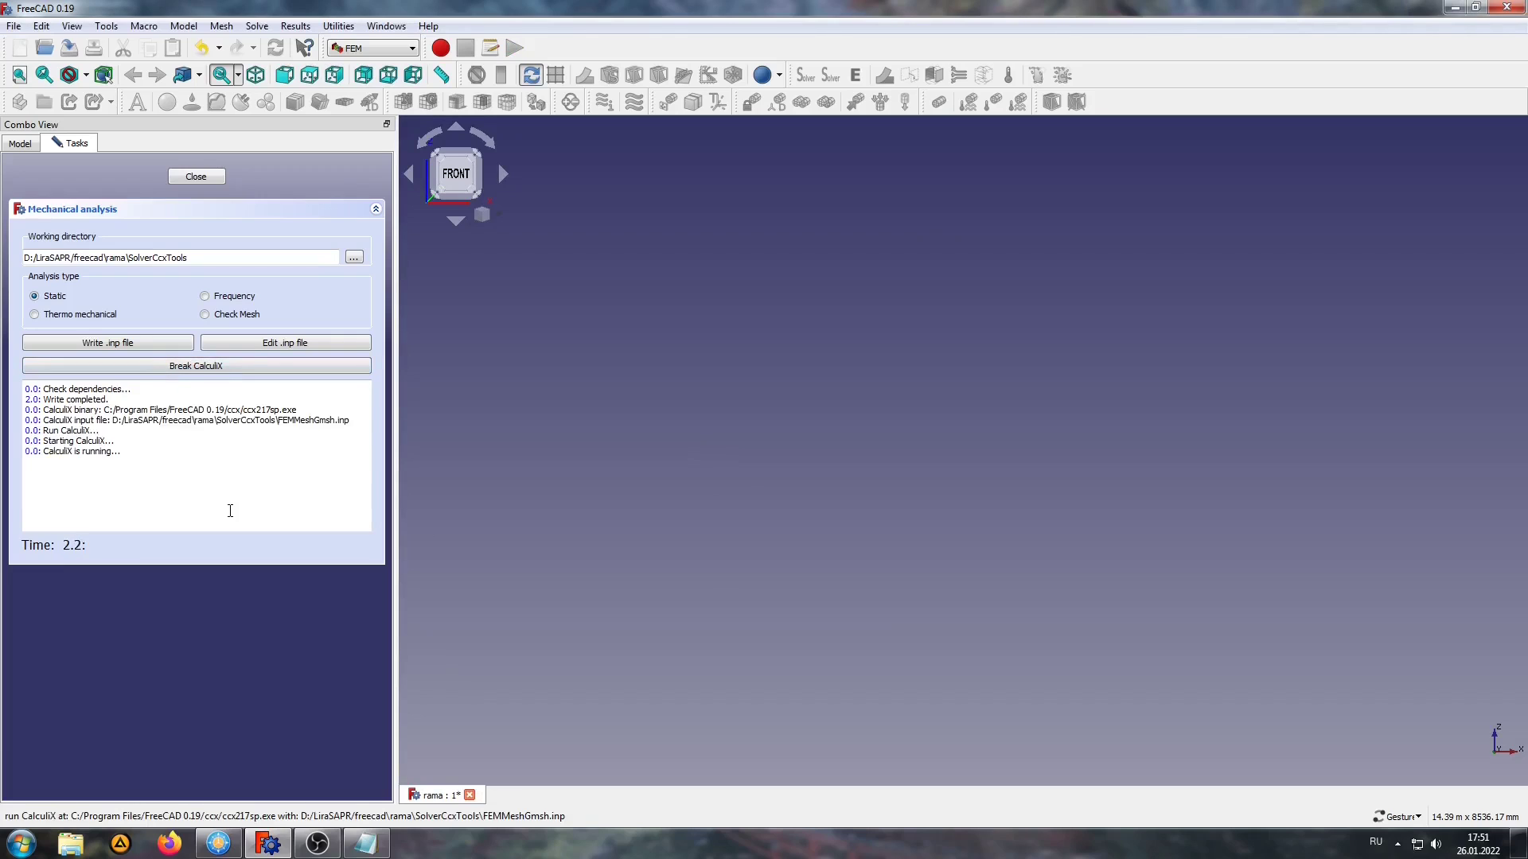
Step: Open ccx_dat_file to read the five buckling factors, from about 27.2 to 61.3
click(194, 176)
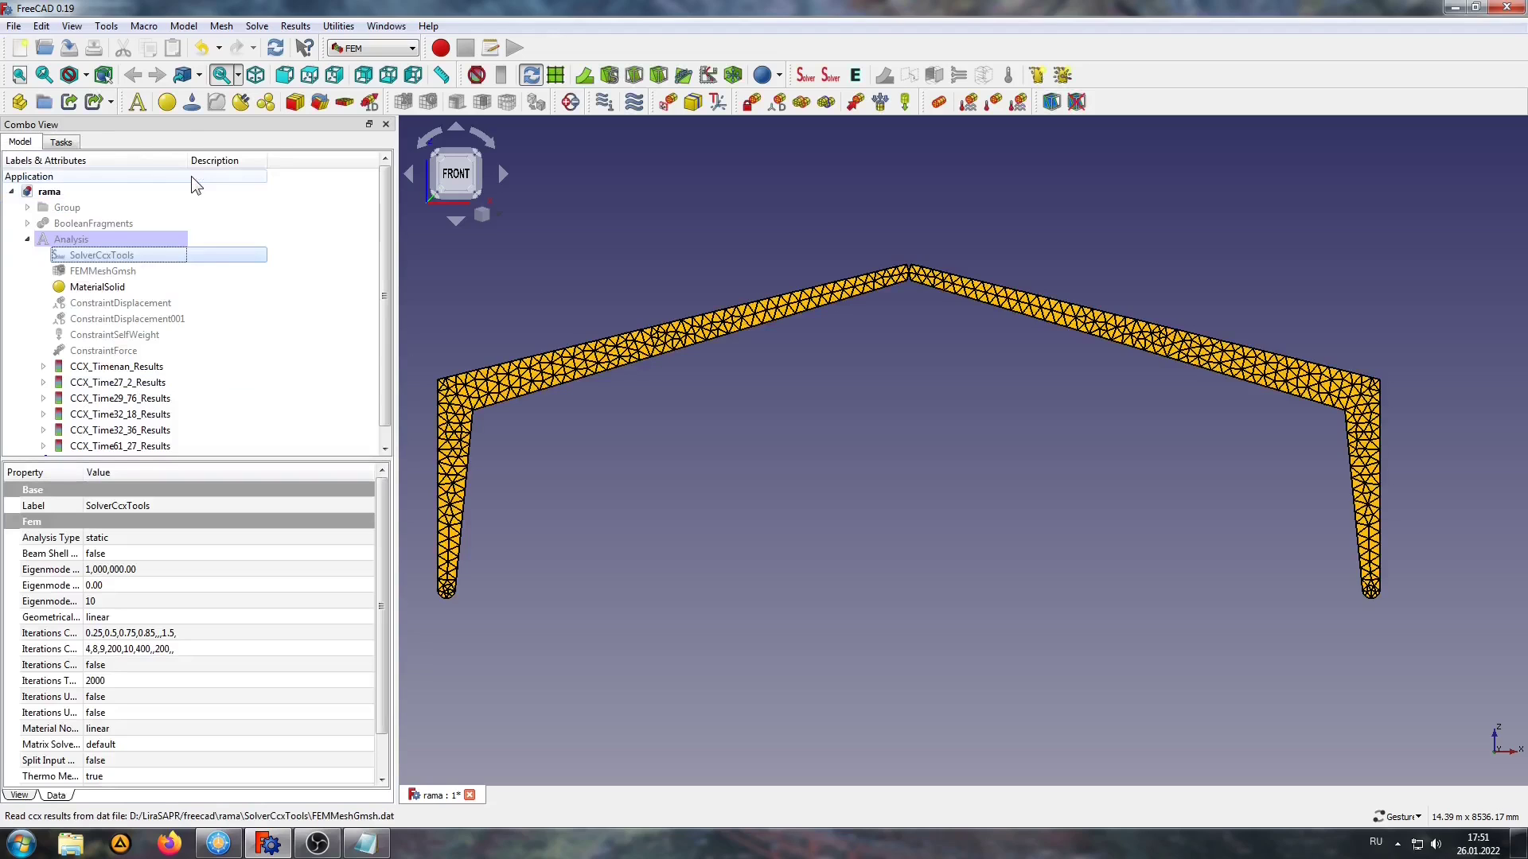
drag(390, 195, 388, 216)
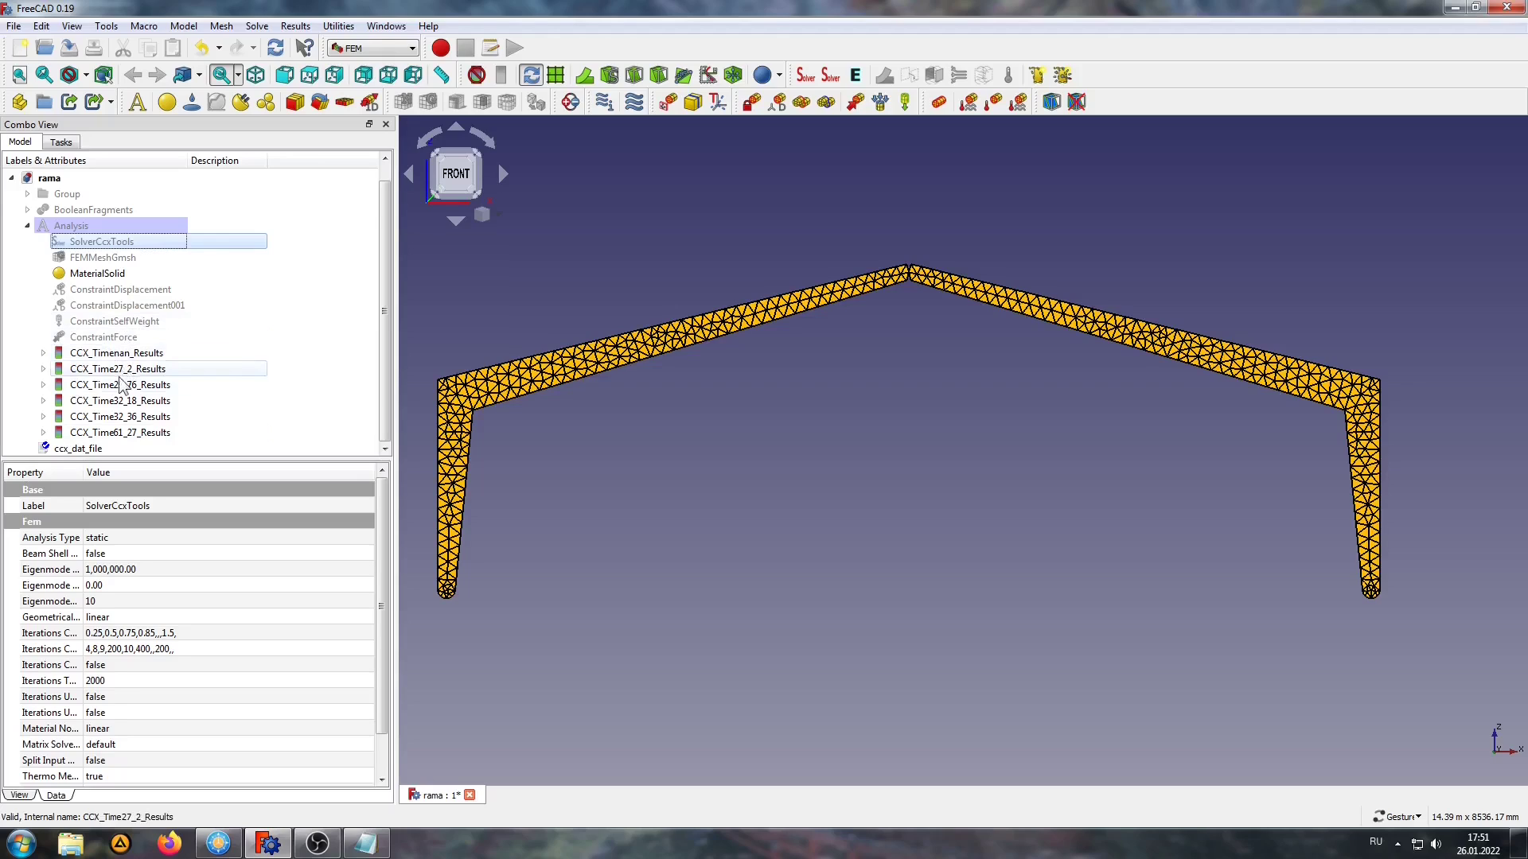
click(106, 354)
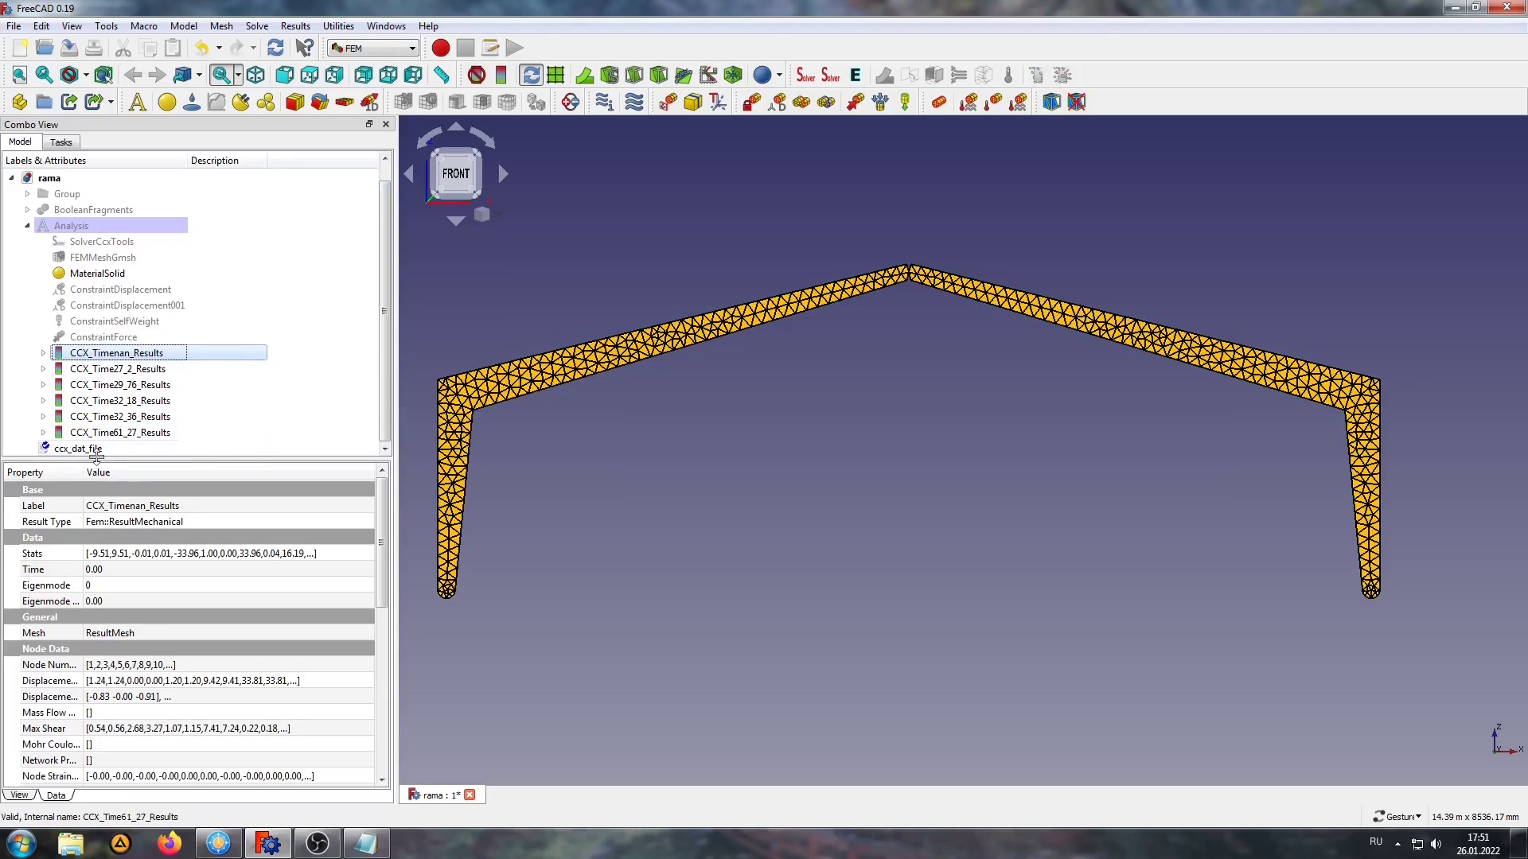
click(64, 447)
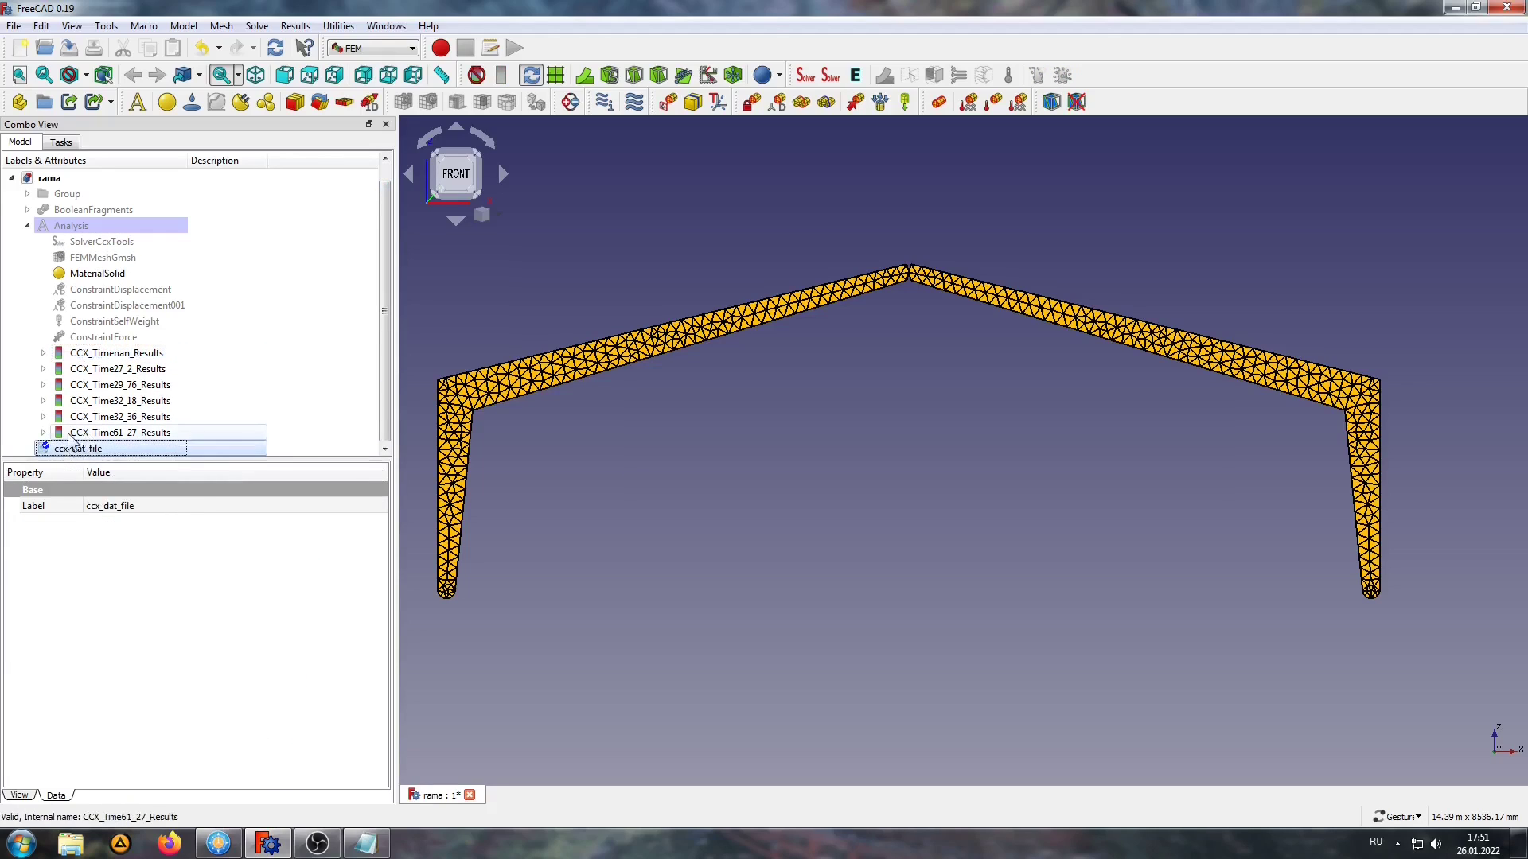
double_click(57, 448)
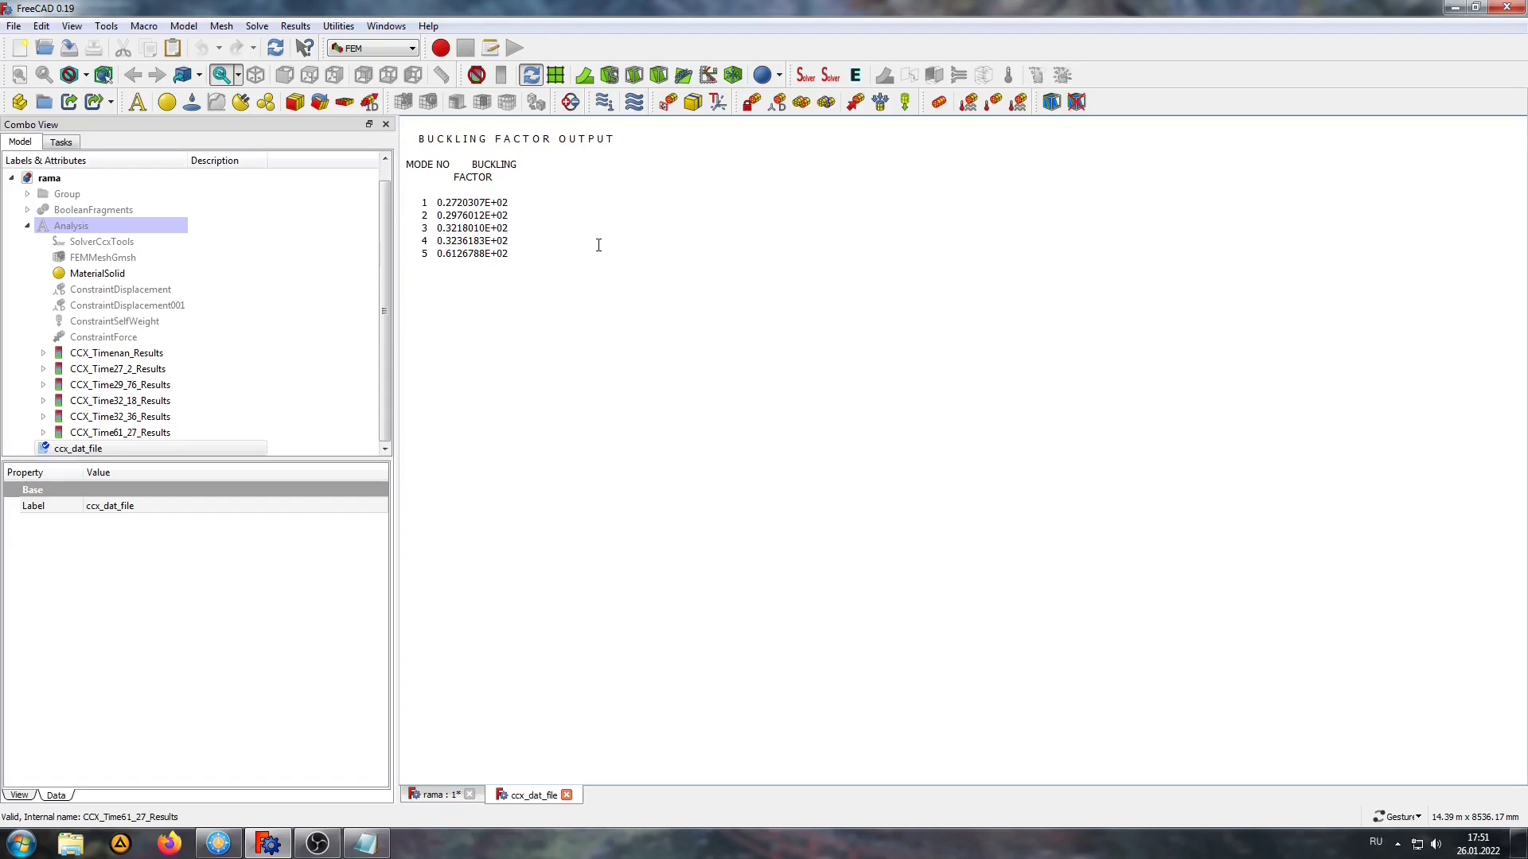
Step: Show CCX_Time27_2 exaggerated and coloured by displacement magnitude, then close the display
click(429, 794)
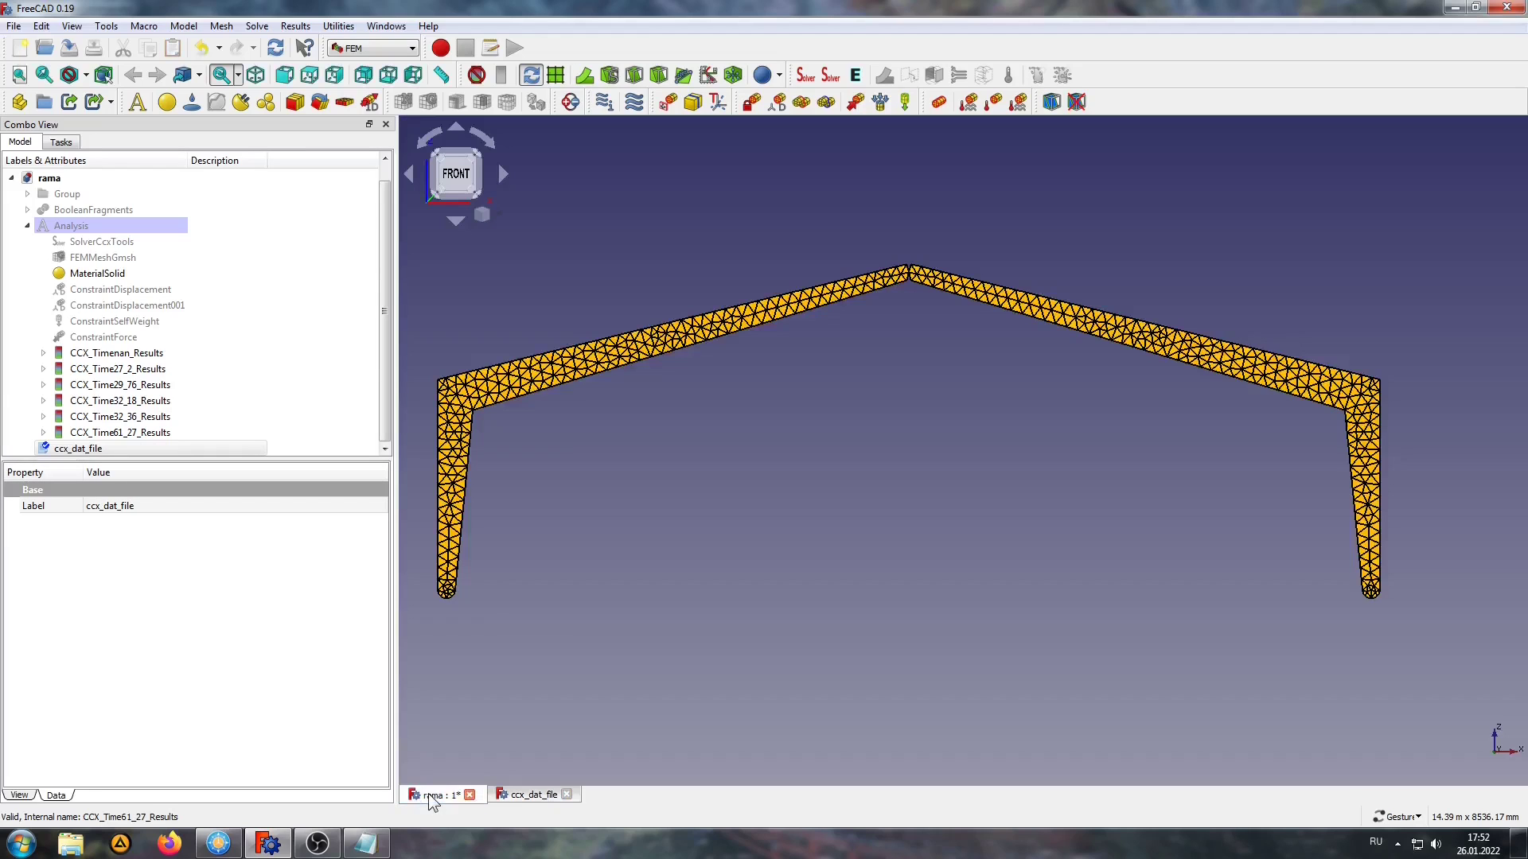
double_click(141, 369)
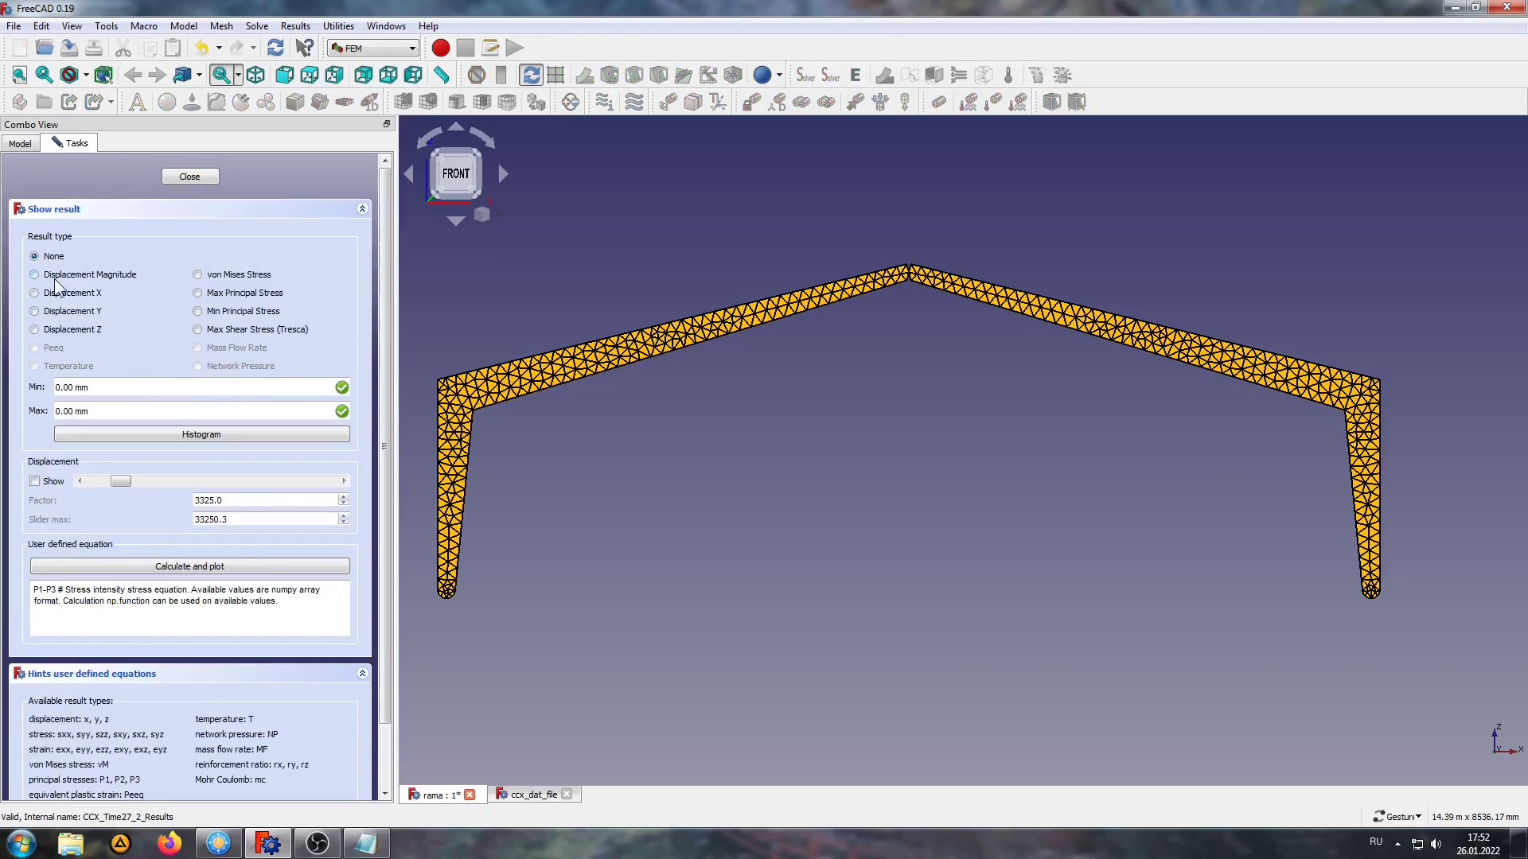
click(55, 273)
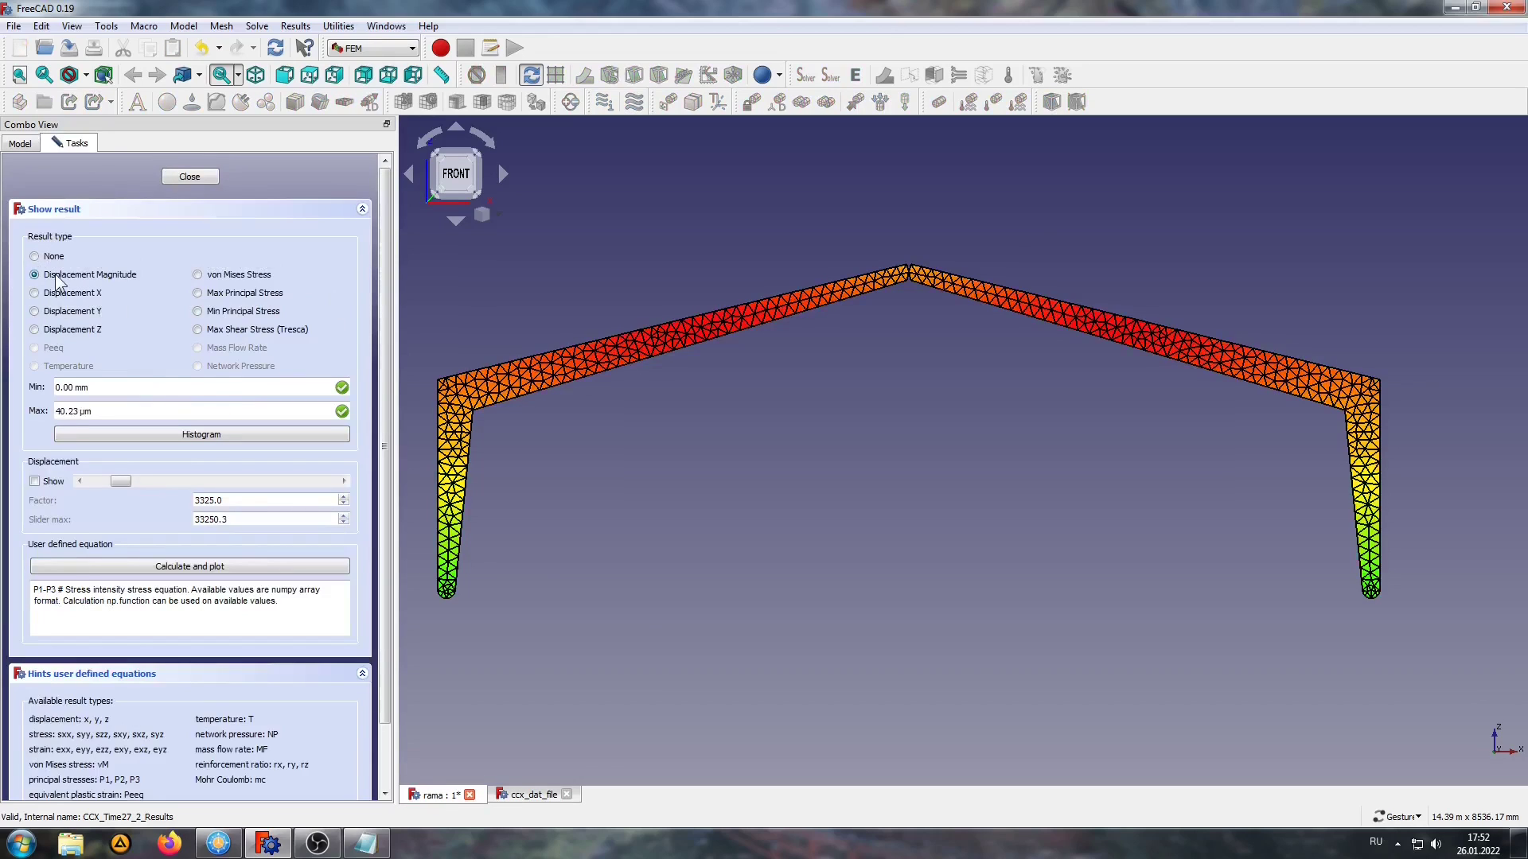
click(34, 481)
drag(118, 482, 297, 486)
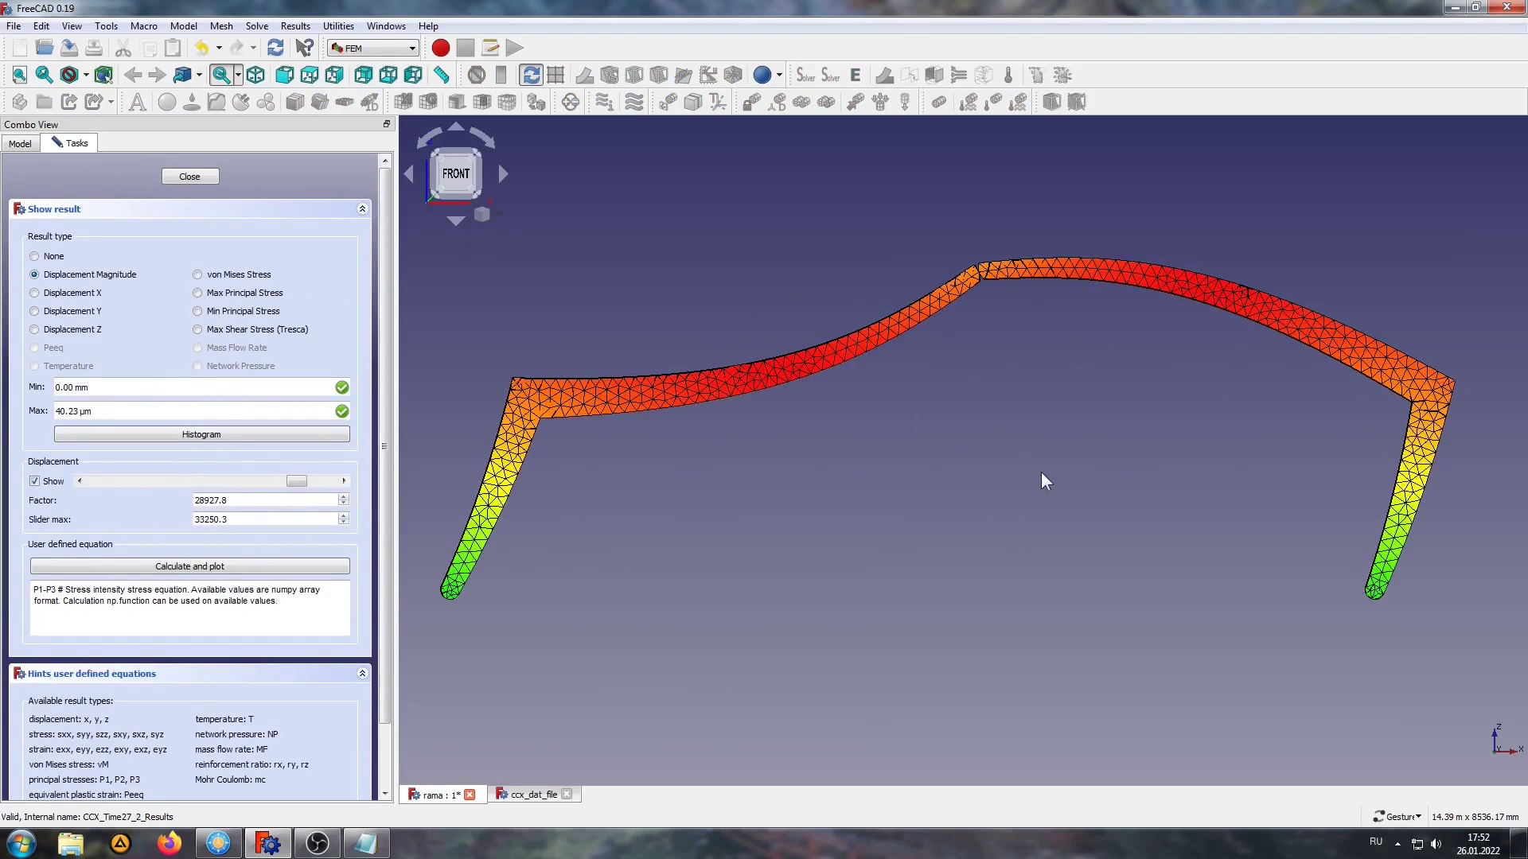
mouse_move(1040, 471)
mouse_down()
mouse_move(1041, 497)
mouse_move(1044, 482)
mouse_up()
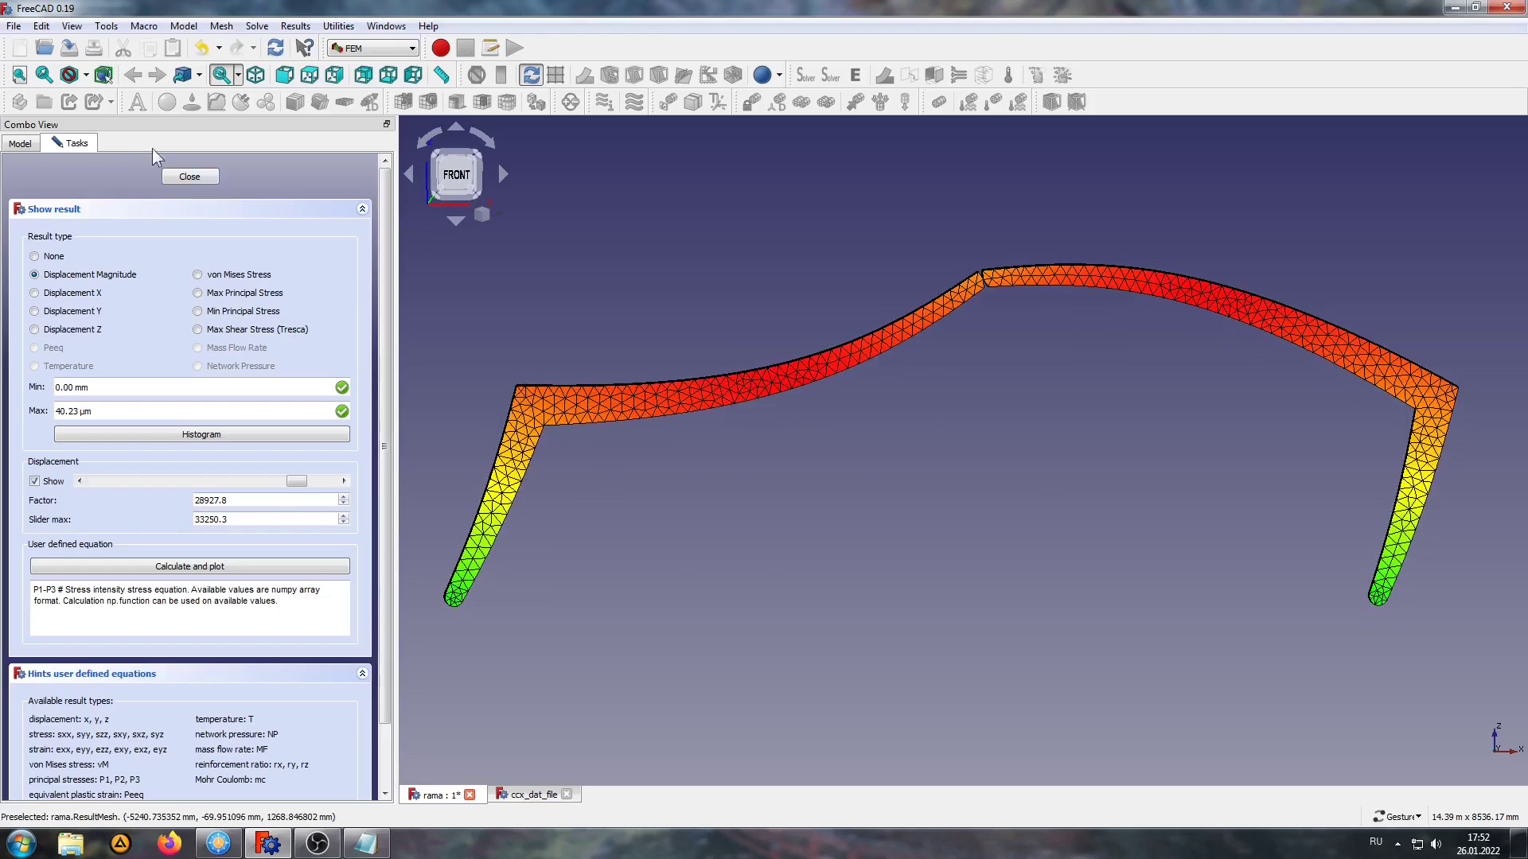
click(188, 178)
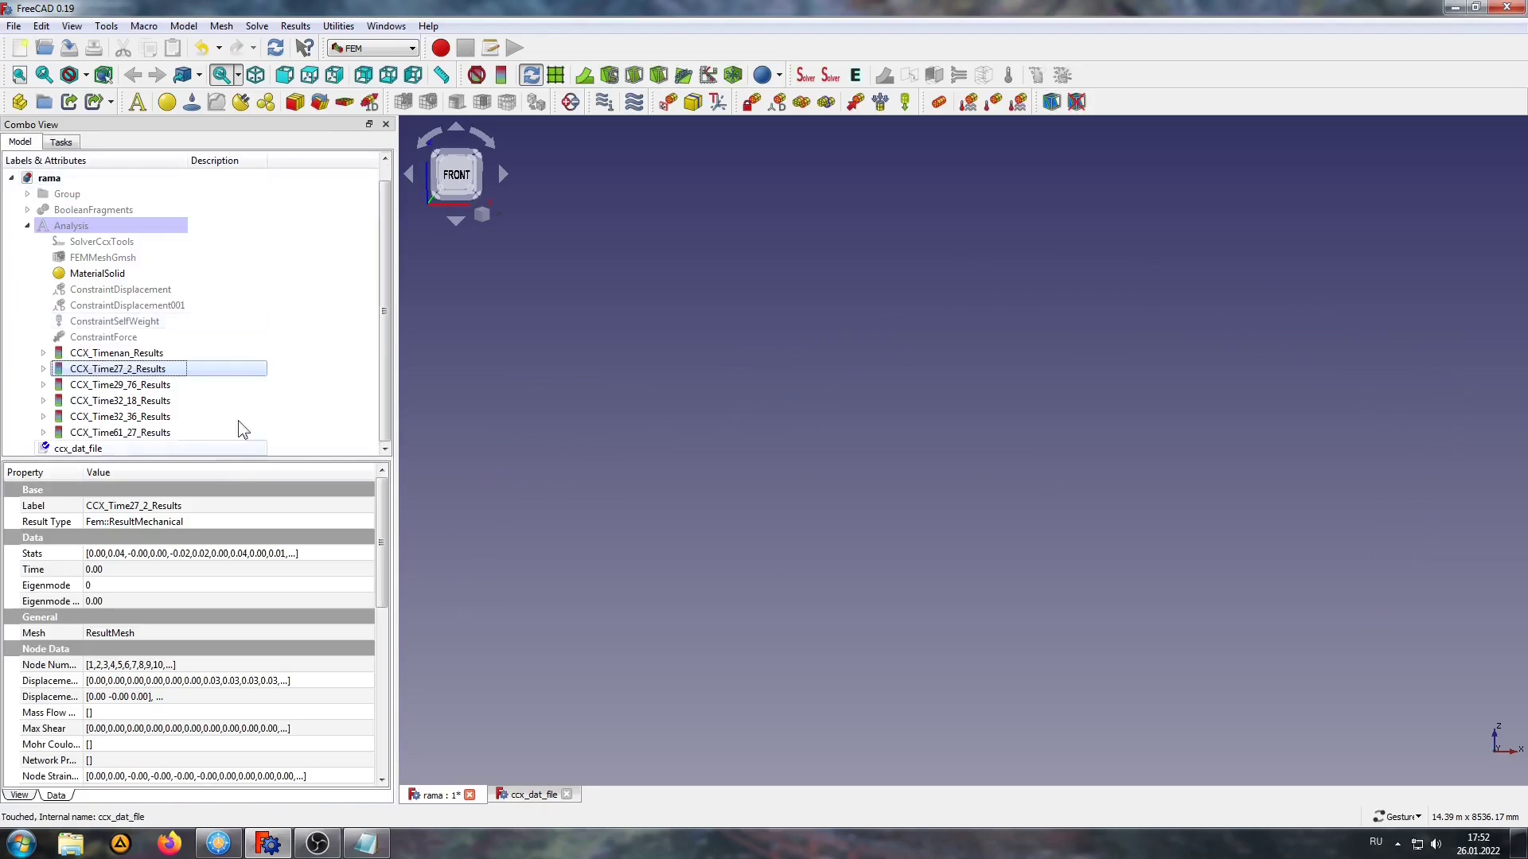
Step: Plot CCX_Time61_27 exaggerated by displacement magnitude and orbit to inspect the shape
double_click(140, 432)
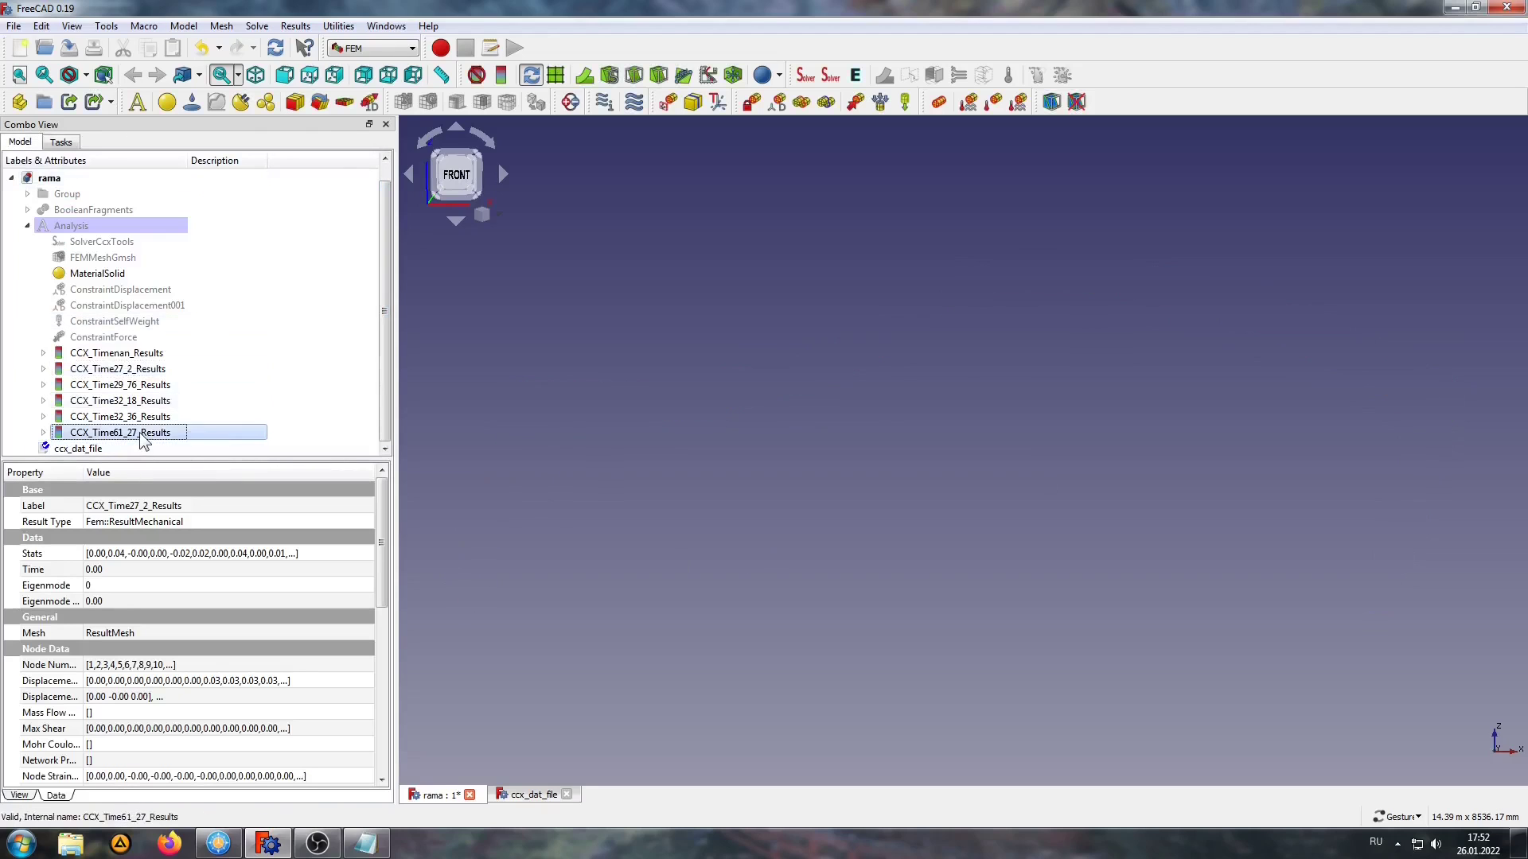
mouse_move(541, 404)
mouse_down()
mouse_move(682, 355)
mouse_move(791, 348)
mouse_move(802, 332)
mouse_up()
click(88, 272)
click(36, 481)
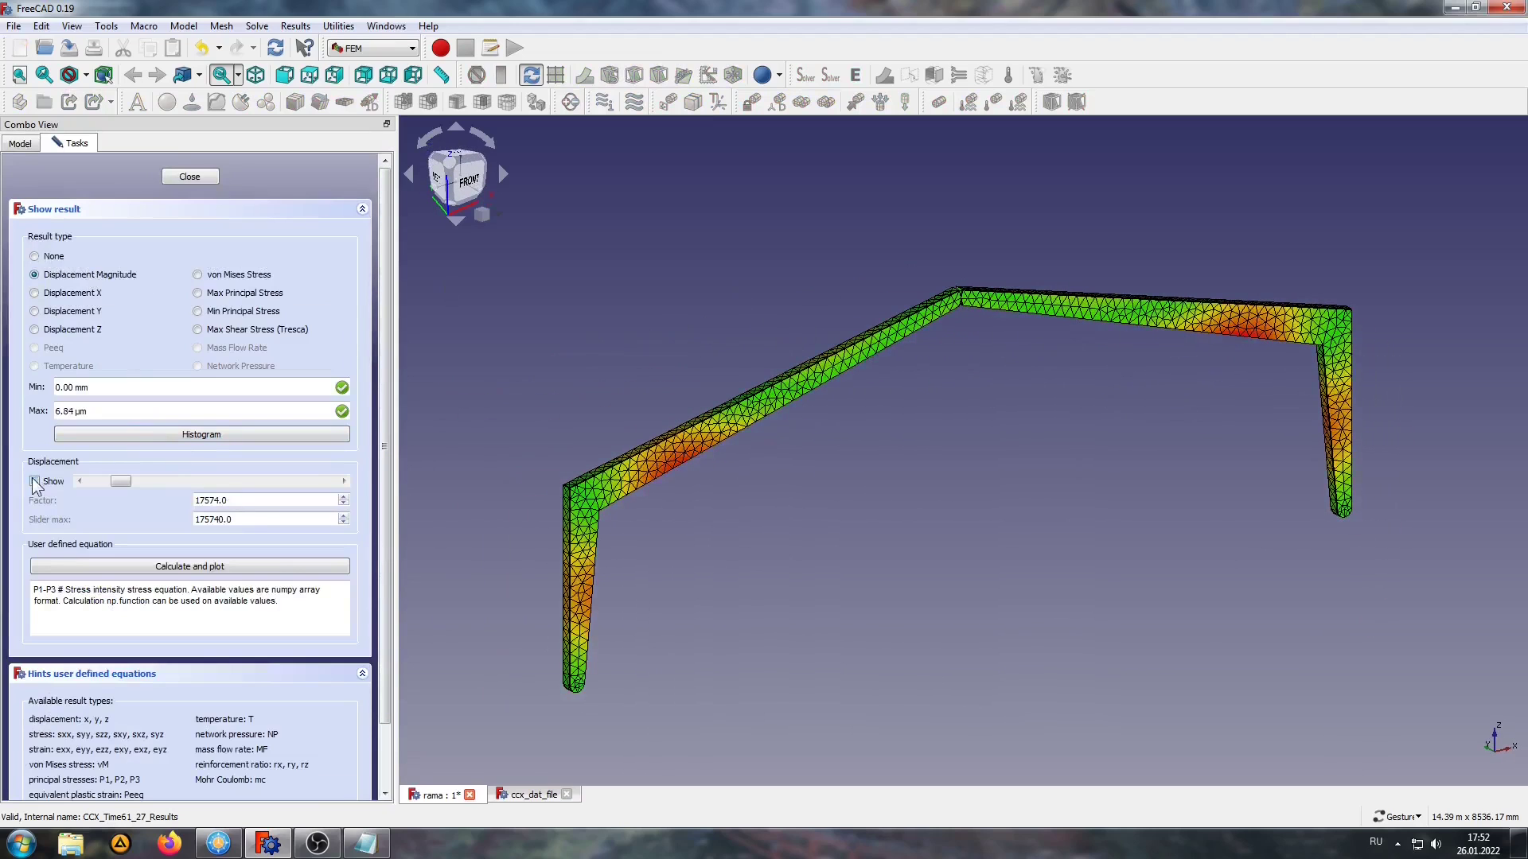
drag(122, 481, 289, 481)
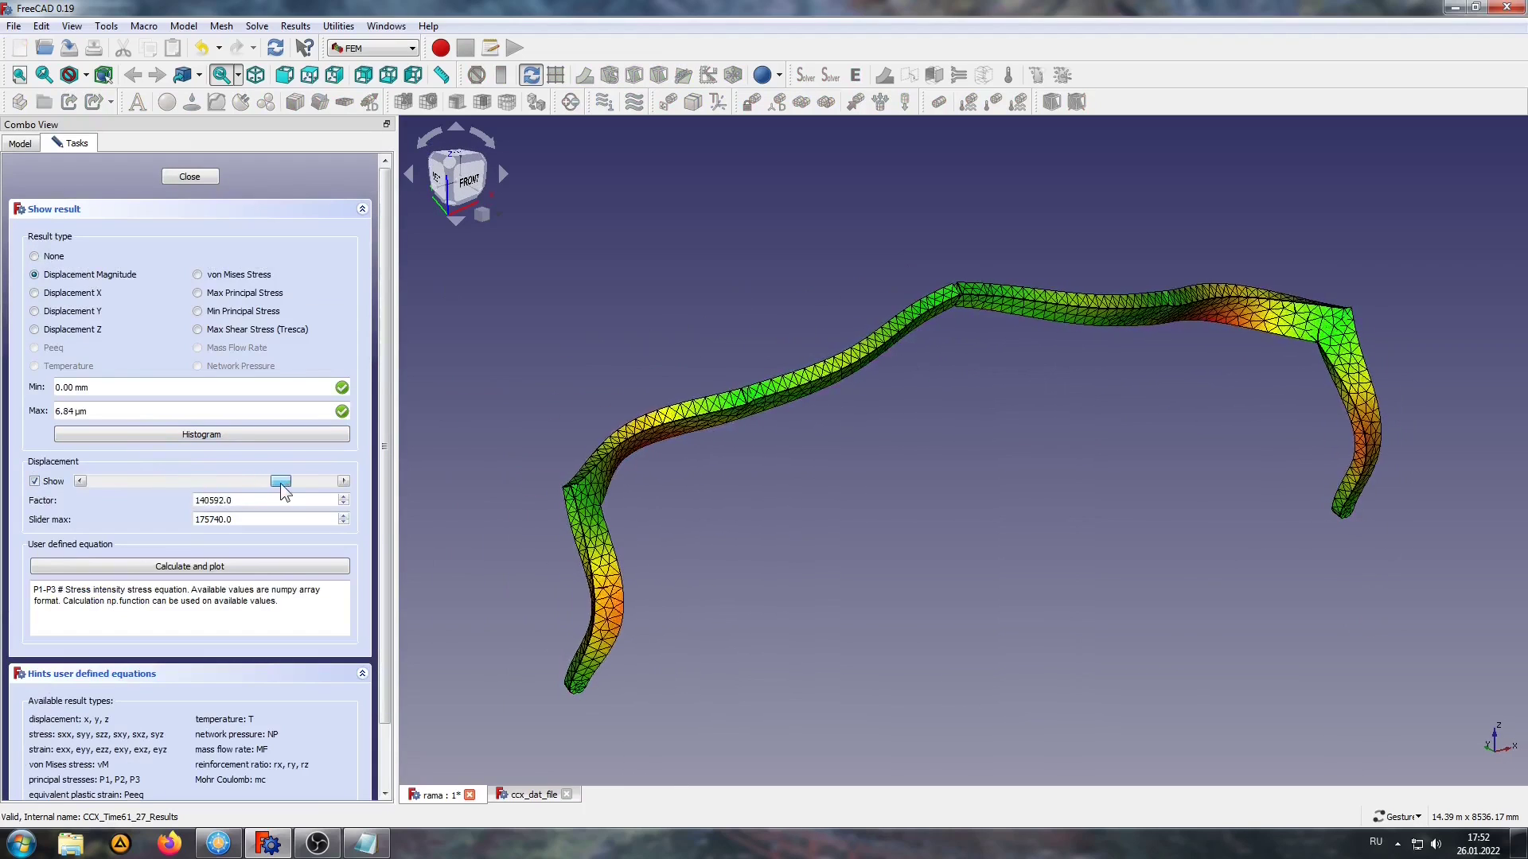
mouse_move(711, 328)
mouse_down()
mouse_move(1102, 398)
mouse_move(905, 430)
mouse_move(804, 481)
mouse_move(805, 505)
mouse_move(804, 453)
mouse_move(1071, 460)
mouse_move(813, 447)
mouse_up()
right_drag(813, 446, 782, 479)
drag(782, 479, 787, 475)
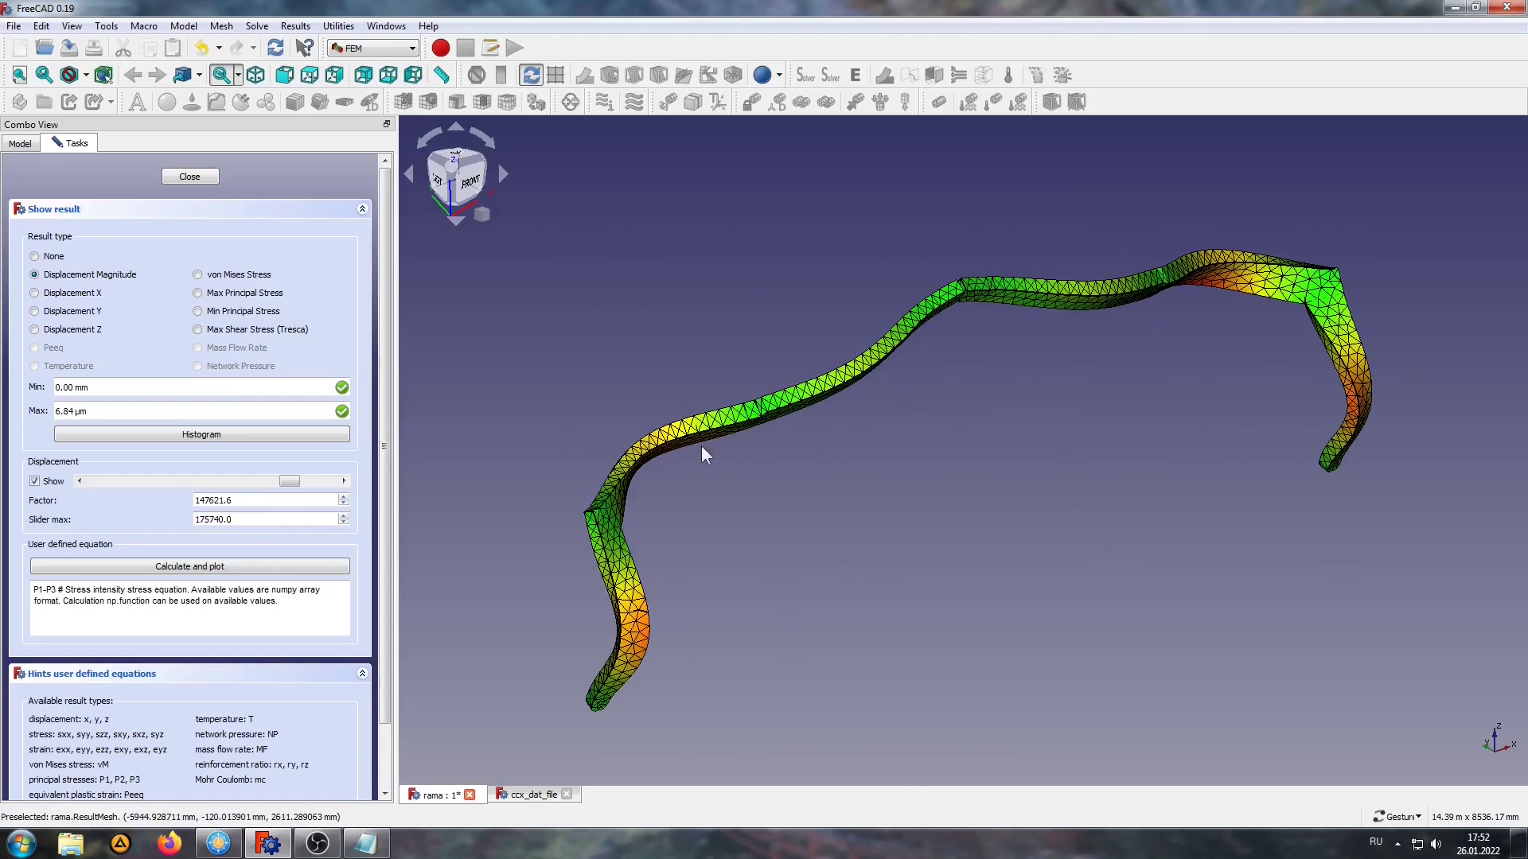
mouse_move(1110, 400)
mouse_down()
mouse_move(1045, 455)
mouse_move(966, 417)
mouse_move(1074, 382)
mouse_move(1075, 358)
mouse_up()
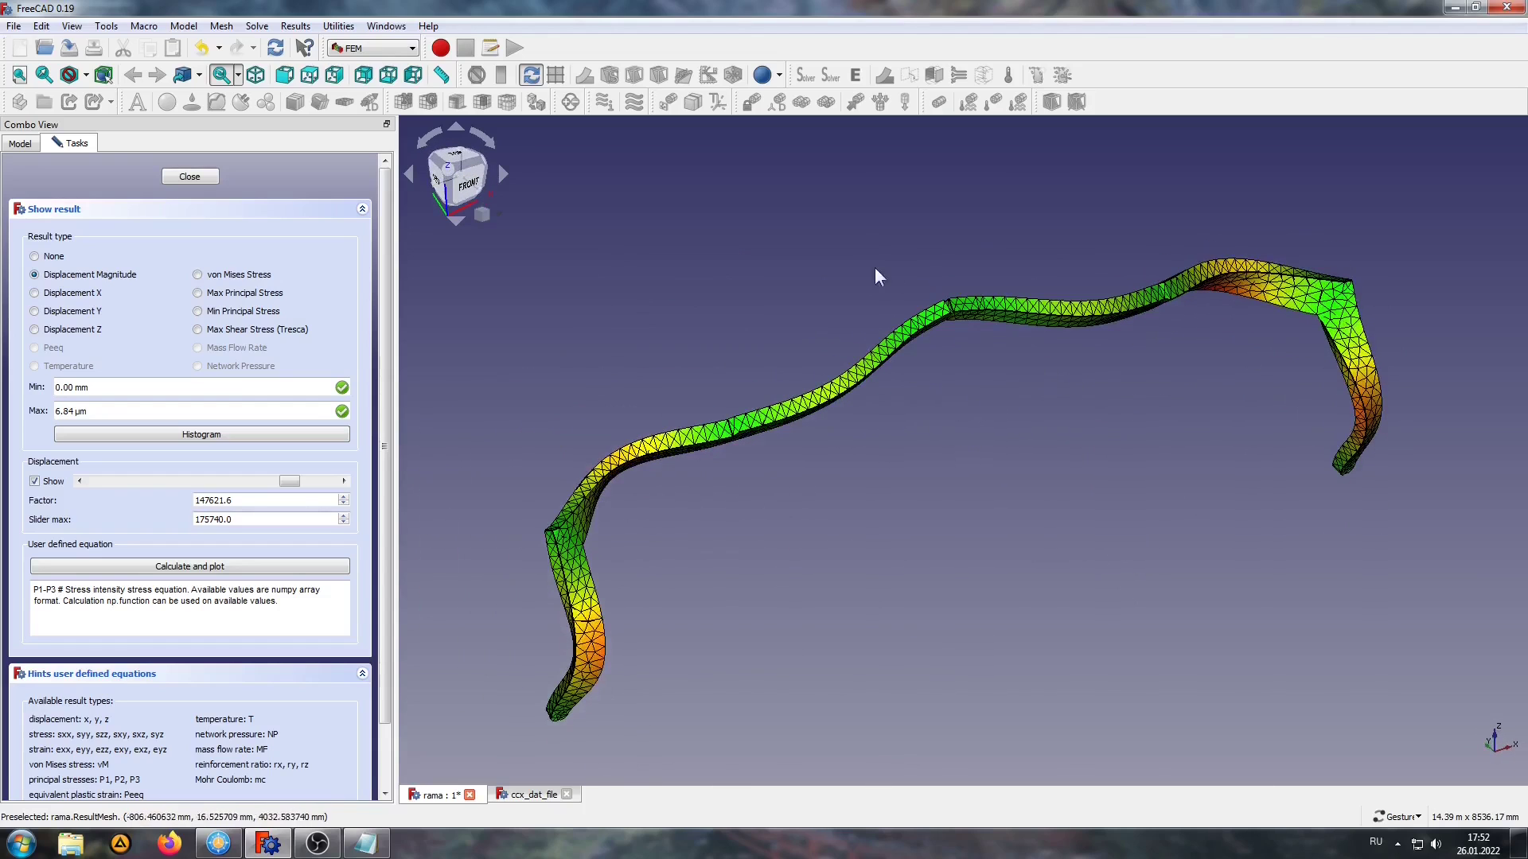
drag(946, 428, 931, 402)
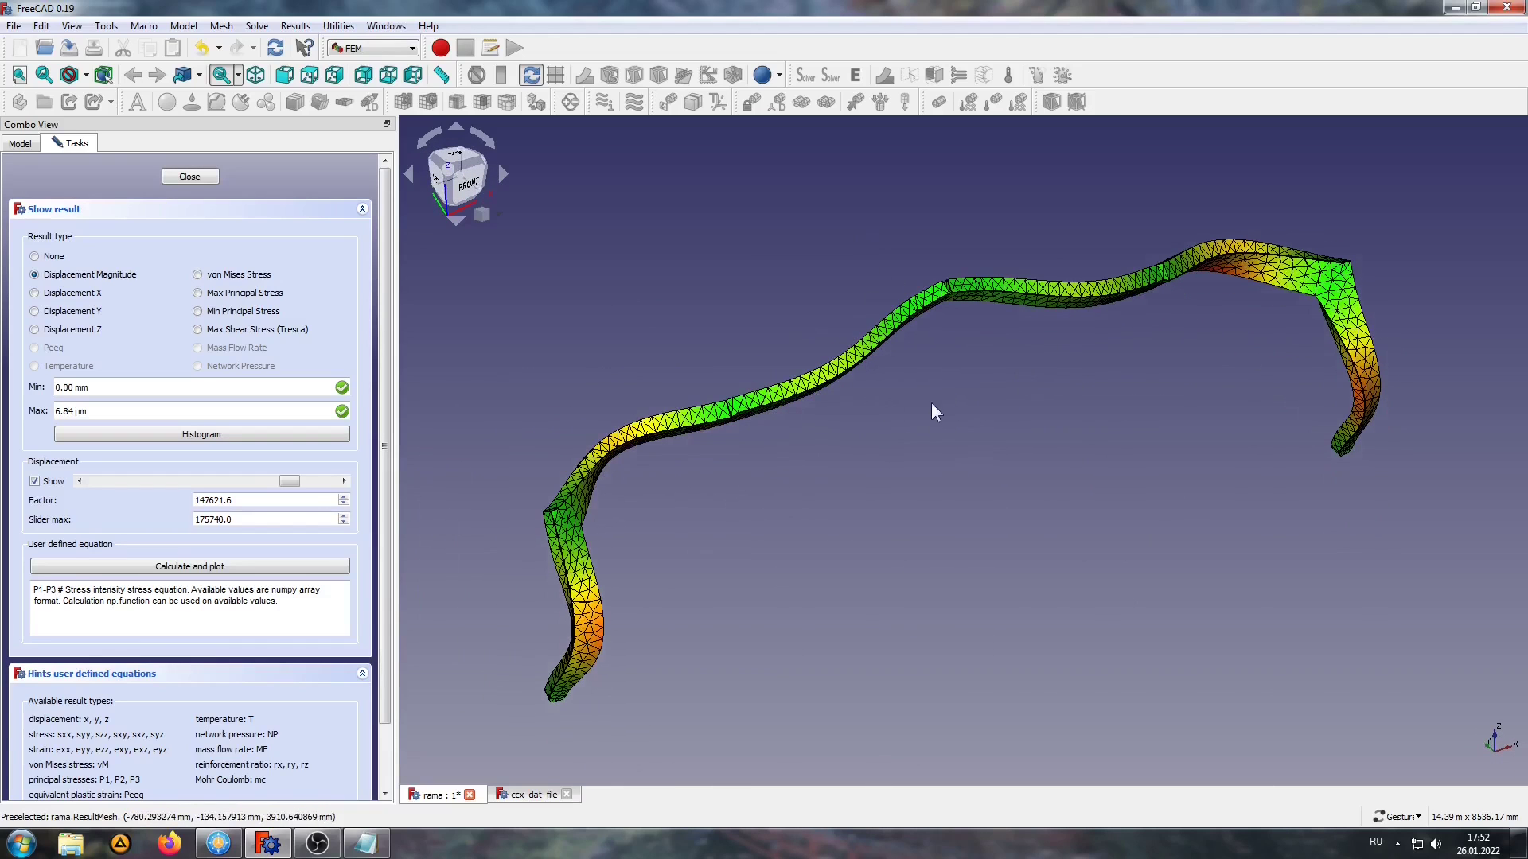
Step: Check the mode 5 buckling factor 0.6126788E+02 in the data file, then close it
click(527, 794)
drag(433, 255, 519, 256)
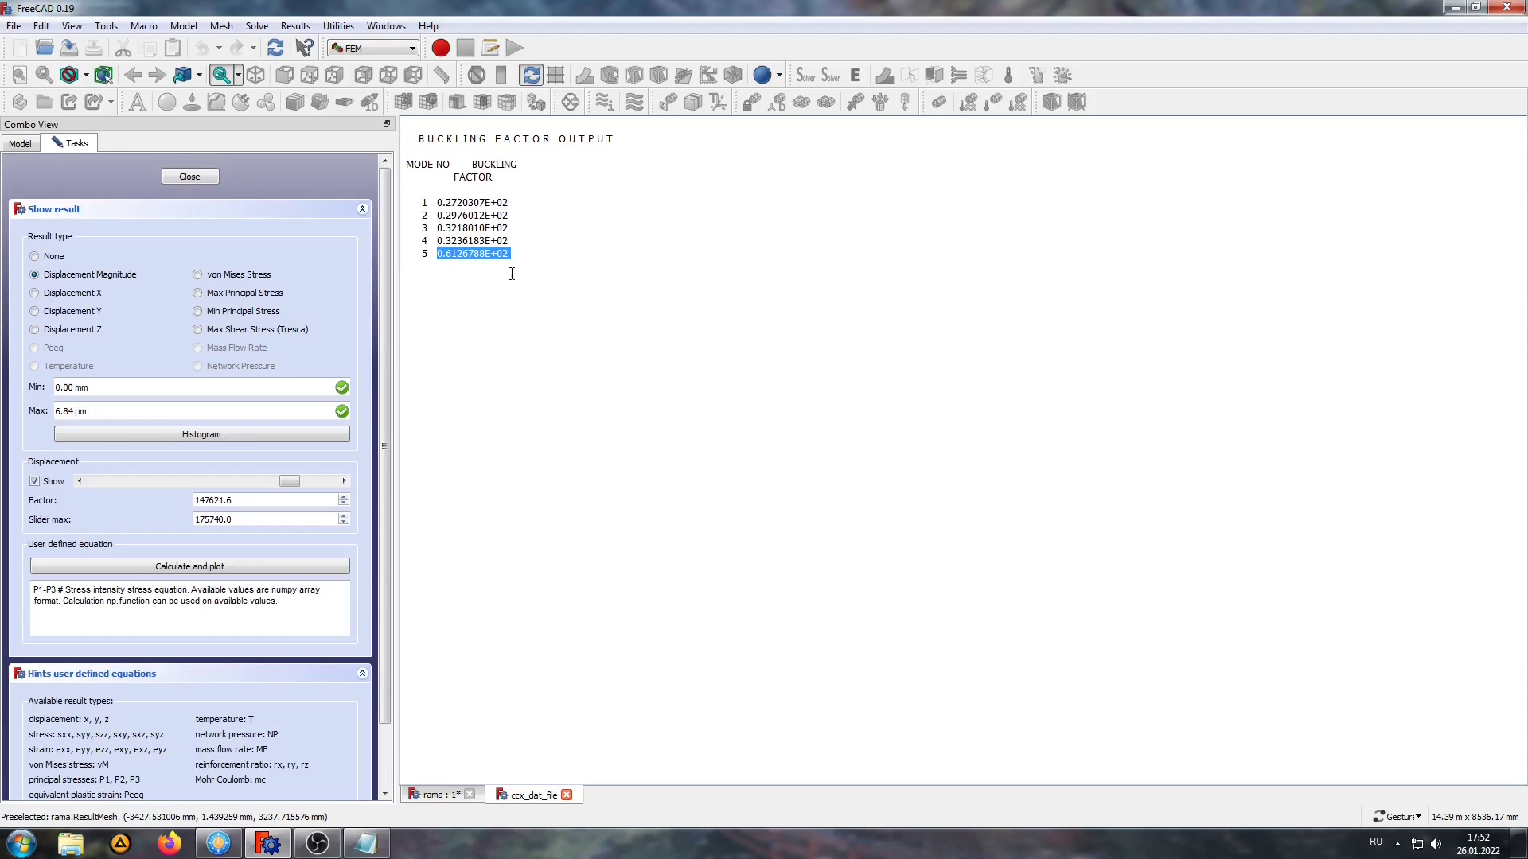
click(519, 254)
click(566, 794)
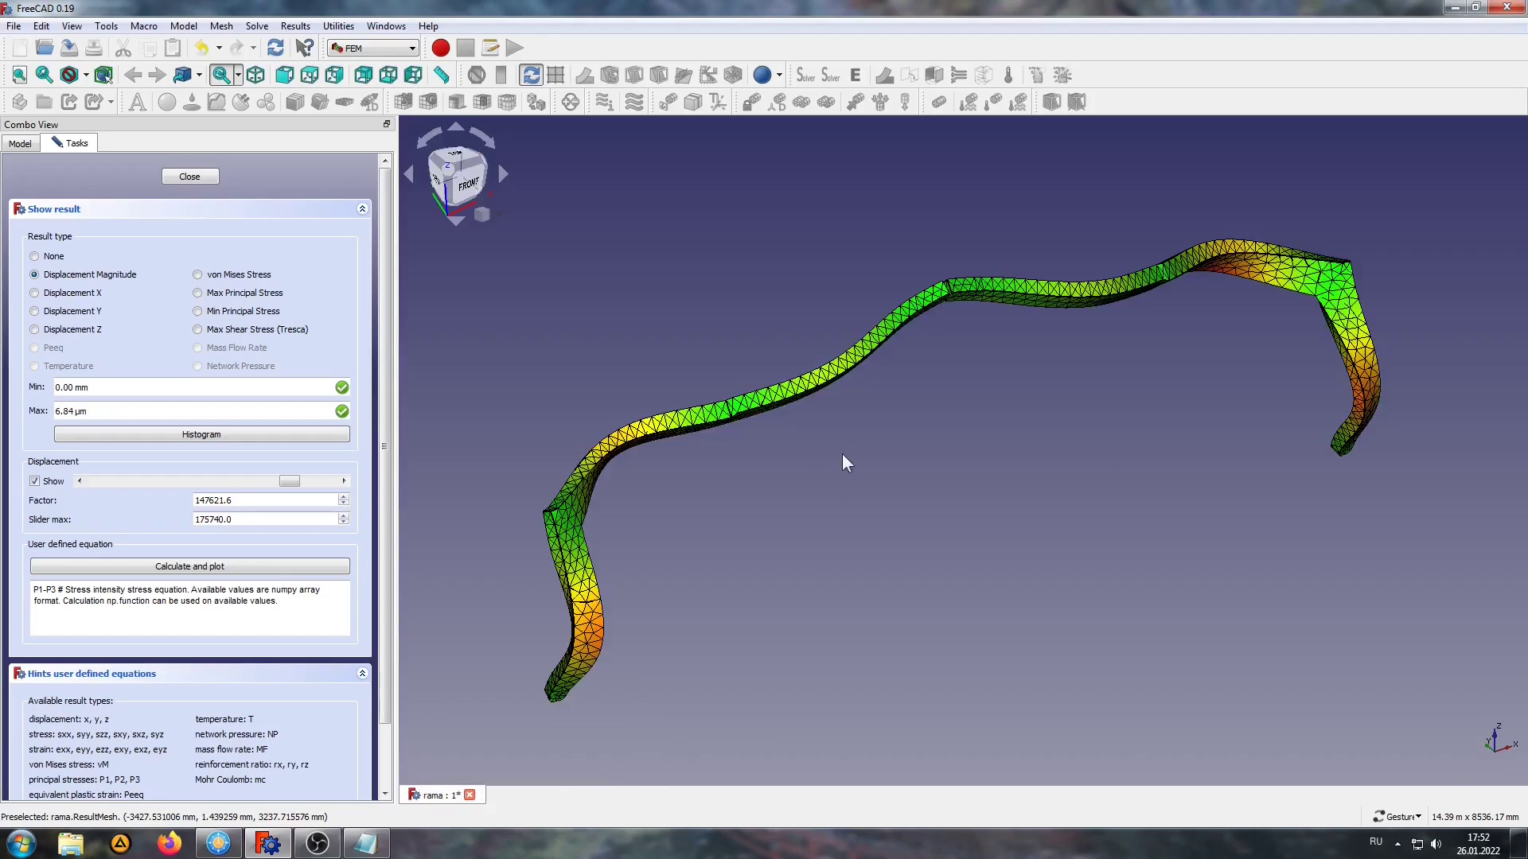
Step: Create a result pipeline displayed as a surface coloured by displacement magnitude
click(189, 177)
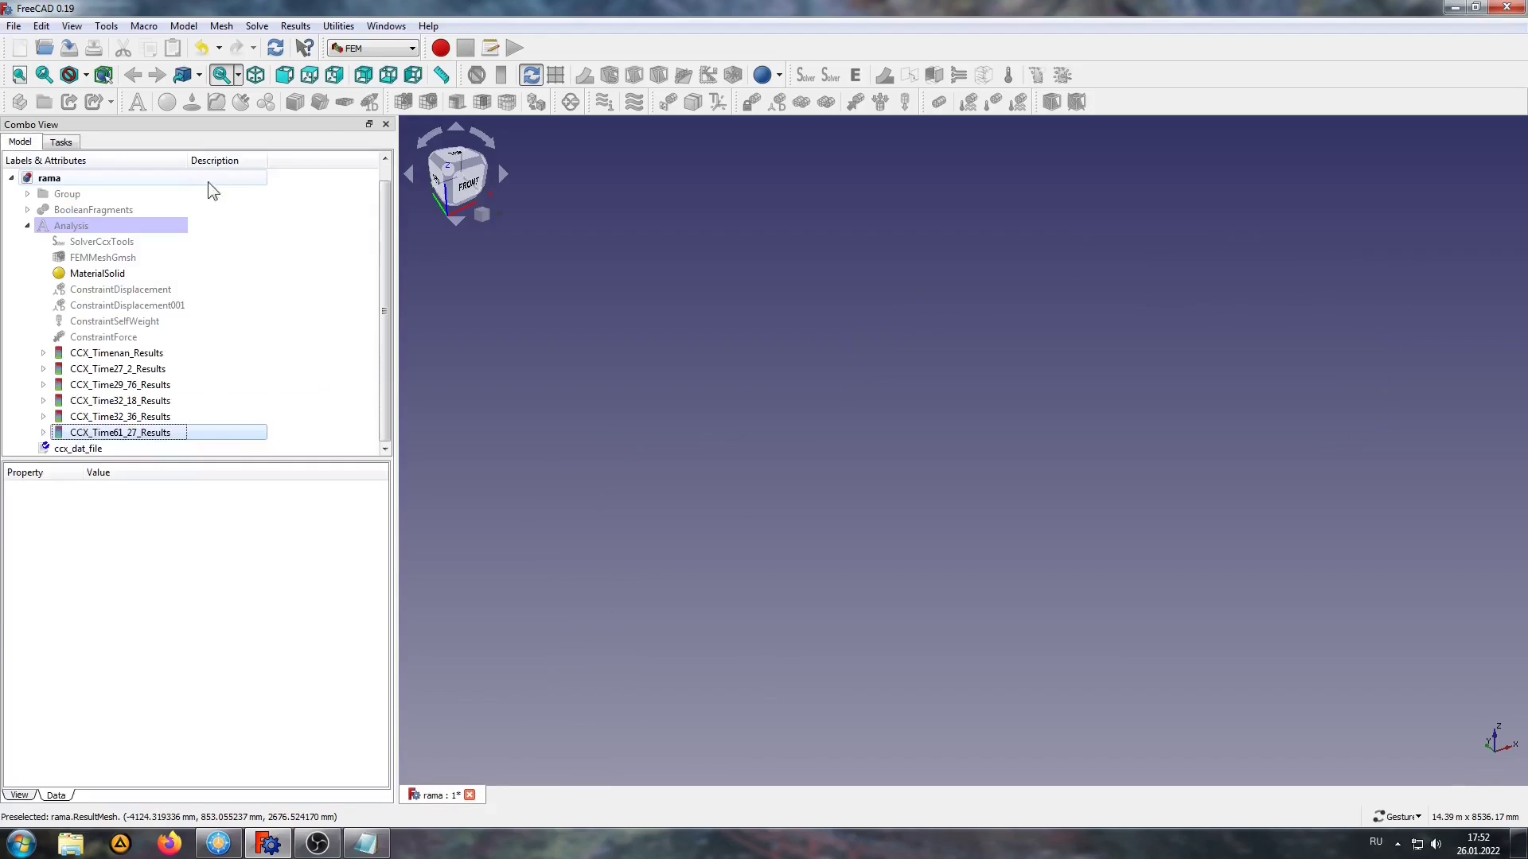
click(555, 75)
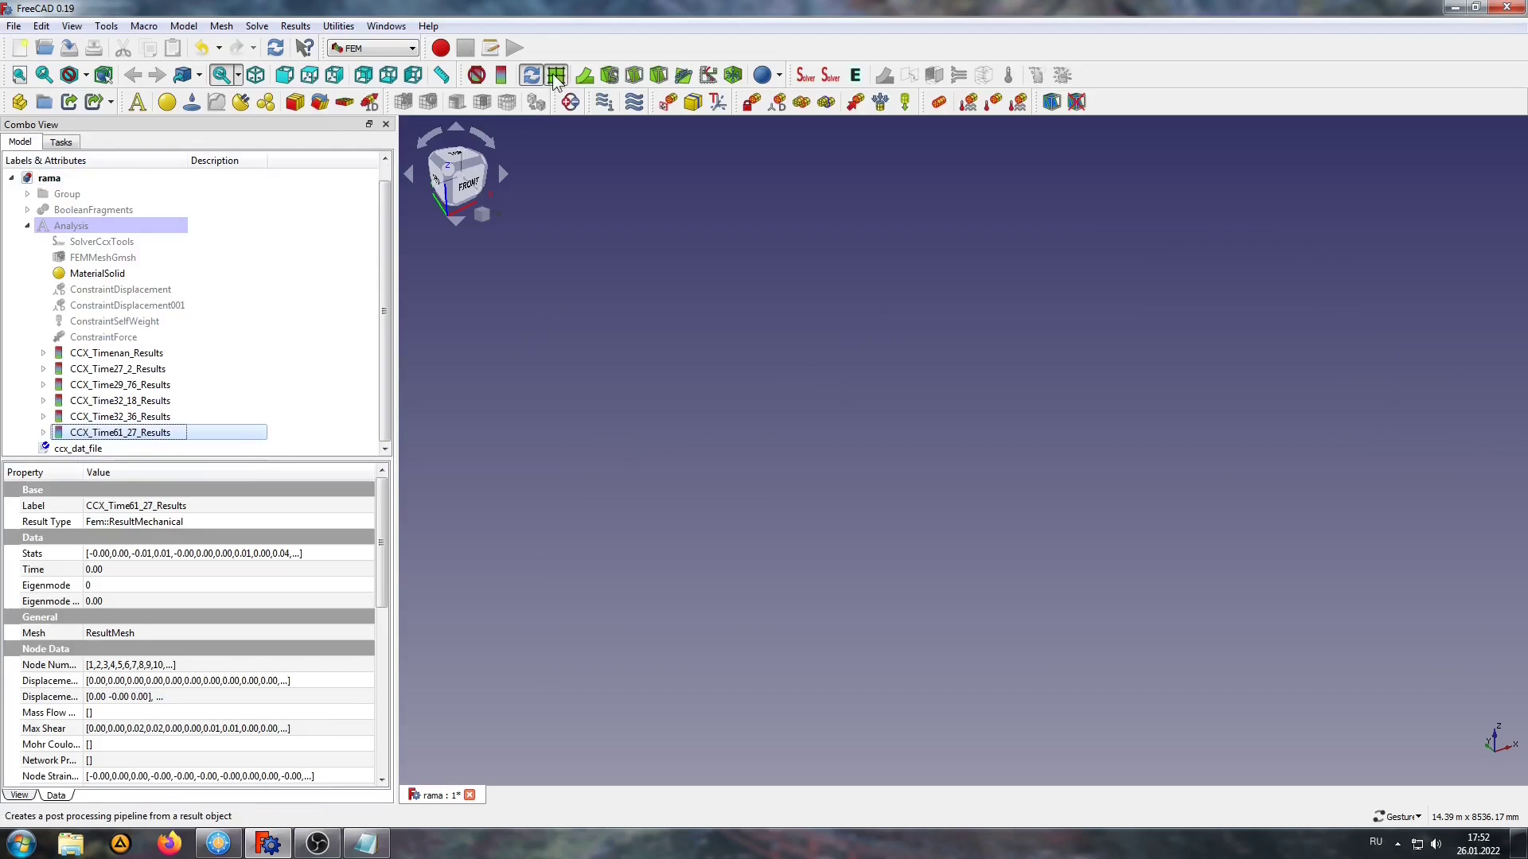
drag(381, 232, 389, 269)
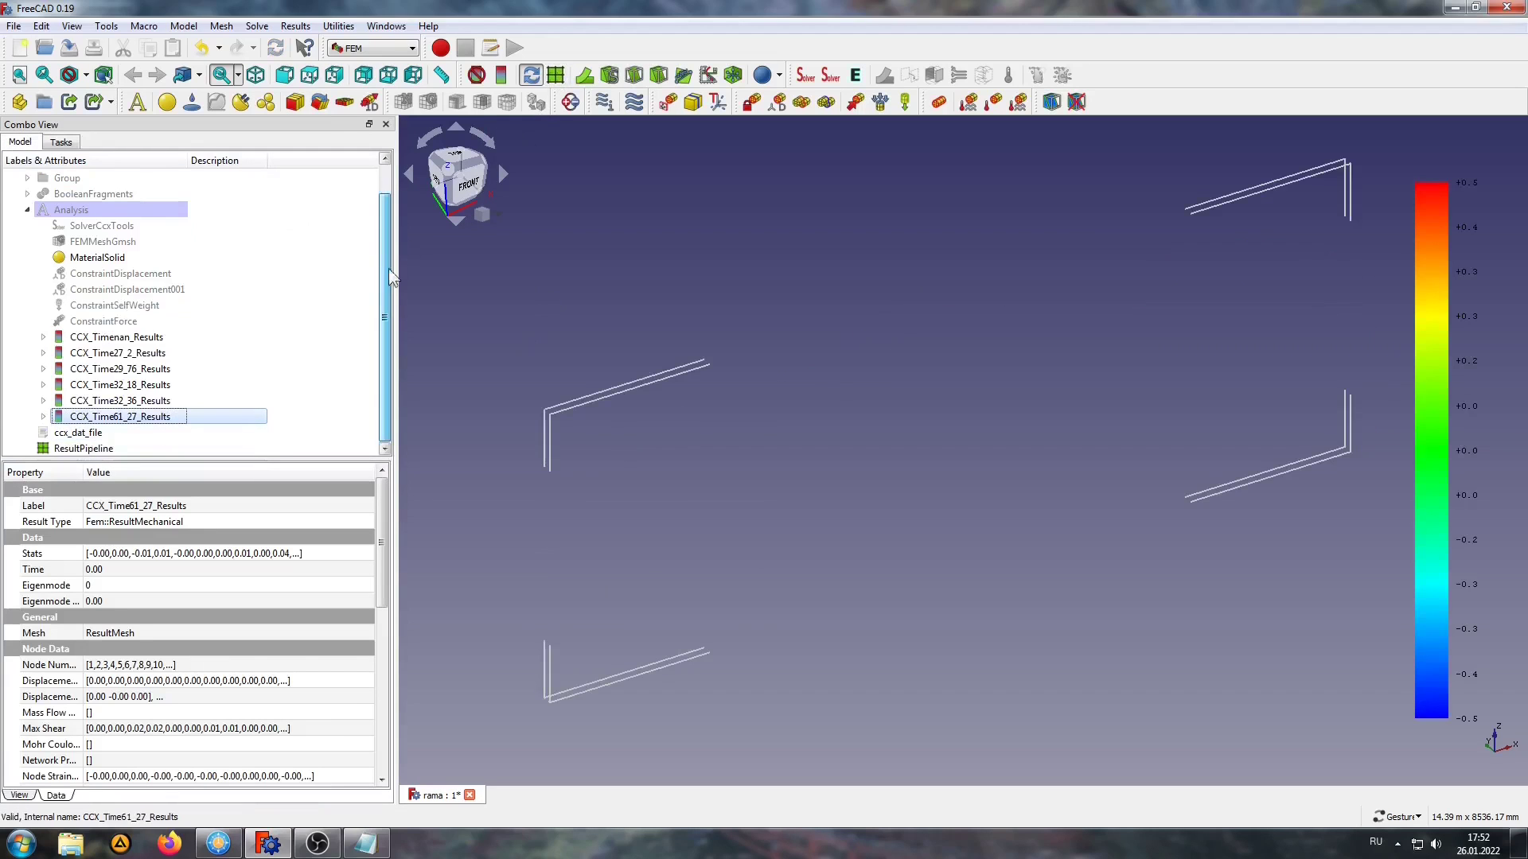
double_click(90, 448)
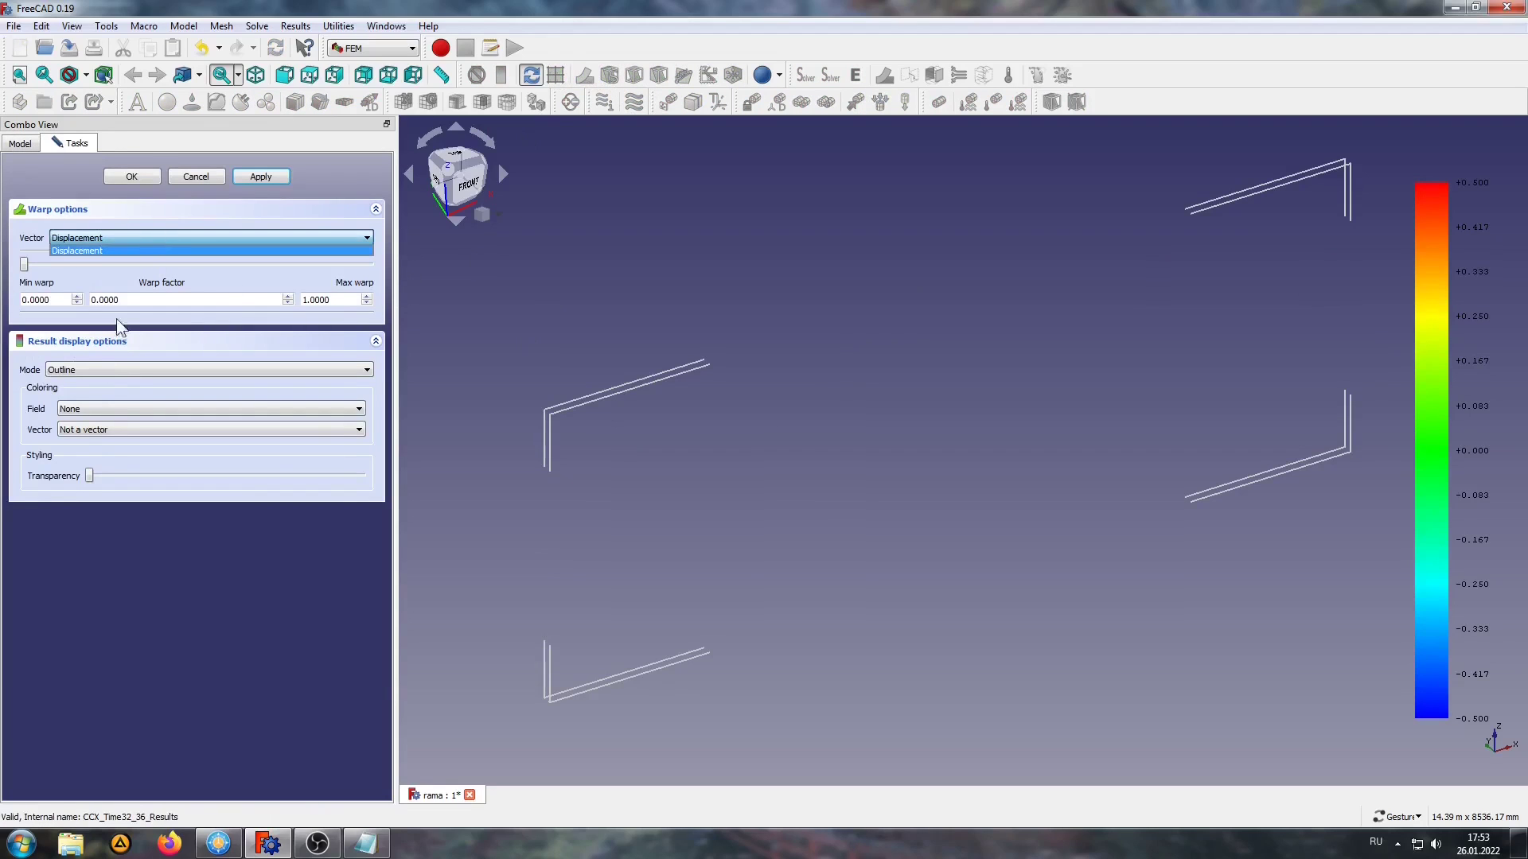
click(109, 369)
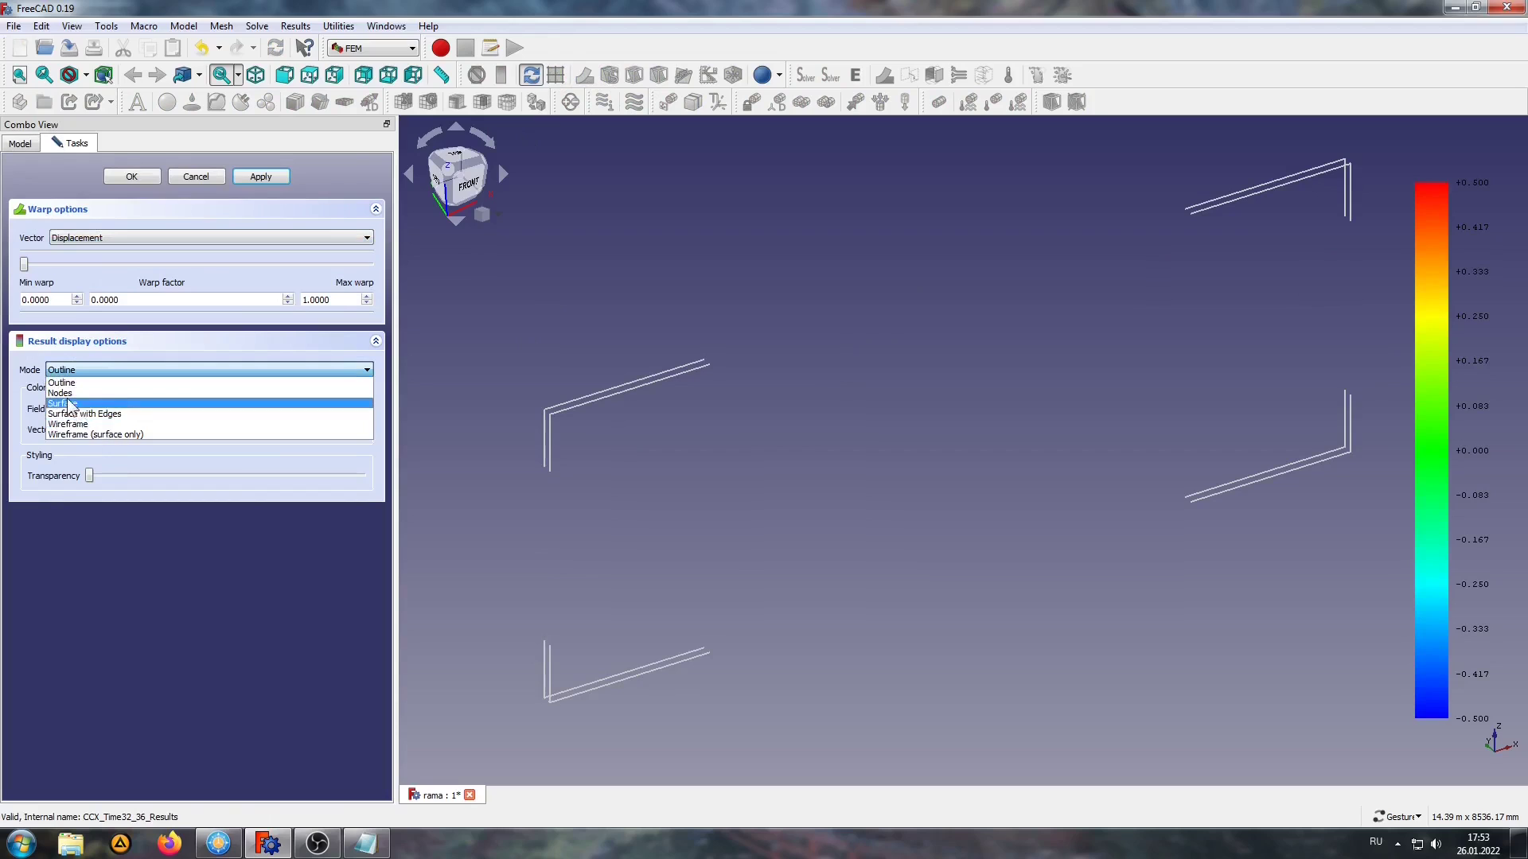
click(151, 403)
click(163, 408)
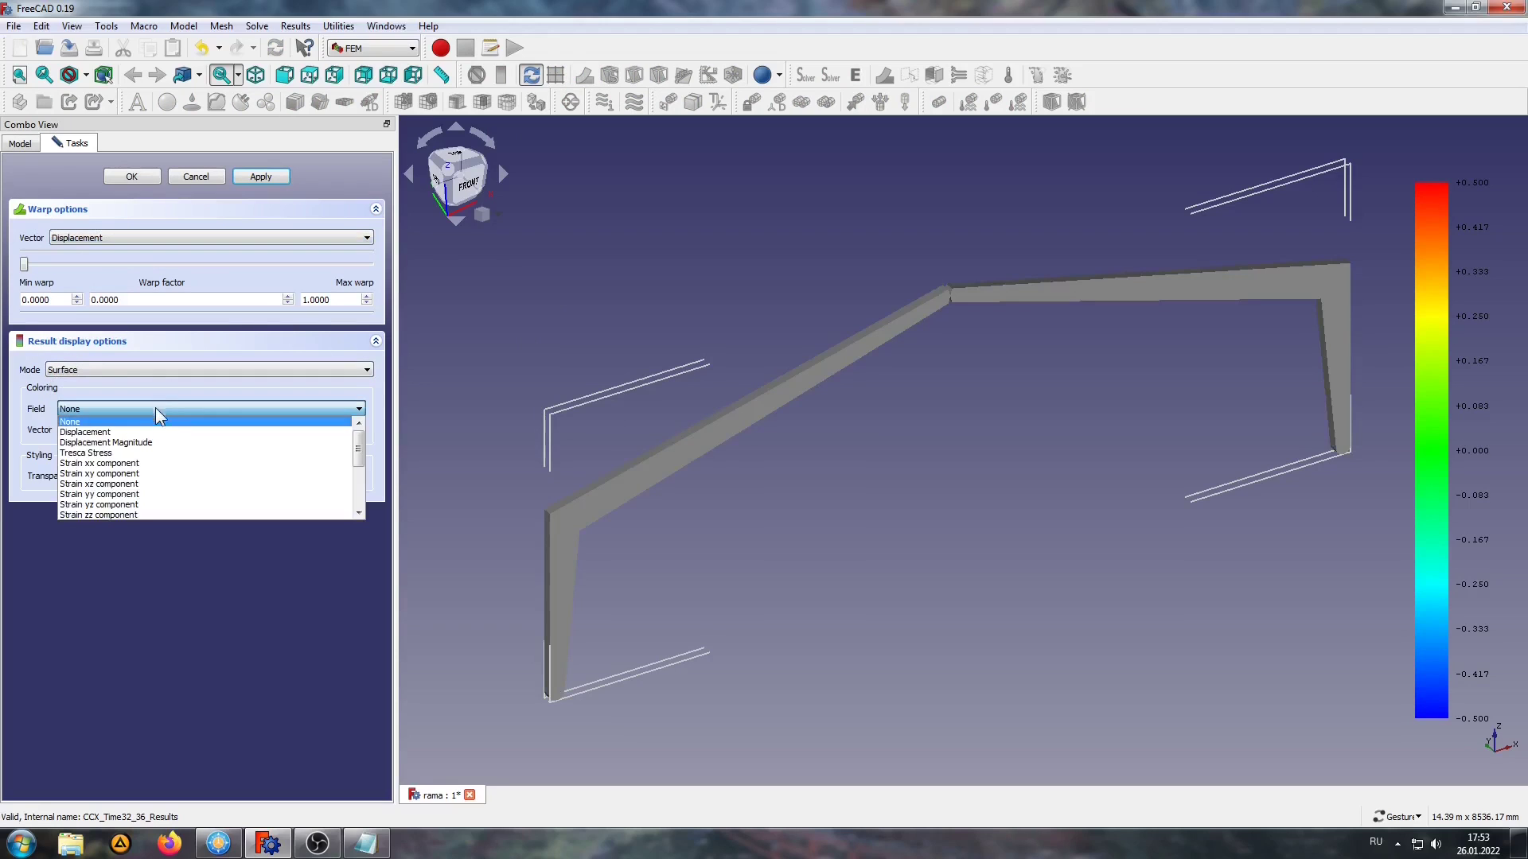
click(126, 436)
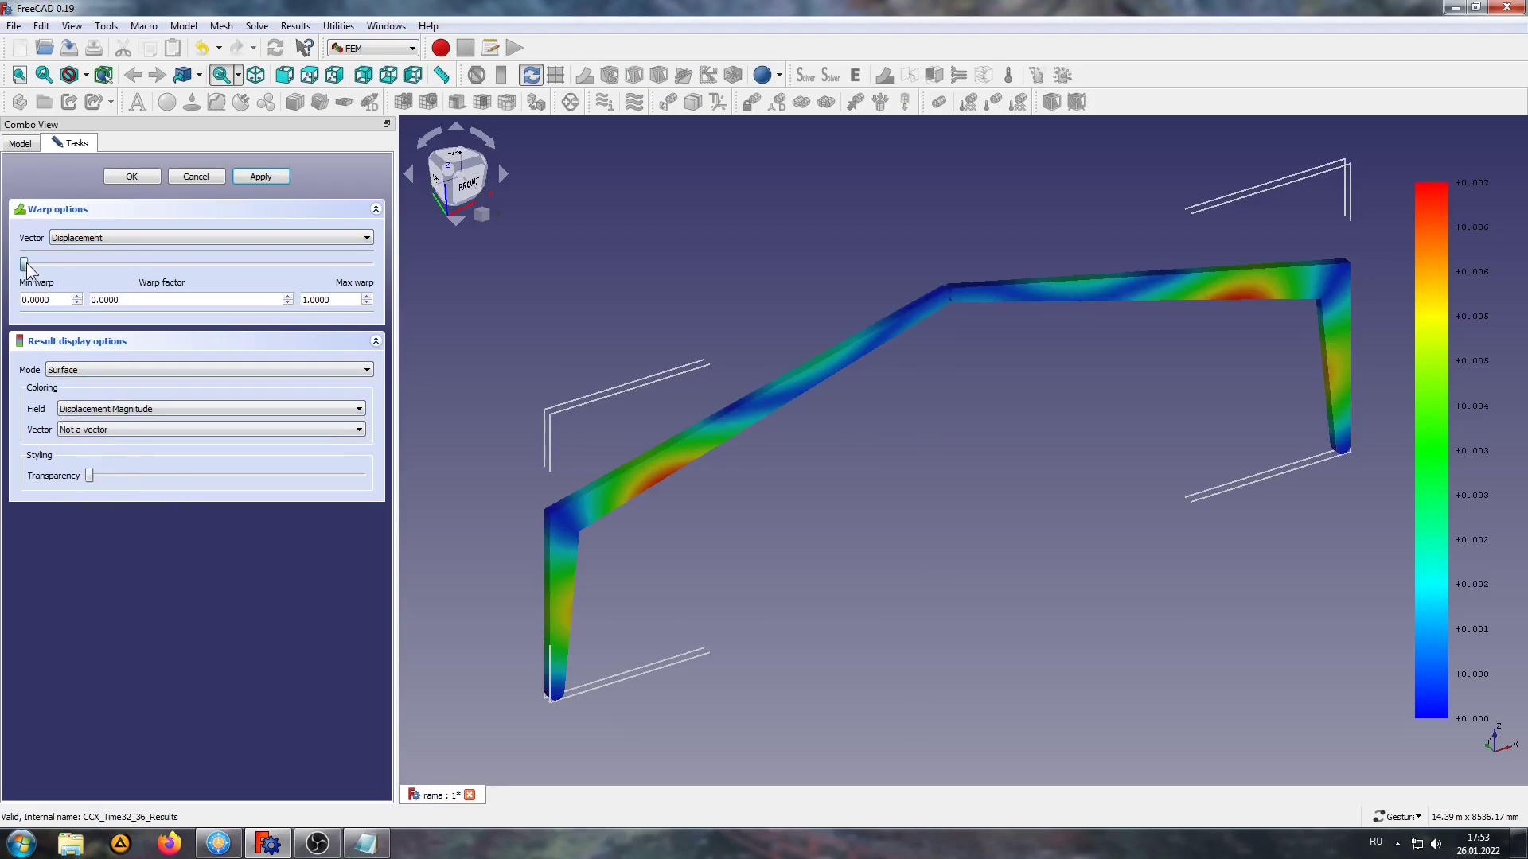
Step: Raise the max warp and warp factor to about 100,000 to reveal the buckled shape
drag(25, 264, 215, 265)
click(308, 301)
text(00)
click(34, 264)
drag(211, 269, 350, 269)
text(00)
drag(24, 265, 360, 274)
click(314, 299)
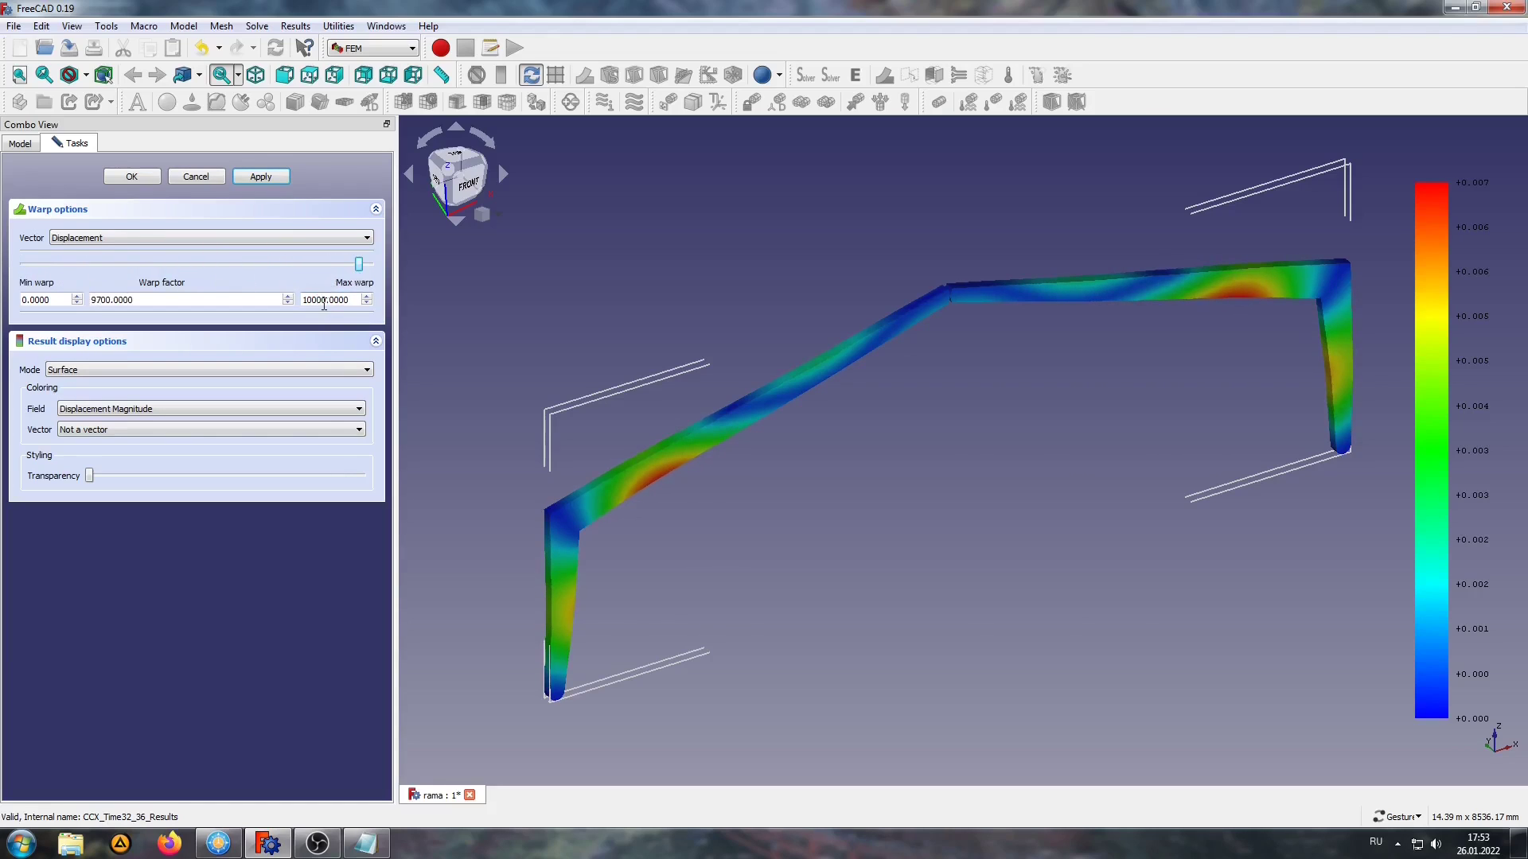
text(0)
drag(50, 262, 374, 270)
mouse_move(849, 510)
mouse_down()
mouse_move(927, 477)
mouse_move(915, 497)
mouse_move(932, 503)
mouse_up()
right_drag(933, 506, 889, 488)
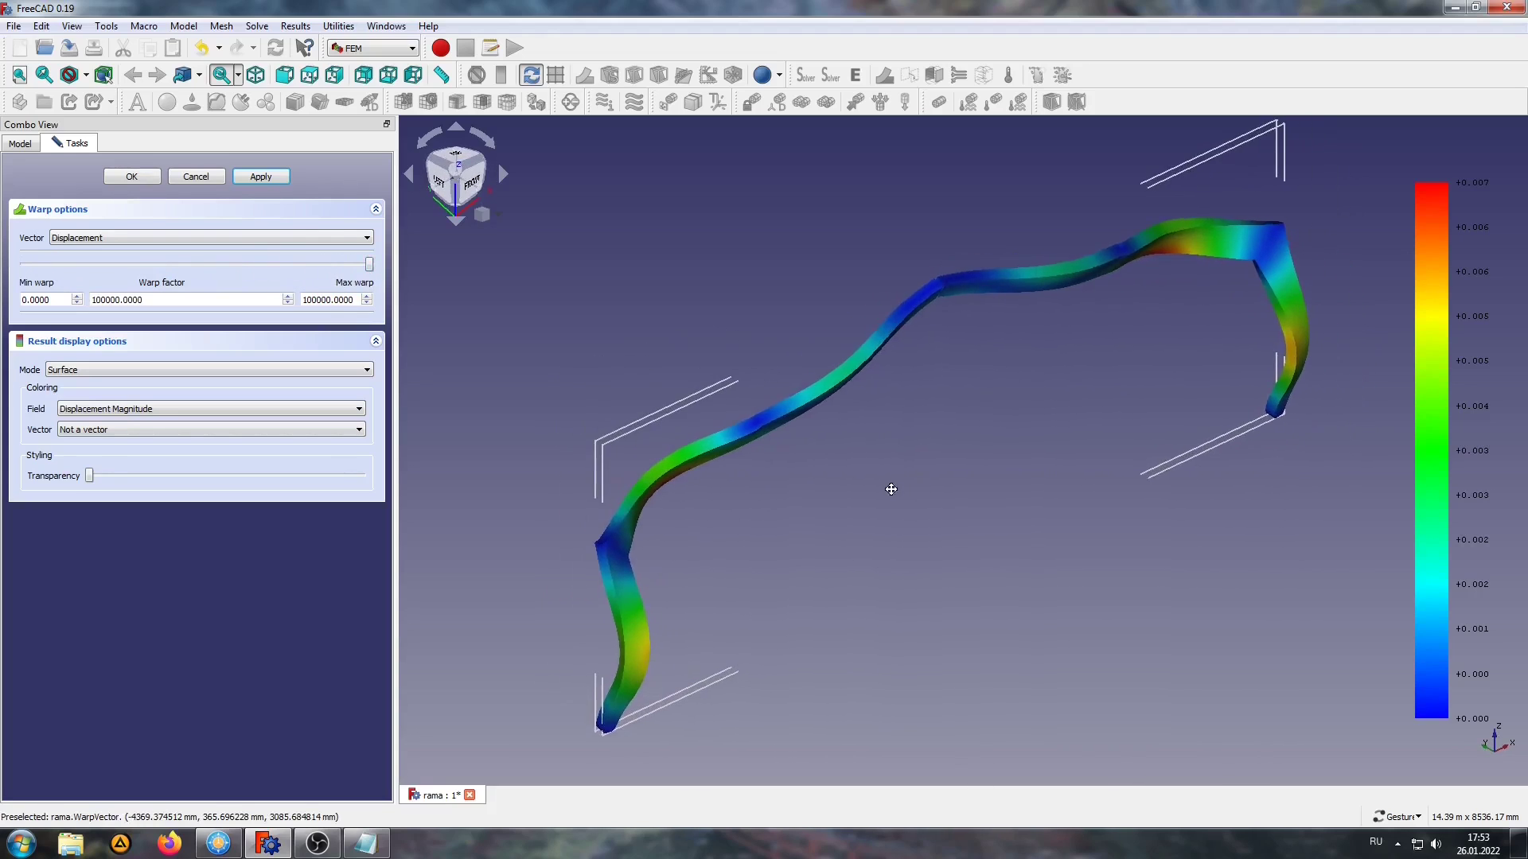
click(137, 178)
Step: Save a PNG of the warped buckling mode (name ending 003) in D:\test
click(27, 448)
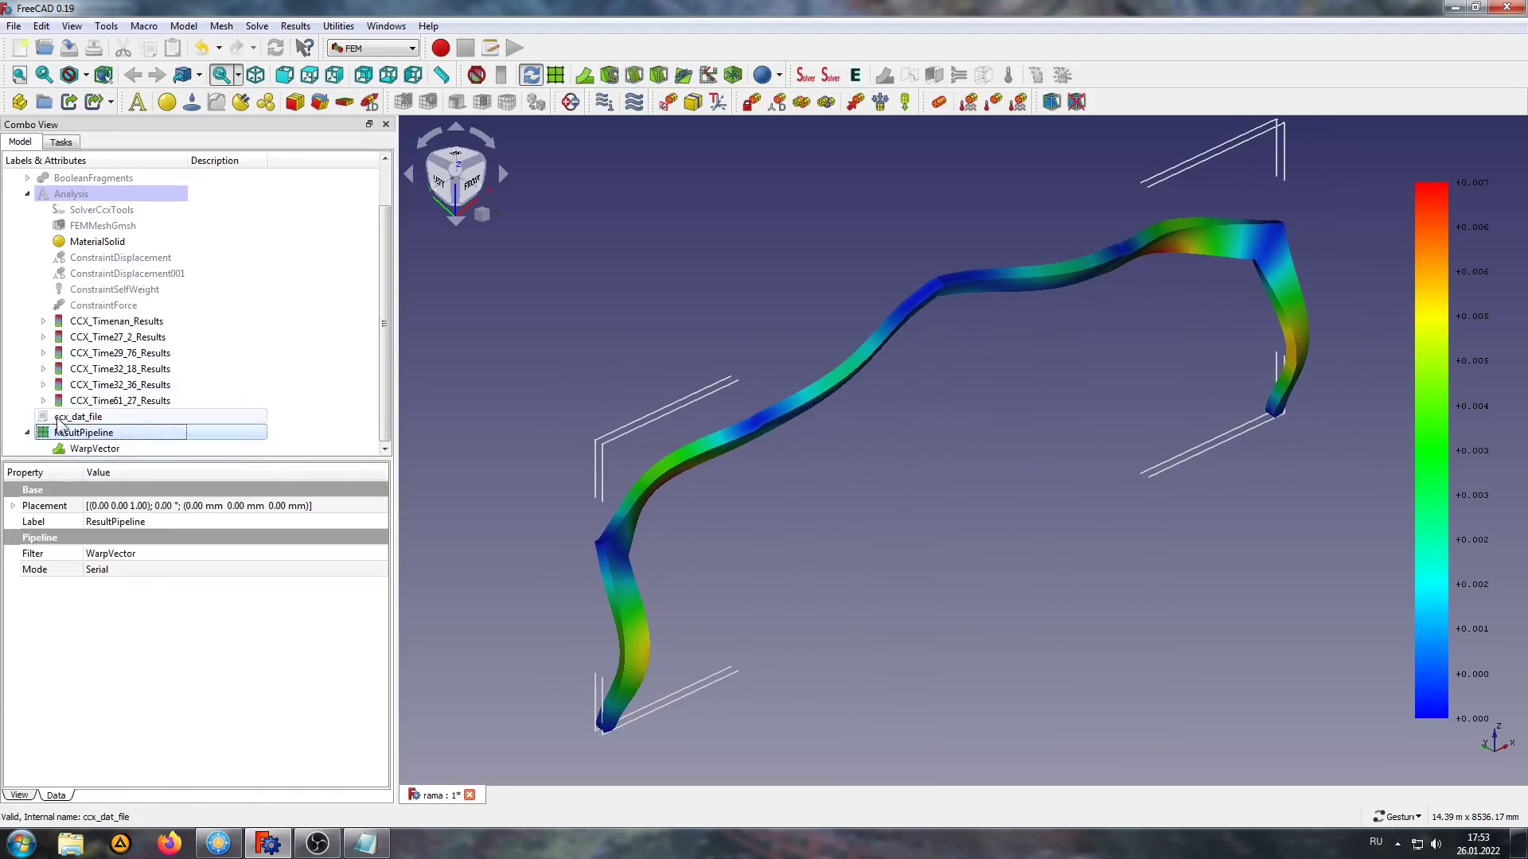
drag(631, 349, 546, 364)
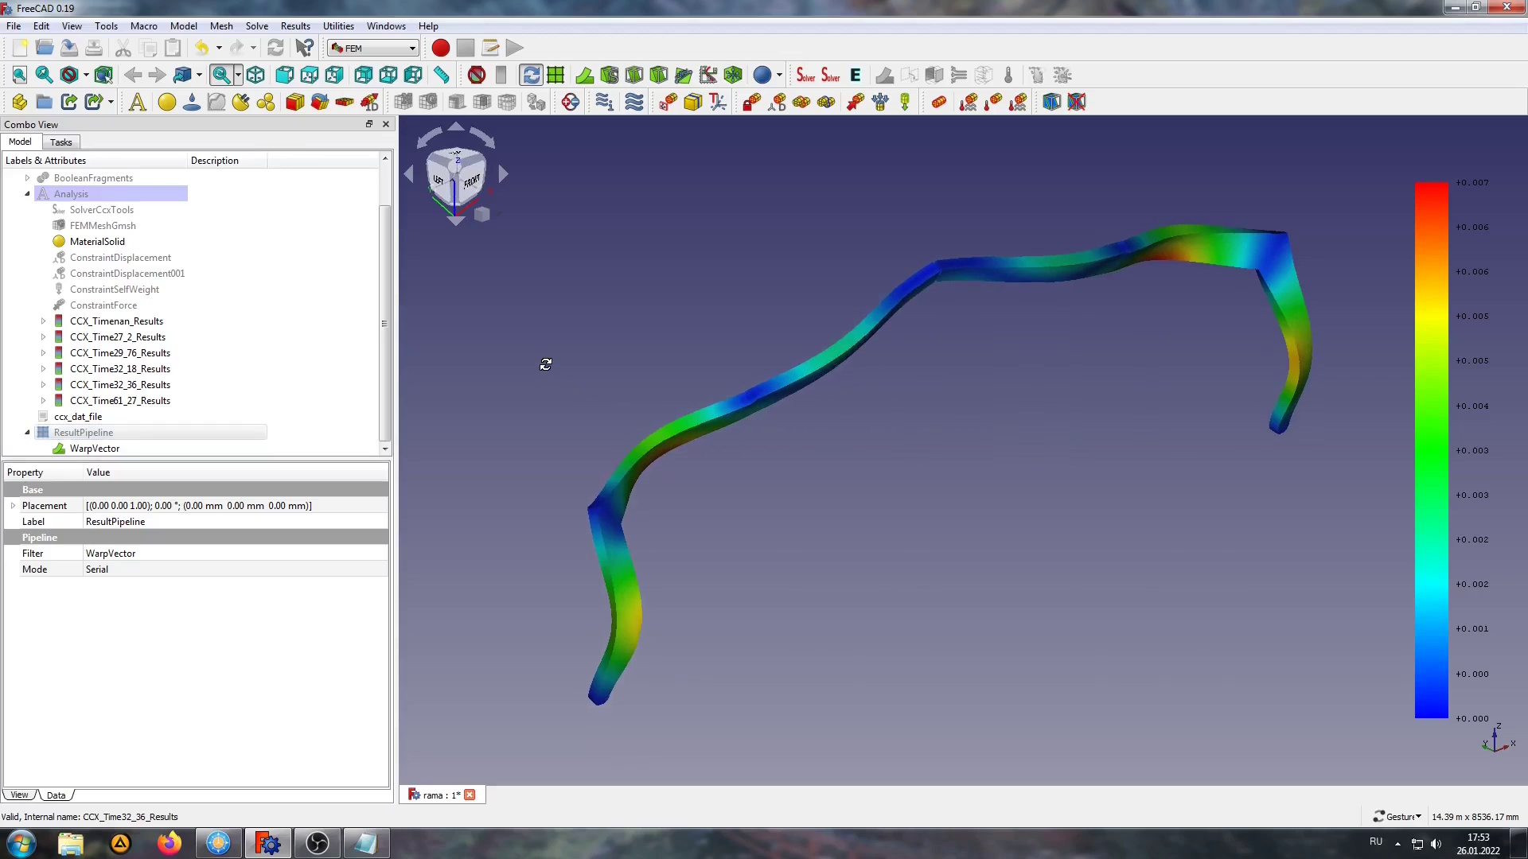
click(72, 27)
click(111, 64)
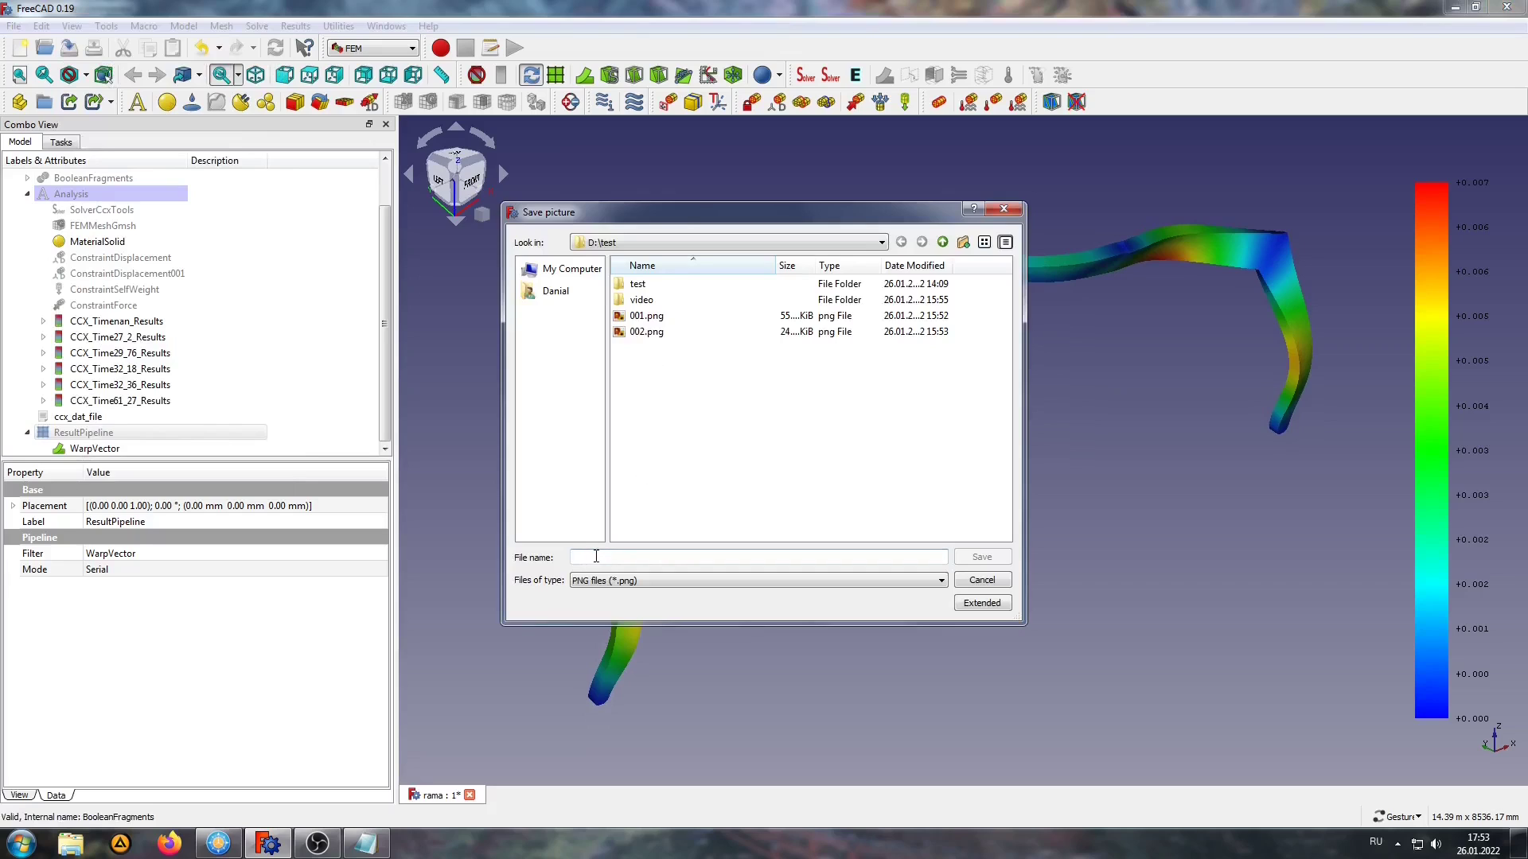
text(00)
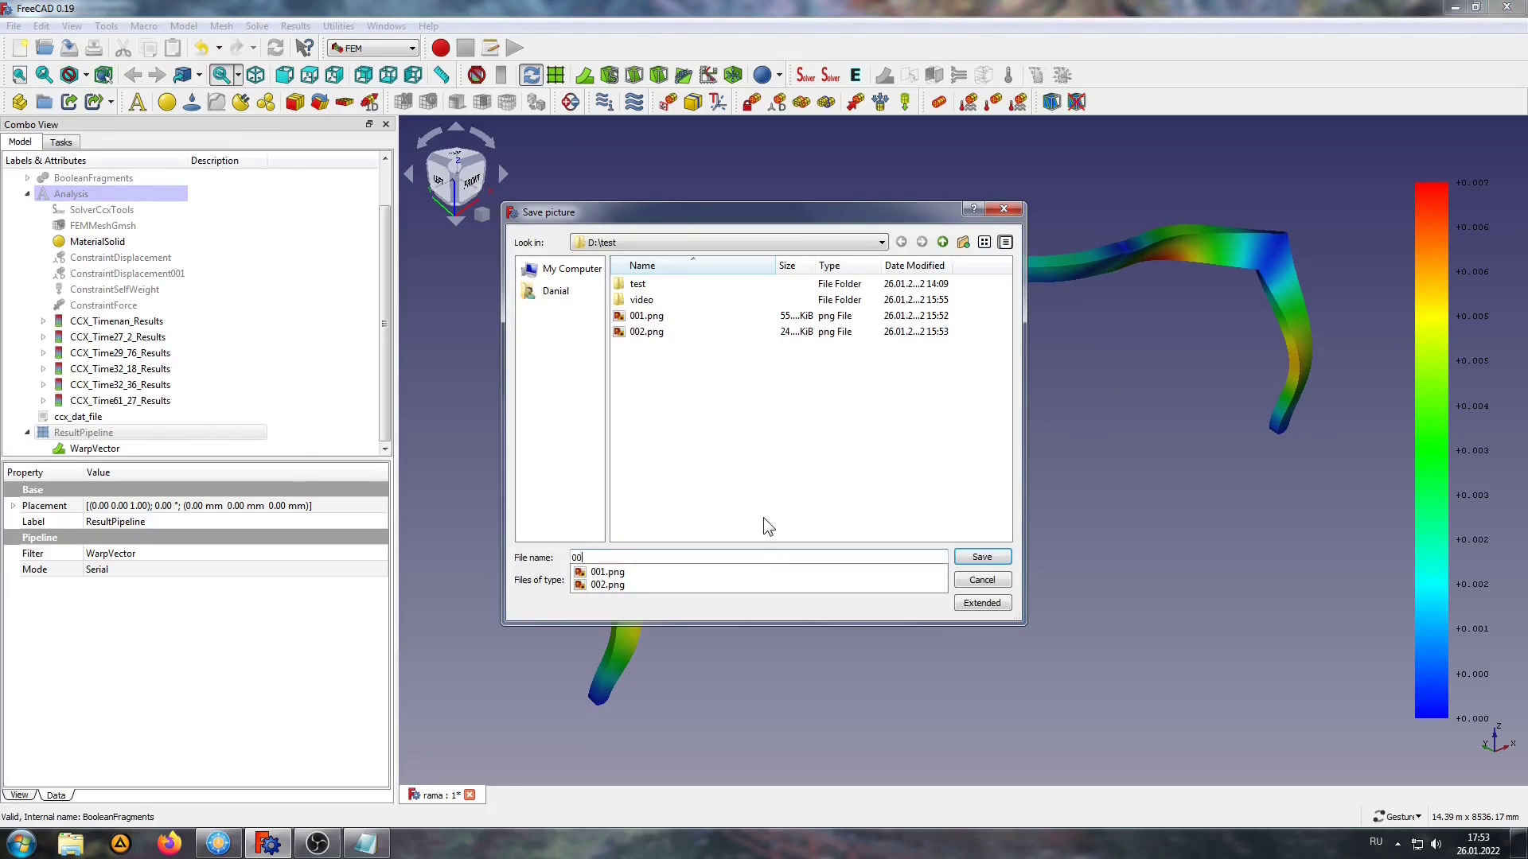
text(3)
click(983, 557)
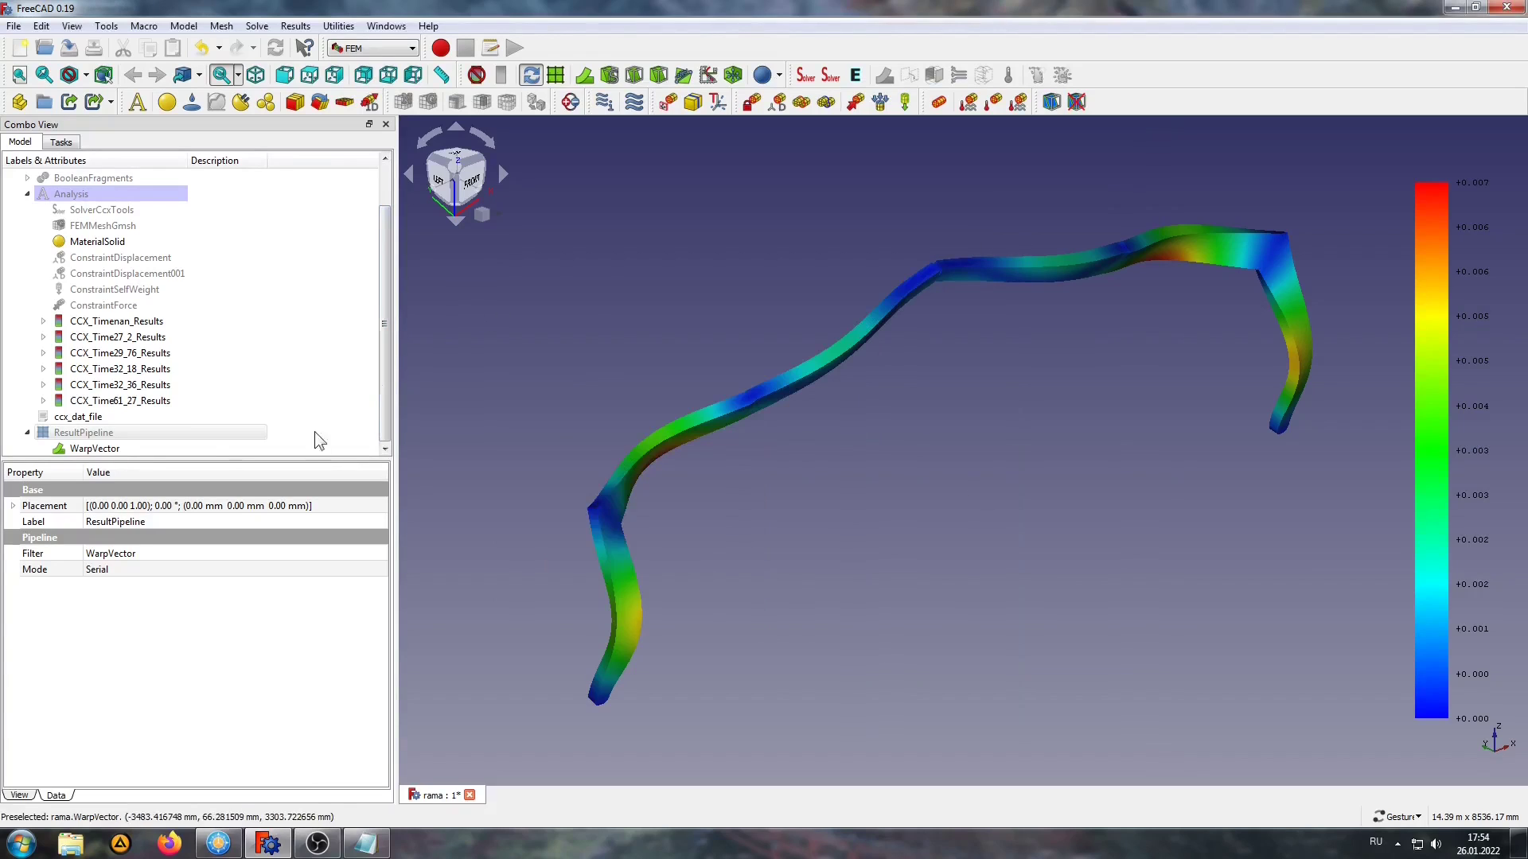
Step: Copy the buckling factor table from rama's ccx_dat_file solver output
double_click(78, 416)
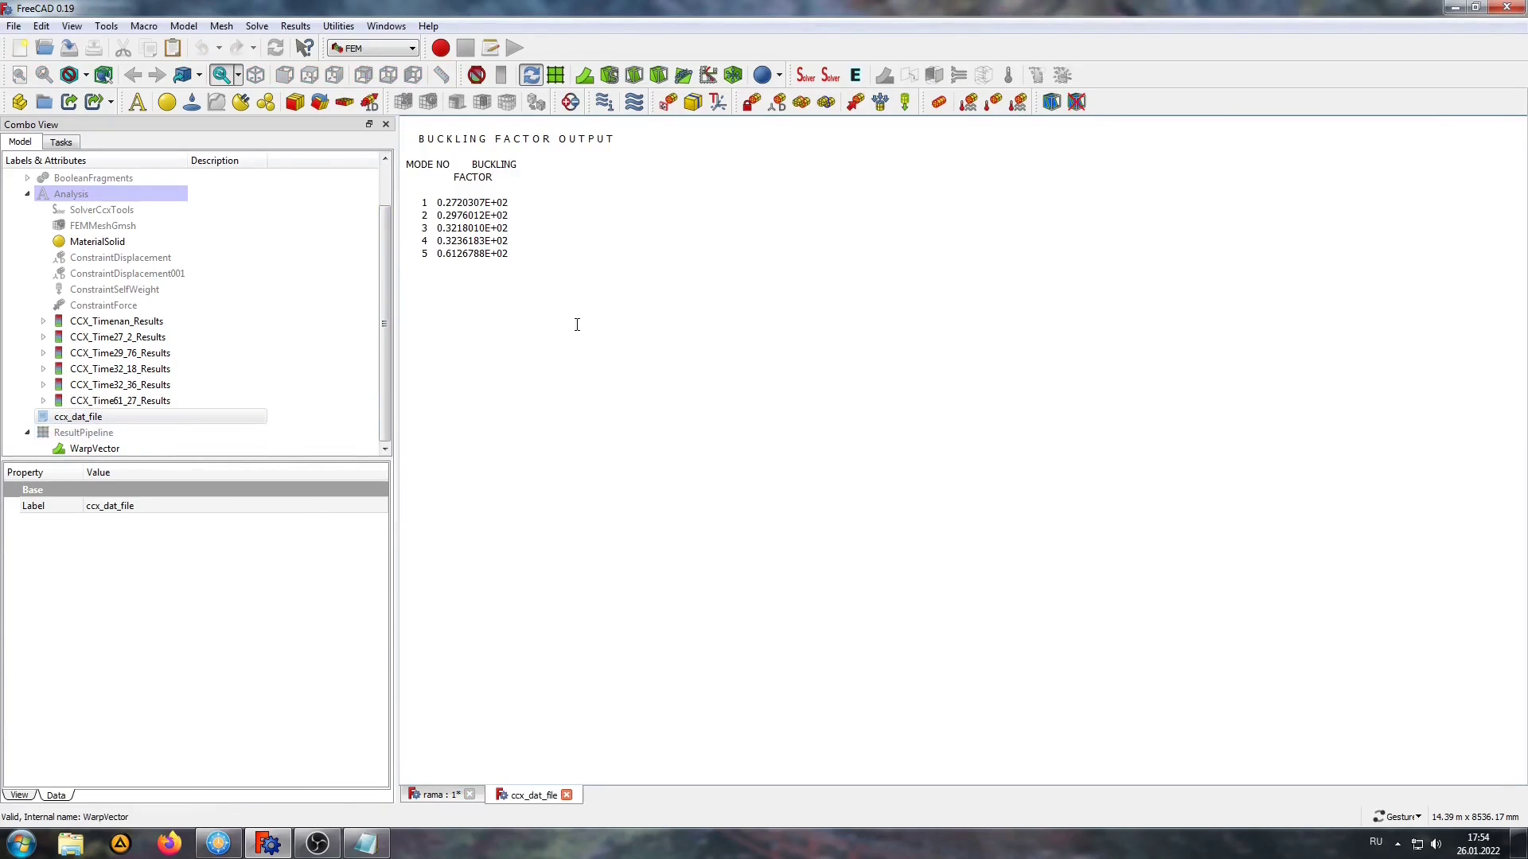
drag(577, 324, 413, 148)
right_click(538, 189)
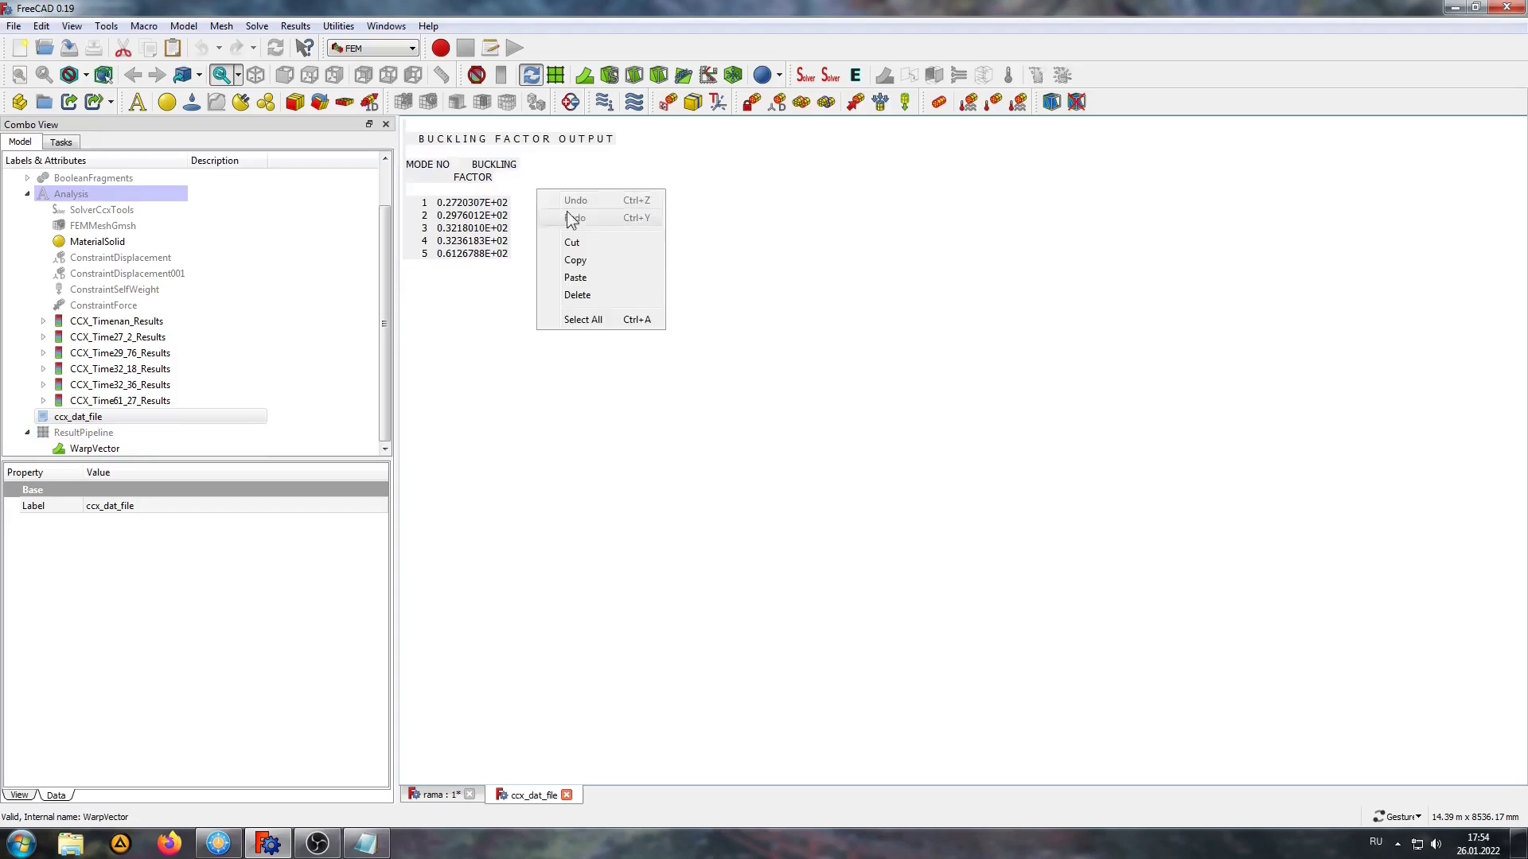
click(584, 260)
Step: Paste the five buckling factors into a Notepad note and return to the rama buckling result
click(365, 843)
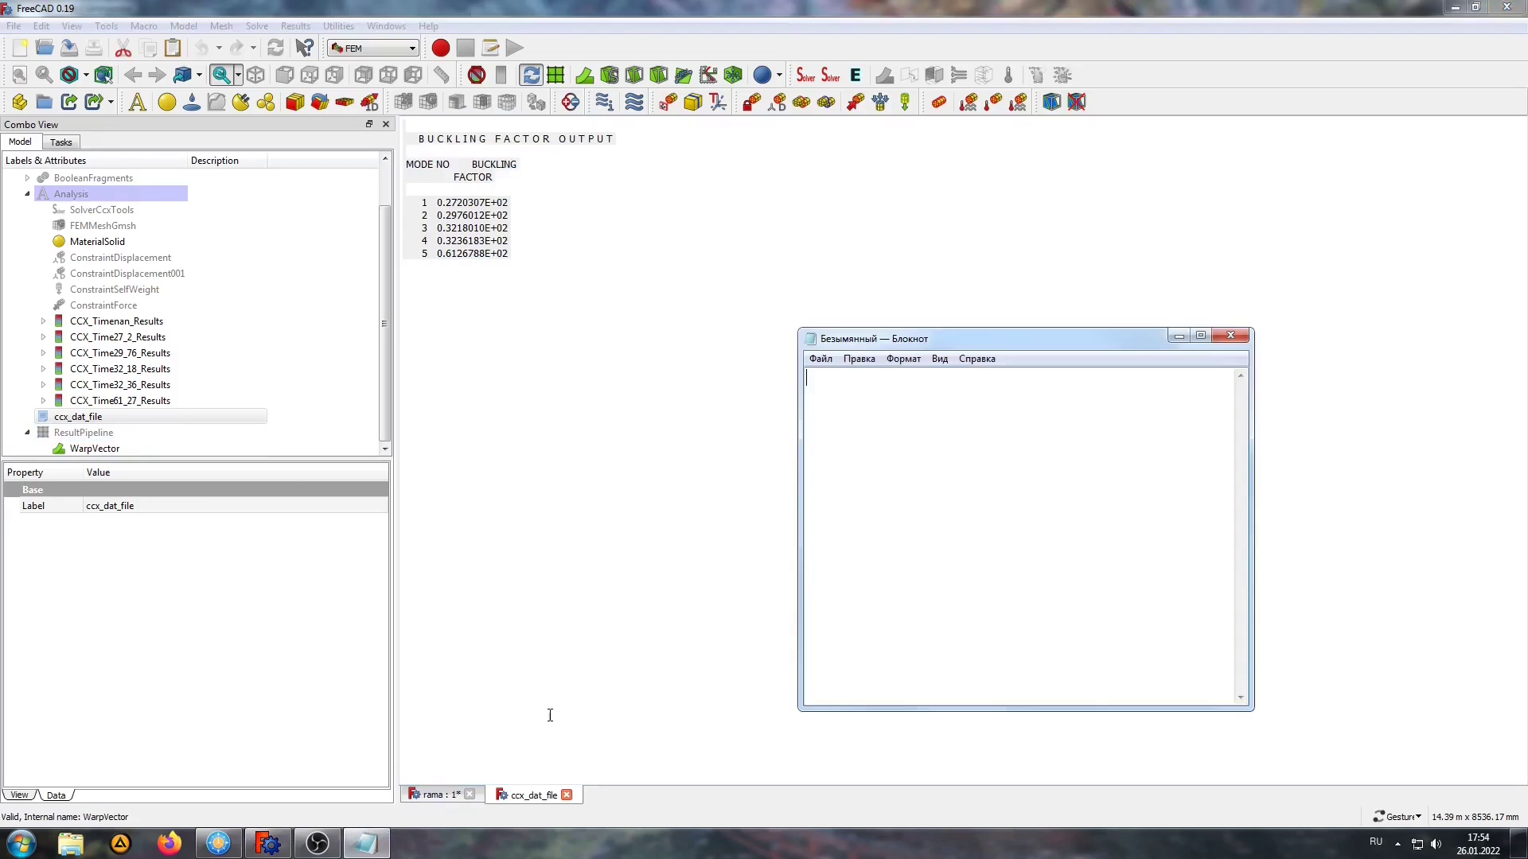
right_click(868, 412)
click(937, 484)
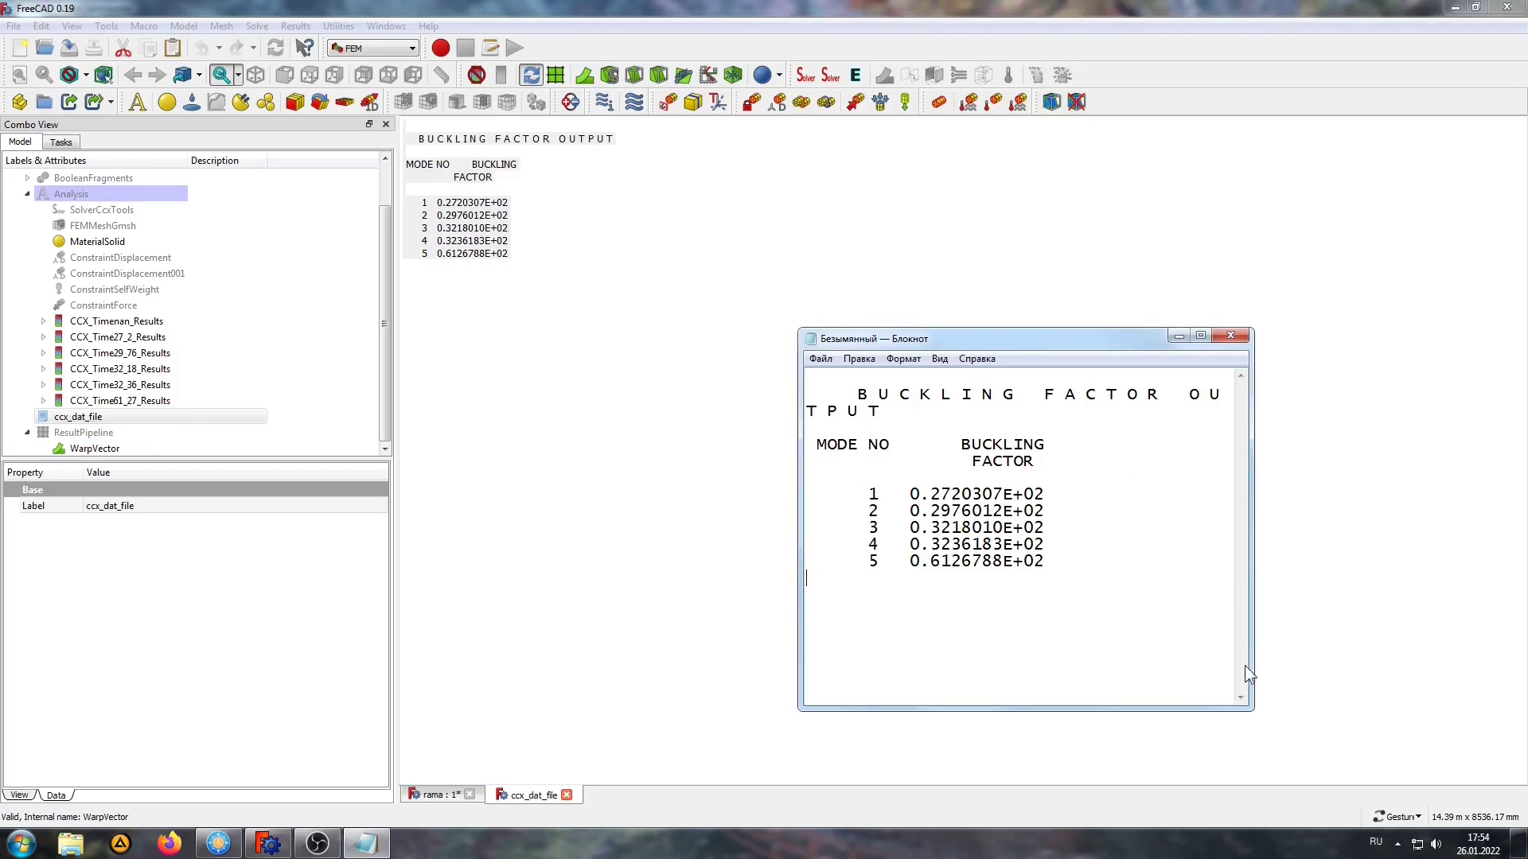
click(442, 793)
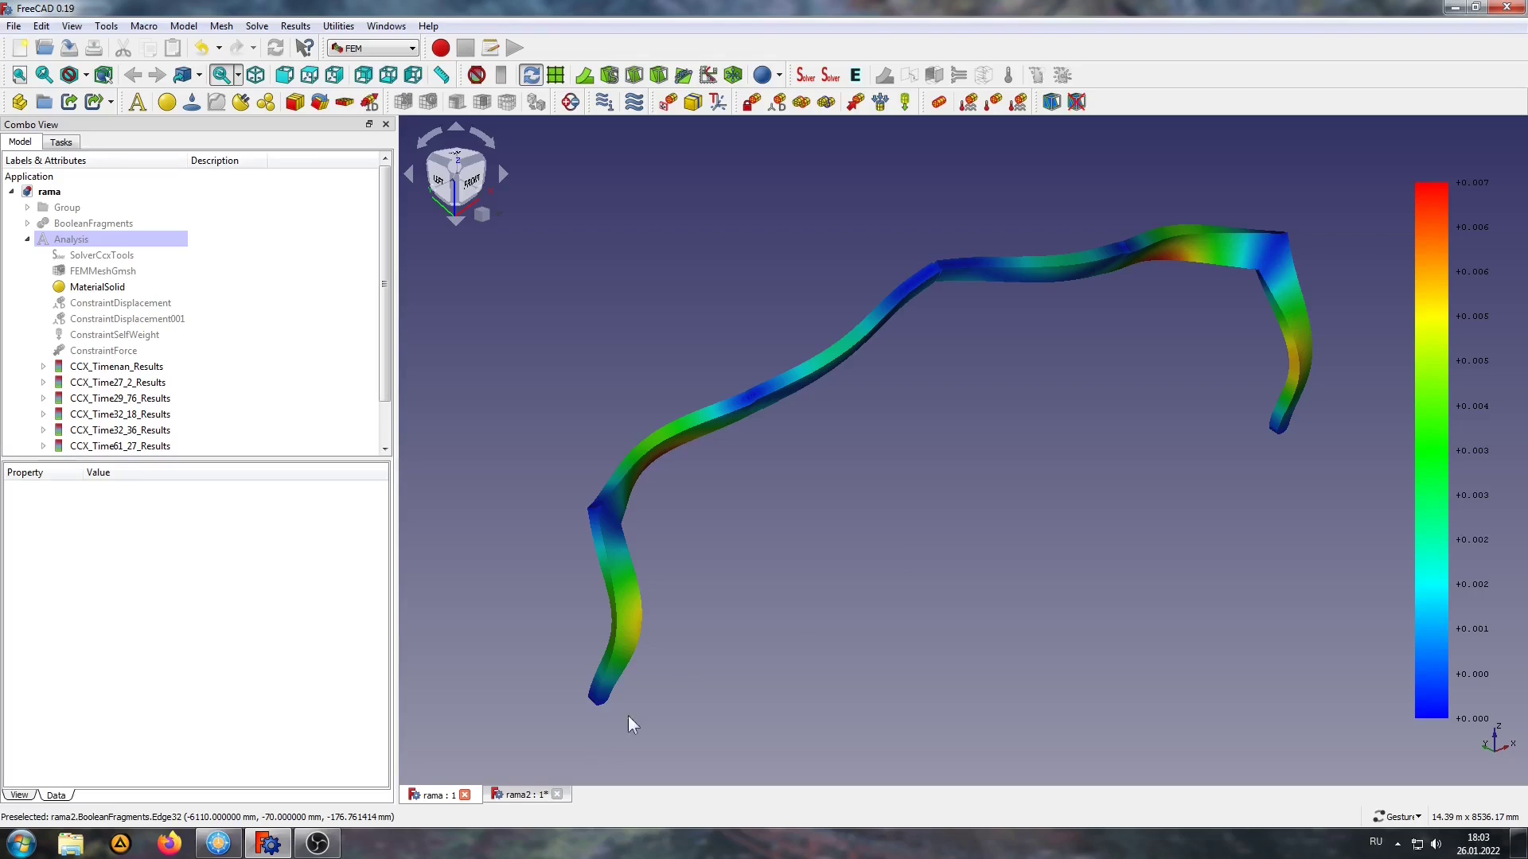
Step: Switch to the rama2 model and bring the left column footing into an oblique view
click(522, 797)
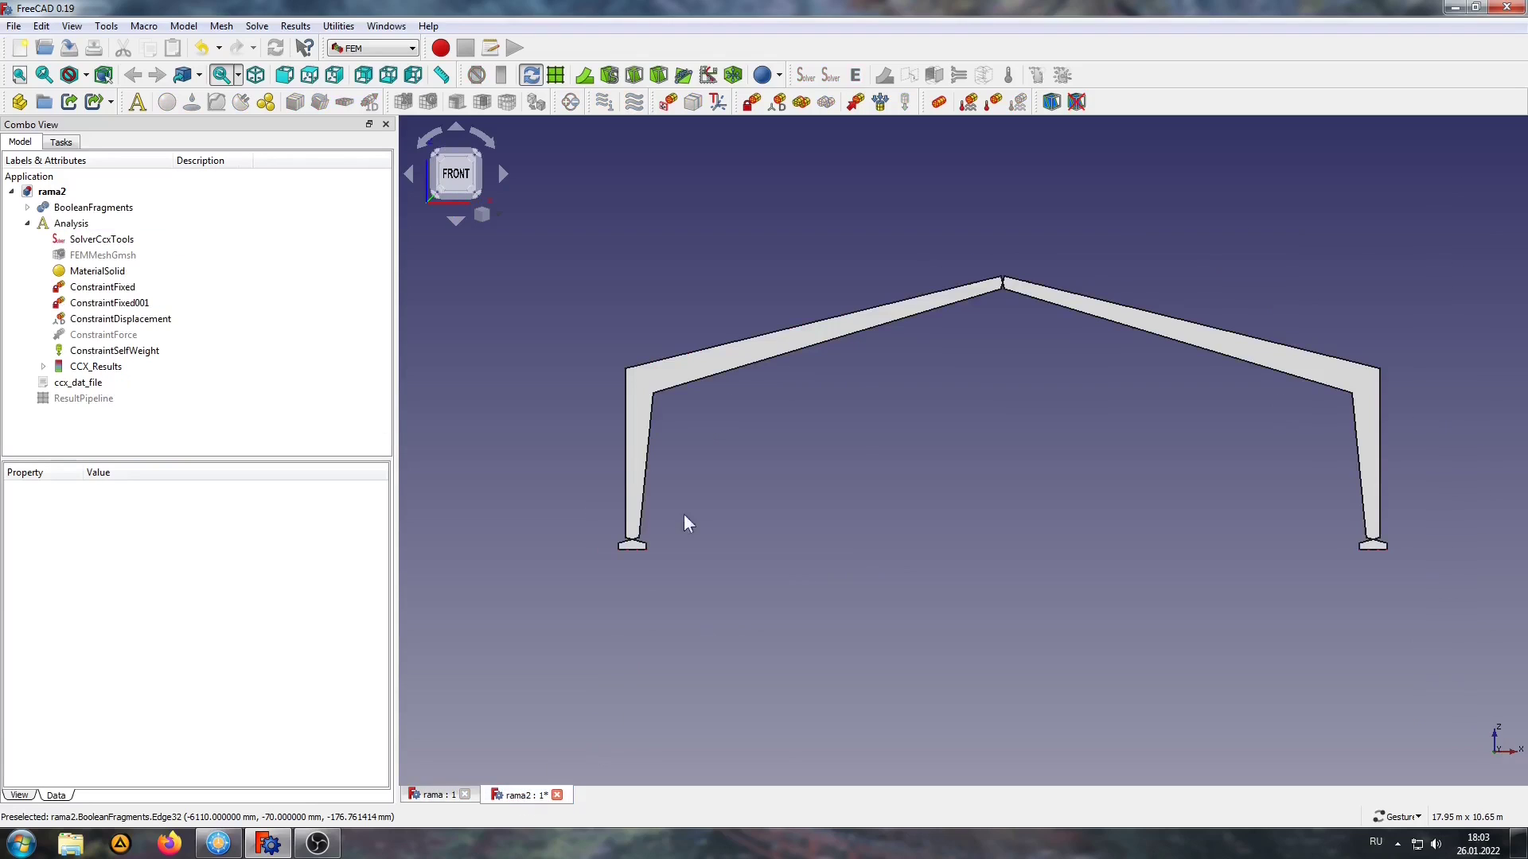
scroll(621, 542, up, 5)
scroll(764, 573, up, 4)
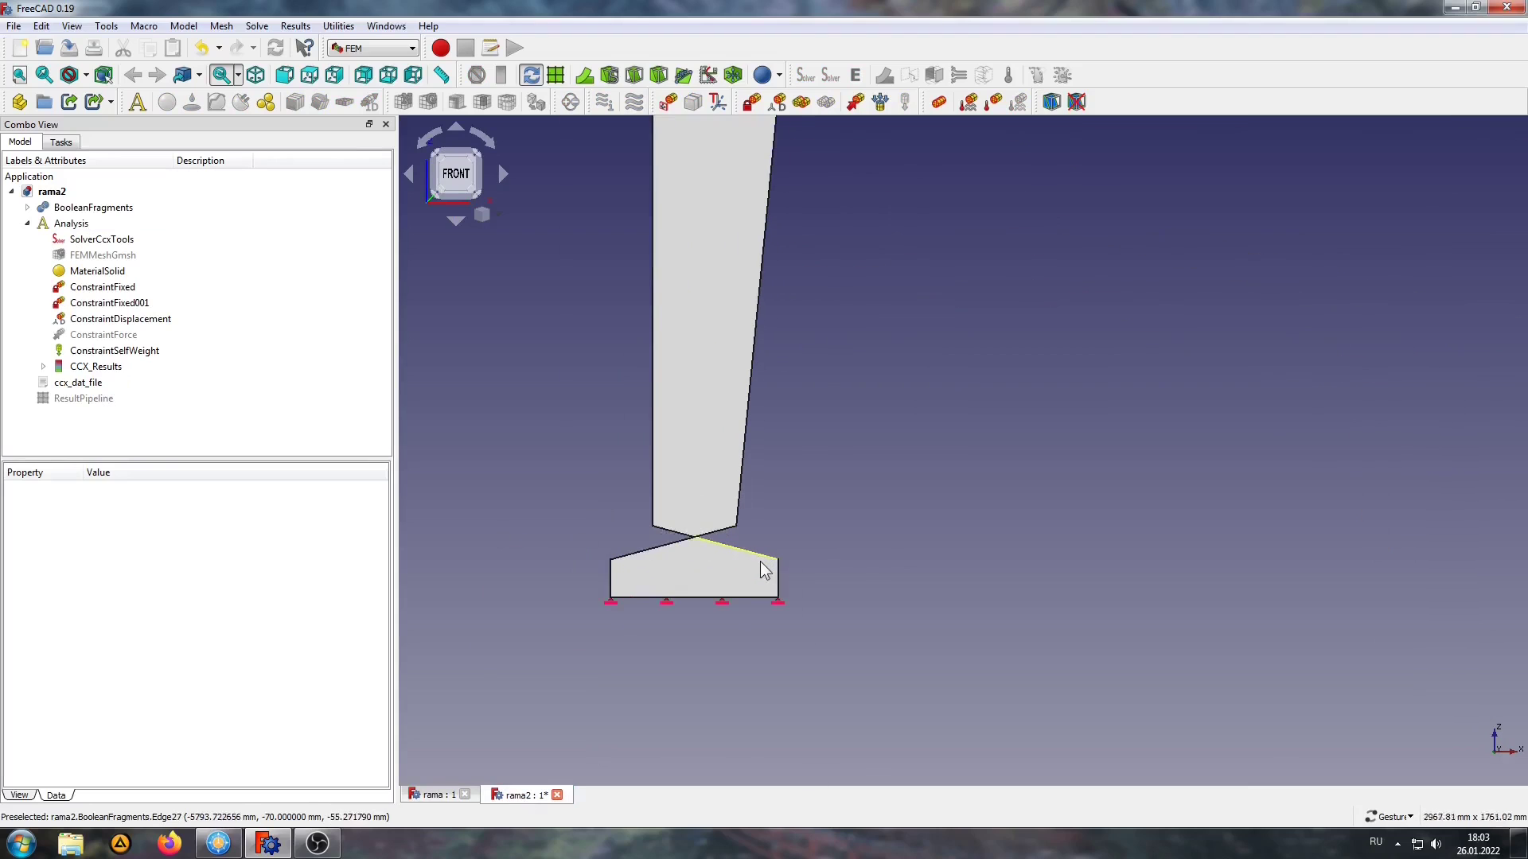
scroll(754, 573, up, 3)
right_drag(753, 573, 1137, 471)
mouse_move(724, 331)
mouse_down()
mouse_move(897, 390)
mouse_move(1114, 529)
mouse_up()
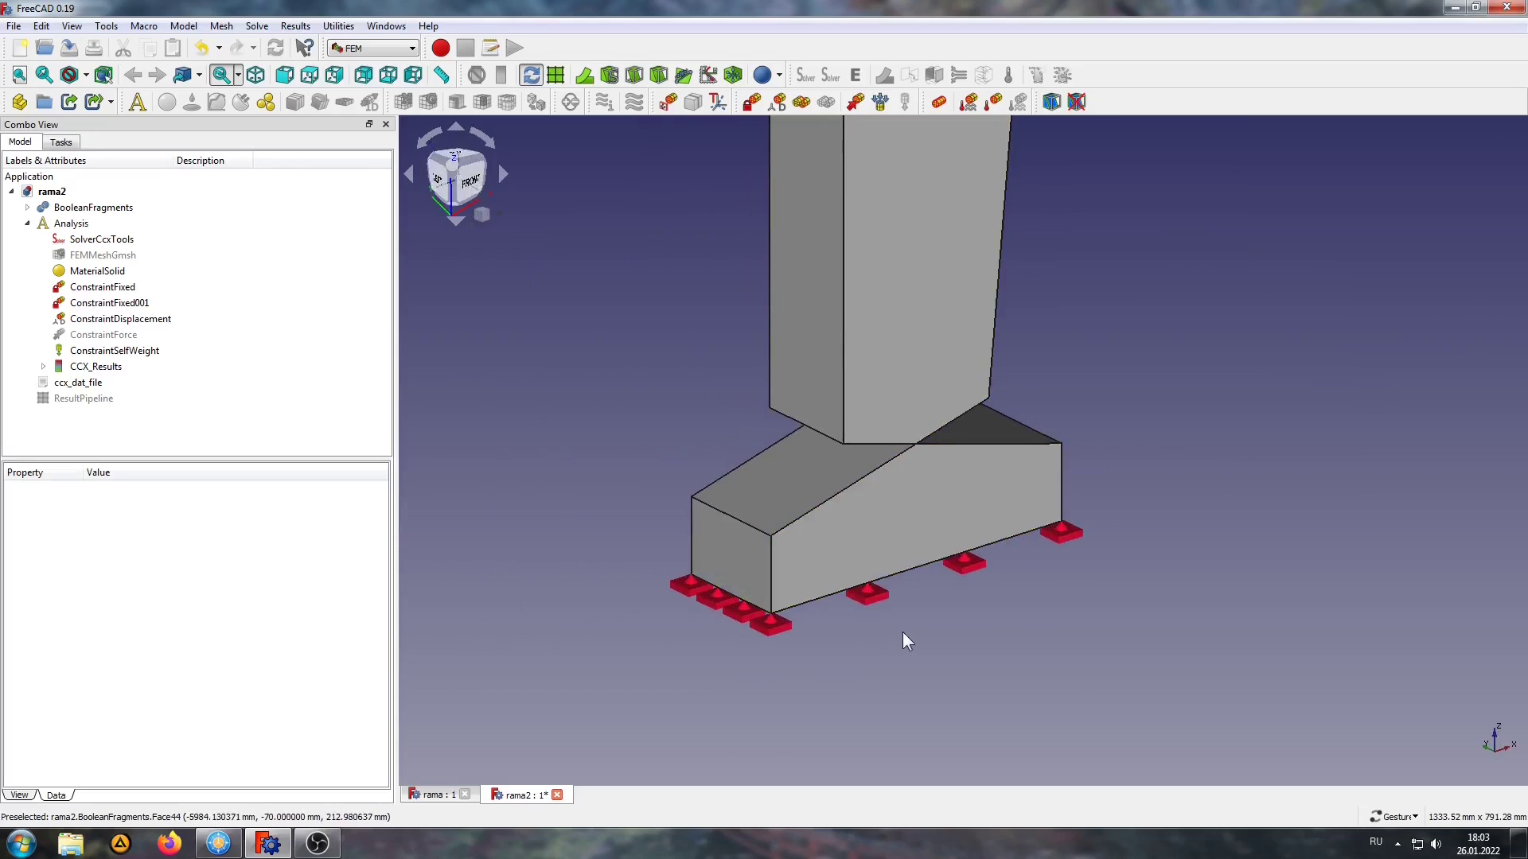
Step: View the footing from below and select, then deselect, its fixed-support bottom face
scroll(943, 537, up, 2)
scroll(935, 555, down, 3)
mouse_move(918, 553)
mouse_down()
mouse_move(995, 541)
mouse_move(995, 481)
mouse_move(935, 589)
mouse_move(842, 628)
mouse_move(1226, 481)
mouse_up()
click(842, 628)
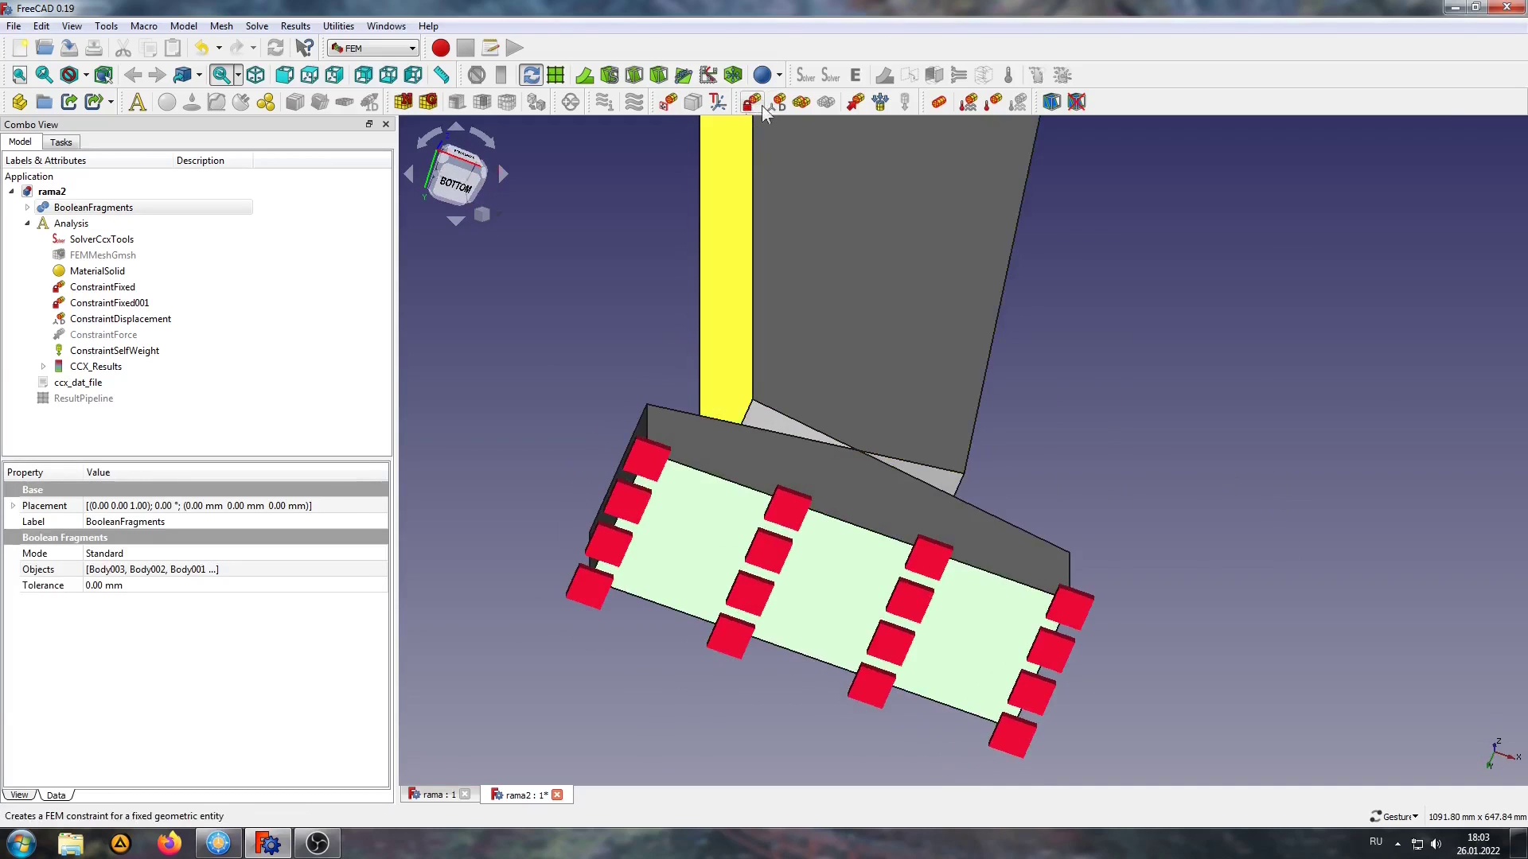
click(1157, 384)
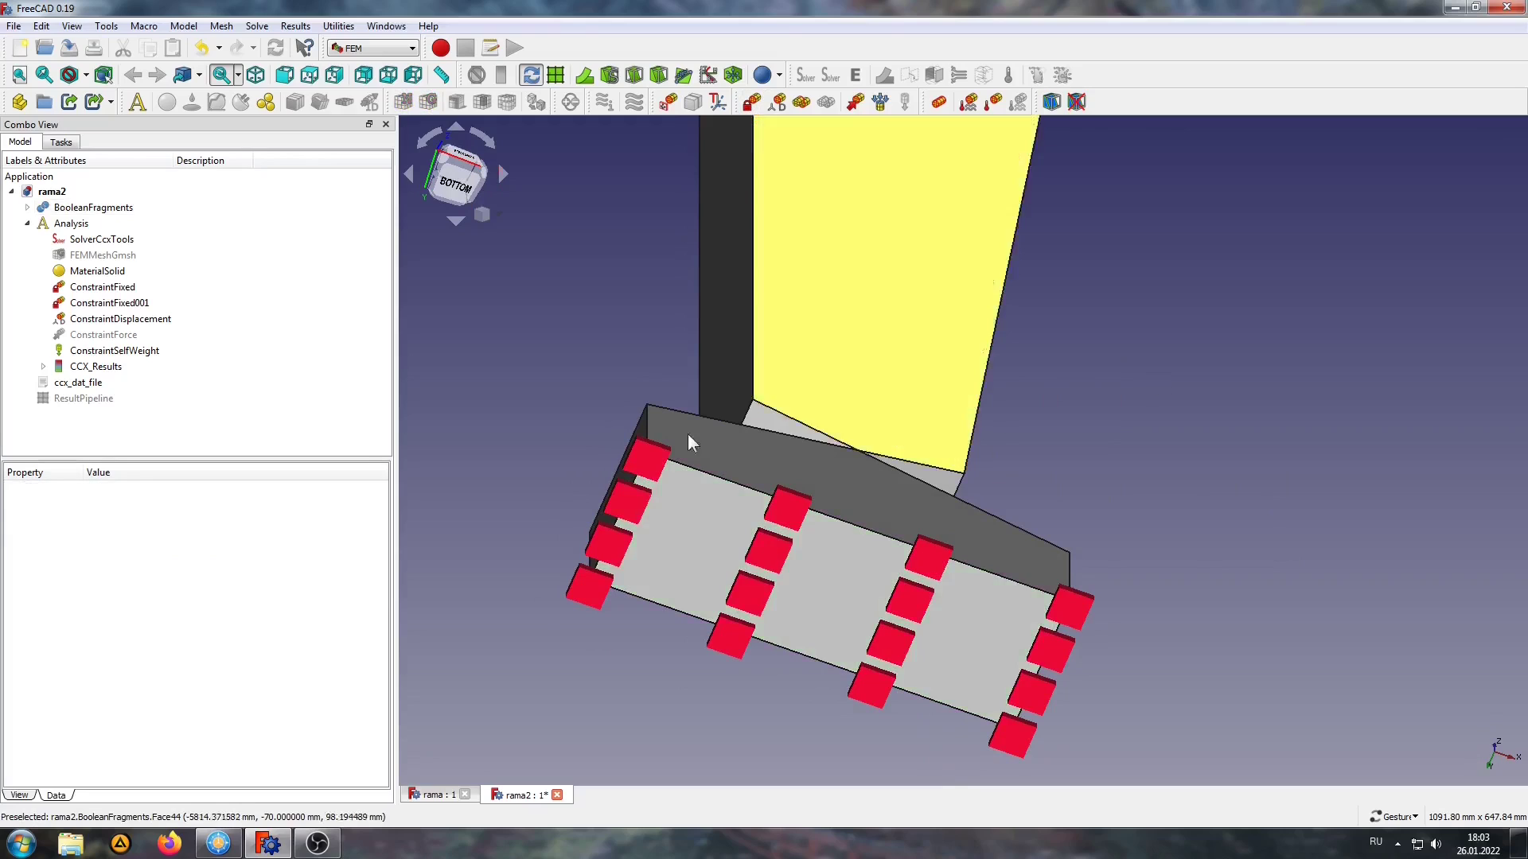
Step: Open rama2's ccx_dat_file output and mark the footing reaction force lines
click(72, 384)
double_click(72, 385)
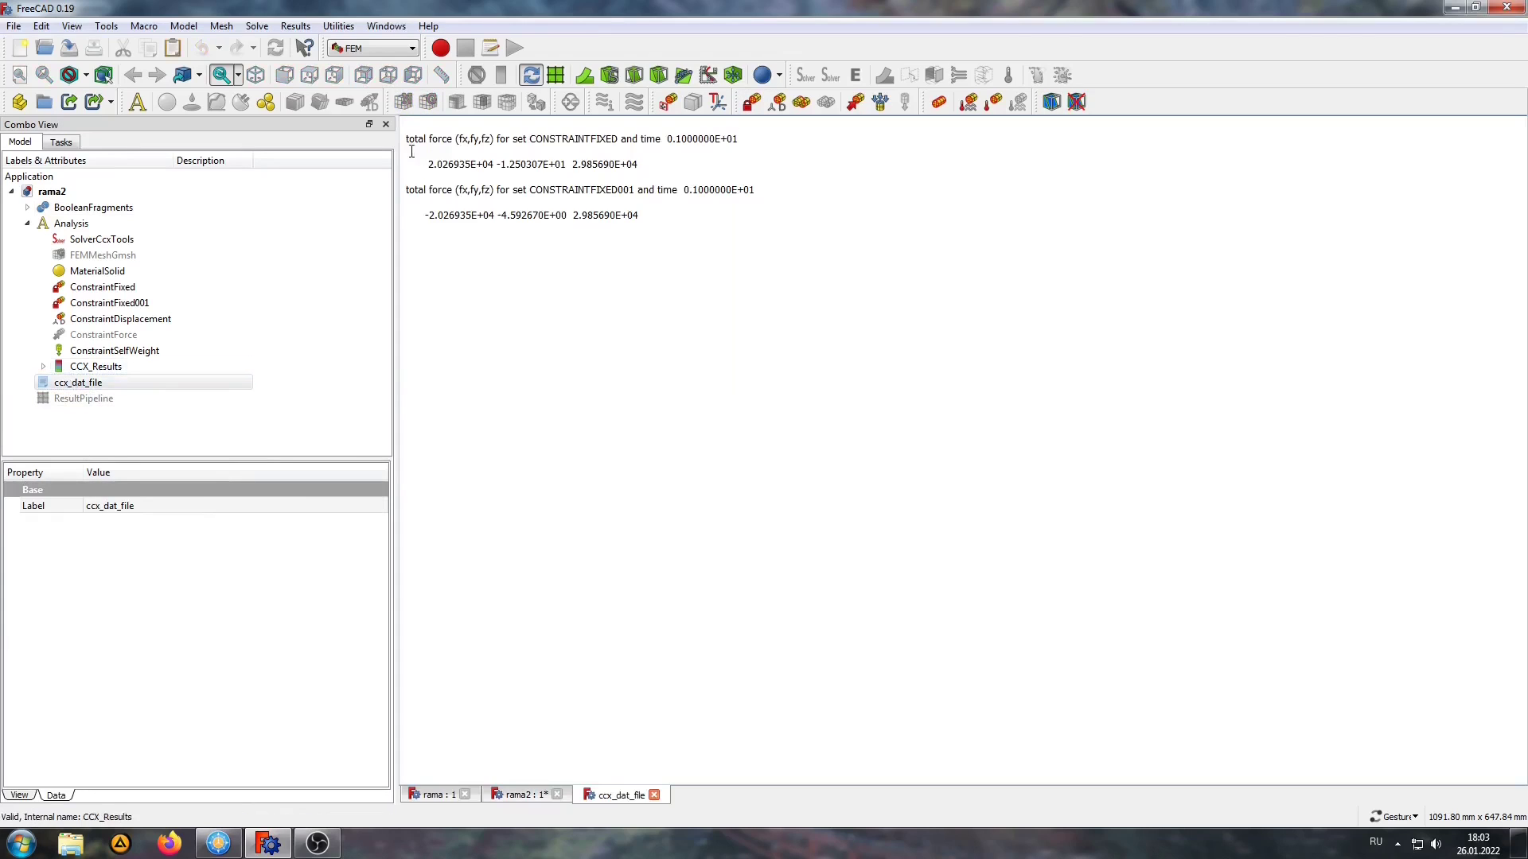
drag(407, 140, 716, 236)
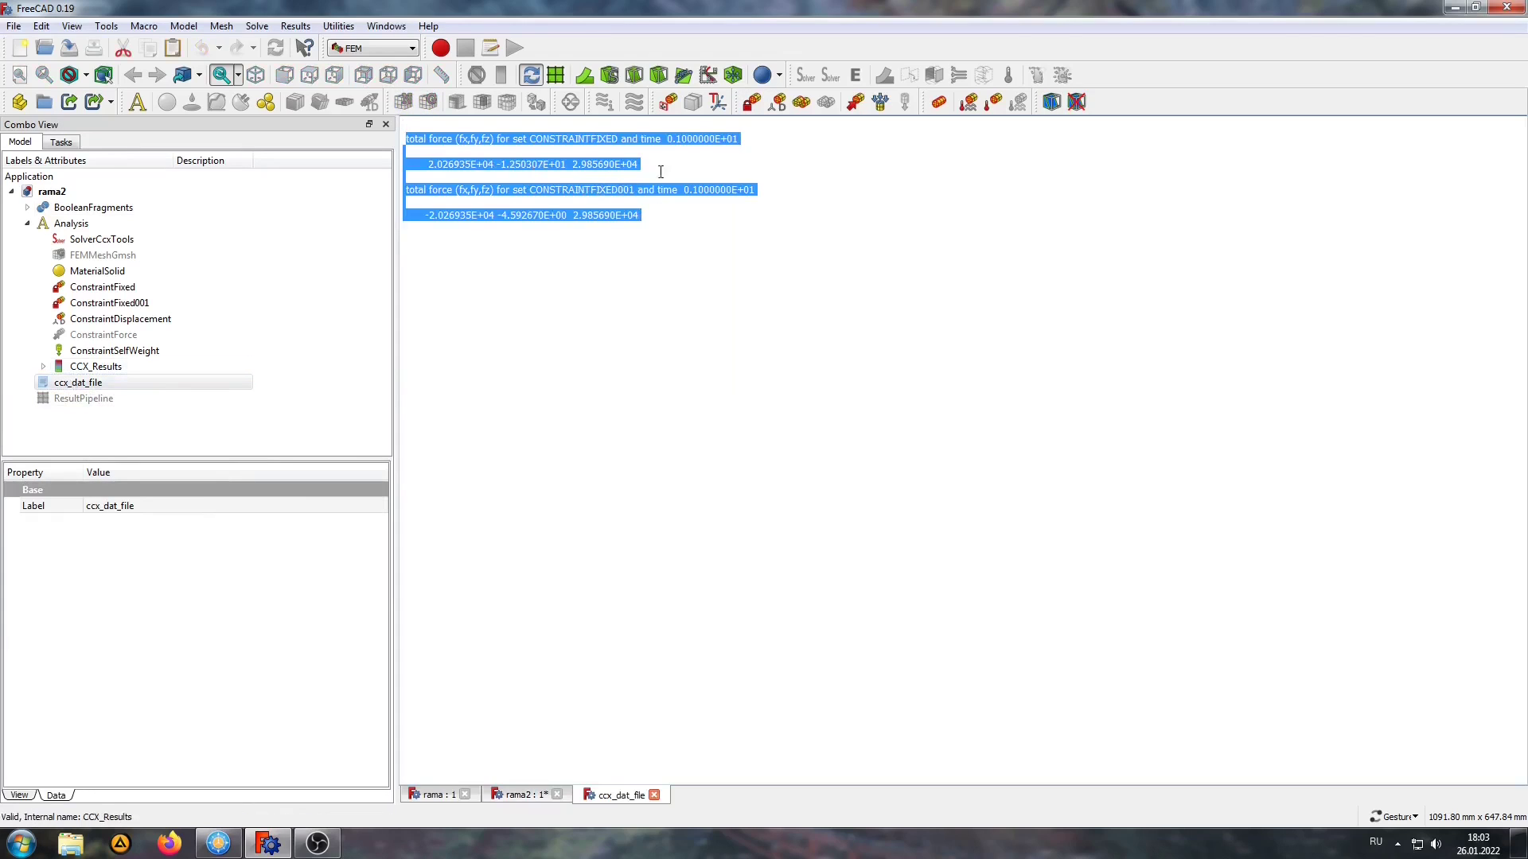
click(581, 172)
Step: Highlight the vertical reaction 2.985690E+04 (fz) and horizontal reaction 2.026935E+04
drag(573, 165, 638, 165)
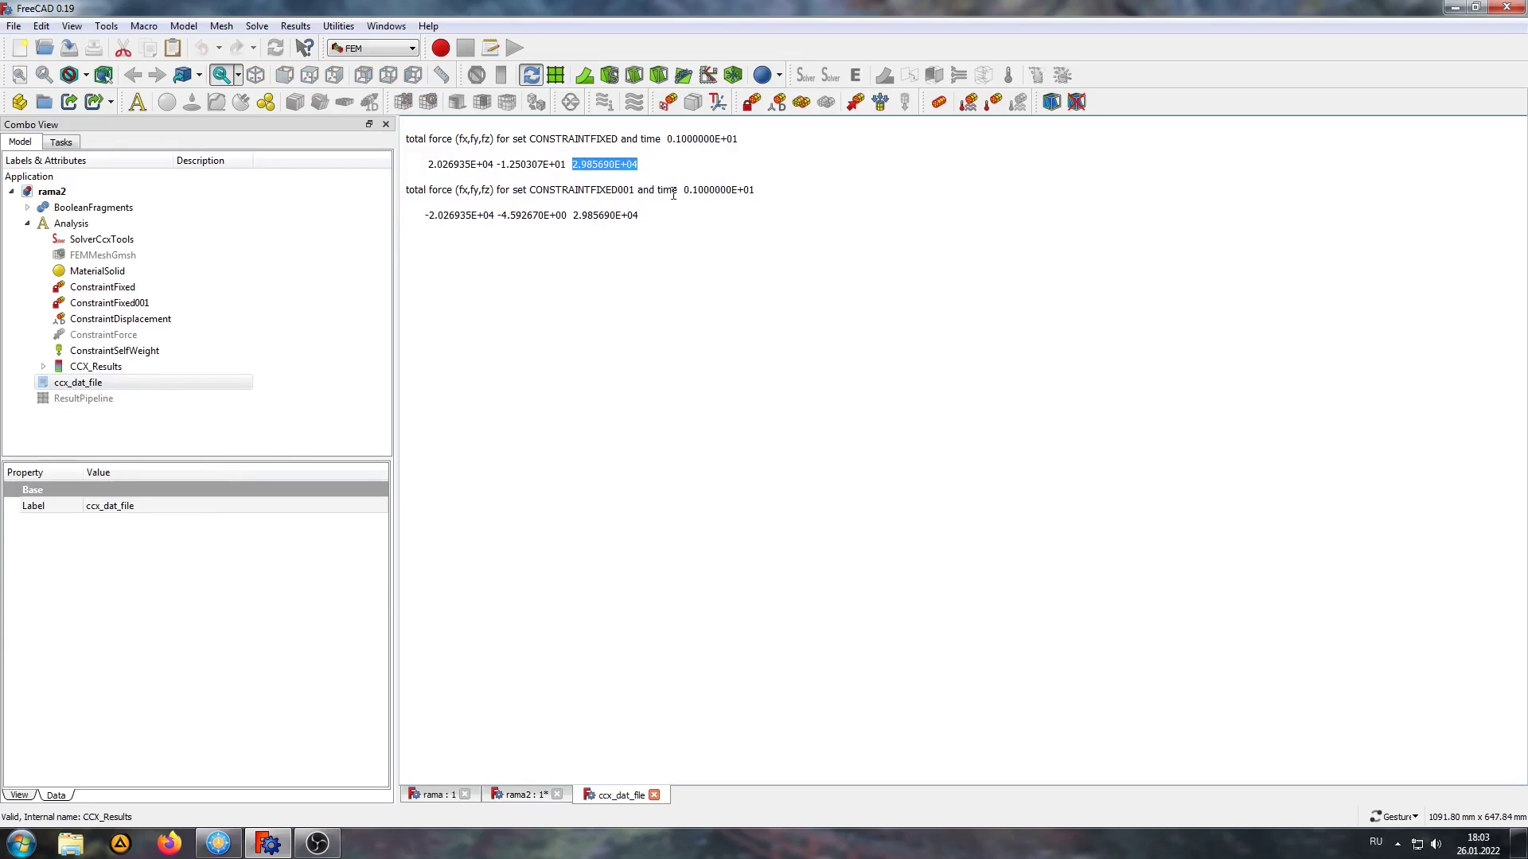
drag(481, 139, 491, 139)
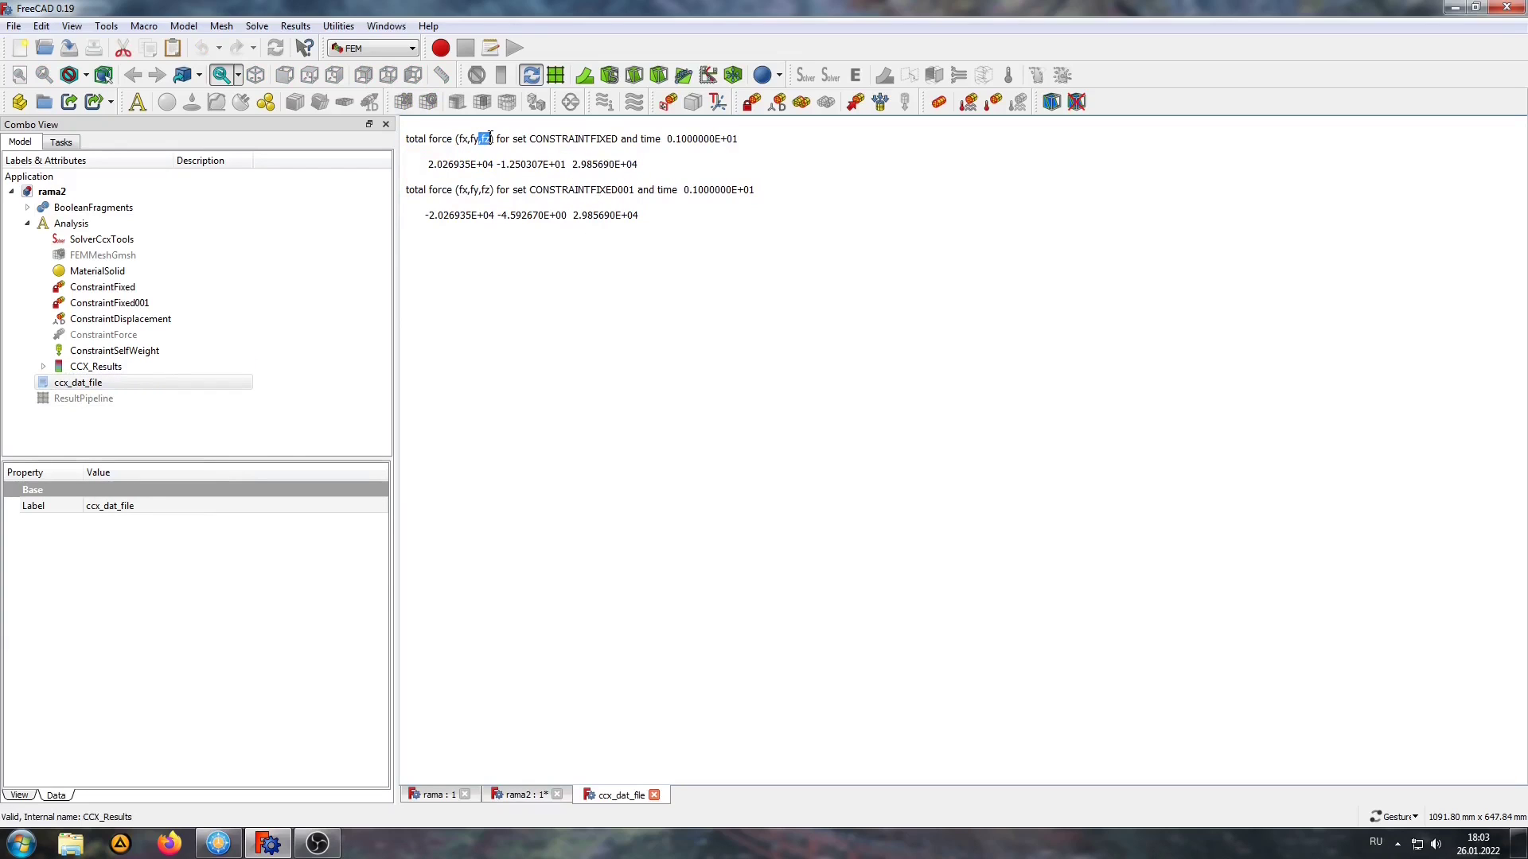
click(566, 324)
drag(426, 164, 492, 167)
Step: Show rama2's CCX_Results deformed shape in front view with an exaggeration factor
click(518, 795)
scroll(709, 417, down, 5)
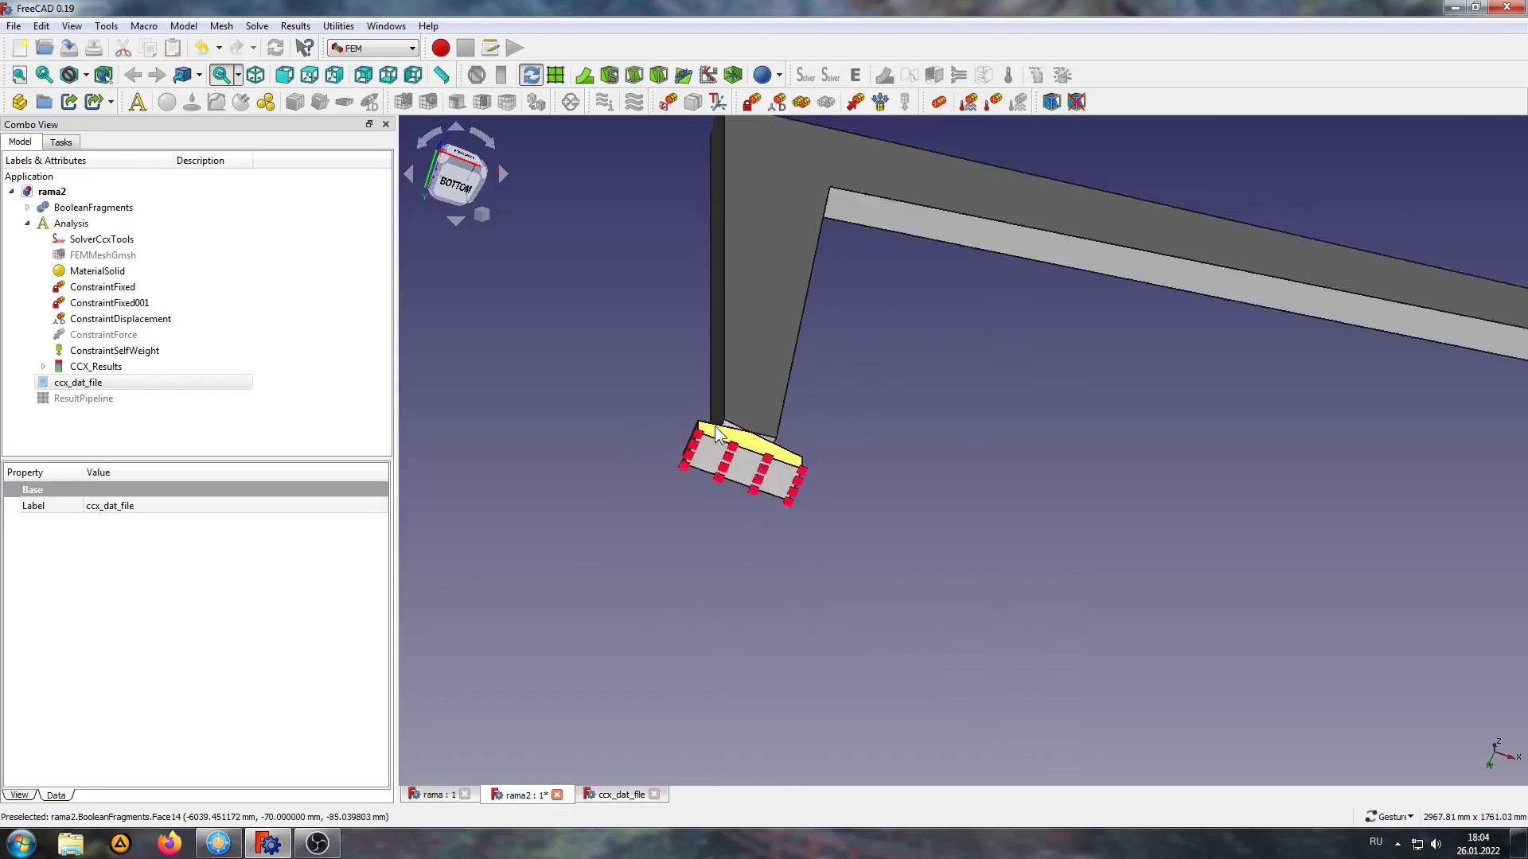
mouse_move(987, 276)
mouse_down()
mouse_move(880, 450)
mouse_move(965, 522)
mouse_move(501, 218)
mouse_up()
click(471, 175)
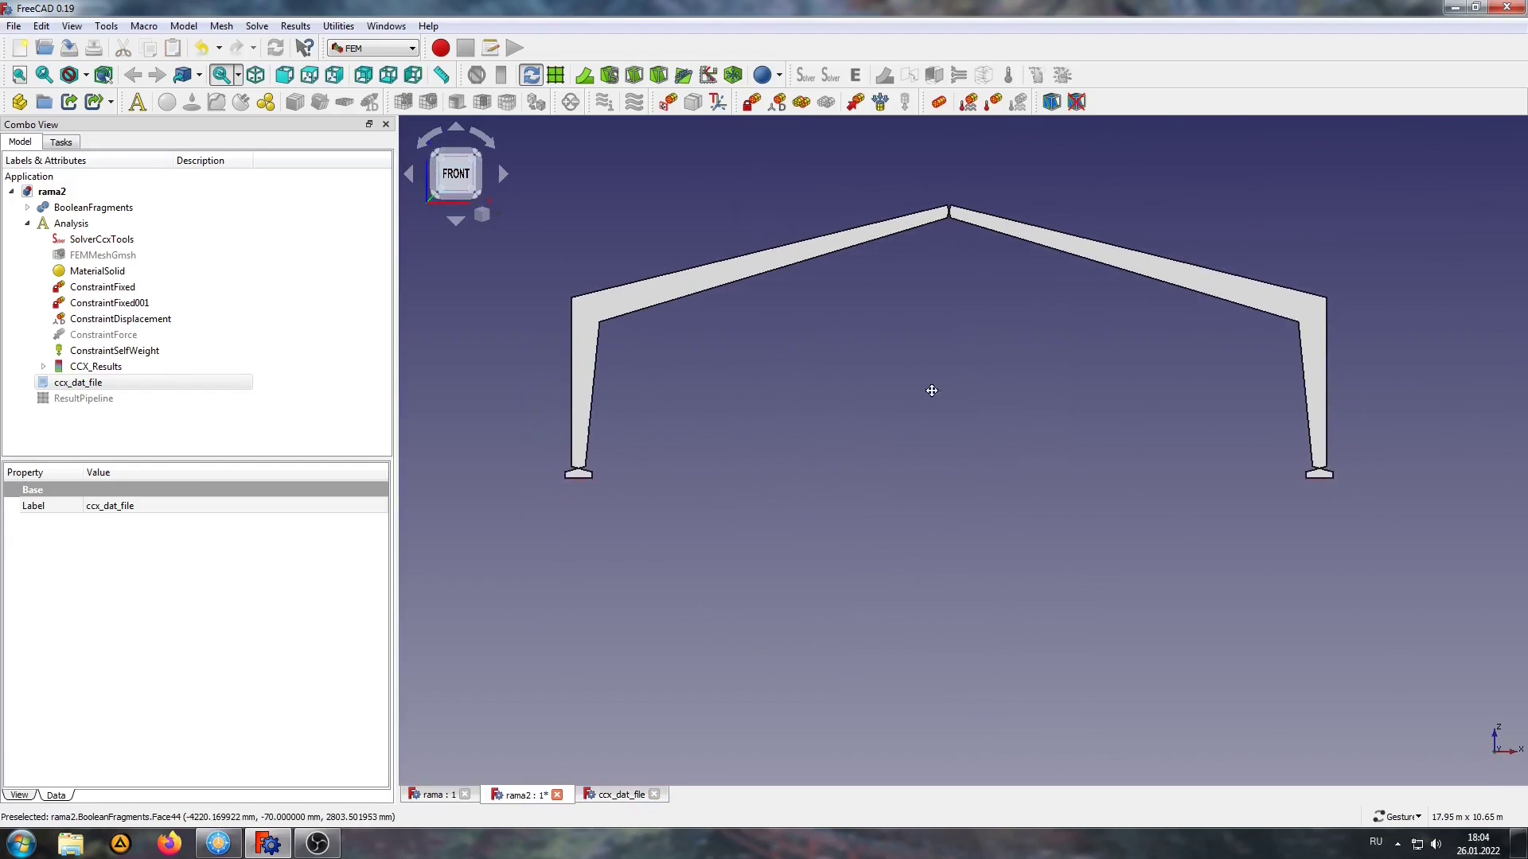
double_click(95, 366)
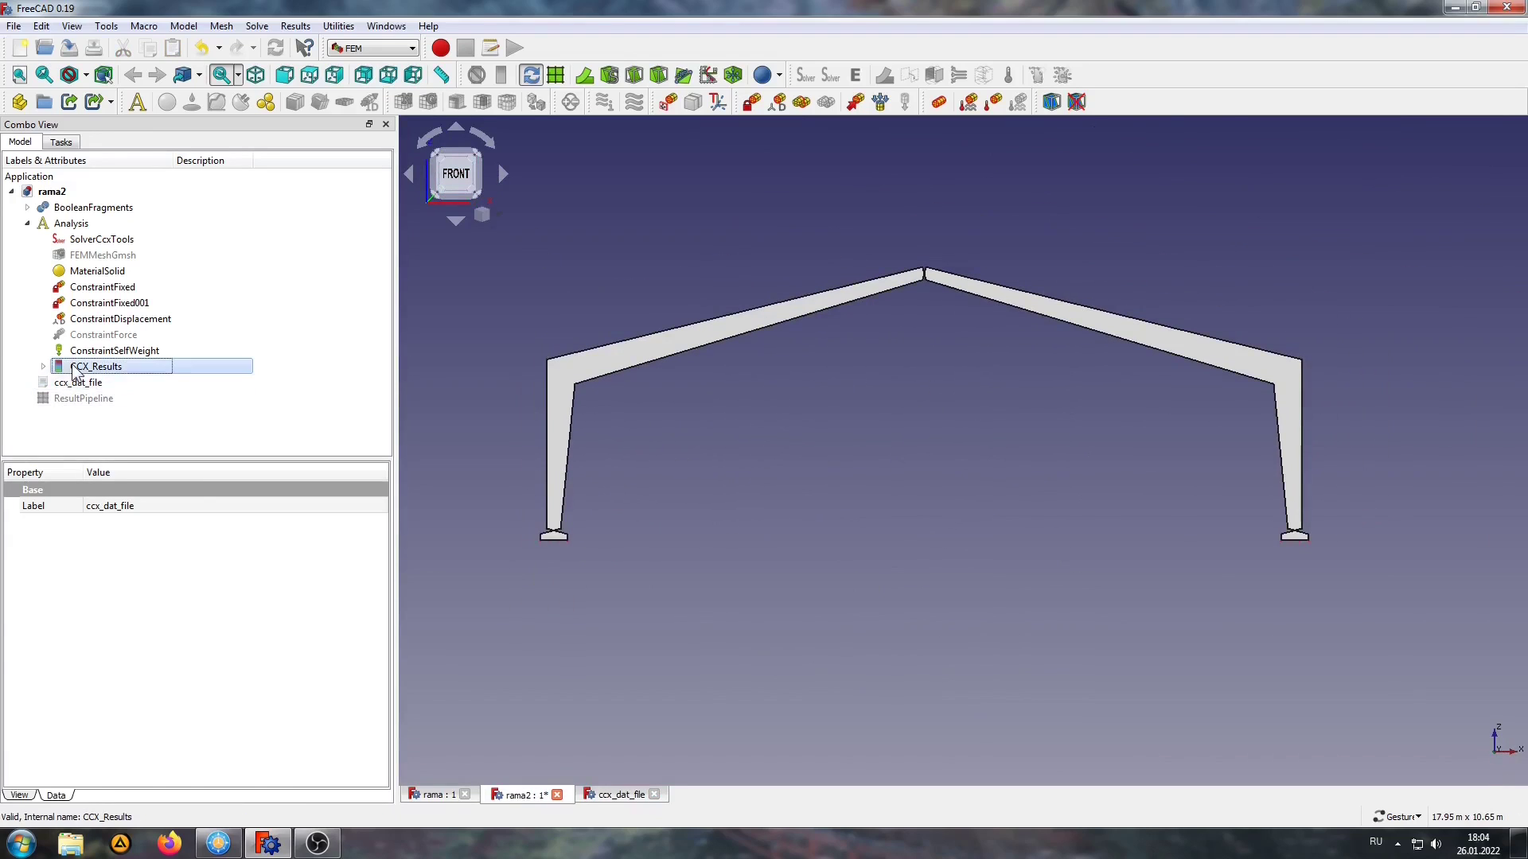
click(35, 481)
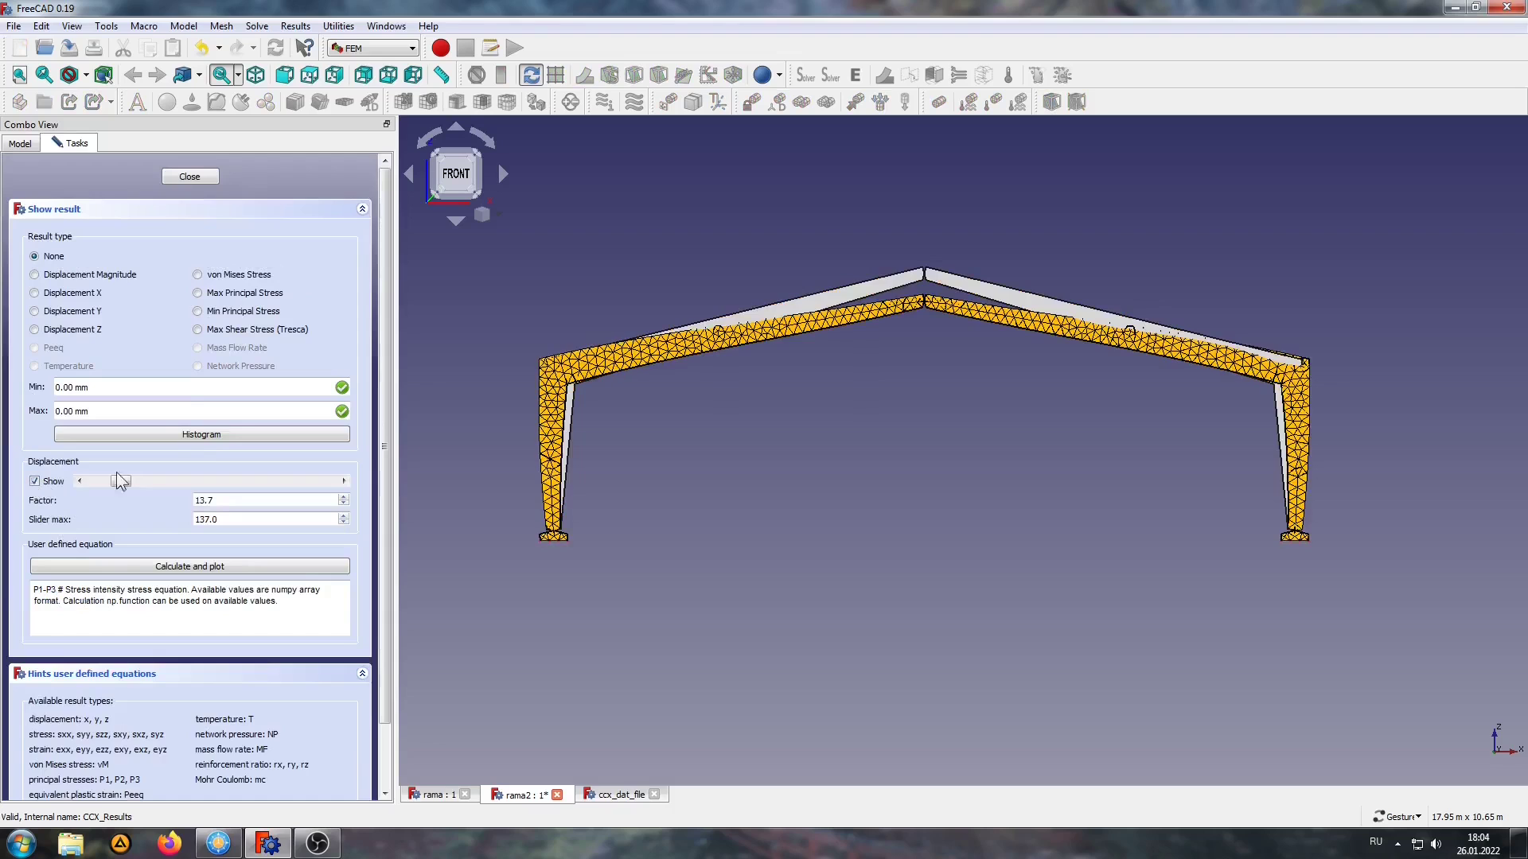
mouse_move(121, 481)
mouse_down()
mouse_move(207, 501)
mouse_move(121, 500)
mouse_move(221, 499)
mouse_move(95, 482)
mouse_up()
Step: Zoom onto the left column base, exaggerate the deformation further, then close the result display
scroll(529, 568, up, 5)
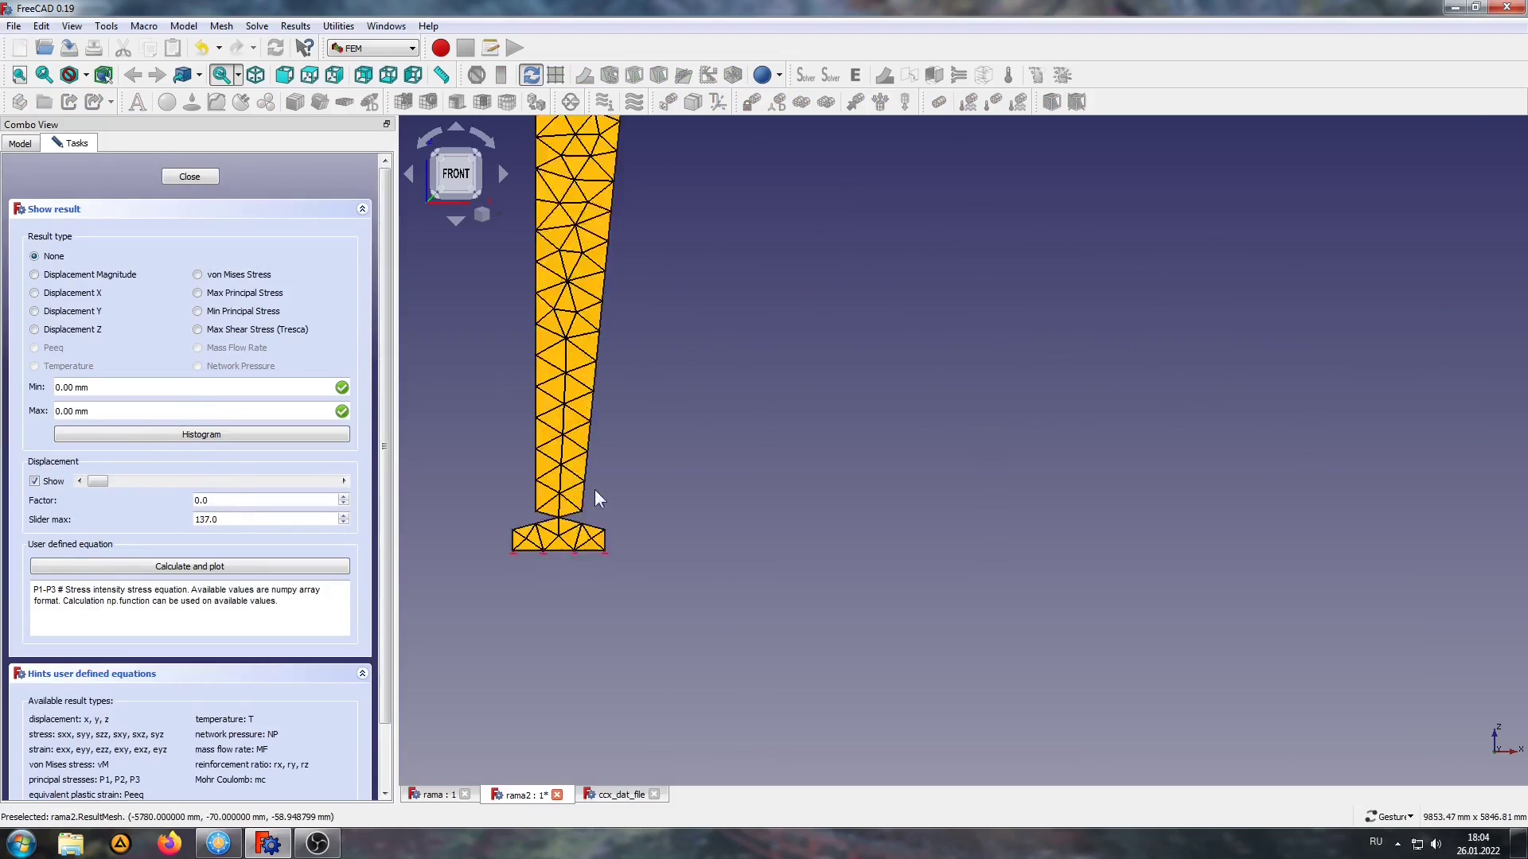
scroll(526, 495, up, 5)
mouse_move(525, 495)
right_down()
mouse_move(706, 512)
mouse_move(791, 385)
right_up()
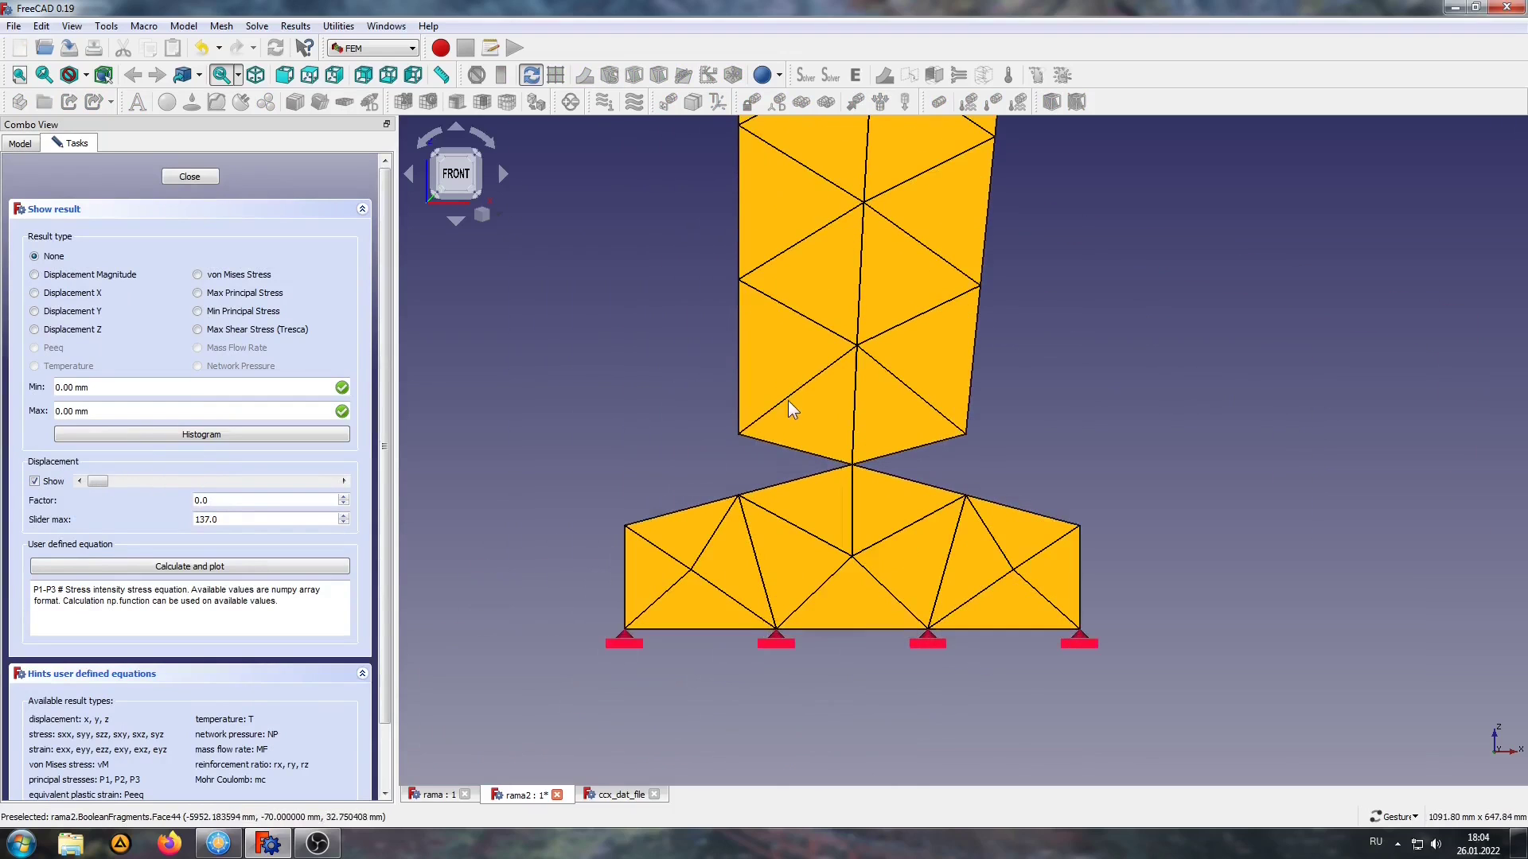
scroll(791, 409, up, 2)
mouse_move(98, 481)
mouse_down()
mouse_move(233, 515)
mouse_move(83, 493)
mouse_up()
click(189, 177)
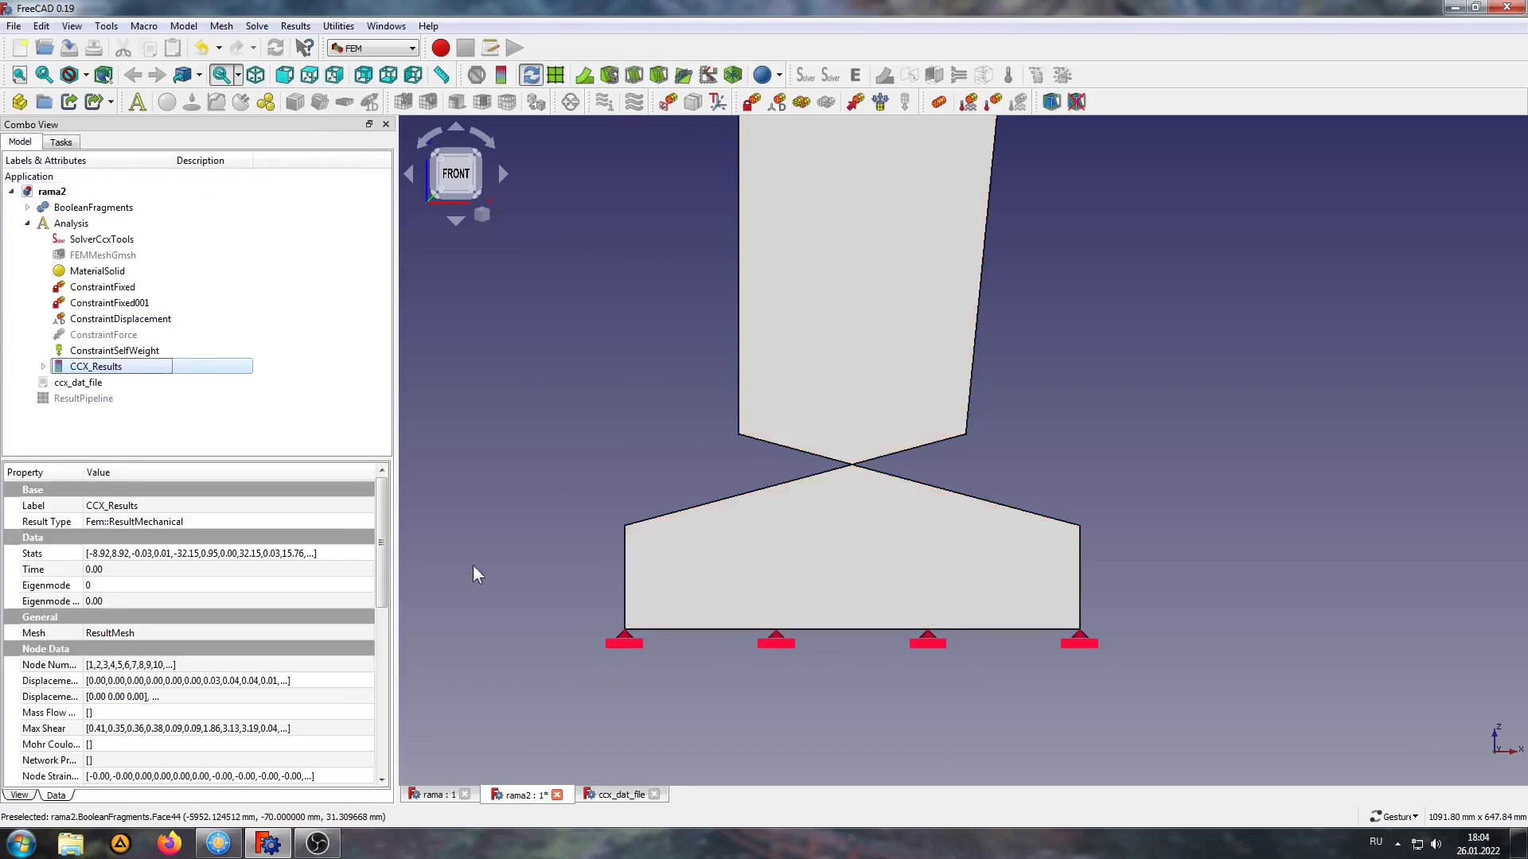
Step: Make the ResultPipeline stress colour map (about −16.07 to 0.10) visible on the left footing
click(53, 399)
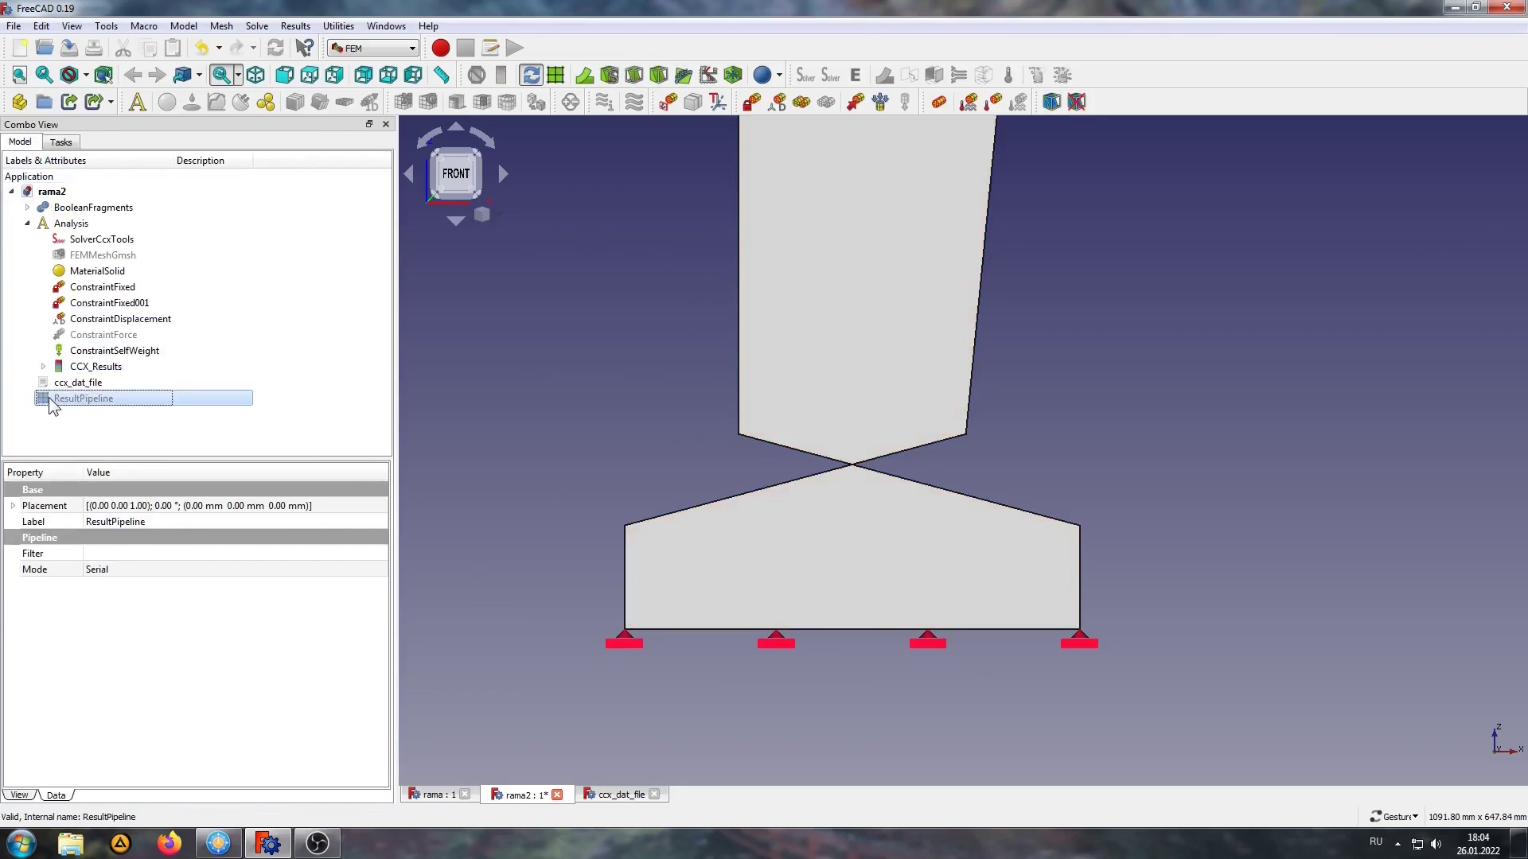
key(space)
scroll(928, 467, up, 2)
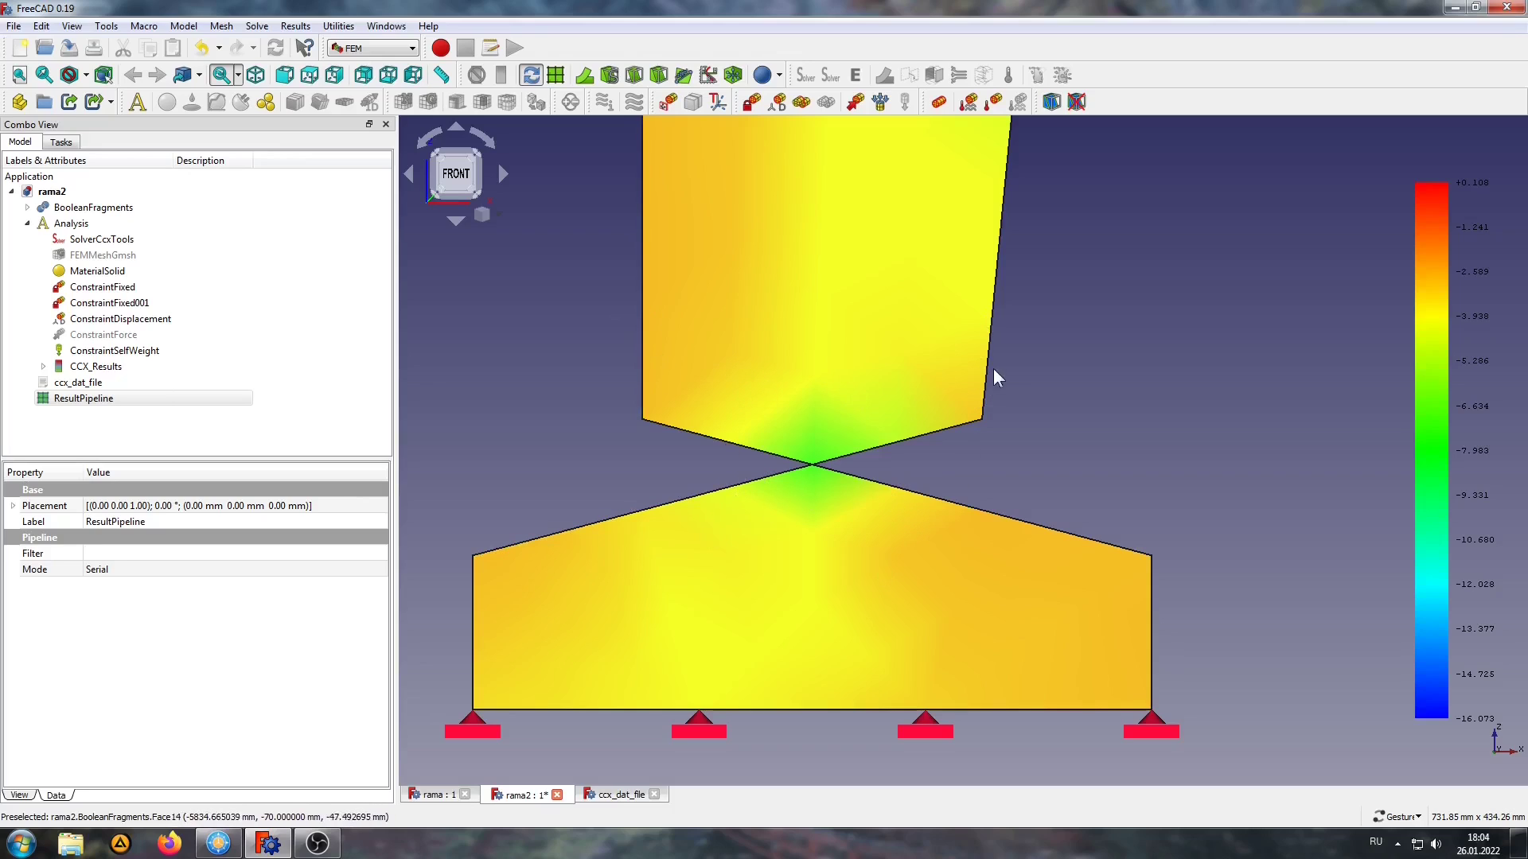
scroll(1120, 450, down, 1)
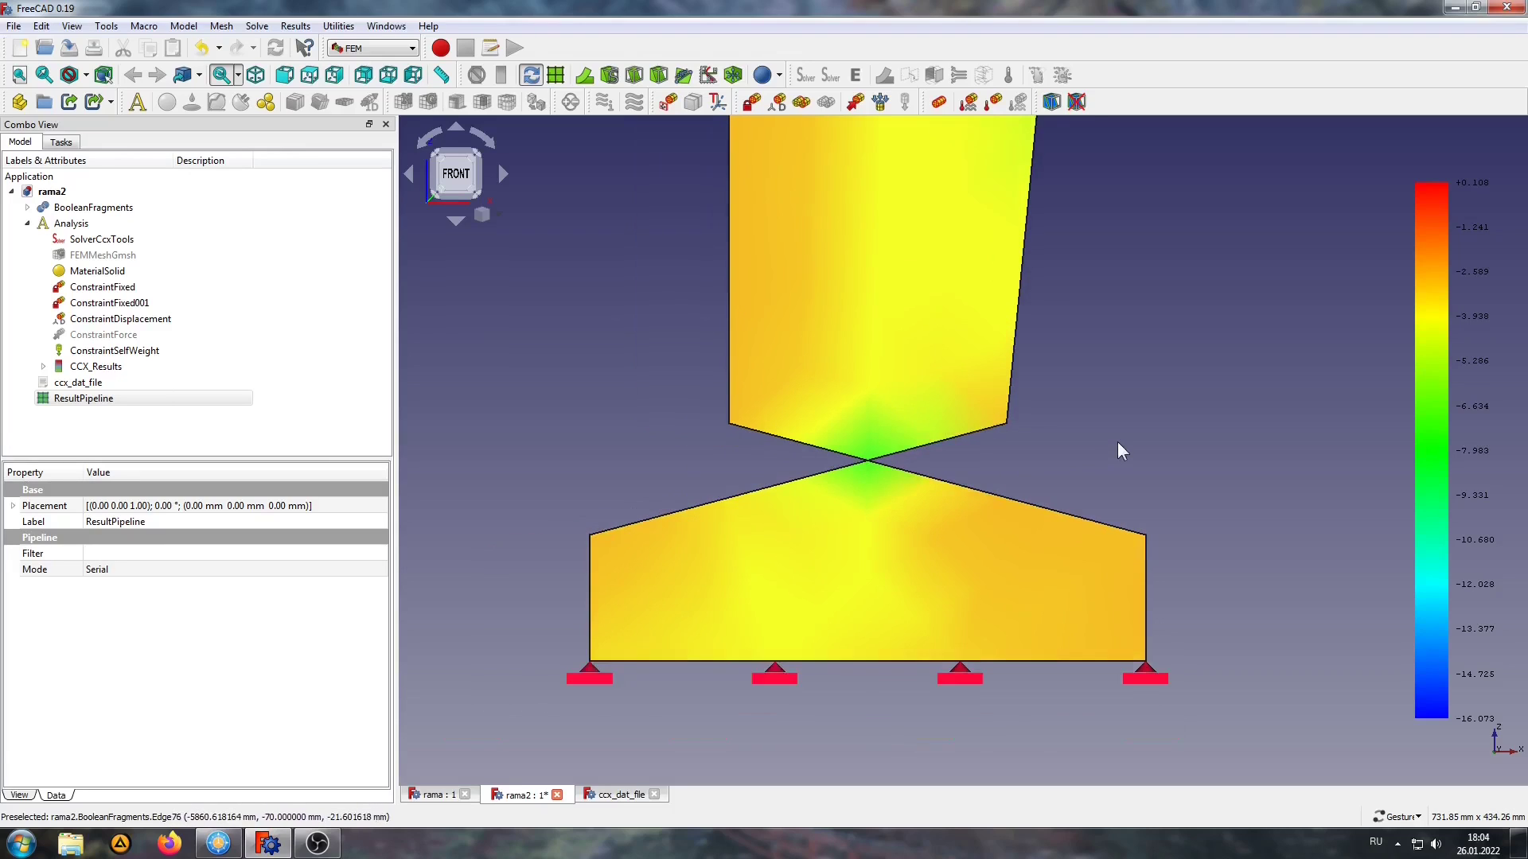
scroll(1117, 449, down, 2)
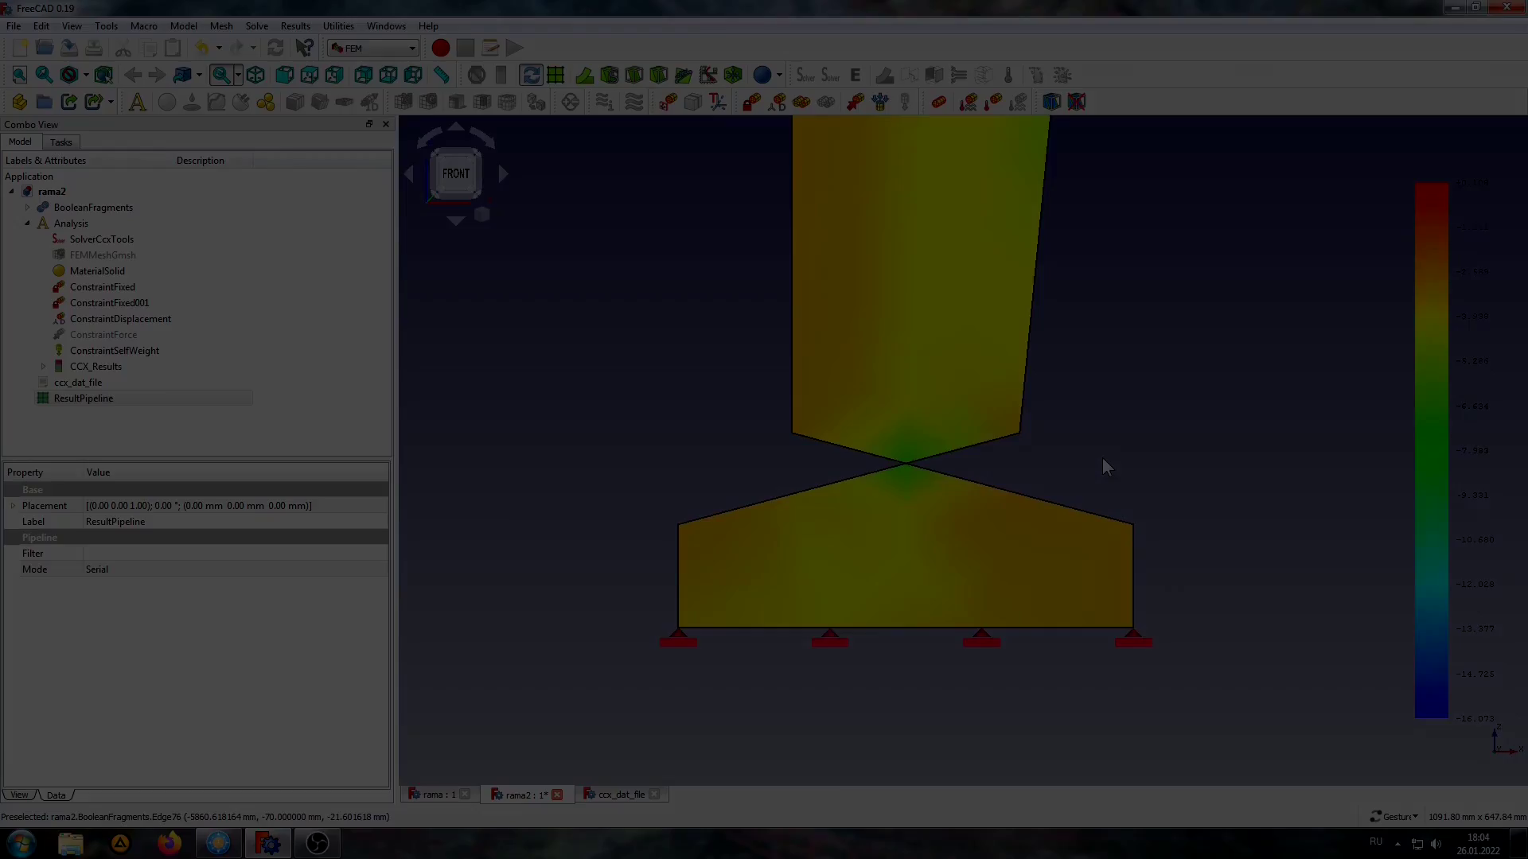